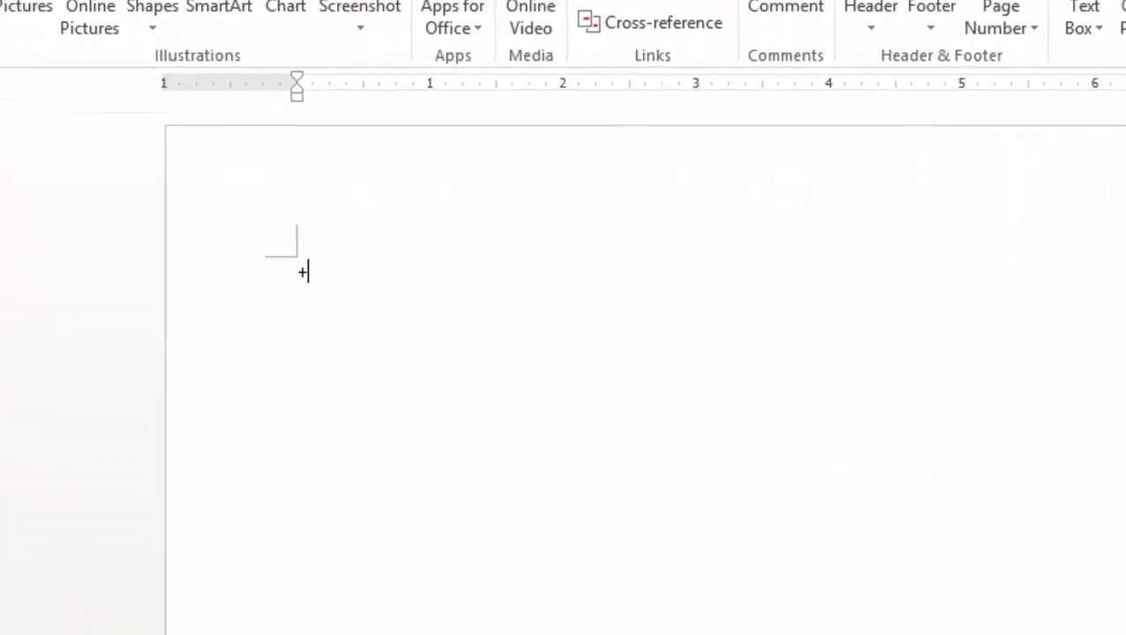
- Type a +----+----+----+ line and let Word auto-convert it into a three-column table
{"action": "left_click_drag", "start_coordinate": [314, 277], "coordinate": [633, 277]}
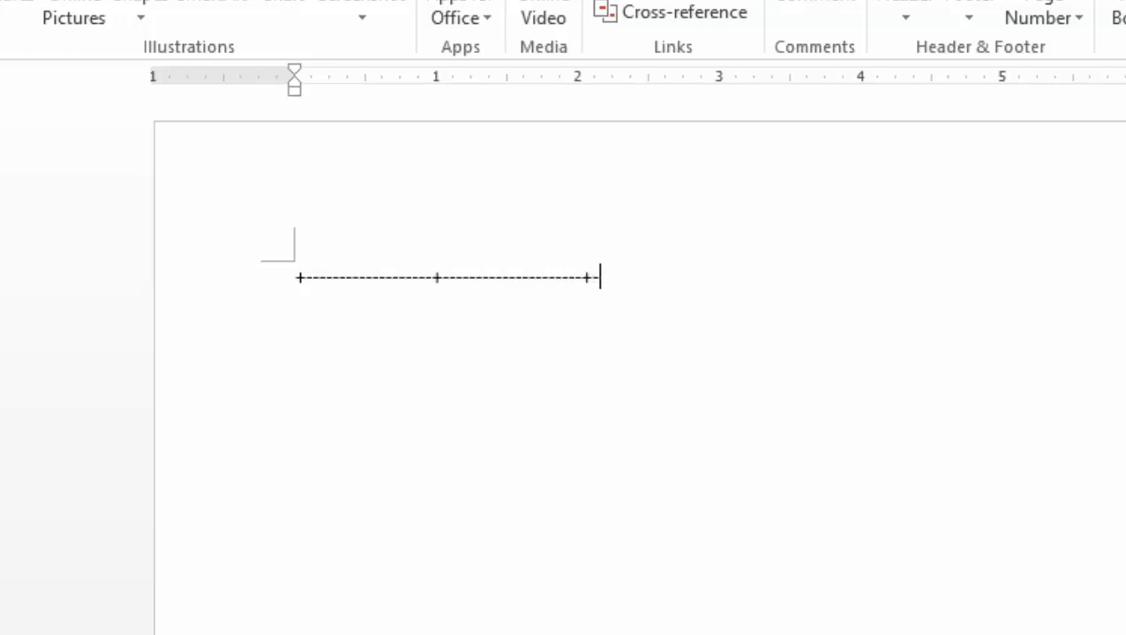
{"action": "type", "text": "---------------------------+"}
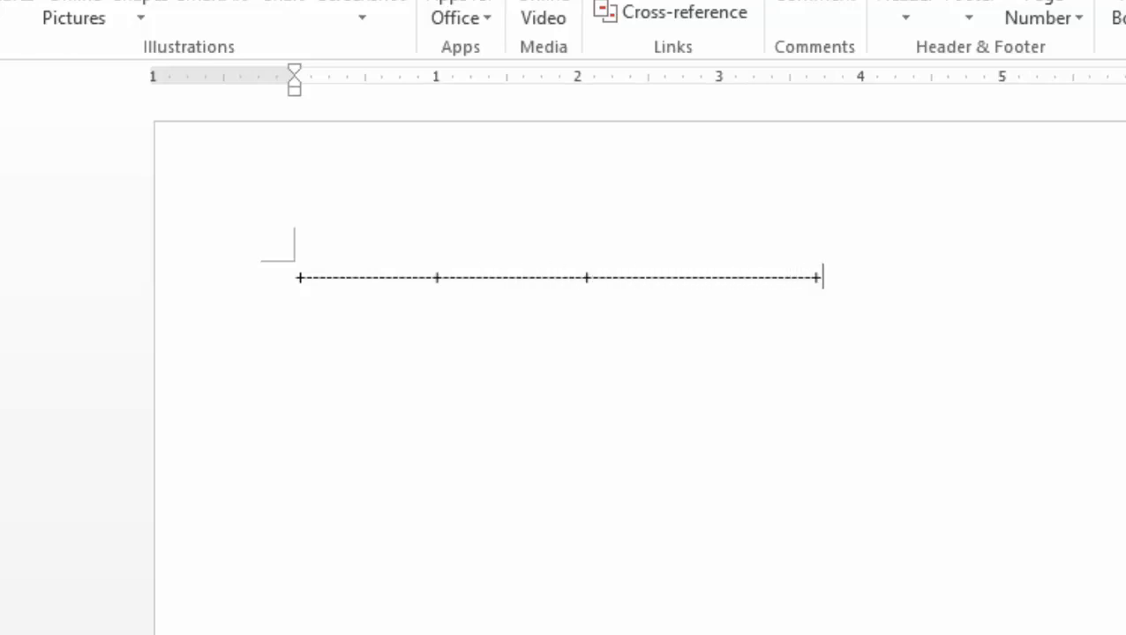
{"action": "key", "text": "Return"}
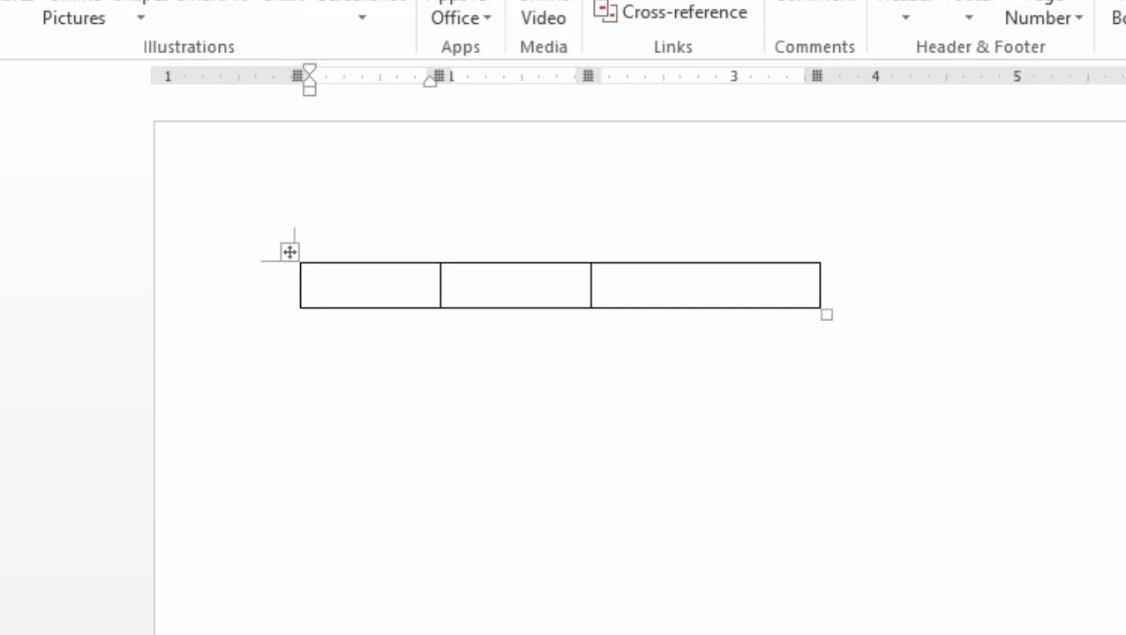
- Add rows with Tab until the table has seven rows, then select the whole table
{"action": "key", "text": "Tab"}
{"action": "key", "text": "Tab"}
{"action": "key", "text": "Tab"}
{"action": "key", "text": "Tab"}
{"action": "key", "text": "Tab"}
{"action": "key", "text": "Tab"}
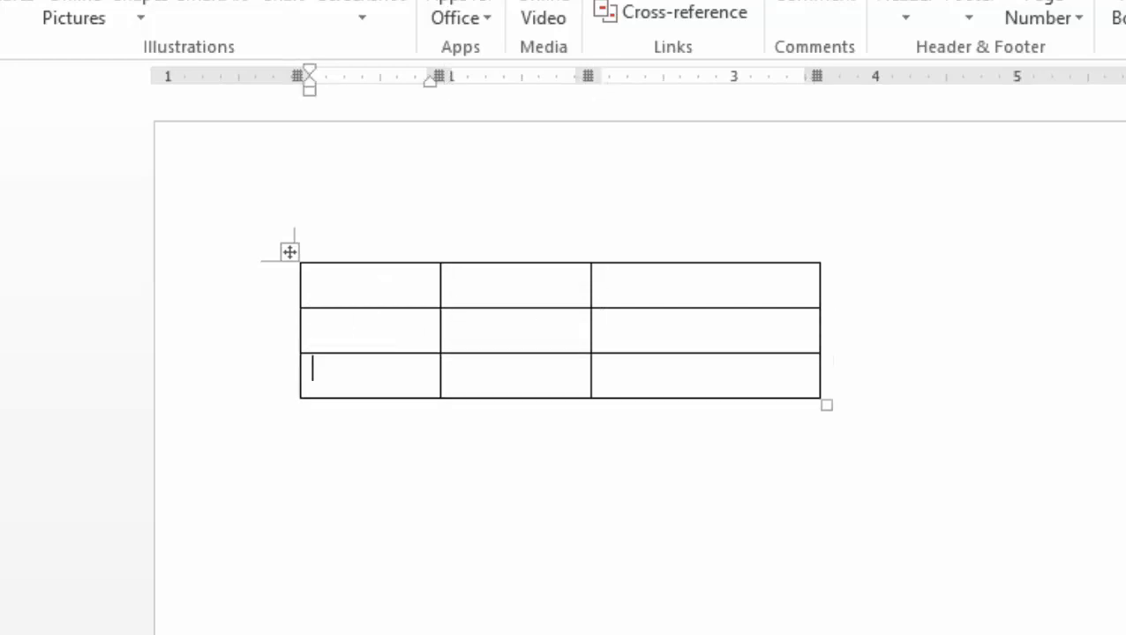
{"action": "key", "text": "Tab"}
{"action": "key", "text": "Tab"}
{"action": "key", "text": "Tab"}
{"action": "key", "text": "Tab"}
{"action": "key", "text": "Tab"}
{"action": "key", "text": "Tab"}
{"action": "key", "text": "Tab"}
{"action": "key", "text": "Tab"}
{"action": "key", "text": "Tab"}
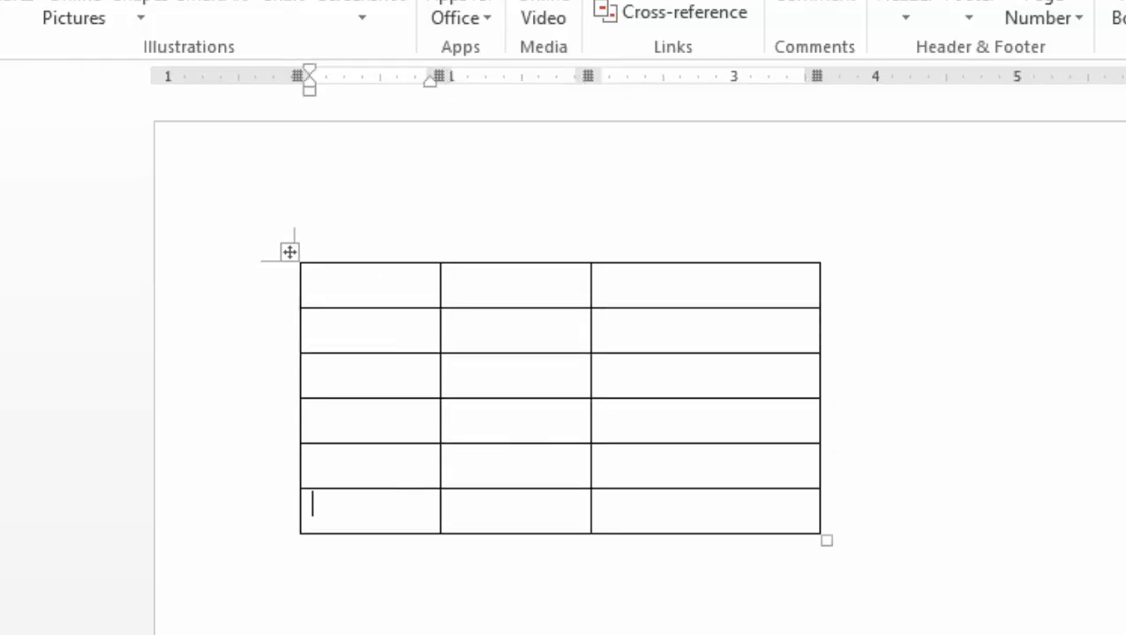
{"action": "key", "text": "Tab"}
{"action": "key", "text": "Tab"}
{"action": "key", "text": "Tab"}
{"action": "key", "text": "Tab"}
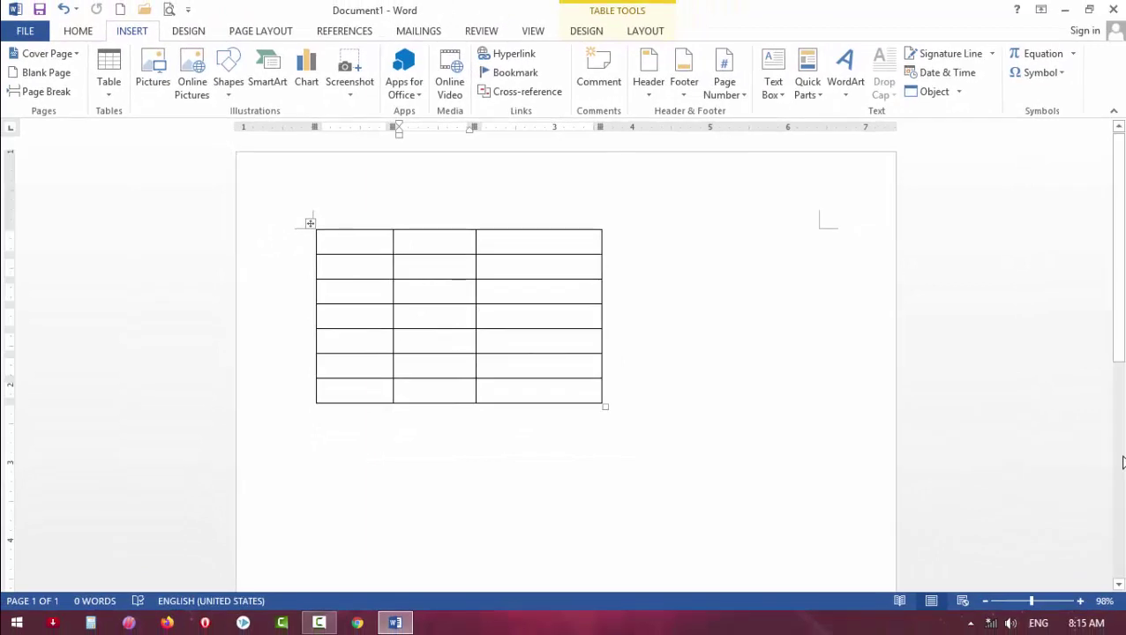
{"action": "key", "text": "ctrl+a"}
- Delete the table, insert a 4×4 table from the Table grid, then undo it
{"action": "key", "text": "Delete"}
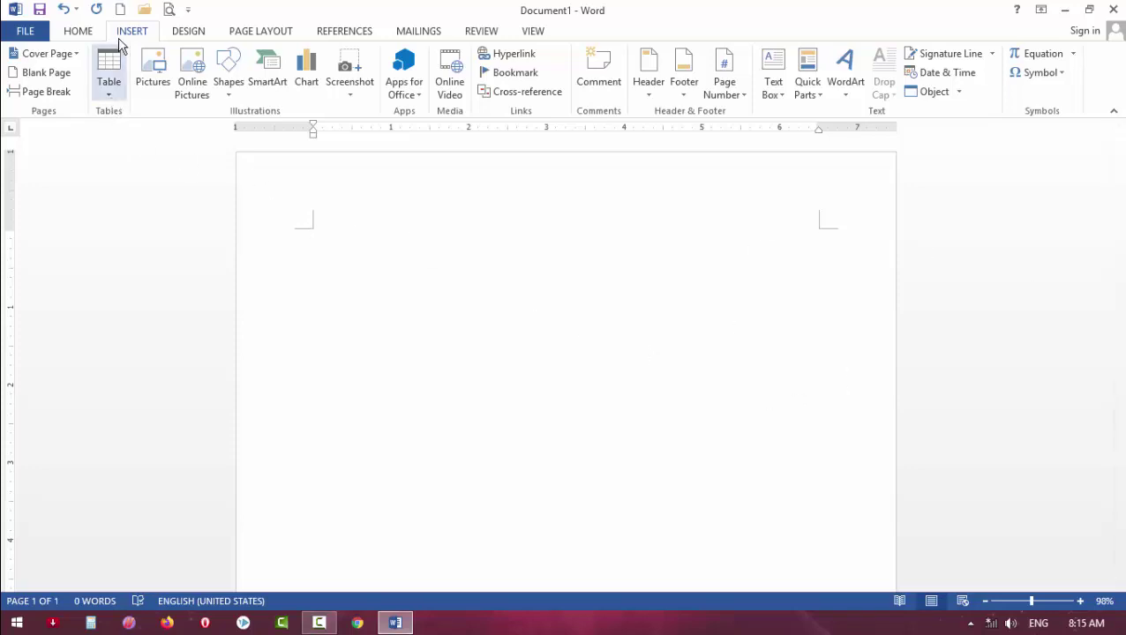
{"action": "left_click", "coordinate": [113, 97]}
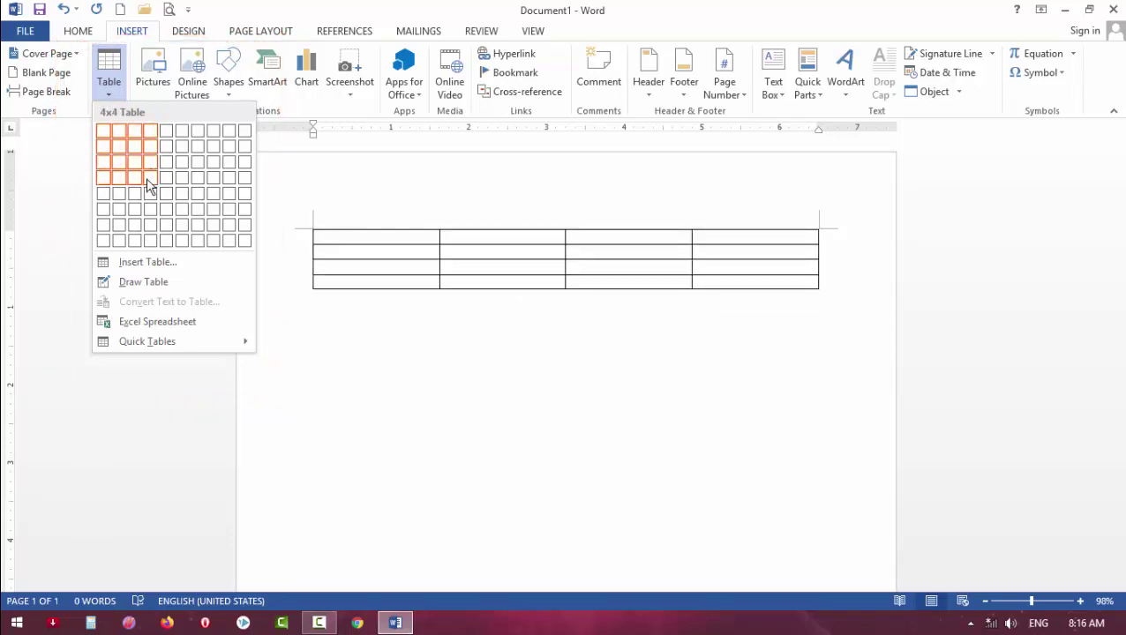
{"action": "left_click", "coordinate": [148, 185]}
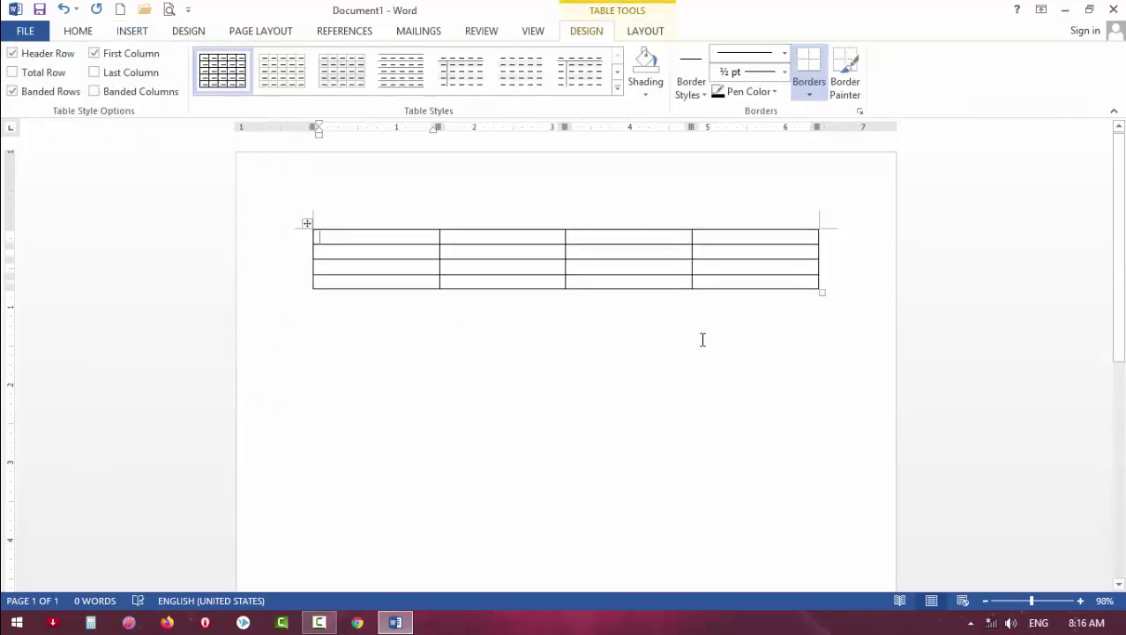
{"action": "key", "text": "ctrl+z"}
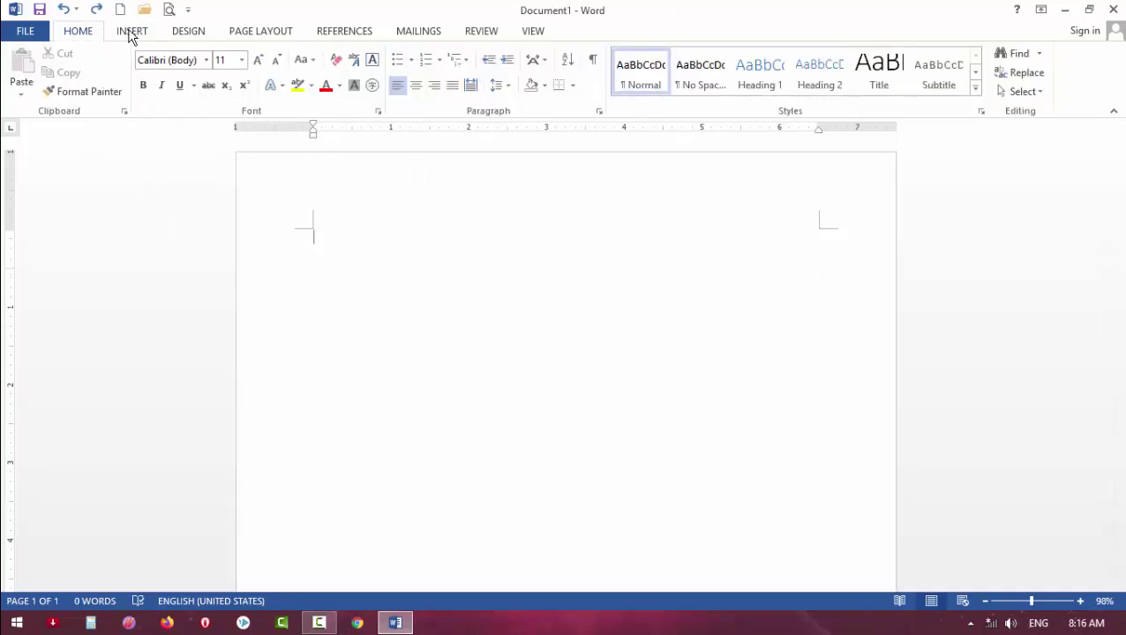
{"action": "left_click", "coordinate": [130, 34]}
- In Insert Table, set 5 columns and 10 rows, leave column width at Auto, and choose AutoFit to contents
{"action": "left_click", "coordinate": [107, 98]}
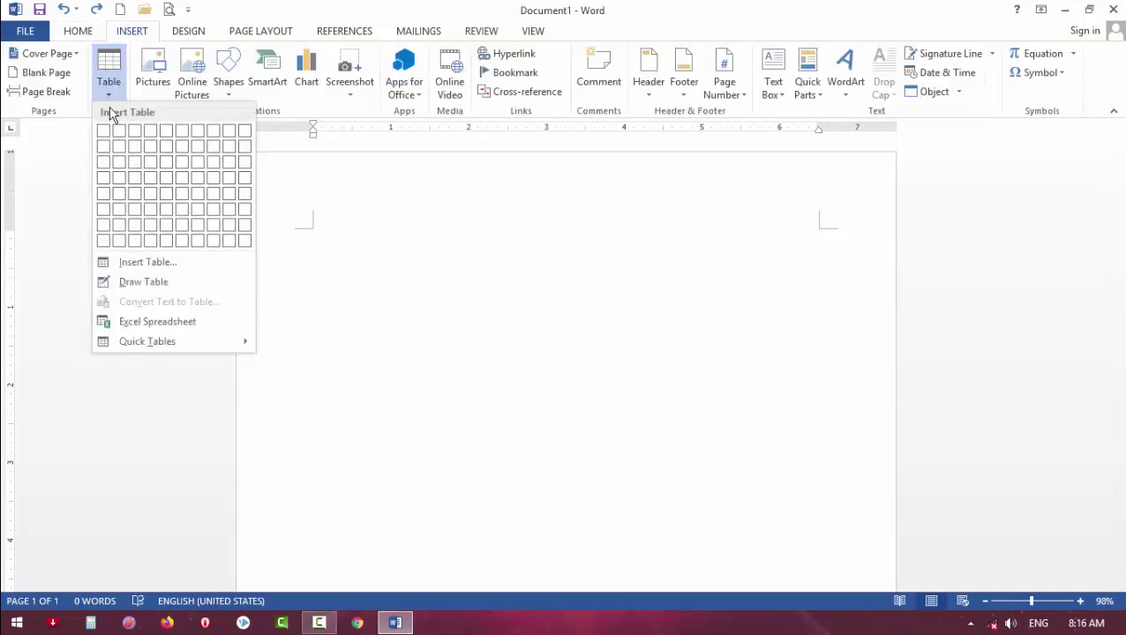
{"action": "left_click", "coordinate": [141, 262]}
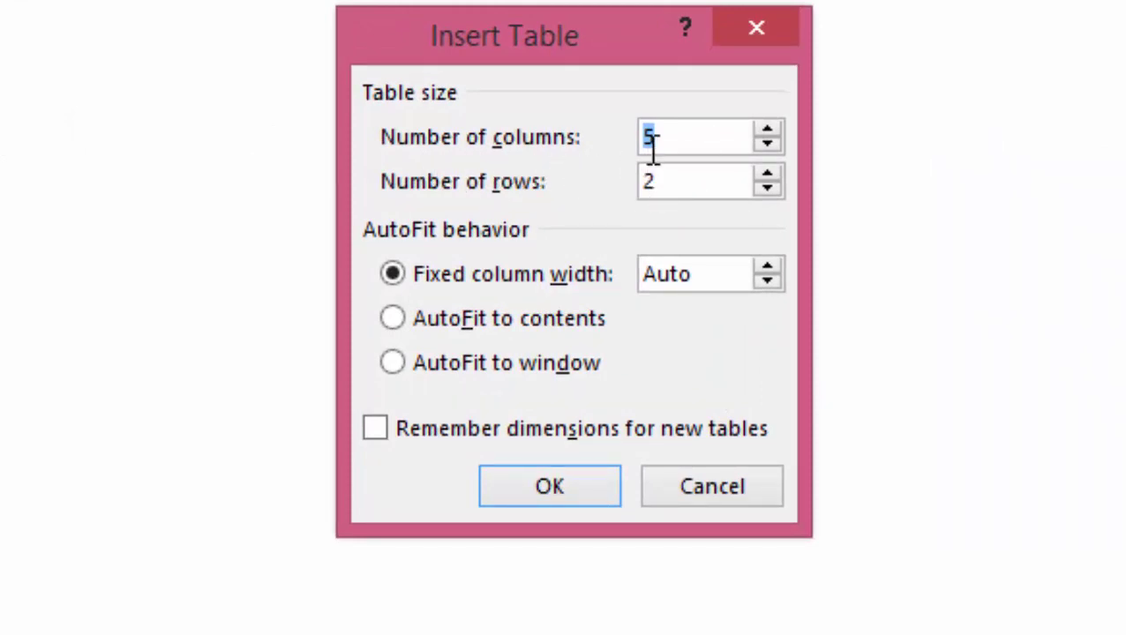
{"action": "key", "text": "Tab"}
{"action": "type", "text": "10"}
{"action": "left_click", "coordinate": [765, 266]}
{"action": "left_click", "coordinate": [765, 267]}
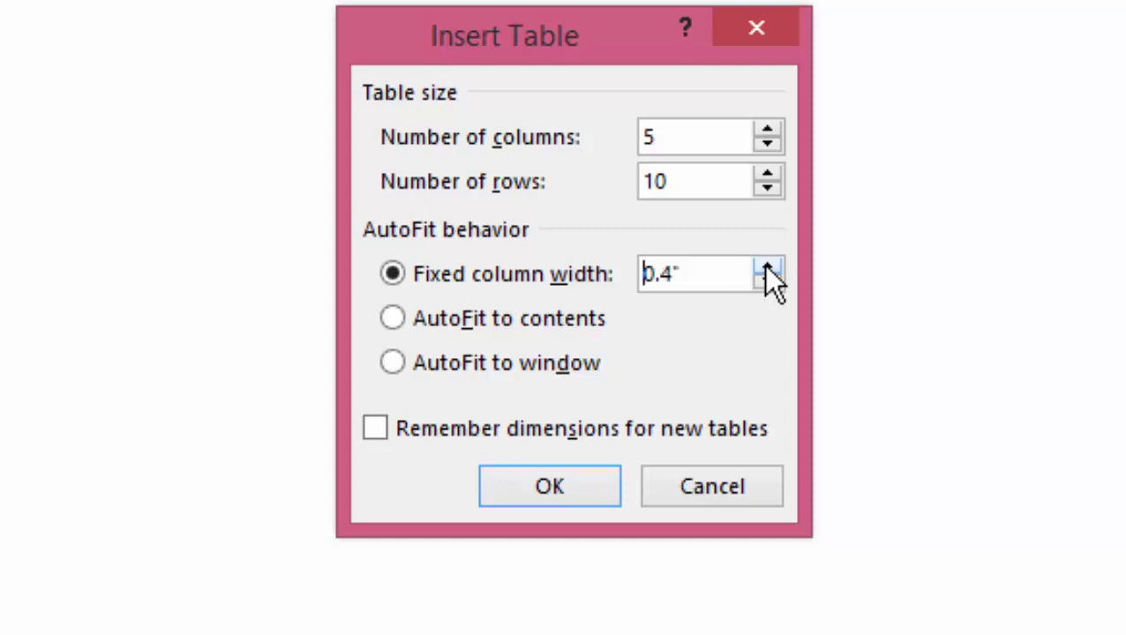
{"action": "left_click", "coordinate": [765, 266]}
{"action": "left_click", "coordinate": [768, 281]}
{"action": "left_click", "coordinate": [767, 280]}
{"action": "left_click", "coordinate": [767, 281]}
{"action": "left_click", "coordinate": [767, 279]}
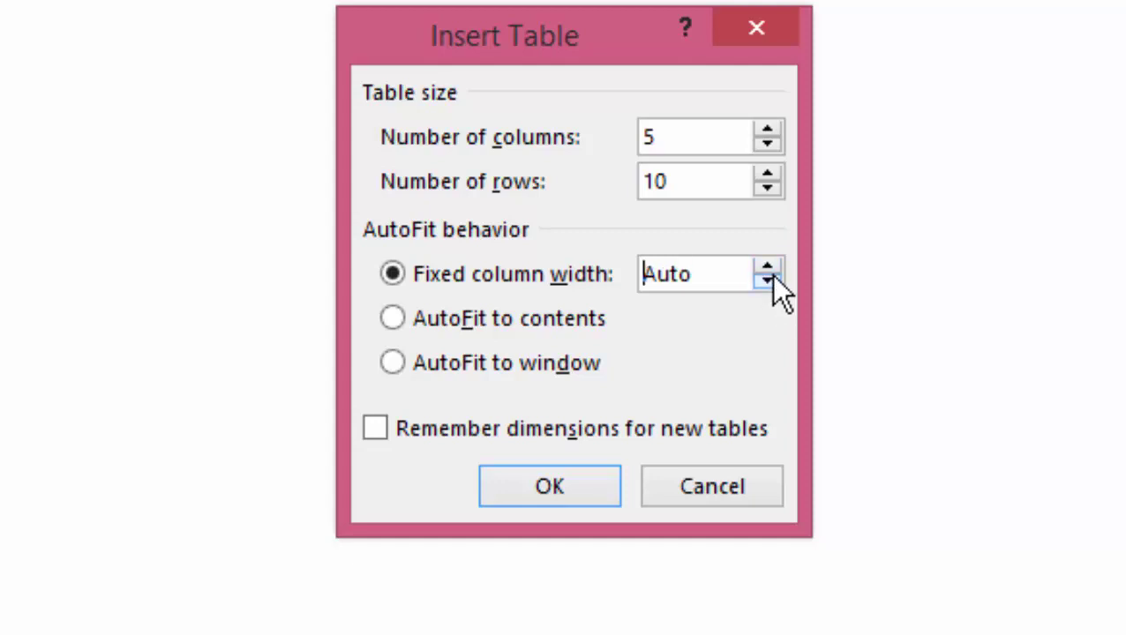
{"action": "left_click", "coordinate": [465, 321]}
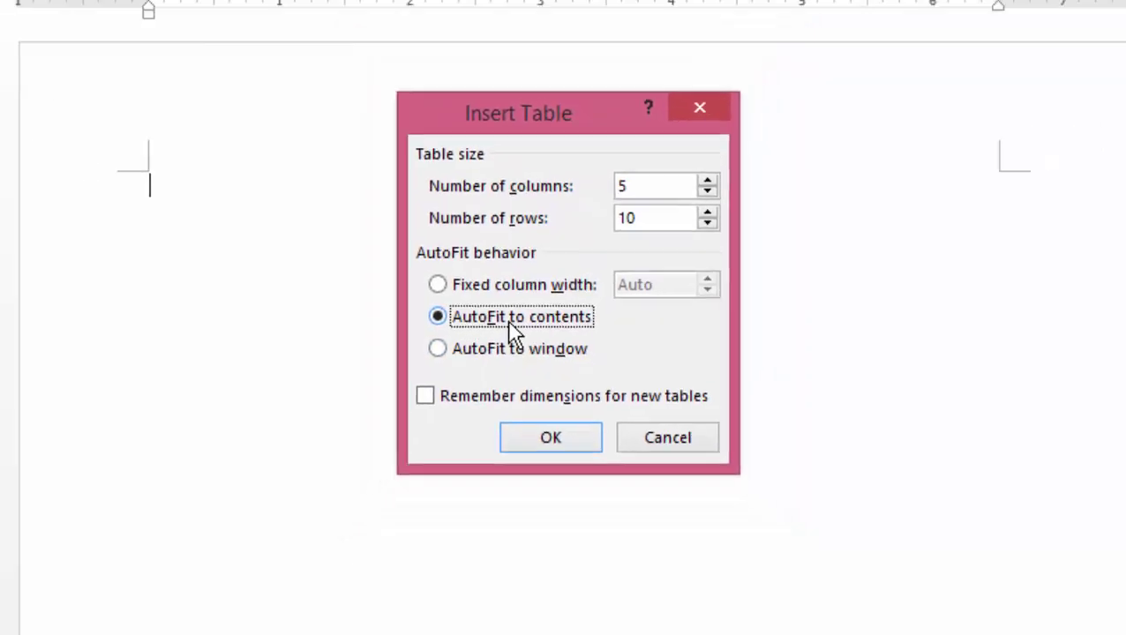
- Insert the 5×10 table and enter headers ROLL, NAME OF STUDENT, FATHER'S NAME, COURSE, ADDRESS
{"action": "left_click", "coordinate": [551, 438]}
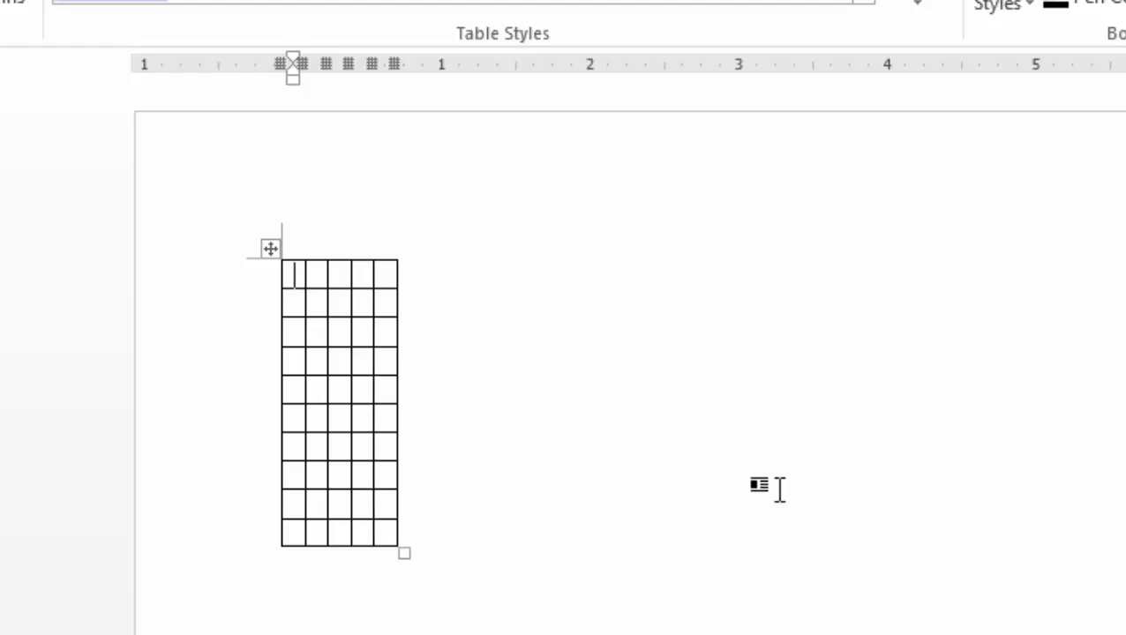
{"action": "type", "text": "R"}
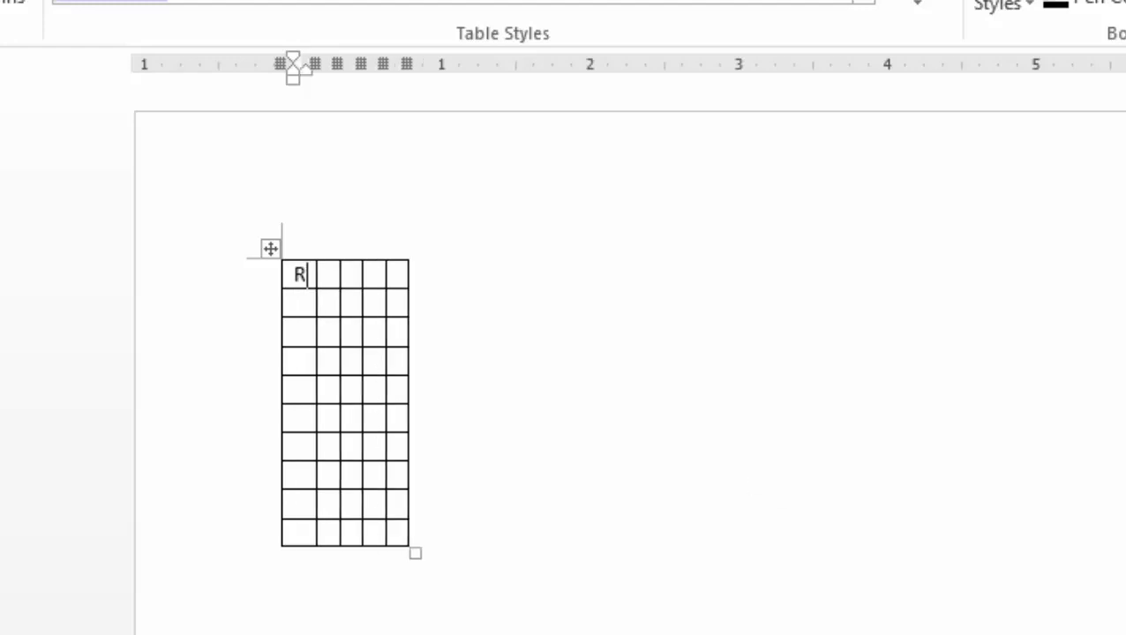
{"action": "type", "text": "OLL"}
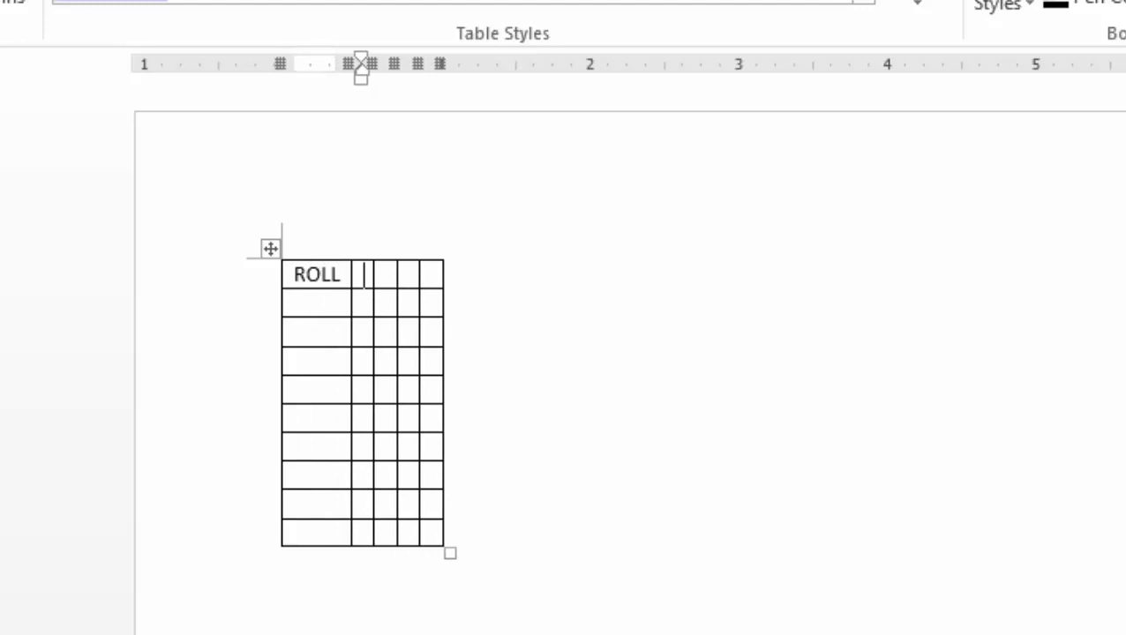
{"action": "key", "text": "shift+Tab"}
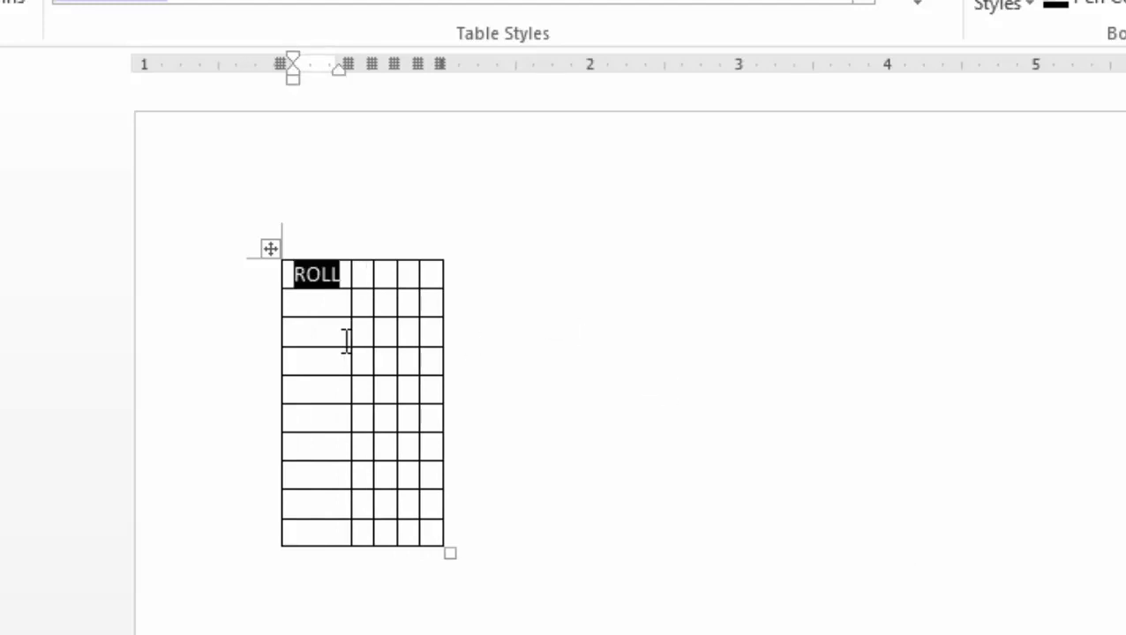
{"action": "key", "text": "Tab"}
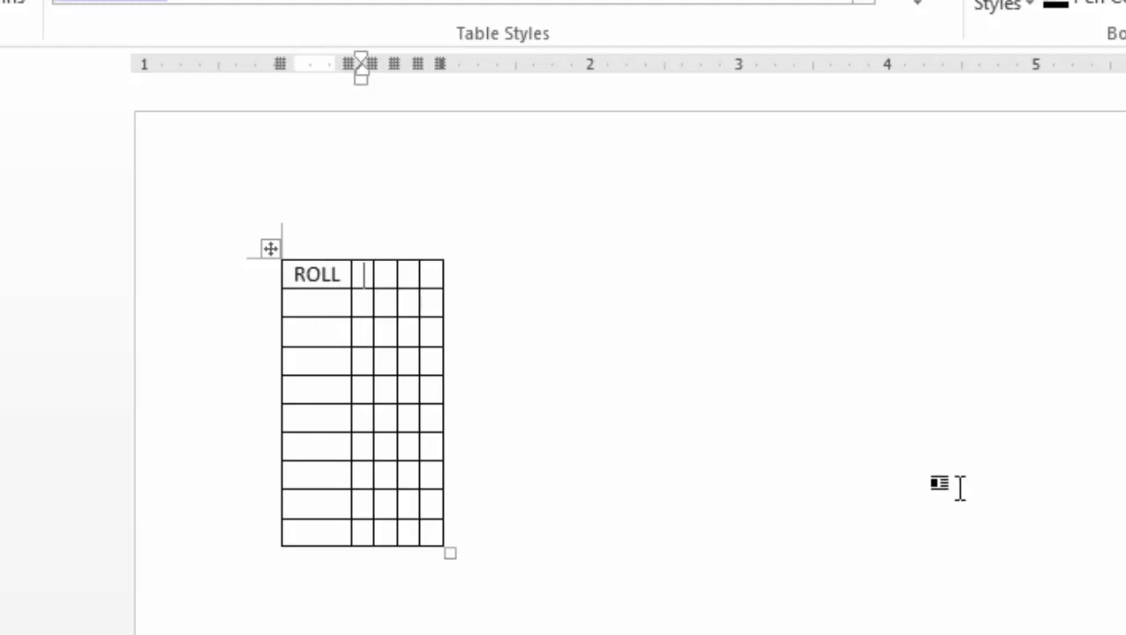
{"action": "type", "text": "NAME "}
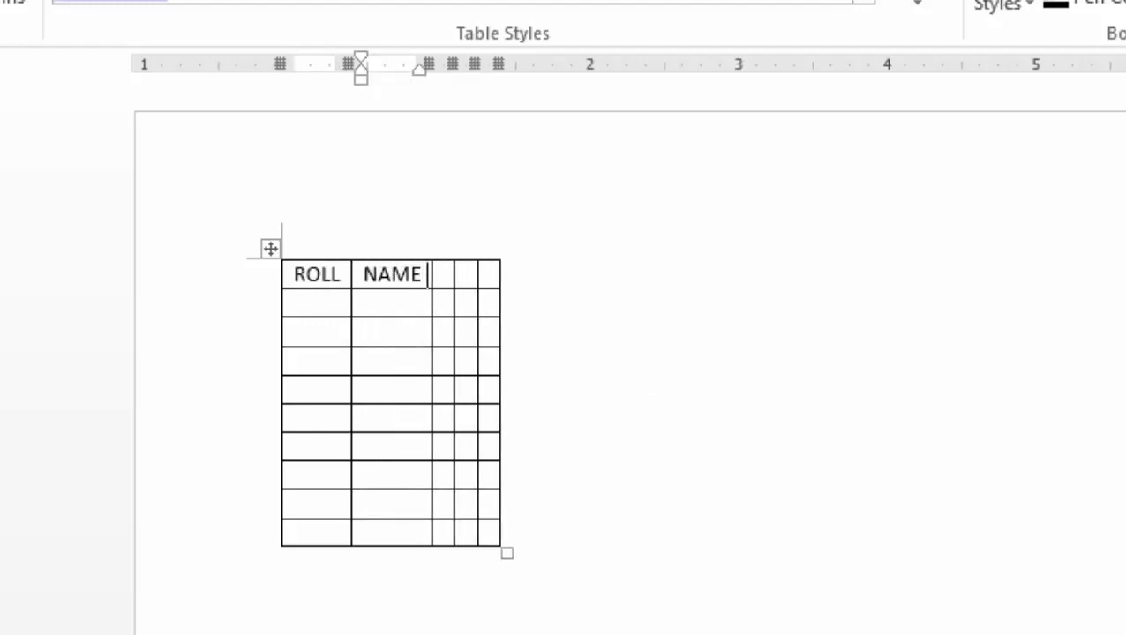
{"action": "type", "text": "OF STUDEN"}
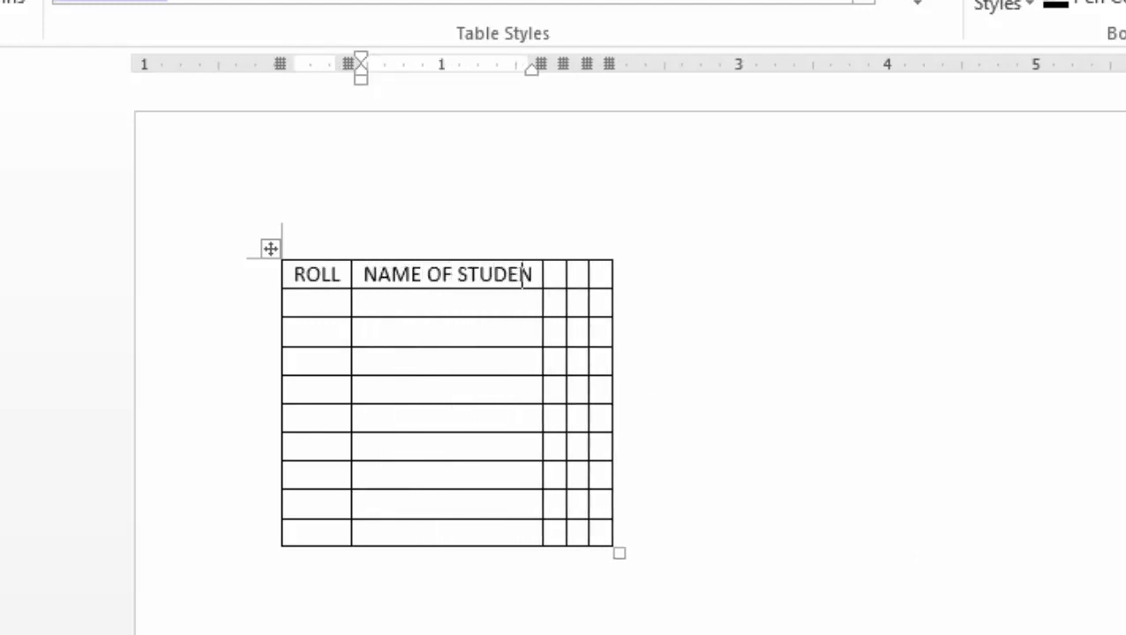
{"action": "type", "text": "T"}
{"action": "key", "text": "Tab"}
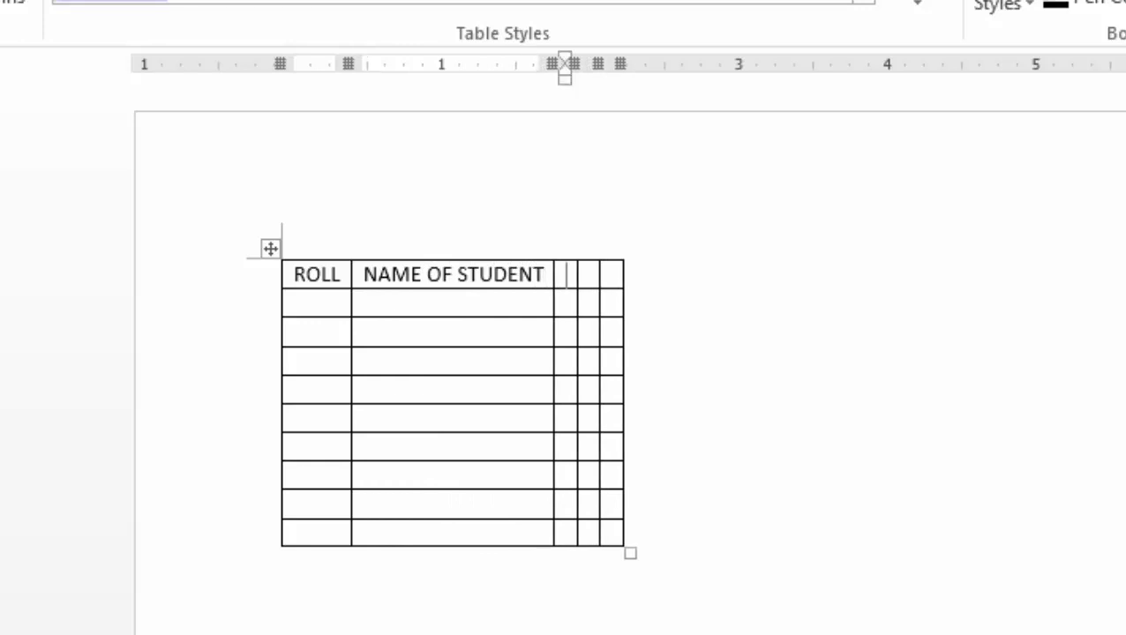
{"action": "type", "text": "FATHER"}
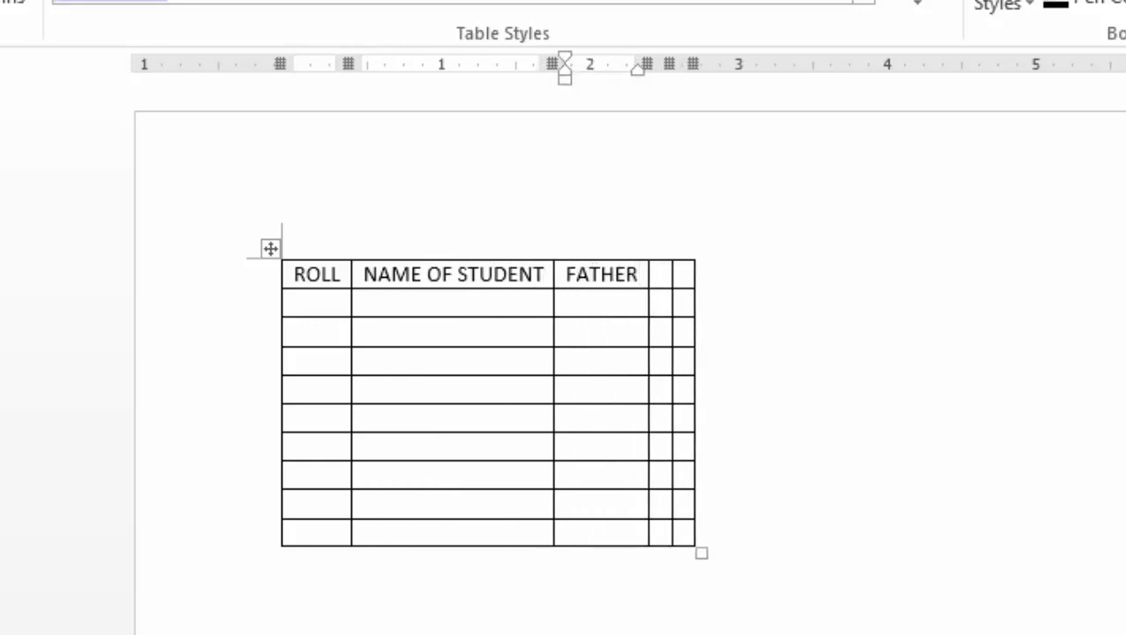
{"action": "type", "text": "'S "}
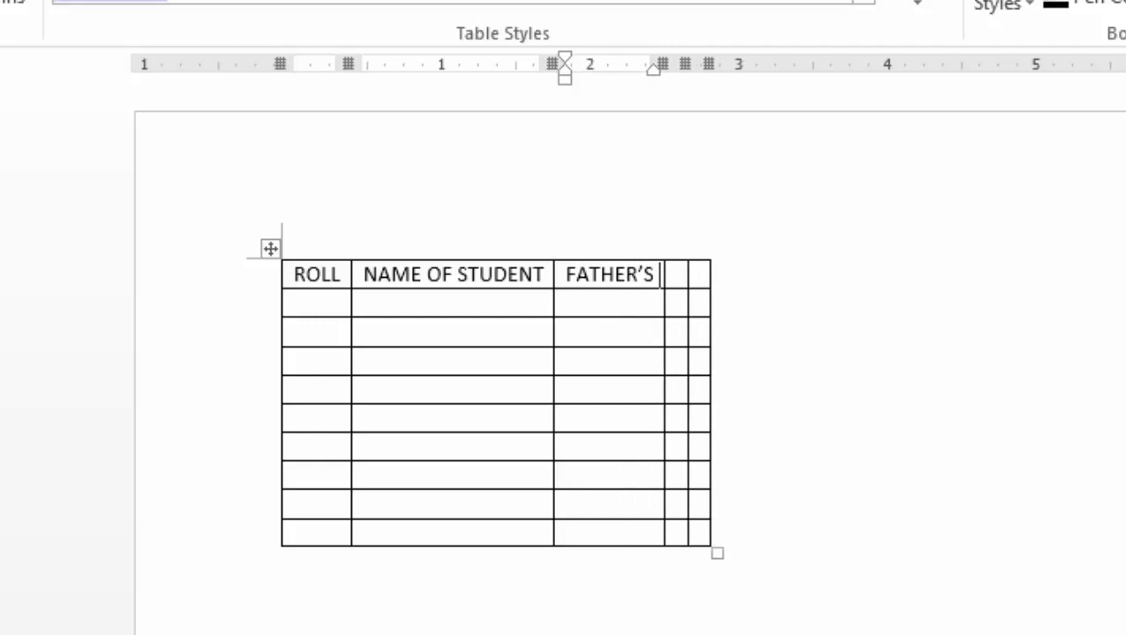
{"action": "type", "text": "NAME"}
{"action": "key", "text": "Tab"}
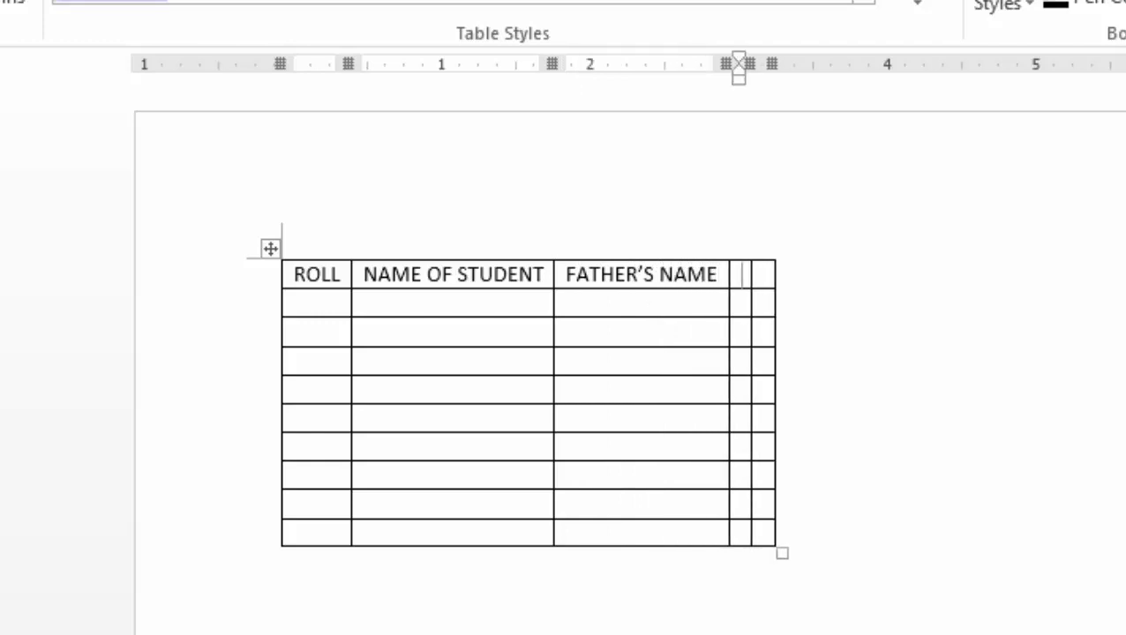
{"action": "type", "text": "COU"}
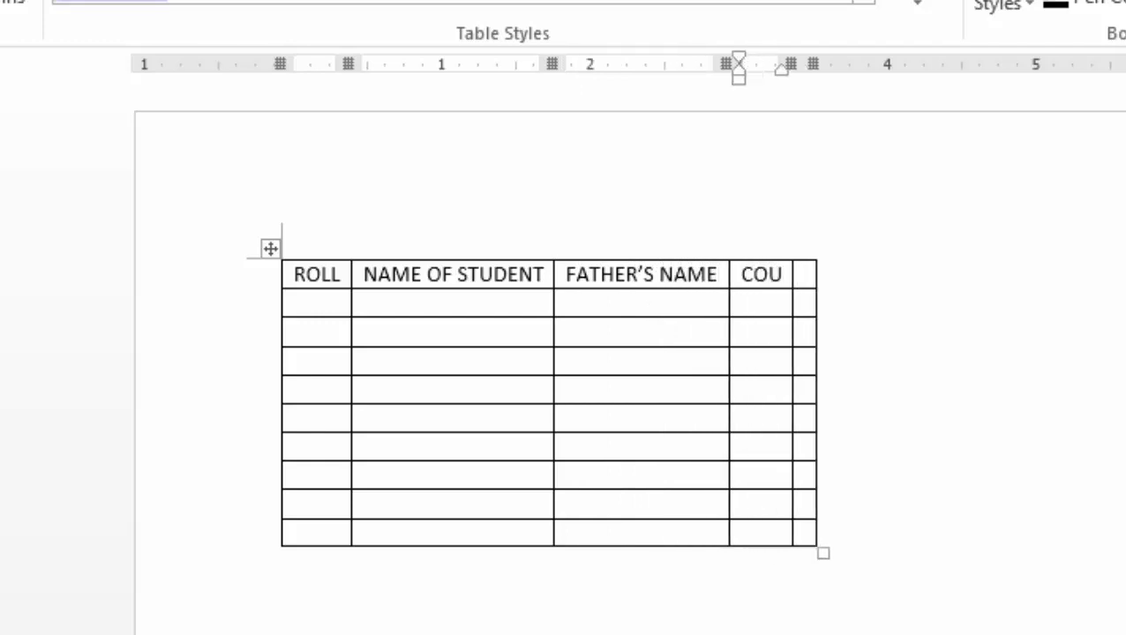
{"action": "type", "text": "RSE"}
{"action": "key", "text": "Tab"}
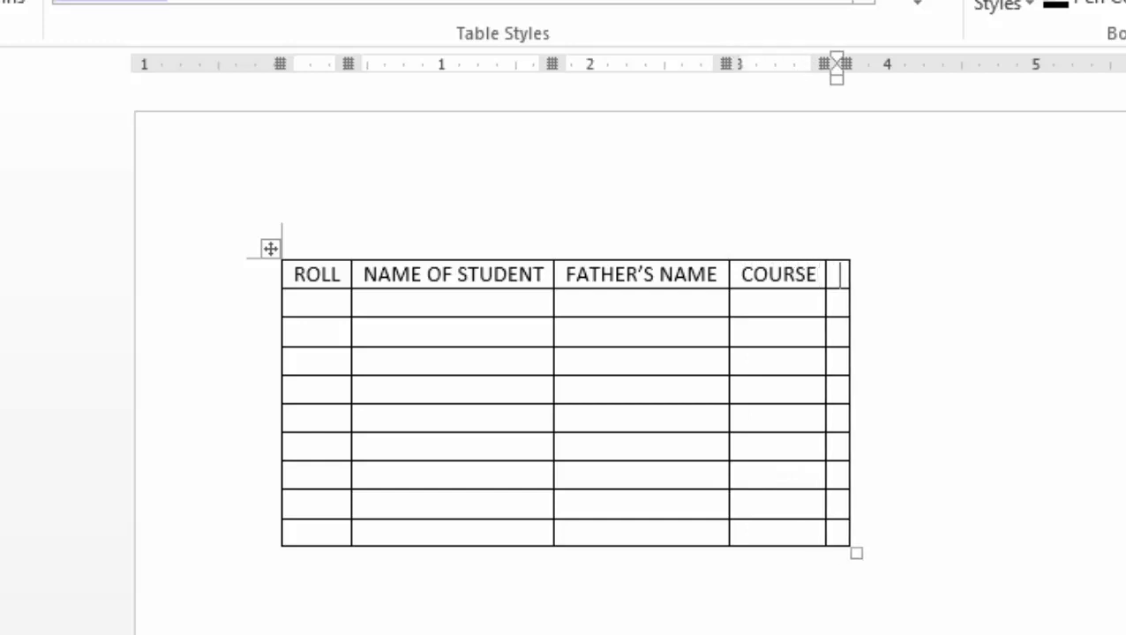
{"action": "type", "text": "ADDRESS"}
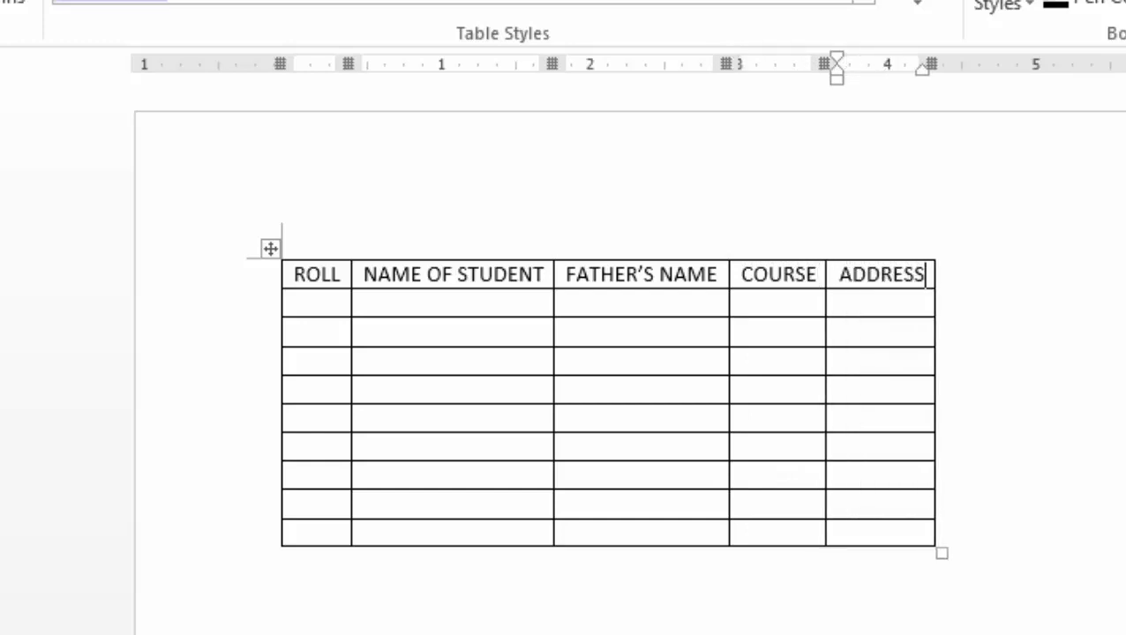
{"action": "key", "text": "Tab"}
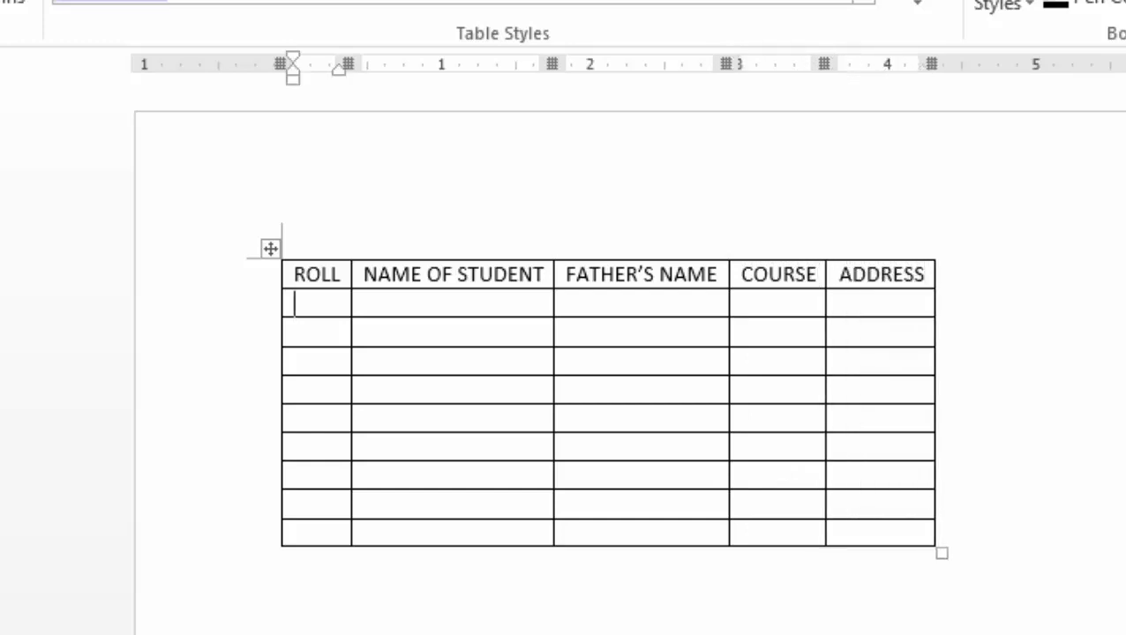
- Fill row 2 with roll 101, the student's name, father's name, course CCC and the address
{"action": "type", "text": "101"}
{"action": "key", "text": "Tab"}
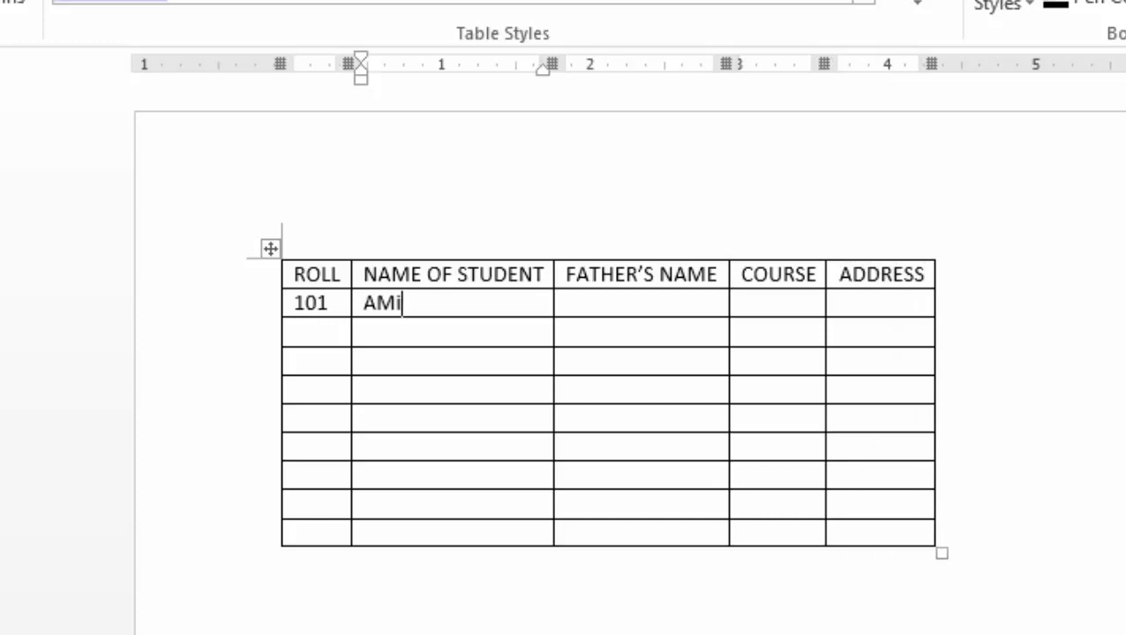
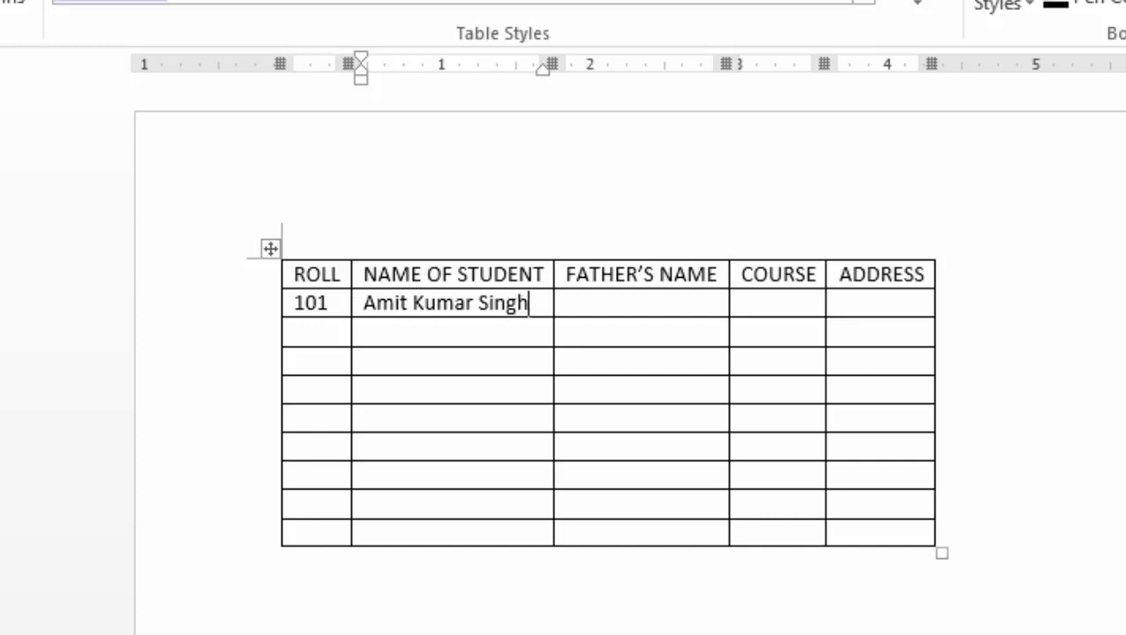
{"action": "key", "text": "Tab"}
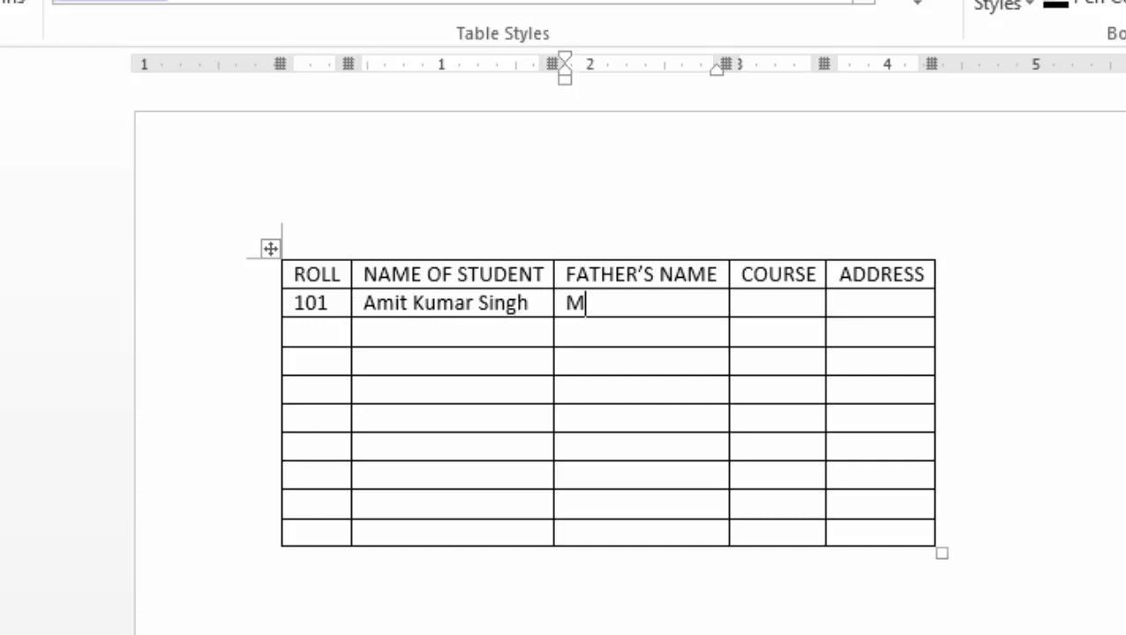
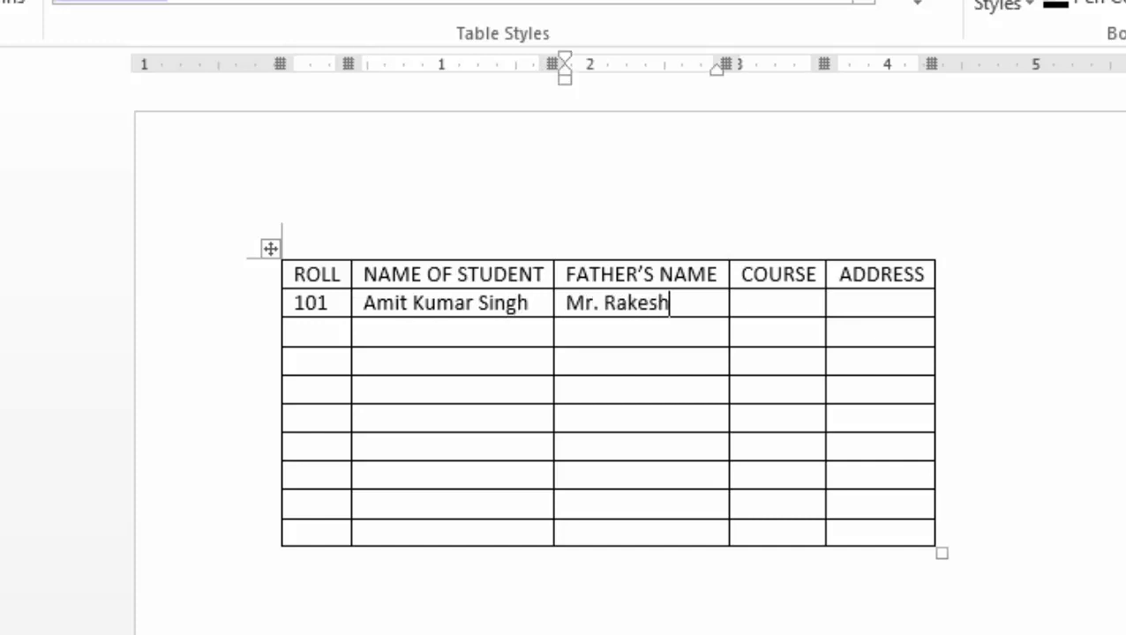
{"action": "key", "text": "Tab"}
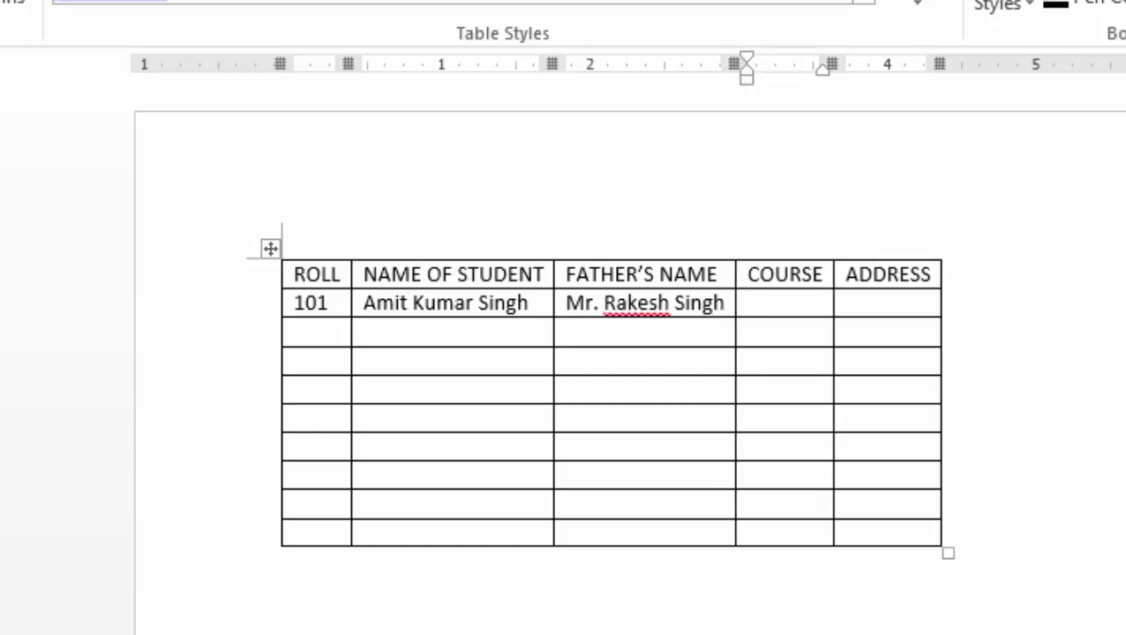
{"action": "type", "text": "CCC"}
{"action": "key", "text": "Tab"}
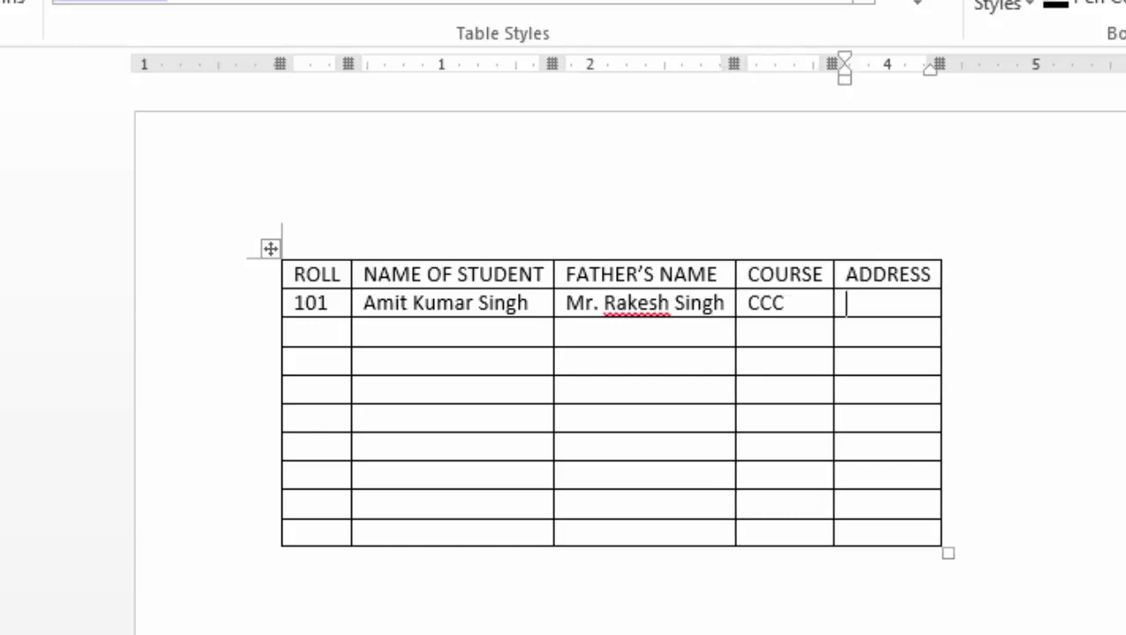
{"action": "type", "text": "Ad"}
{"action": "type", "text": "alahat "}
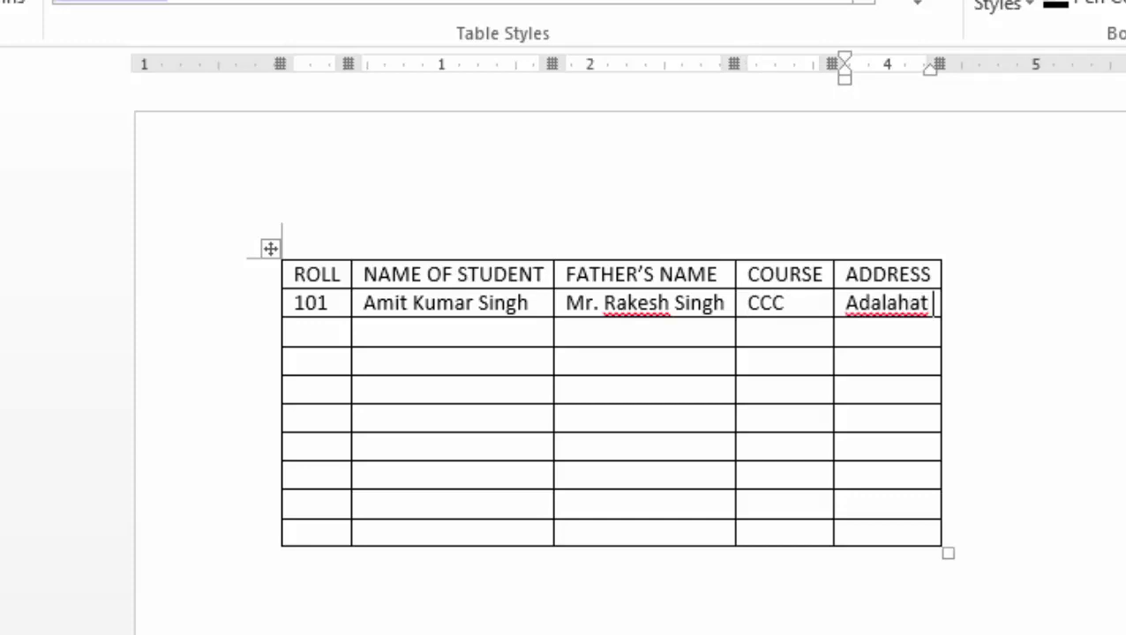
{"action": "type", "text": "Chunar Mir"}
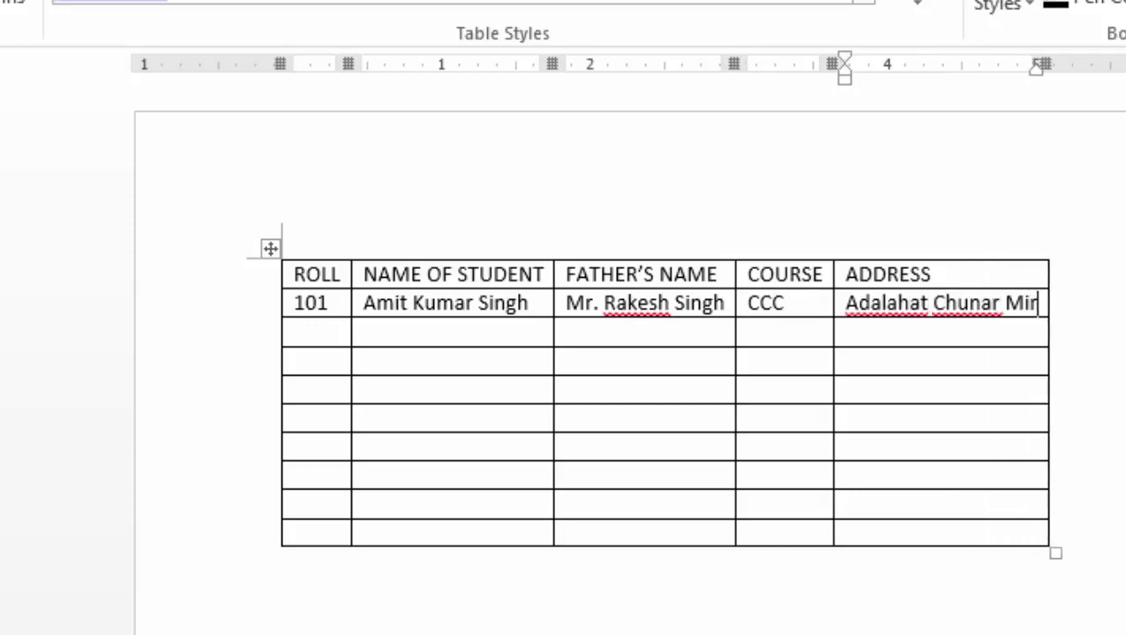
{"action": "type", "text": "zapur"}
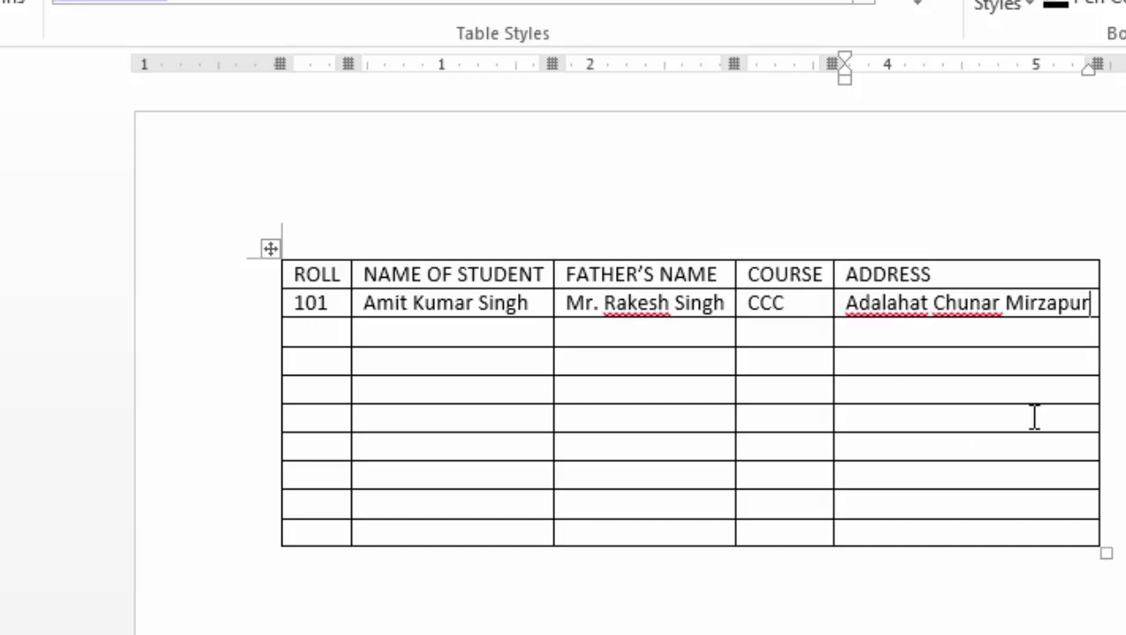
- Delete the old table and insert a new 5-column, 3-row table via Insert Table
{"action": "key", "text": "ctrl+a"}
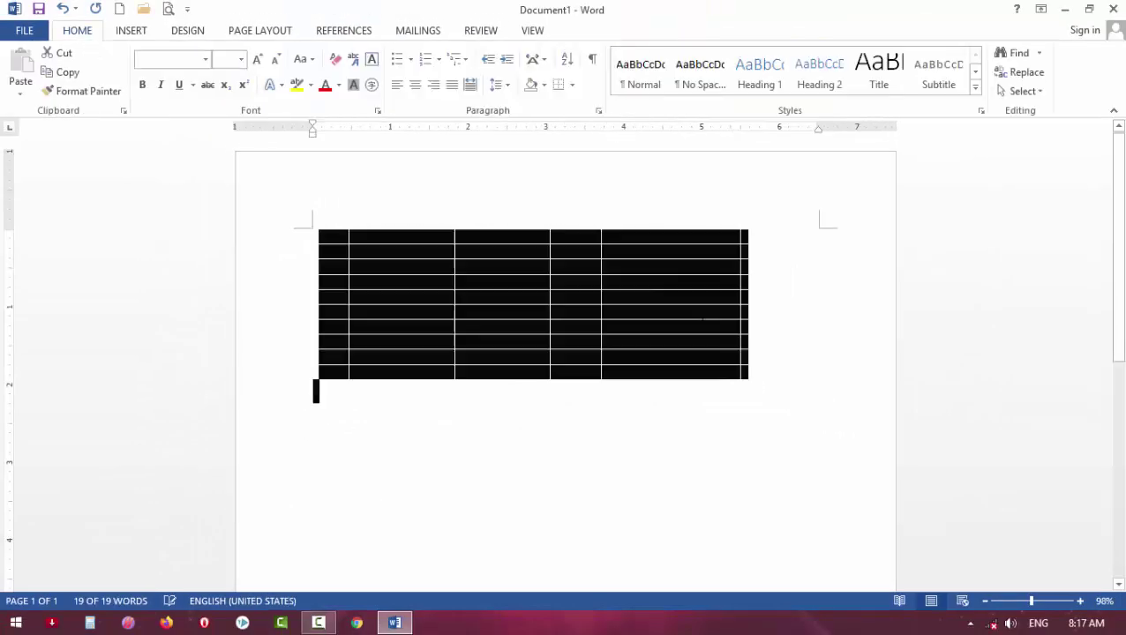
{"action": "key", "text": "Delete"}
{"action": "left_click", "coordinate": [133, 32]}
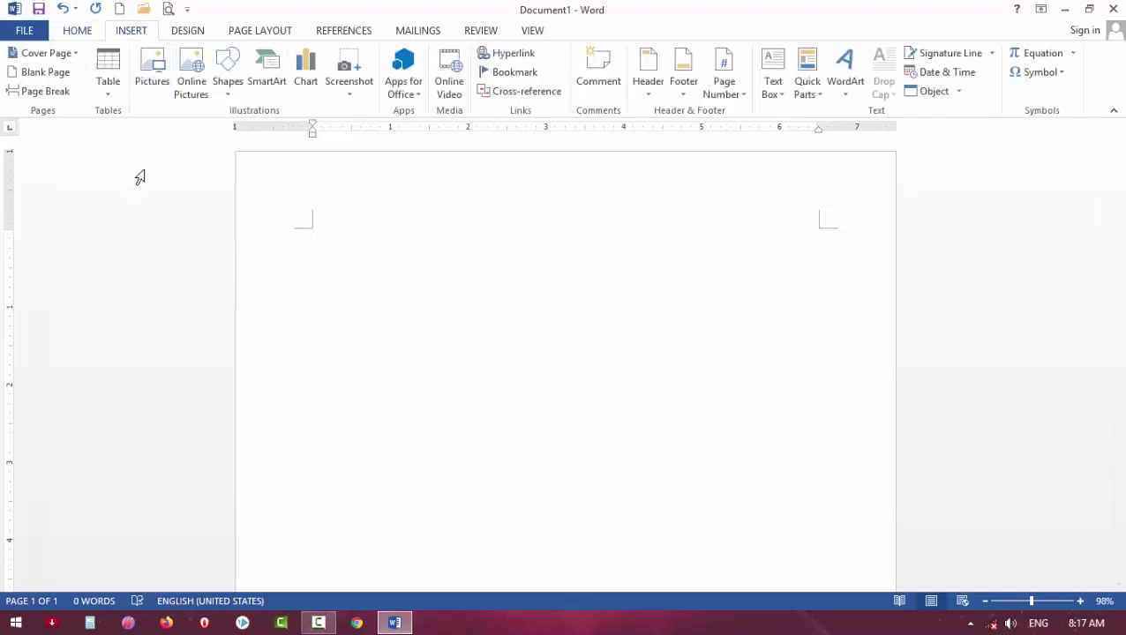
{"action": "left_click", "coordinate": [108, 79]}
{"action": "left_click", "coordinate": [132, 262]}
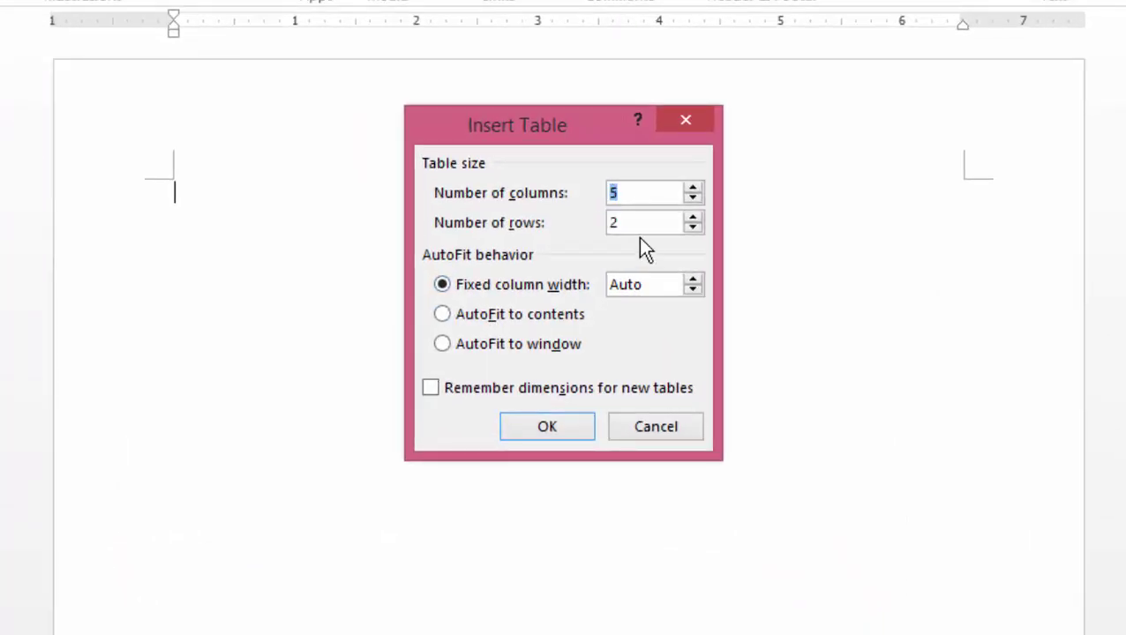
{"action": "left_click", "coordinate": [692, 218]}
{"action": "left_click", "coordinate": [547, 425]}
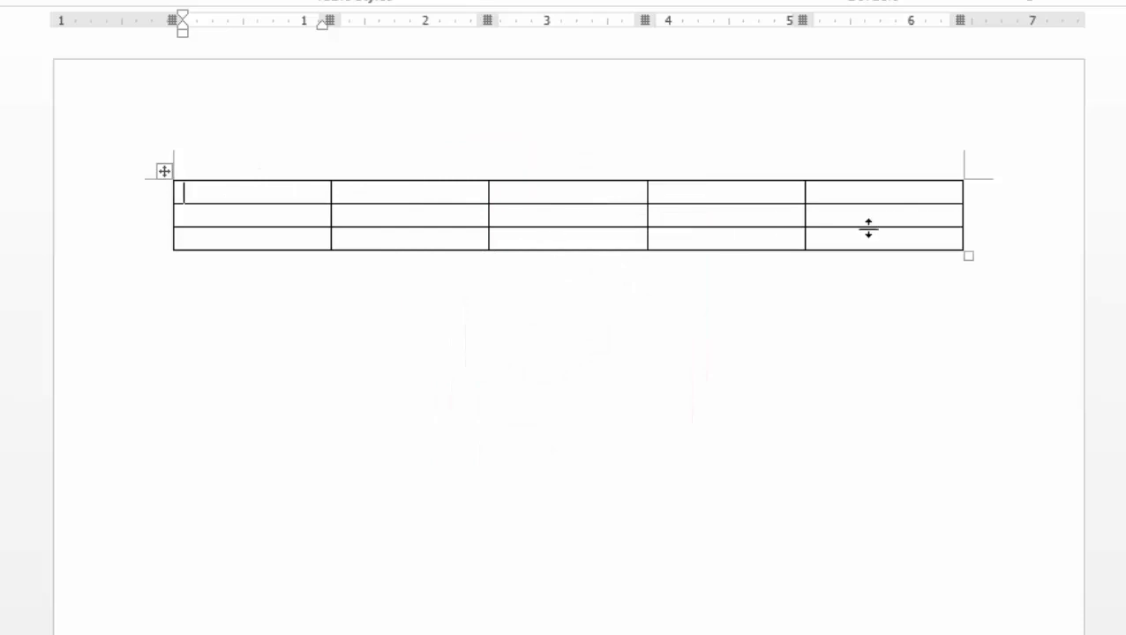
- Type the headers Roll, Name, Add, Course and Fee in the first row
{"action": "type", "text": "Roll"}
{"action": "key", "text": "Tab"}
{"action": "type", "text": "Name"}
{"action": "key", "text": "Tab"}
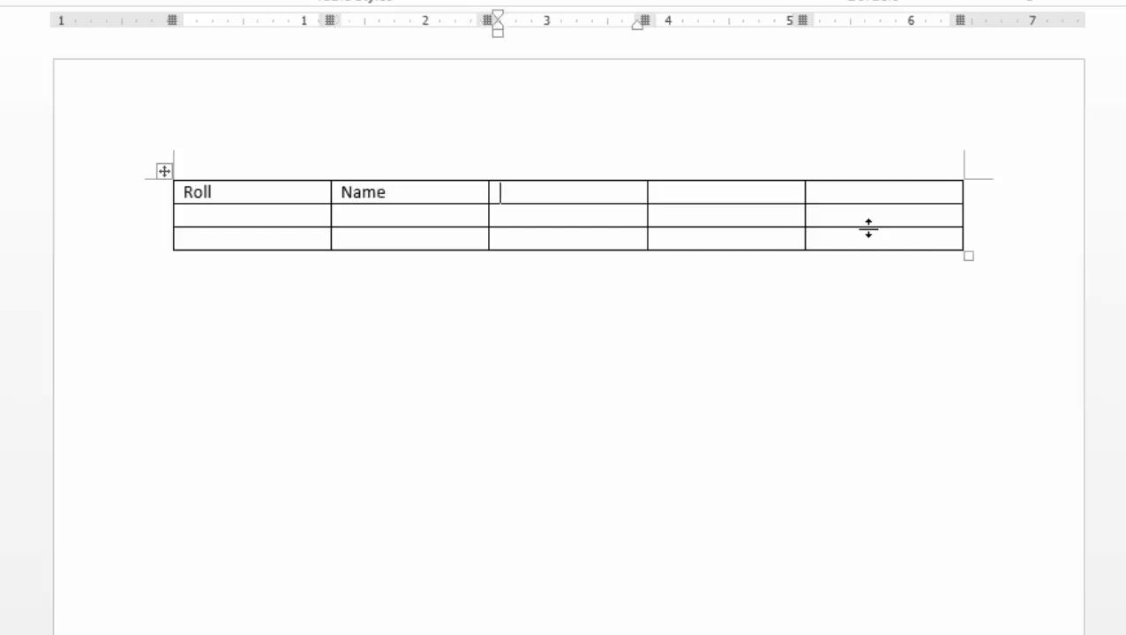
{"action": "type", "text": "Add"}
{"action": "key", "text": "Tab"}
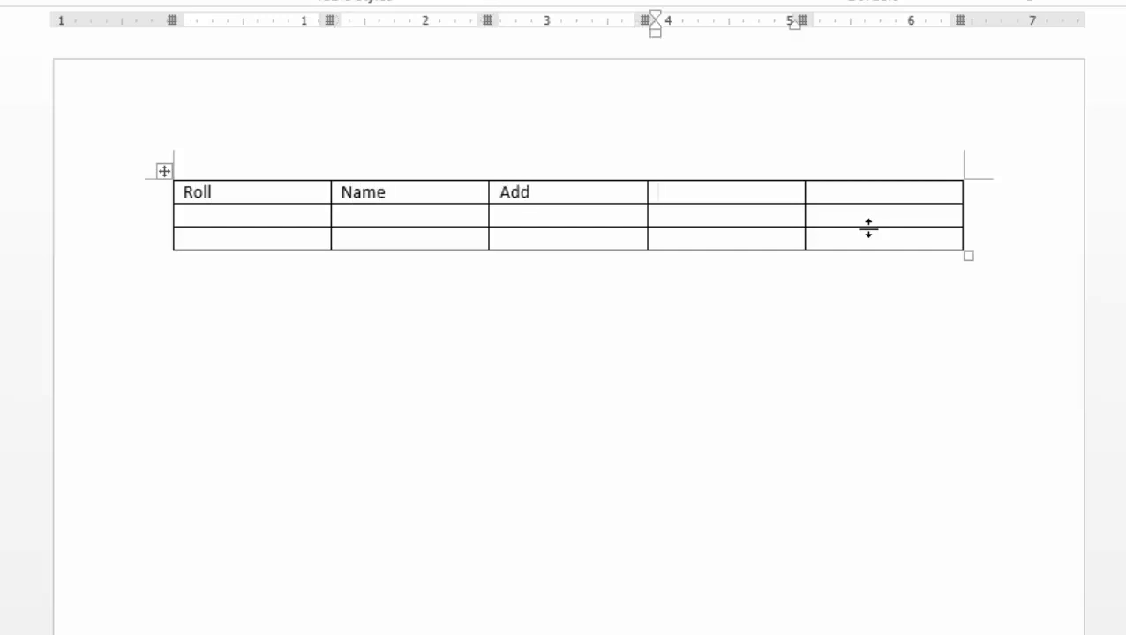
{"action": "type", "text": "F"}
{"action": "key", "text": "BackSpace"}
{"action": "type", "text": "Cou"}
{"action": "type", "text": "rse"}
{"action": "key", "text": "Tab"}
{"action": "type", "text": "Fee"}
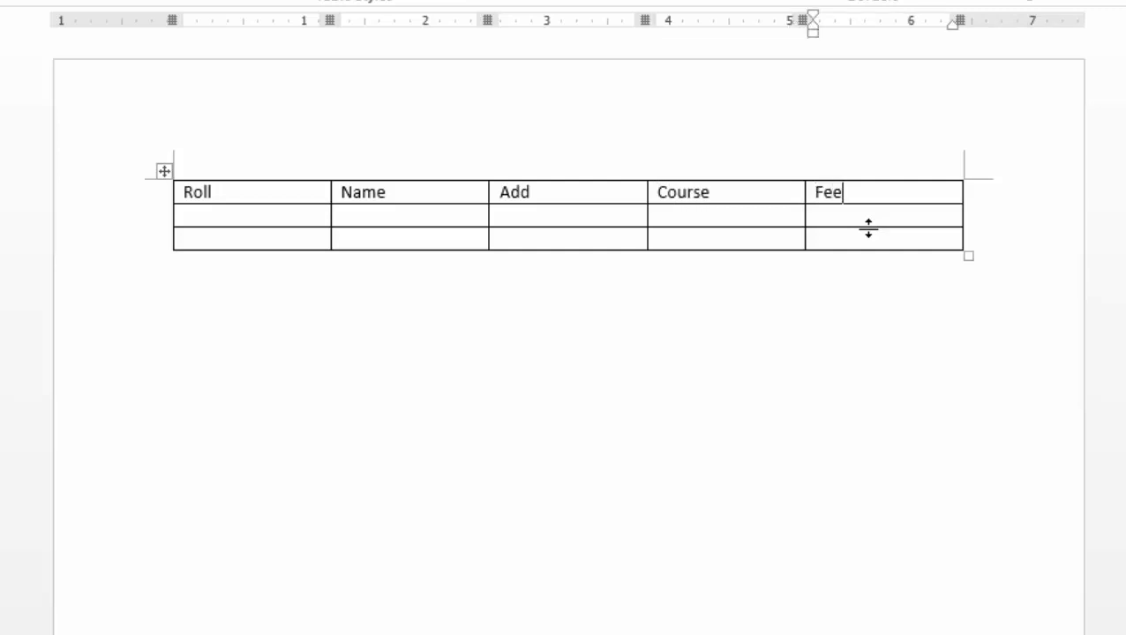
{"action": "key", "text": "Tab"}
- Fill the first record: roll 101, the student's name, the address, course MDCA, fee 4900
{"action": "type", "text": "101"}
{"action": "key", "text": "Tab"}
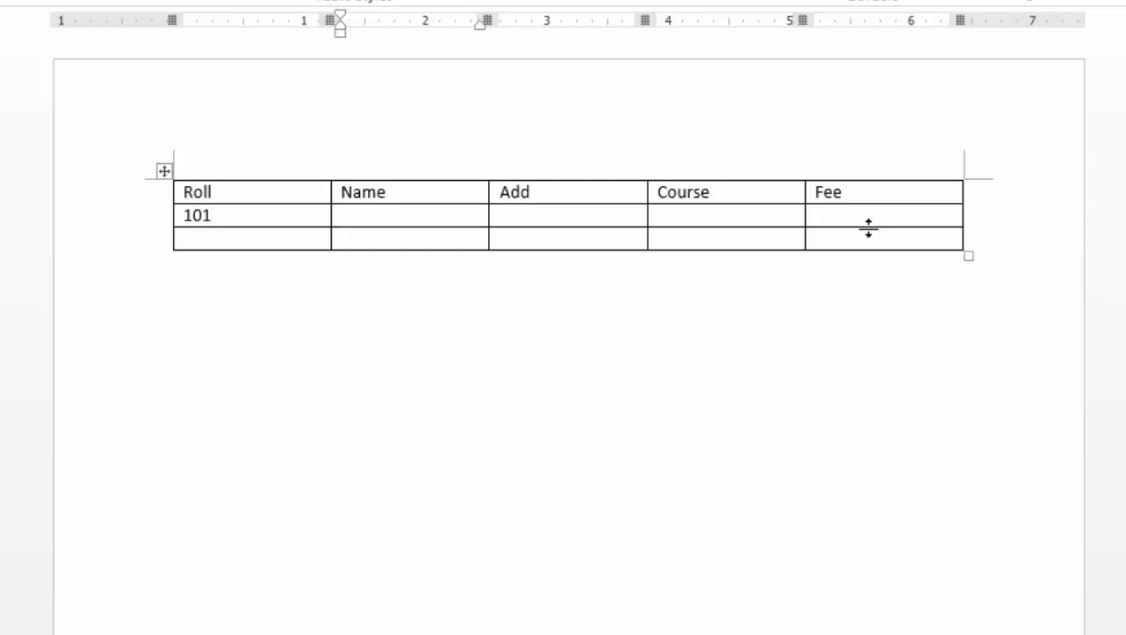
{"action": "key", "text": "Tab"}
{"action": "type", "text": "Ada"}
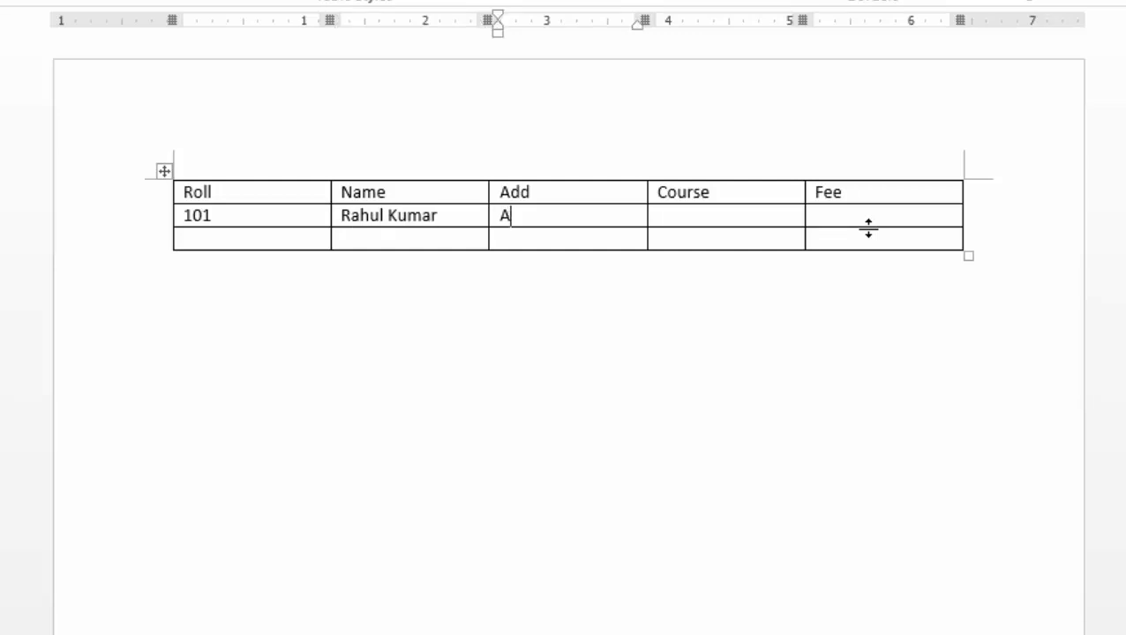
{"action": "type", "text": "lahat"}
{"action": "key", "text": "Tab"}
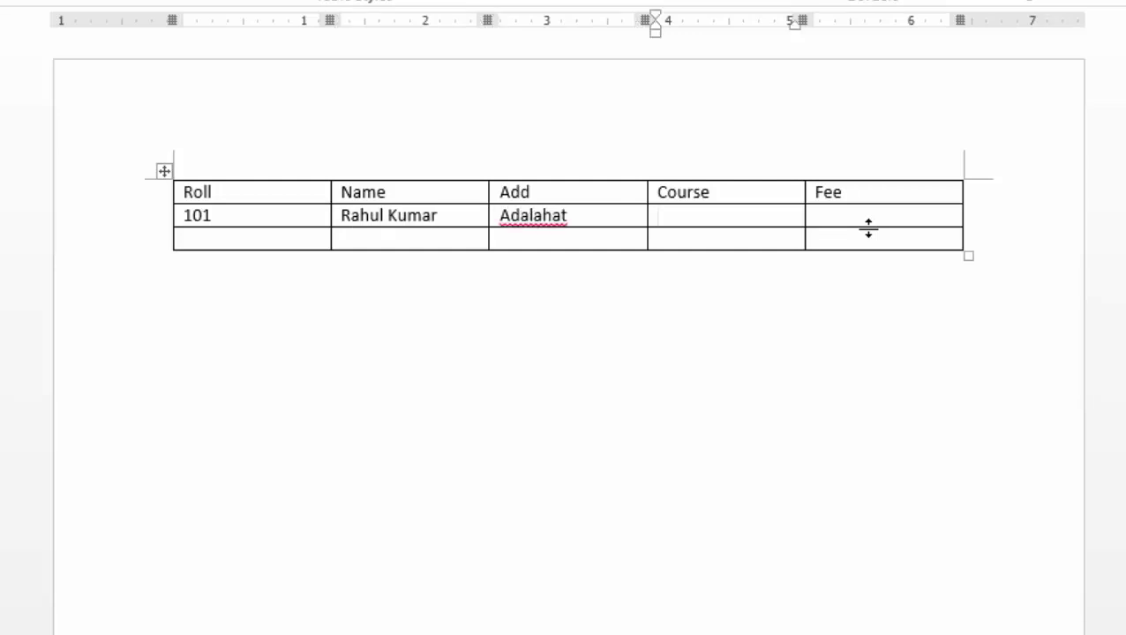
{"action": "type", "text": "MDCA"}
{"action": "key", "text": "Tab"}
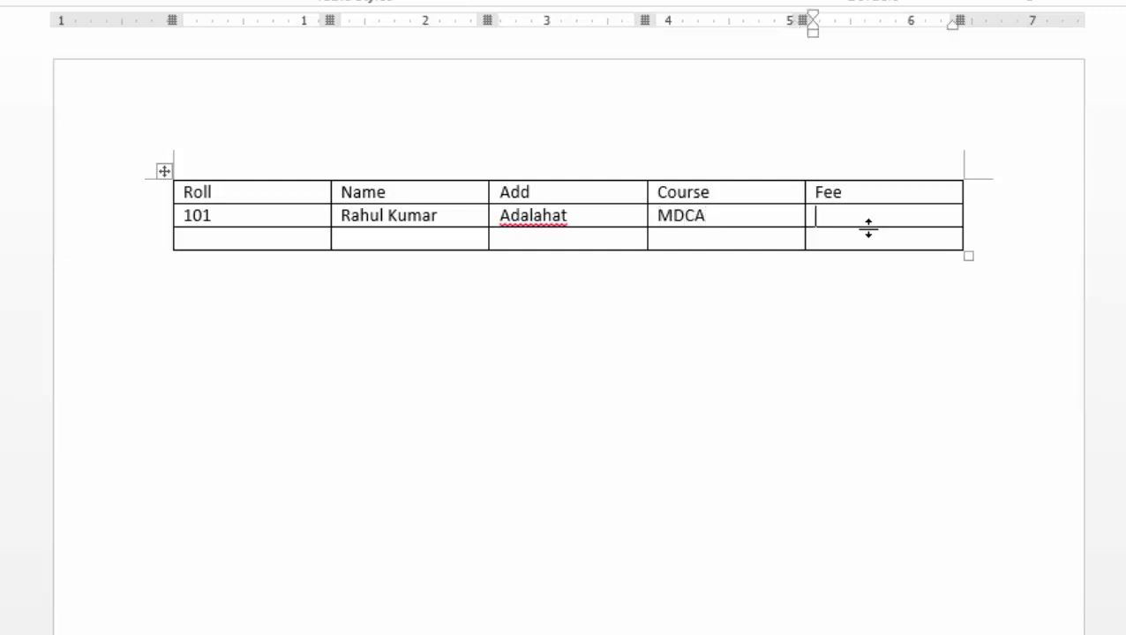
{"action": "type", "text": "4900"}
{"action": "key", "text": "Return"}
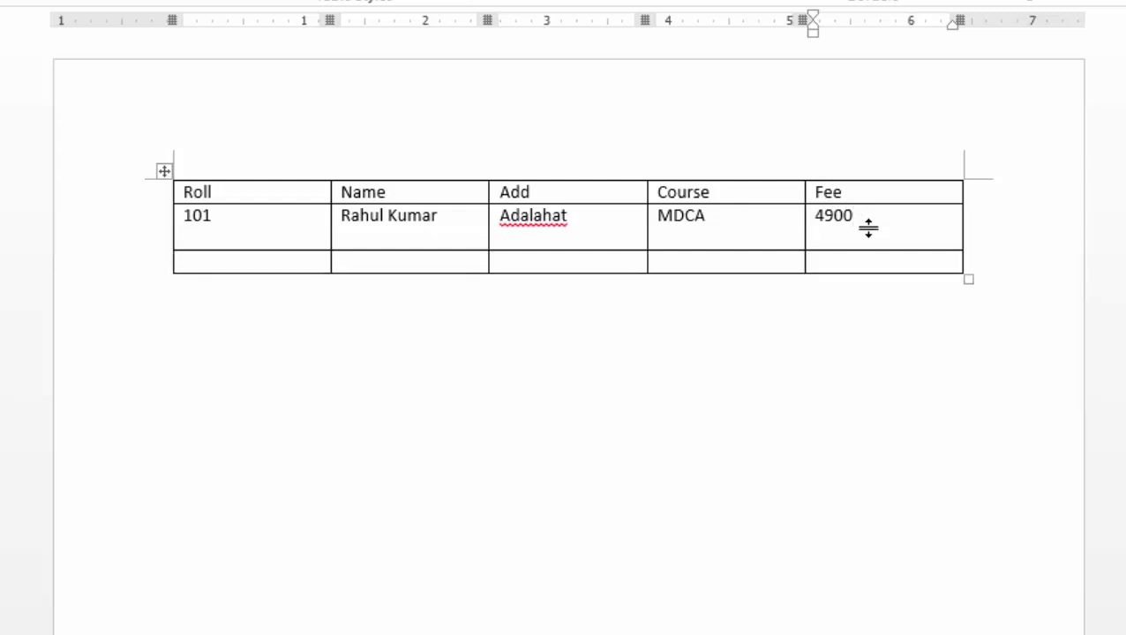
{"action": "key", "text": "BackSpace"}
{"action": "key", "text": "BackSpace"}
{"action": "key", "text": "BackSpace"}
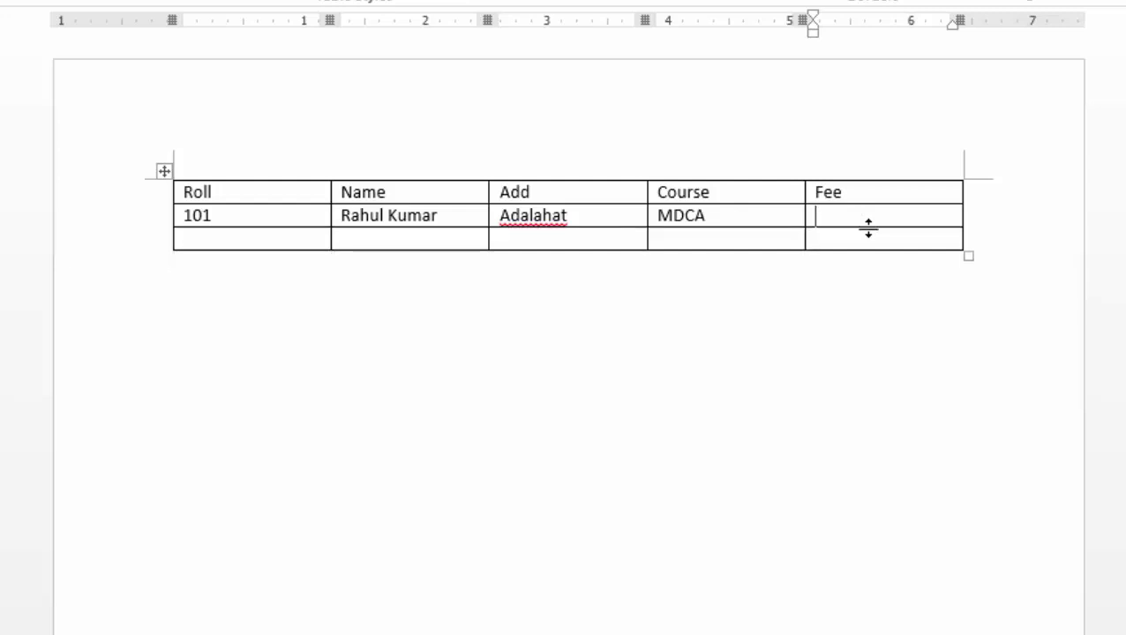
{"action": "type", "text": "4"}
{"action": "type", "text": "900"}
- Tab through the empty row and past the final cell to append two more empty rows
{"action": "key", "text": "Tab"}
{"action": "key", "text": "Tab"}
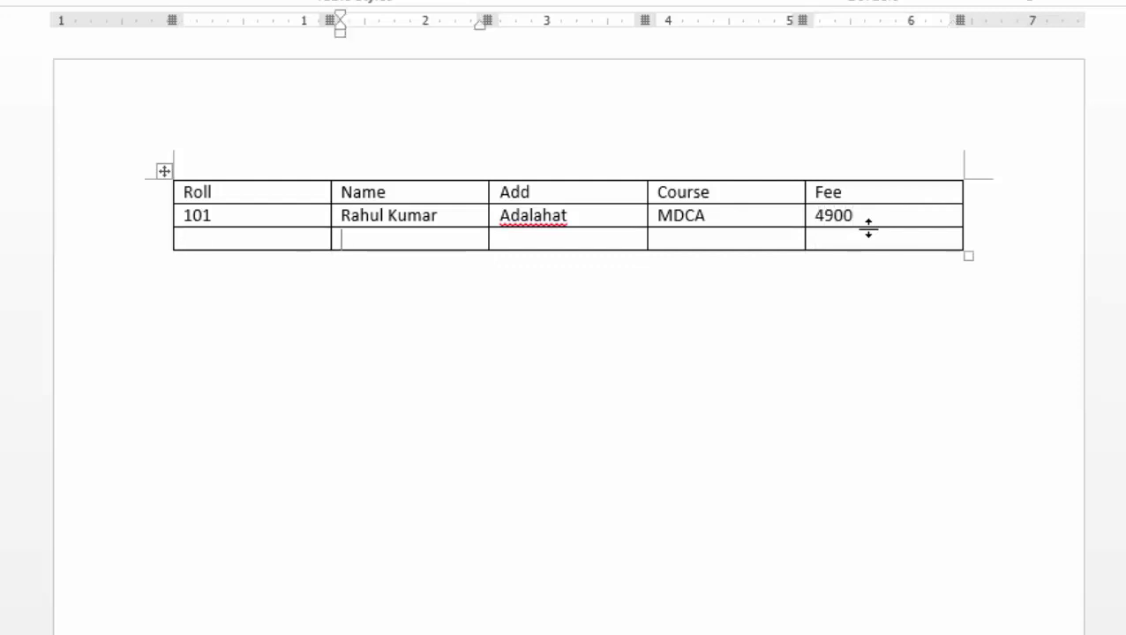
{"action": "key", "text": "Tab"}
{"action": "key", "text": "Tab"}
{"action": "key", "text": "Tab"}
{"action": "key", "text": "Tab"}
{"action": "key", "text": "Tab"}
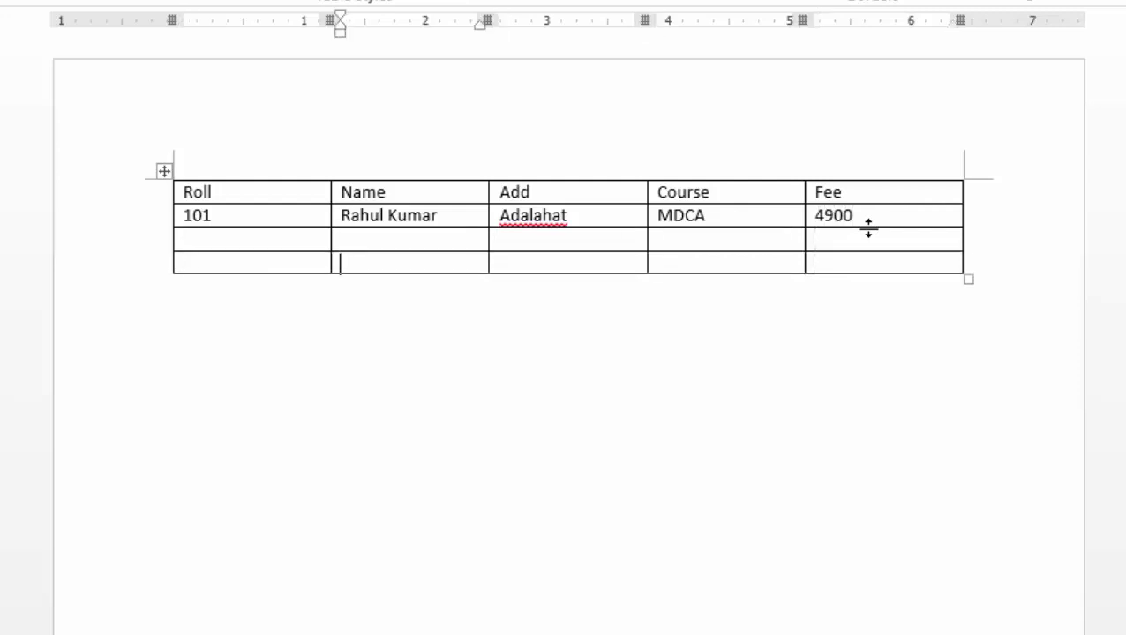
{"action": "key", "text": "Tab"}
{"action": "key", "text": "Tab"}
{"action": "key", "text": "Tab"}
{"action": "key", "text": "Tab"}
{"action": "key", "text": "Tab"}
{"action": "key", "text": "Tab"}
{"action": "key", "text": "Tab"}
{"action": "key", "text": "Tab"}
{"action": "key", "text": "Tab"}
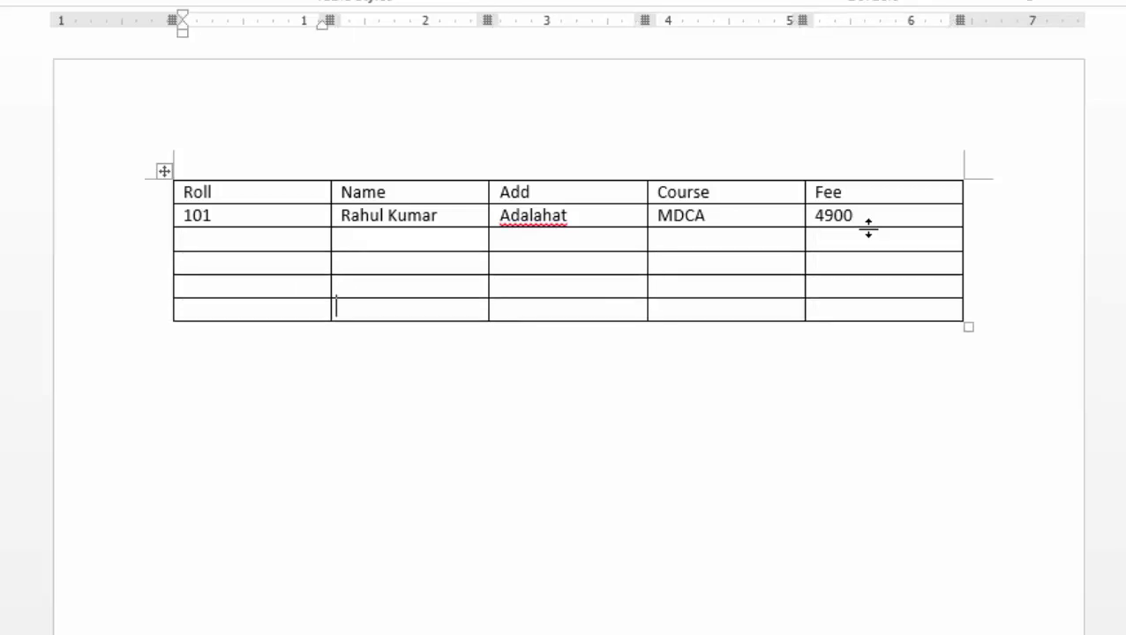
{"action": "key", "text": "Tab"}
{"action": "key", "text": "Tab"}
{"action": "key", "text": "Tab"}
{"action": "key", "text": "Tab"}
{"action": "key", "text": "Tab"}
{"action": "key", "text": "Tab"}
{"action": "key", "text": "Tab"}
{"action": "key", "text": "Tab"}
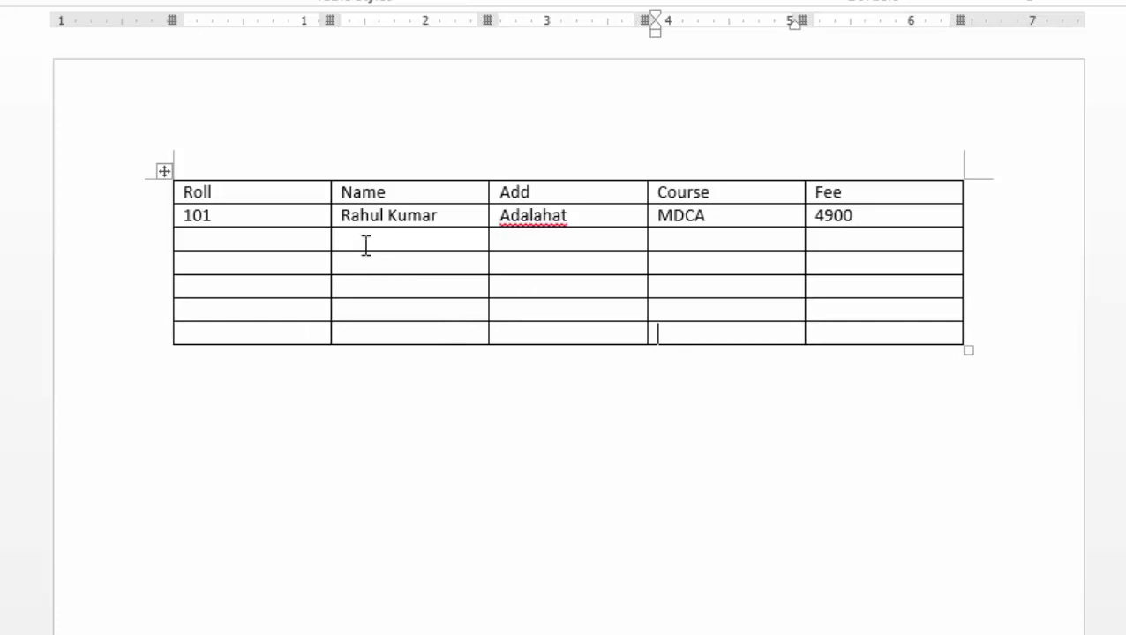
- Drag column borders to narrow Roll, Course and Fee, widen Name and Add, and heighten the header row
{"action": "left_click_drag", "start_coordinate": [330, 193], "coordinate": [255, 199]}
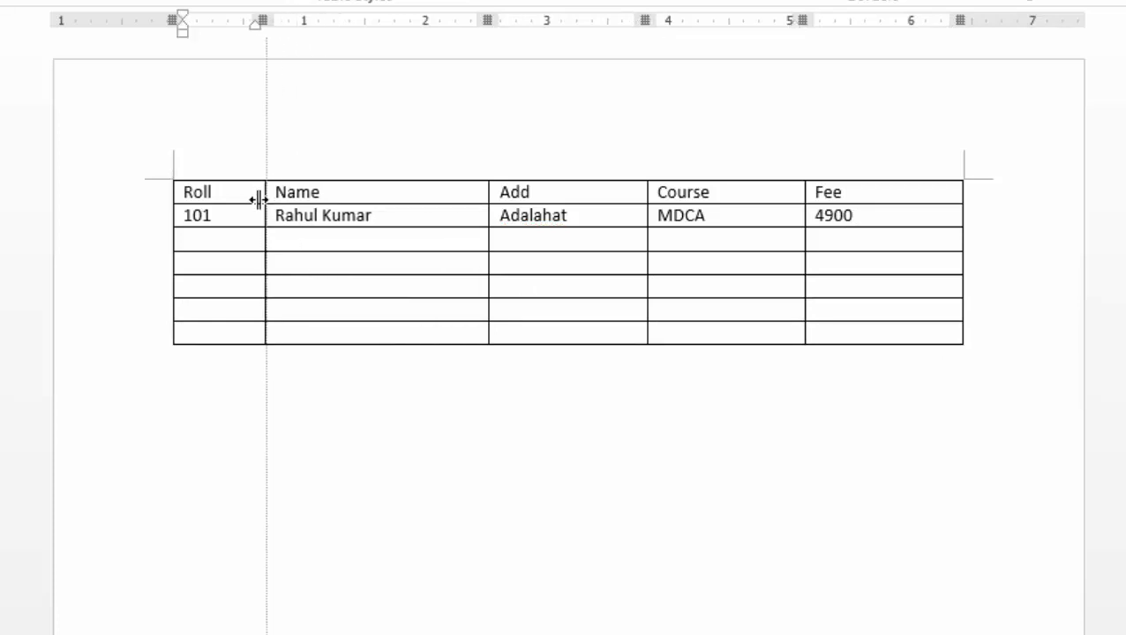
{"action": "left_click_drag", "start_coordinate": [487, 191], "coordinate": [522, 192]}
{"action": "left_click_drag", "start_coordinate": [646, 194], "coordinate": [691, 194]}
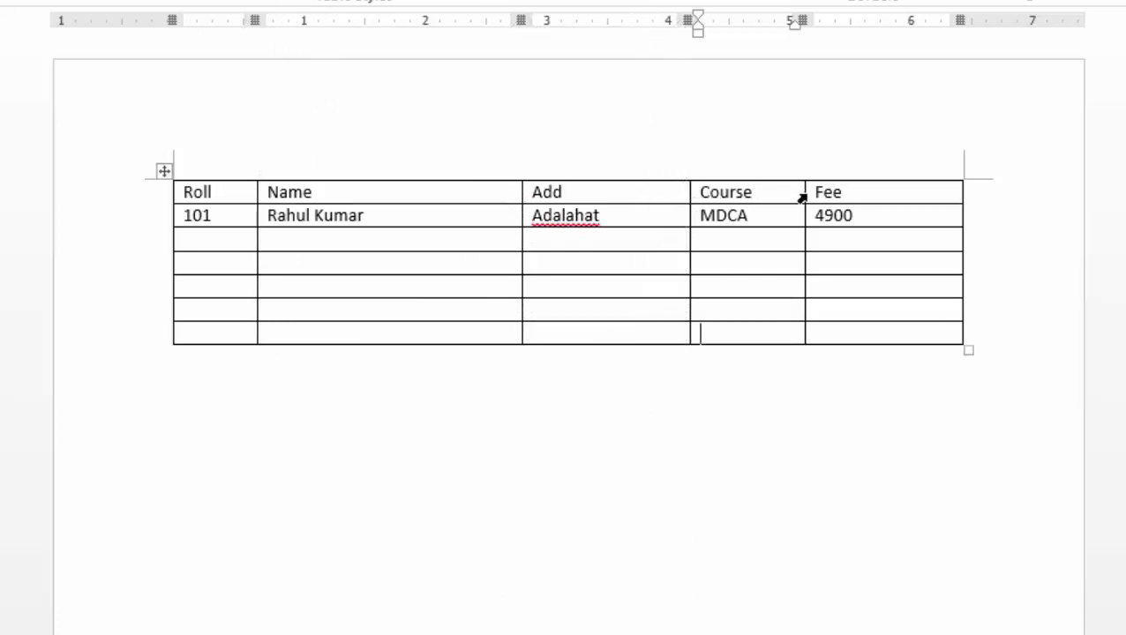
{"action": "left_click_drag", "start_coordinate": [800, 199], "coordinate": [864, 199]}
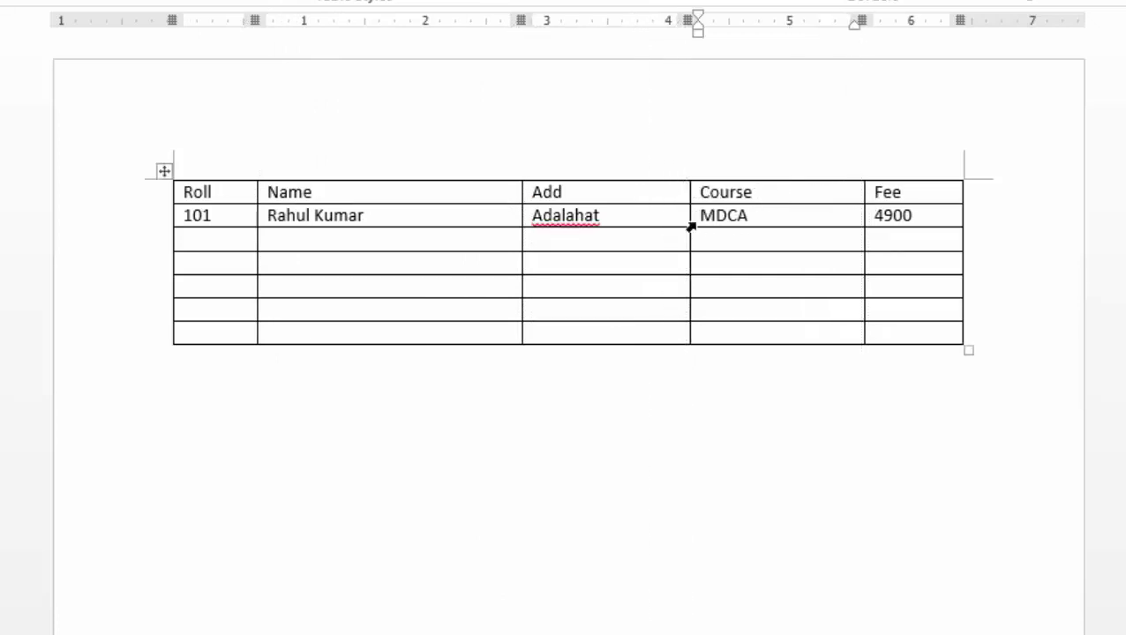
{"action": "left_click_drag", "start_coordinate": [687, 201], "coordinate": [751, 201]}
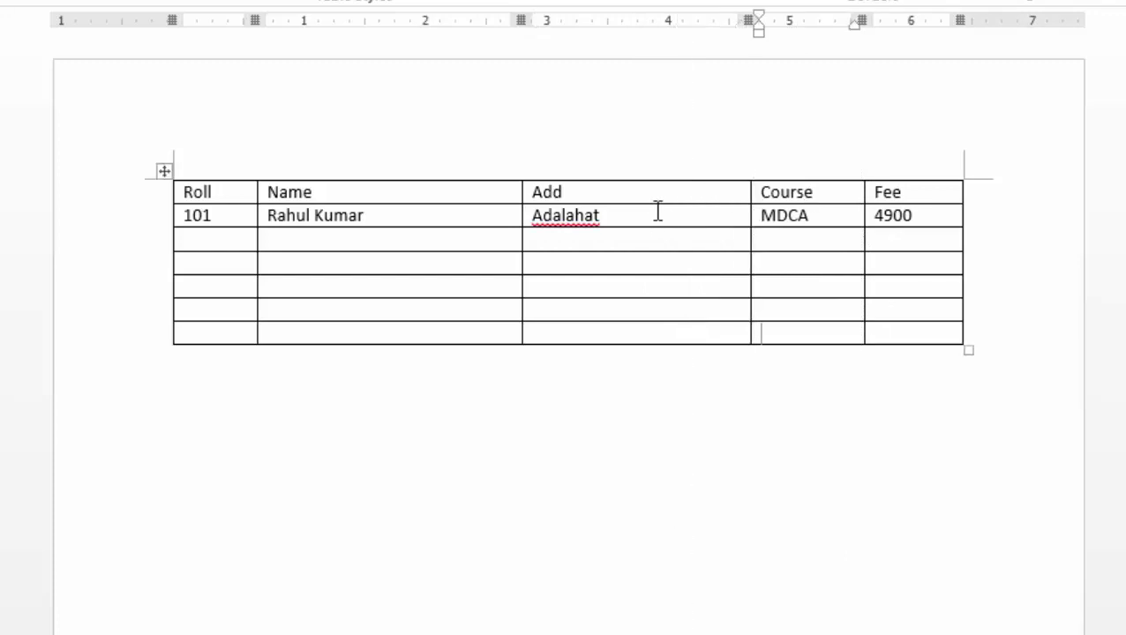
{"action": "left_click_drag", "start_coordinate": [656, 203], "coordinate": [657, 210]}
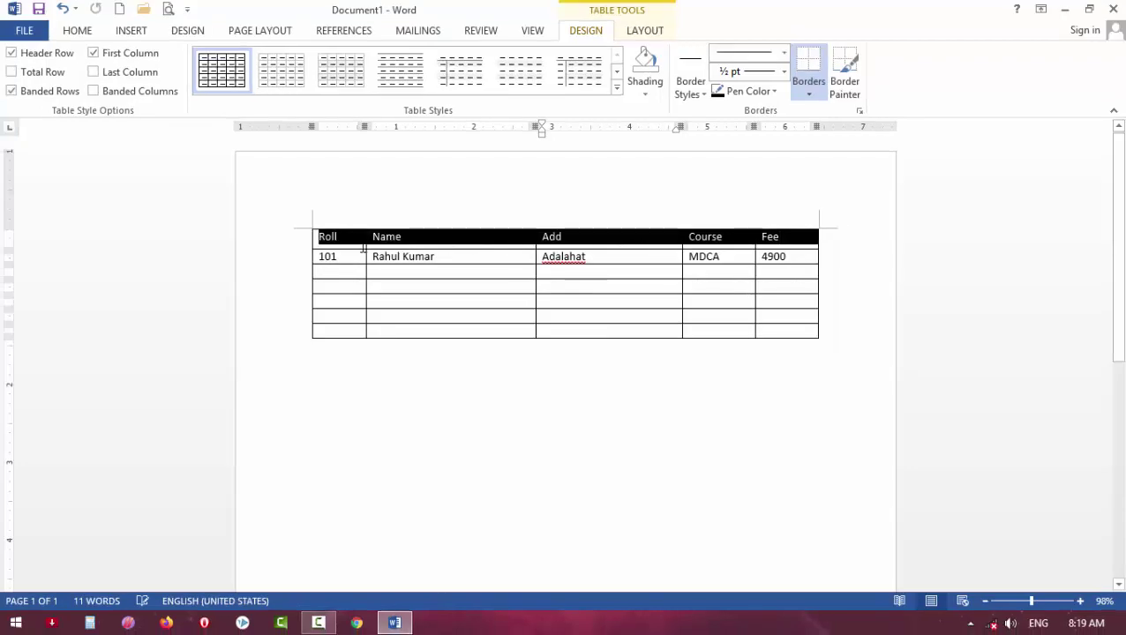
- Set the header row to Cambria size 12, centred, then select the data rows below it
{"action": "left_click", "coordinate": [77, 30]}
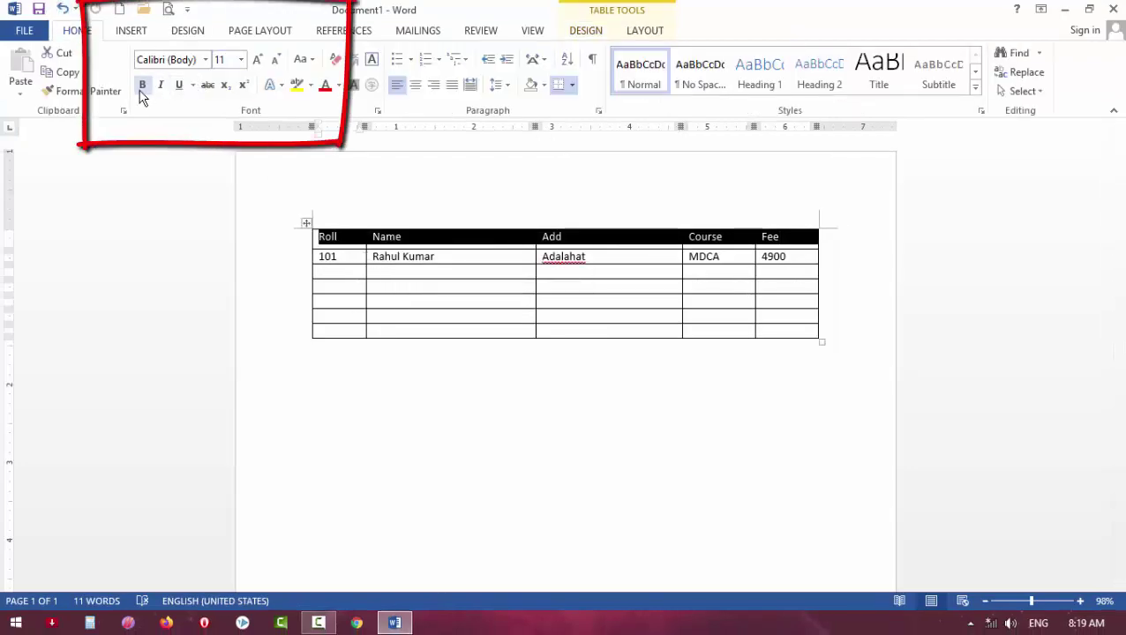
{"action": "left_click", "coordinate": [202, 60]}
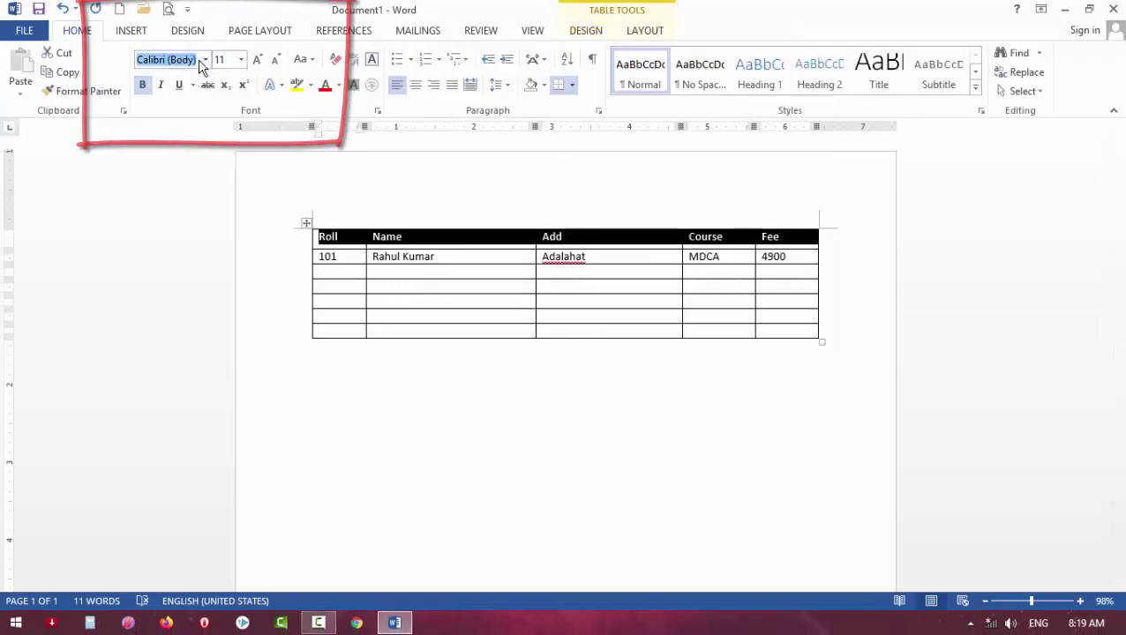
{"action": "key", "text": "Up"}
{"action": "type", "text": "Cambria"}
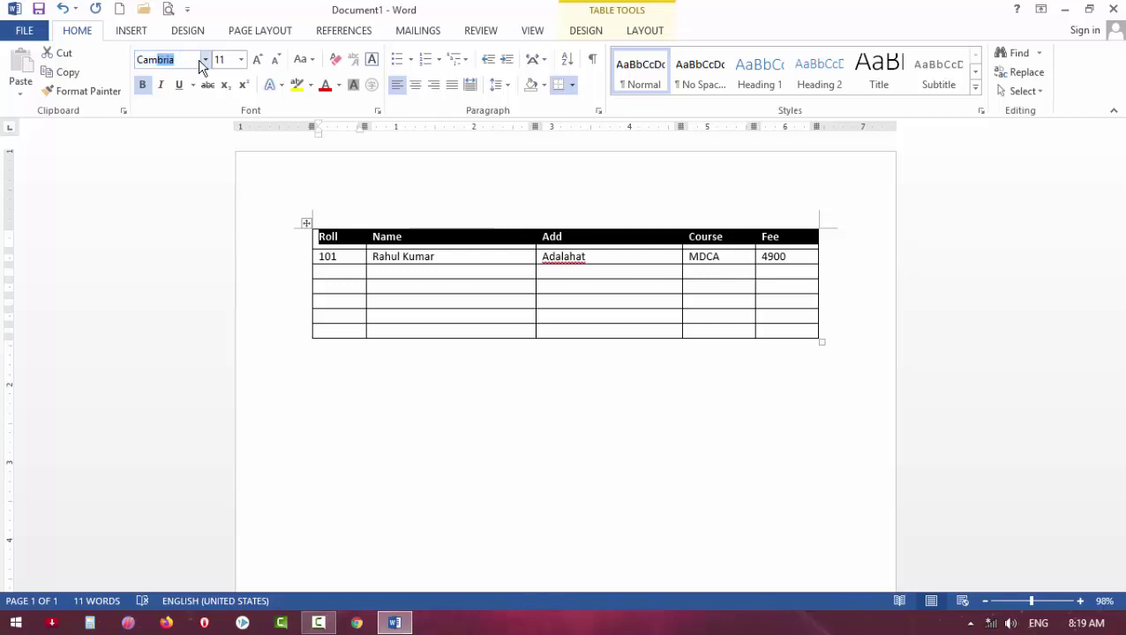
{"action": "key", "text": "Return"}
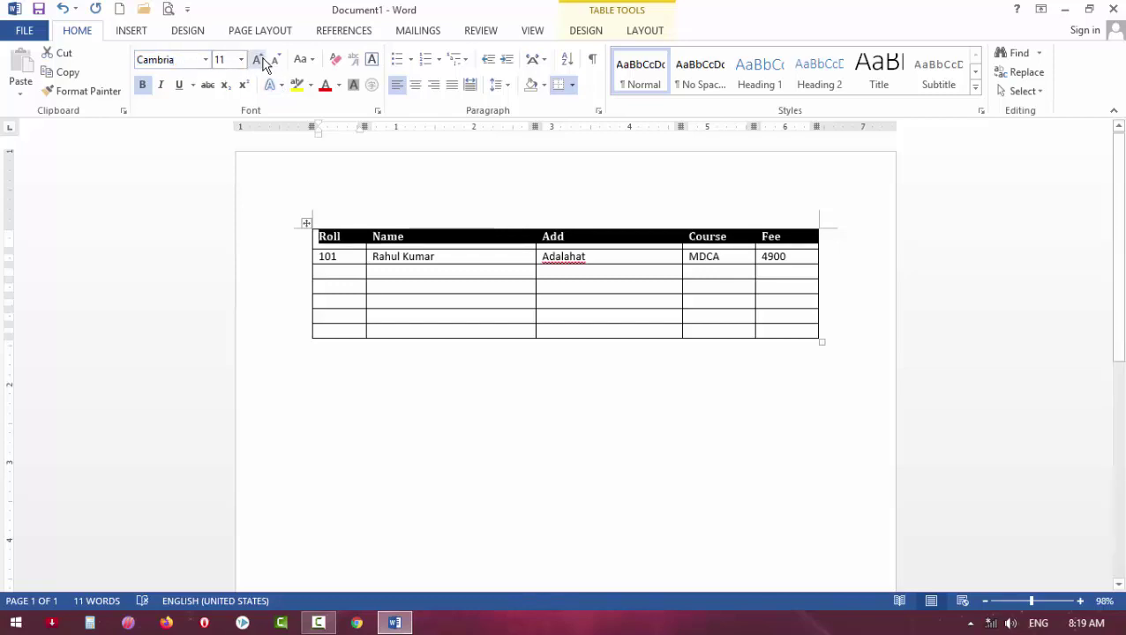
{"action": "left_click", "coordinate": [257, 59]}
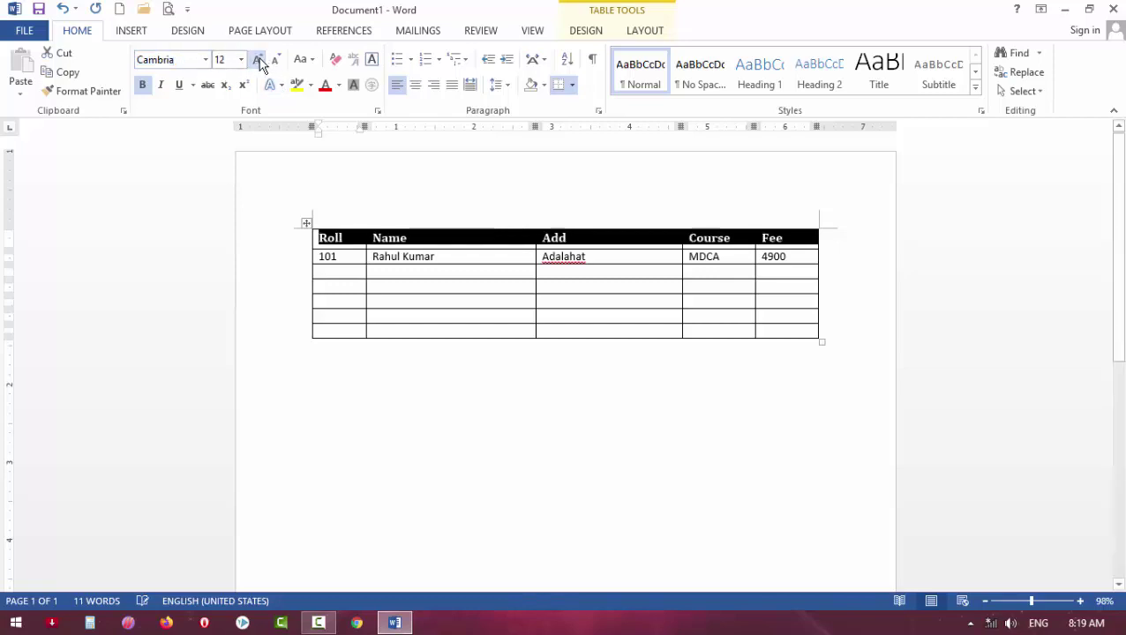
{"action": "left_click", "coordinate": [415, 85]}
{"action": "left_click", "coordinate": [520, 454]}
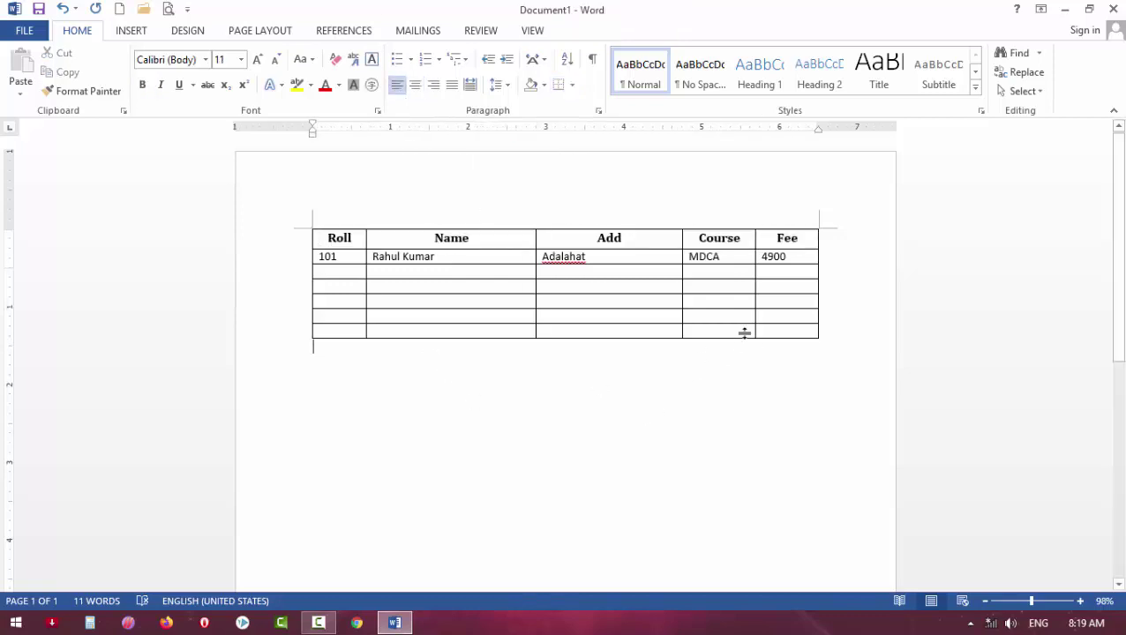
{"action": "left_click_drag", "start_coordinate": [784, 329], "coordinate": [319, 258]}
- Change the selected data rows to bold Times New Roman and deselect them
{"action": "left_click", "coordinate": [174, 59]}
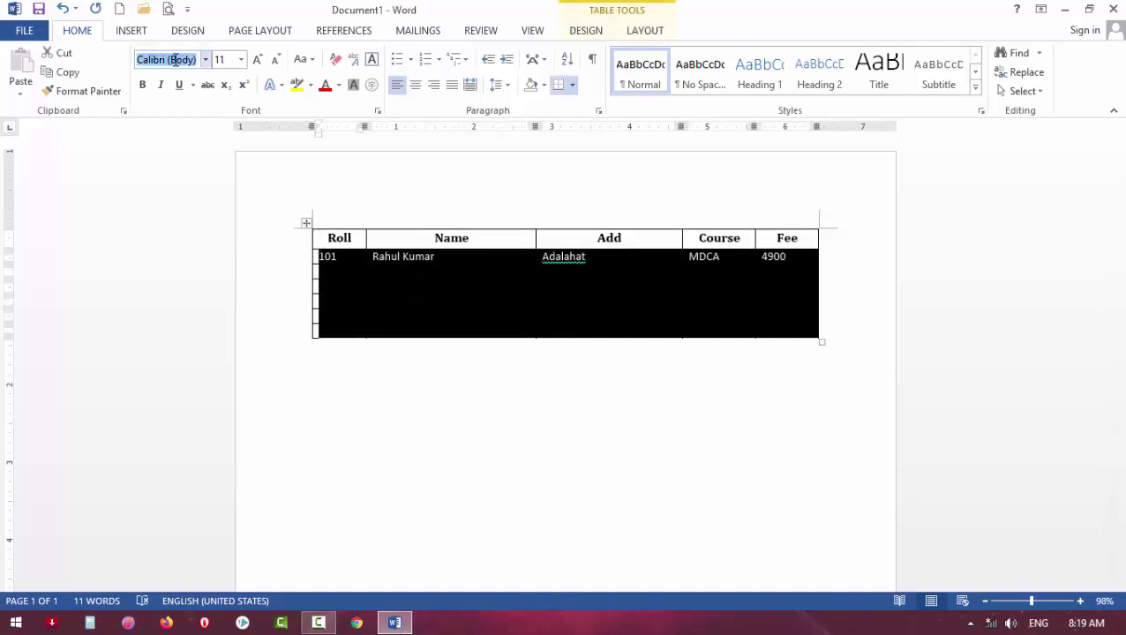
{"action": "type", "text": "times"}
{"action": "key", "text": "Return"}
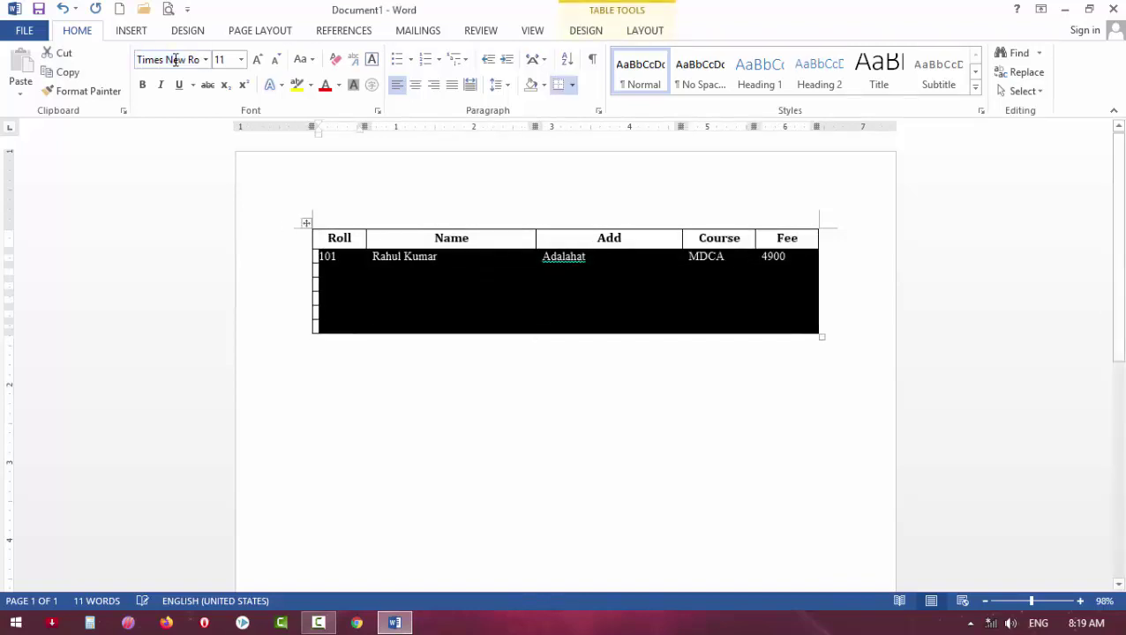
{"action": "left_click", "coordinate": [142, 84]}
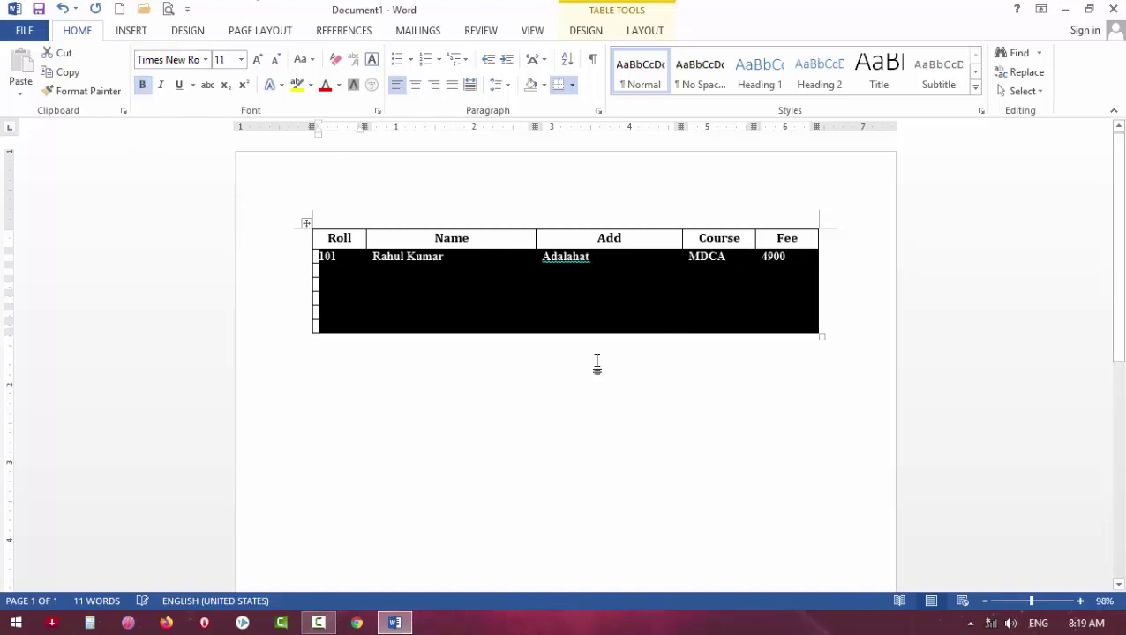
{"action": "left_click", "coordinate": [501, 371]}
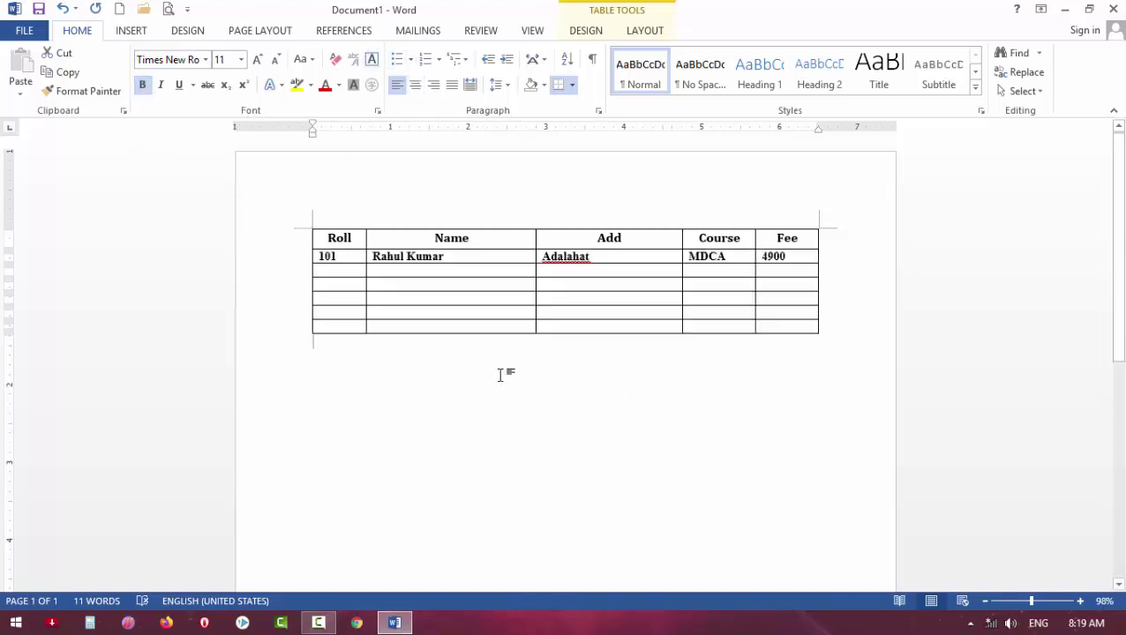
- Practise selecting the Roll column together with the Course and Fee columns
{"action": "left_click", "coordinate": [349, 217]}
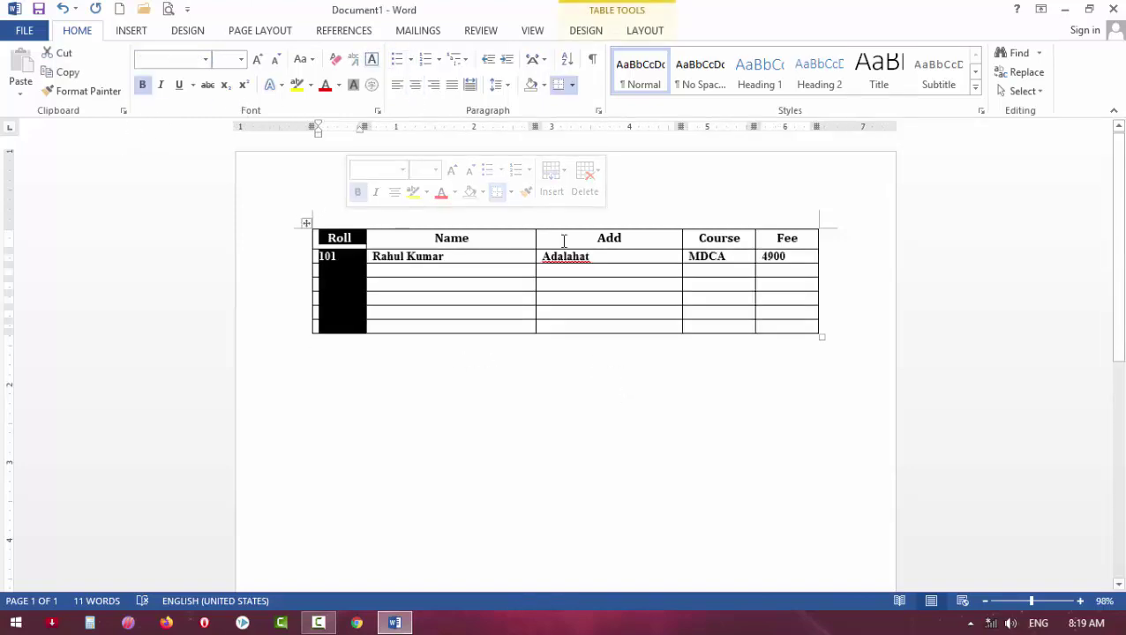
{"action": "left_click", "coordinate": [709, 219], "text": "ctrl"}
{"action": "left_click", "coordinate": [787, 219], "text": "ctrl"}
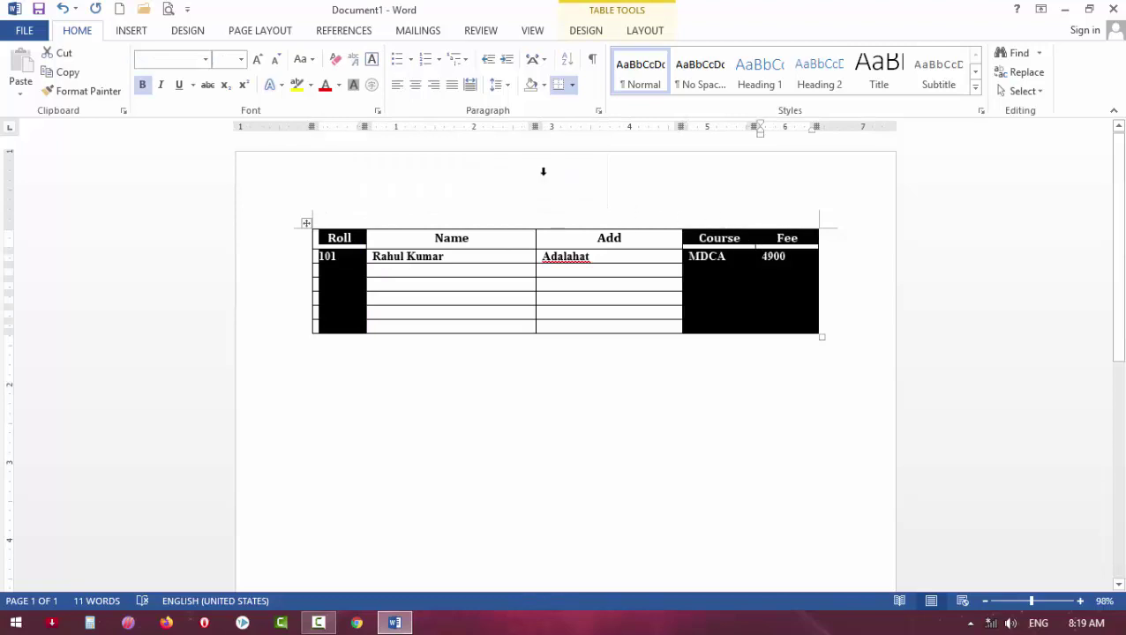
{"action": "left_click", "coordinate": [703, 434]}
{"action": "left_click", "coordinate": [332, 215]}
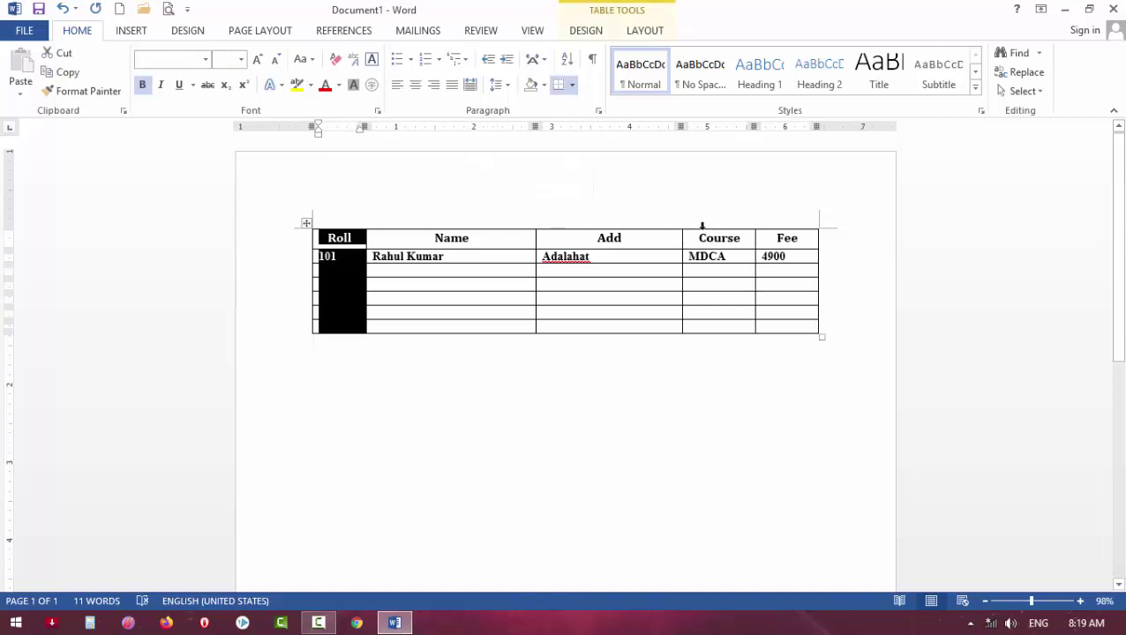
{"action": "left_click", "coordinate": [716, 219]}
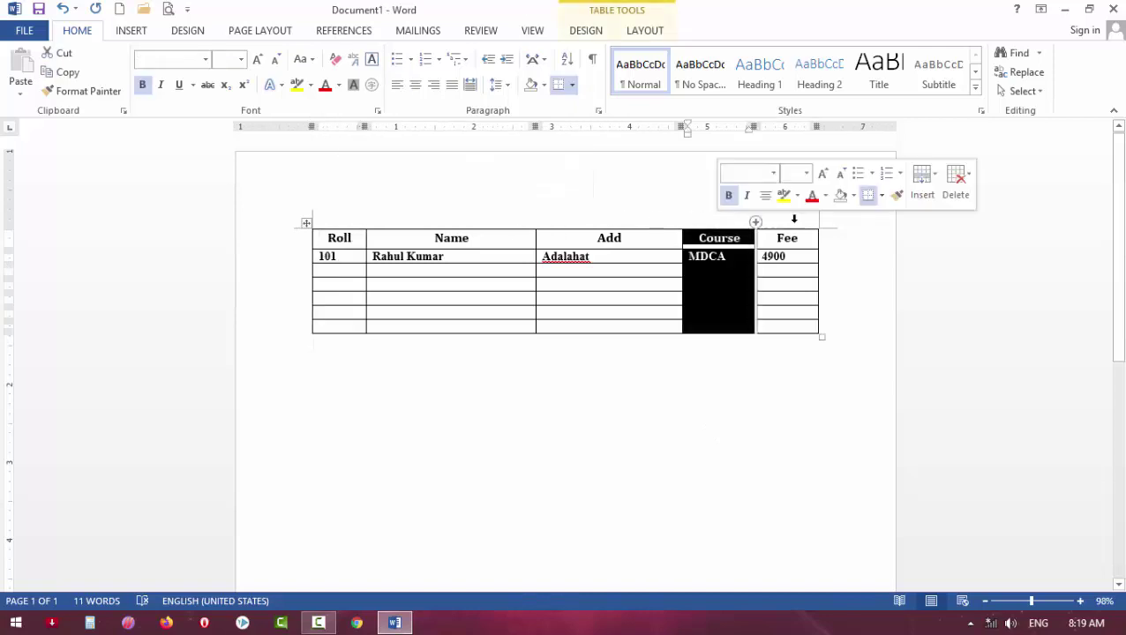
{"action": "left_click", "coordinate": [787, 219]}
{"action": "left_click", "coordinate": [342, 221]}
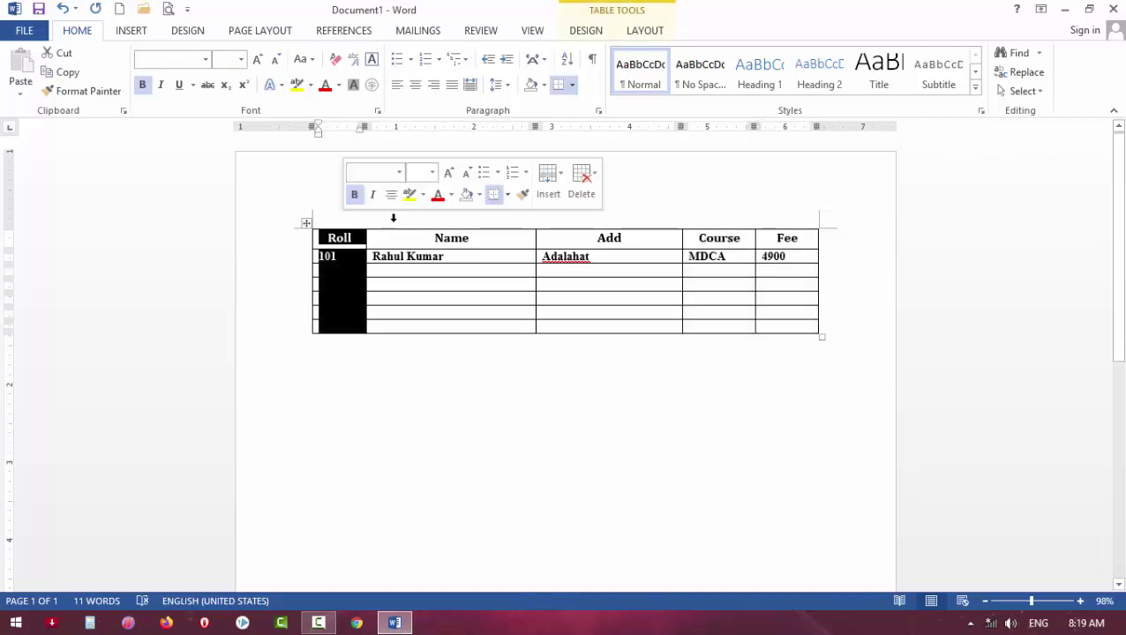
{"action": "left_click", "coordinate": [721, 220]}
{"action": "left_click", "coordinate": [797, 219]}
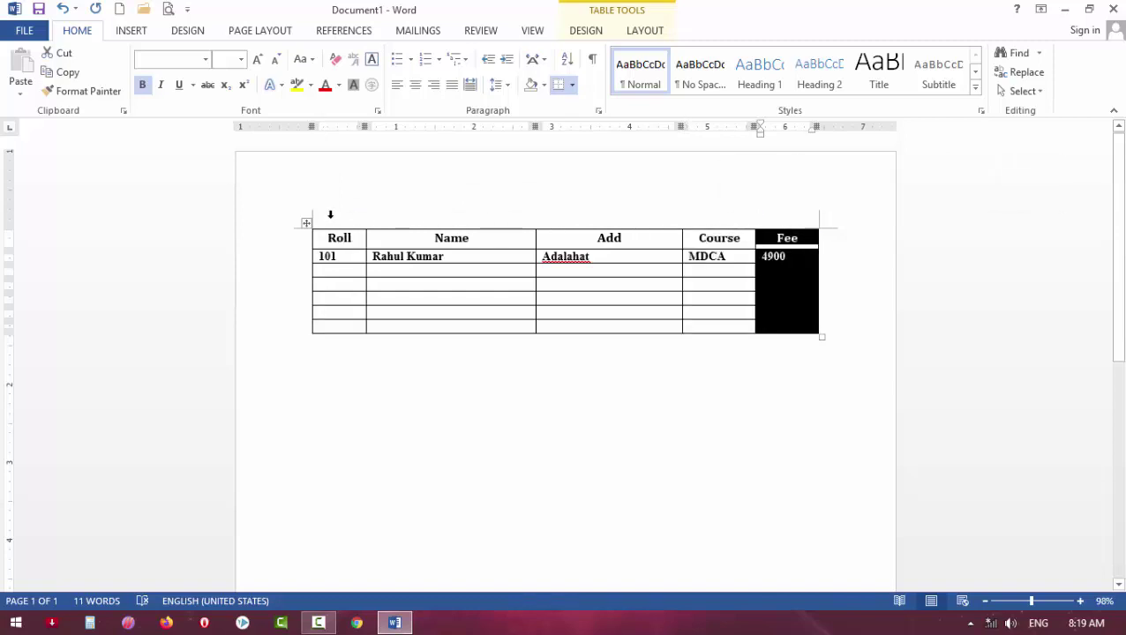
- Center the entries in the Roll, Course and Fee columns, leaving Name and Add left-aligned
{"action": "left_click", "coordinate": [331, 214]}
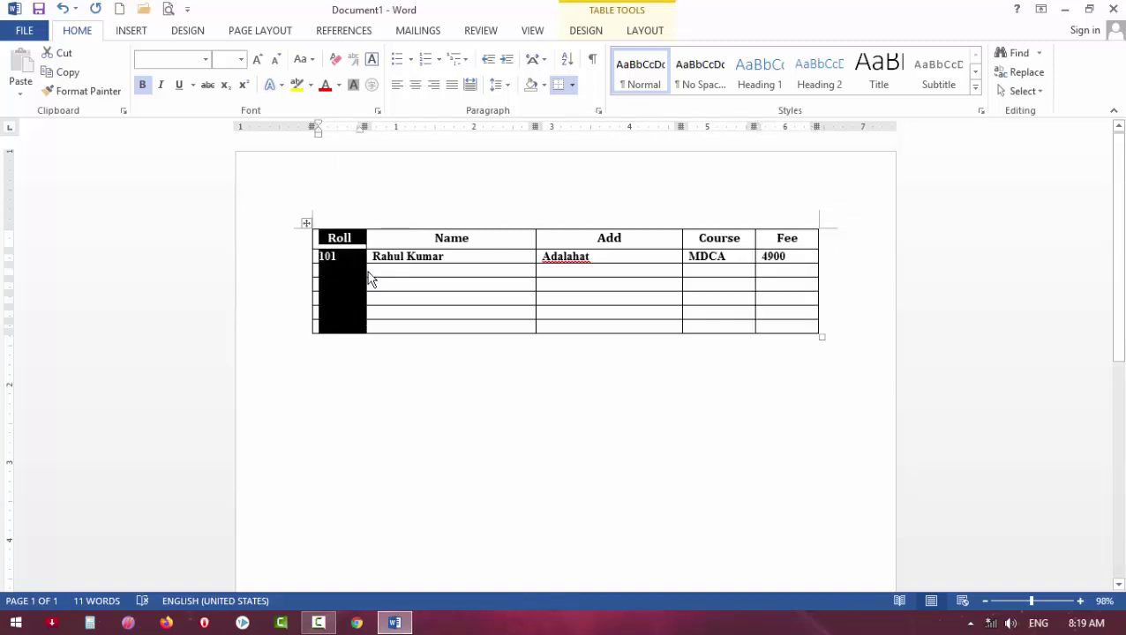
{"action": "left_click_drag", "start_coordinate": [727, 213], "coordinate": [813, 231]}
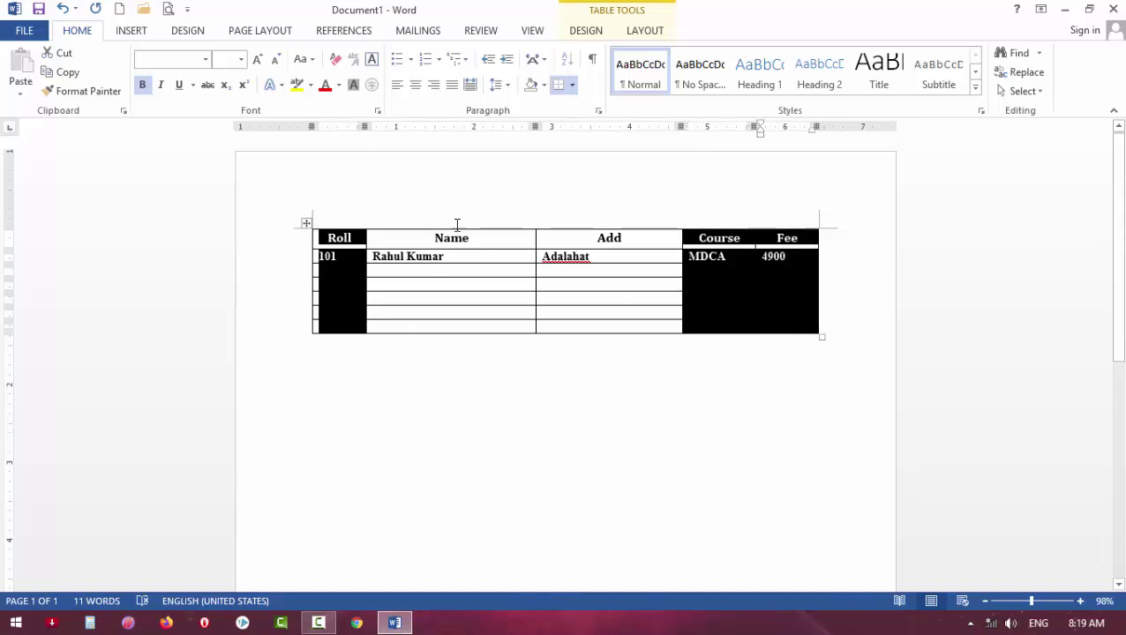
{"action": "left_click", "coordinate": [417, 84]}
{"action": "left_click", "coordinate": [533, 475]}
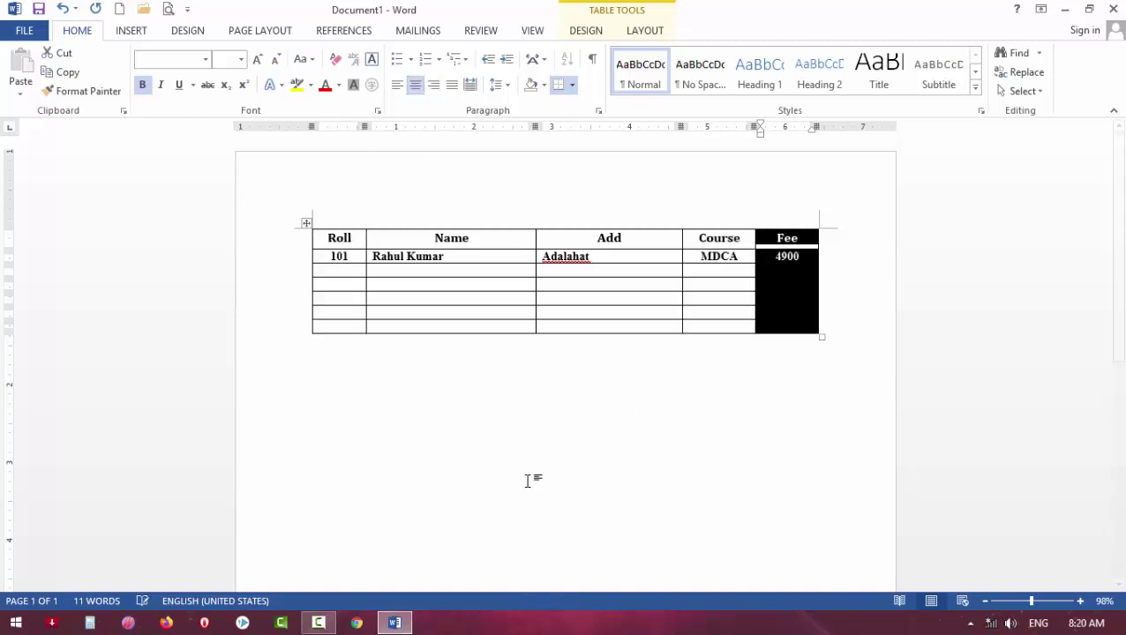
{"action": "left_click", "coordinate": [588, 360]}
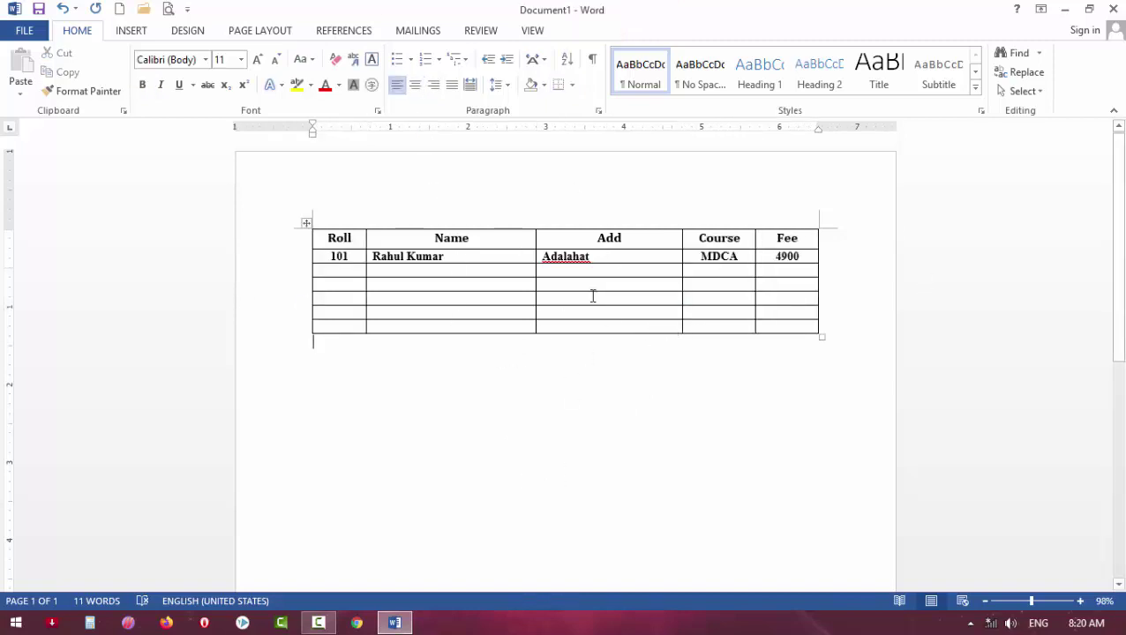
- In Table Tools Design, try the Header Row, Total Row and First Column options, reverting each one
{"action": "left_click", "coordinate": [354, 239]}
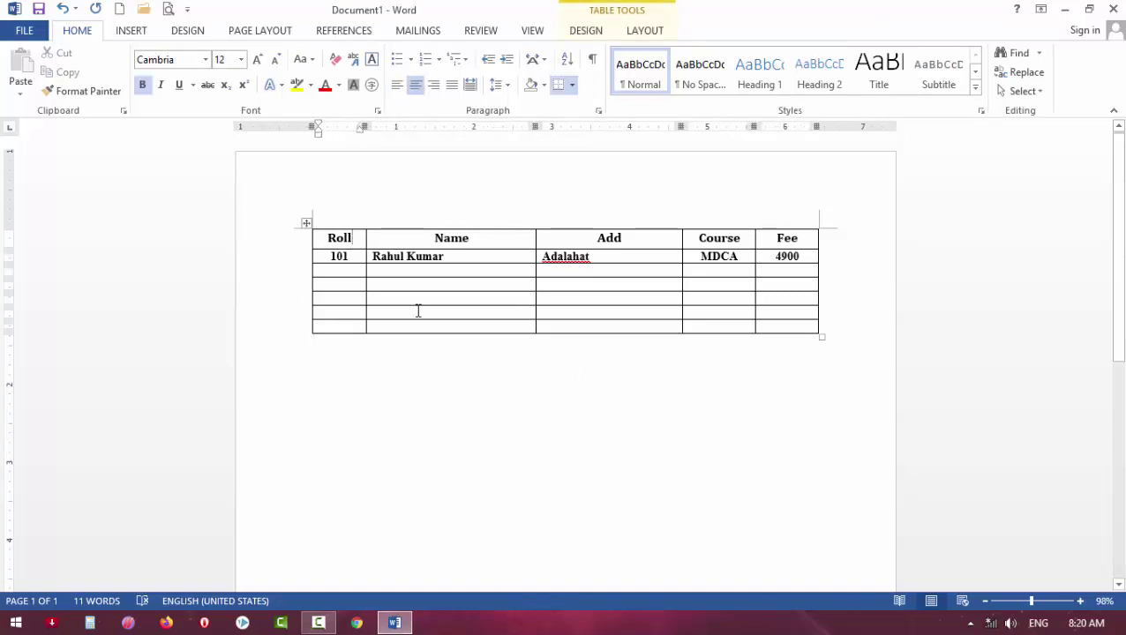
{"action": "left_click", "coordinate": [643, 32]}
{"action": "left_click", "coordinate": [591, 35]}
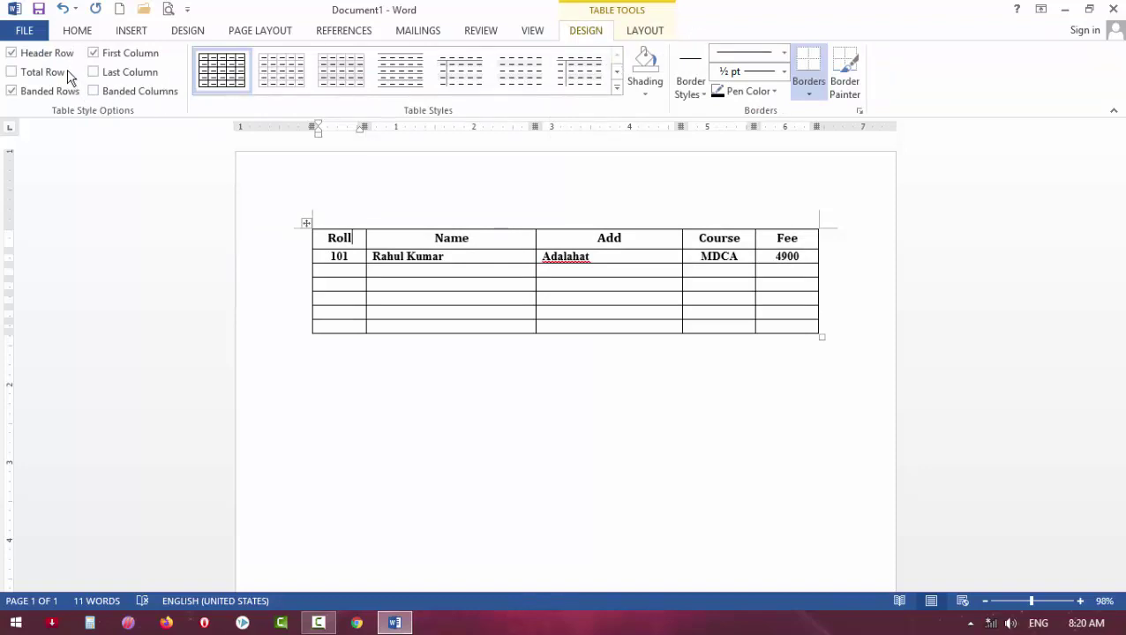
{"action": "left_click", "coordinate": [38, 58]}
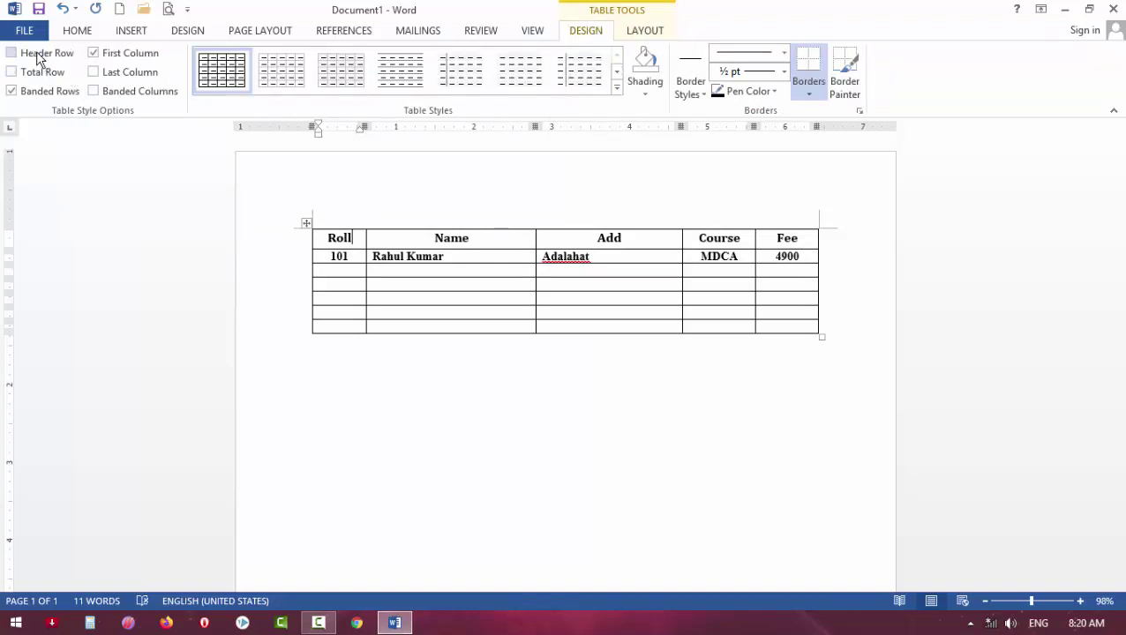
{"action": "left_click", "coordinate": [37, 55]}
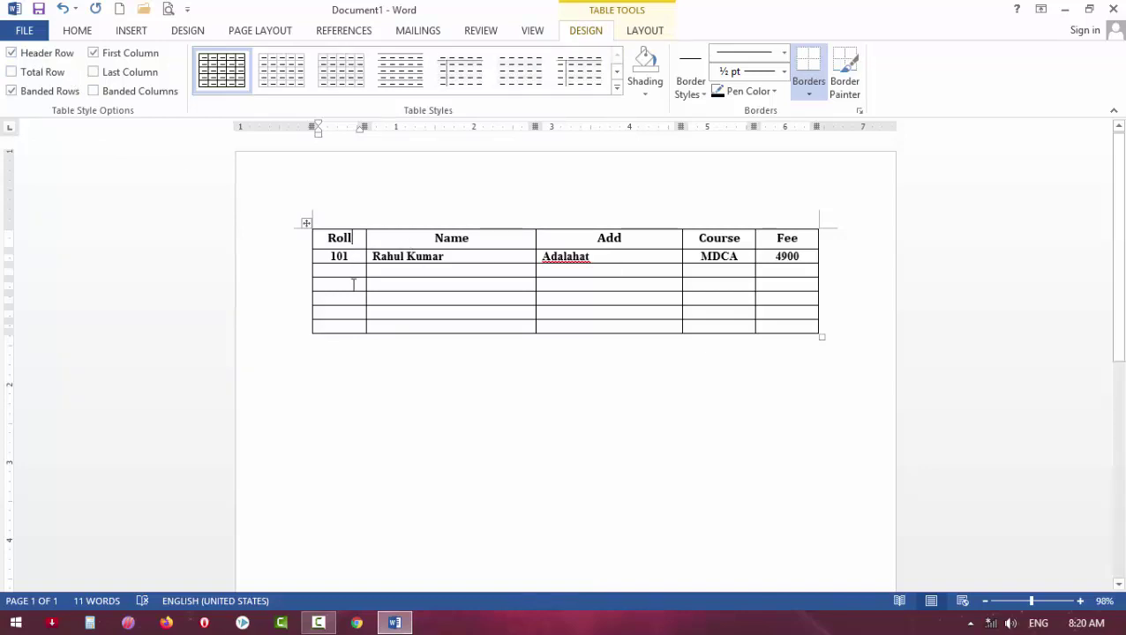
{"action": "left_click", "coordinate": [12, 74]}
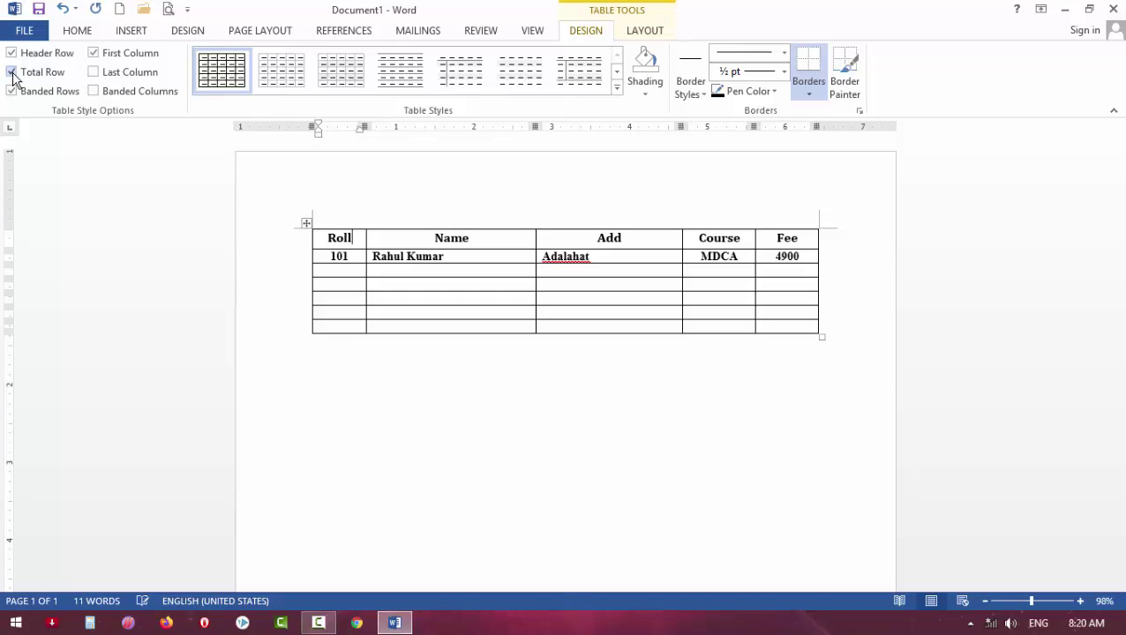
{"action": "left_click", "coordinate": [12, 72]}
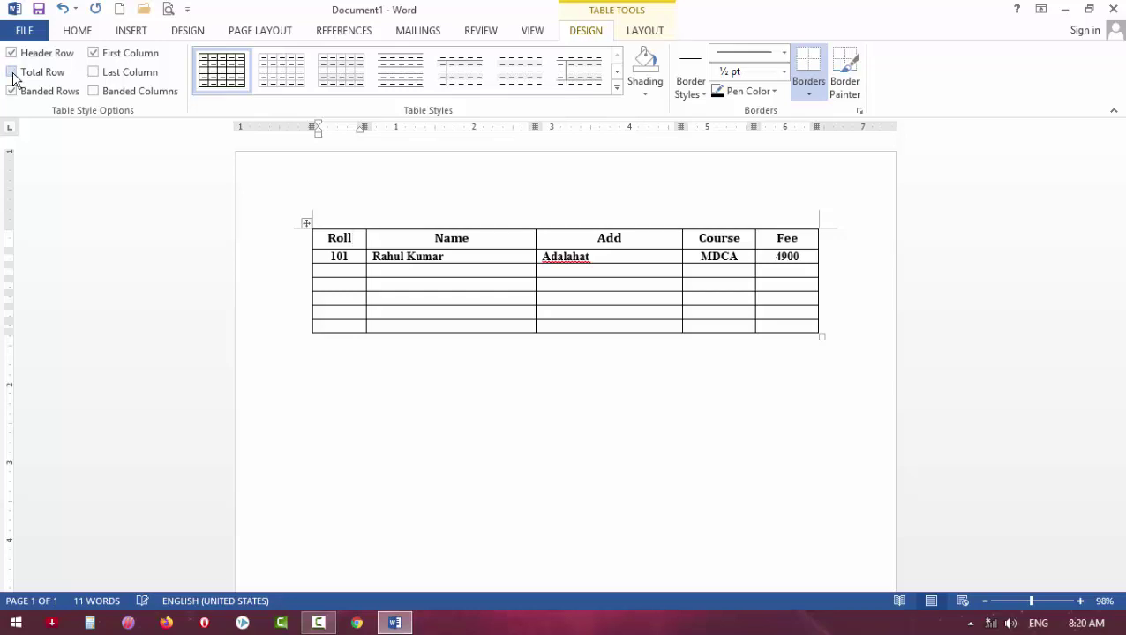
{"action": "left_click", "coordinate": [94, 54]}
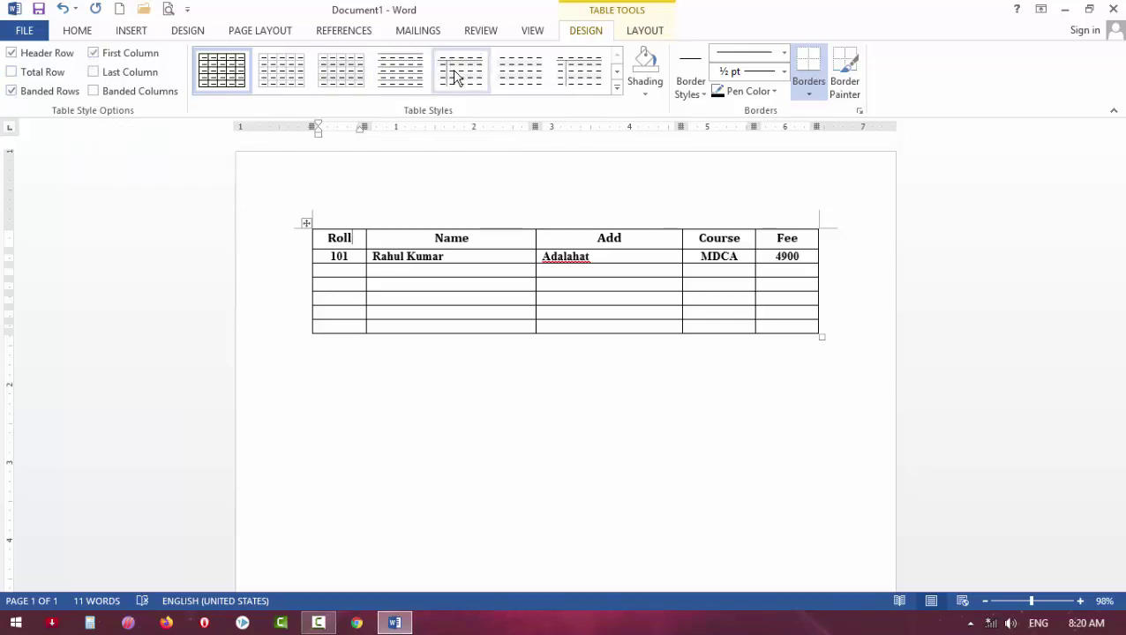
{"action": "left_click", "coordinate": [118, 56]}
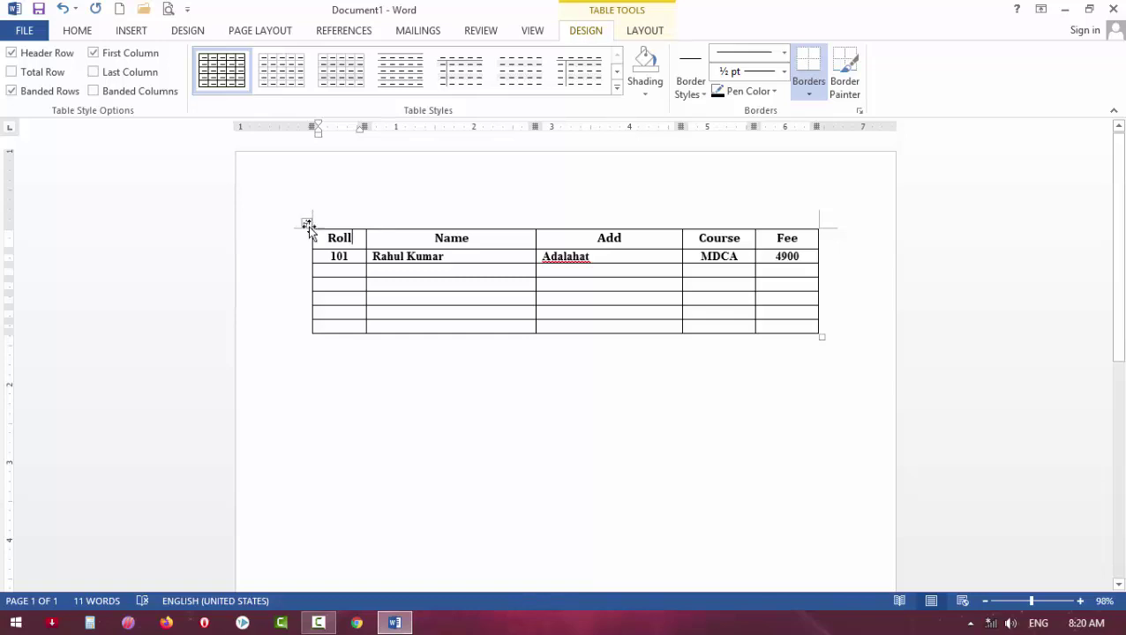
- Apply the last plain table style, then test the First Column, Header Row and Last Column options
{"action": "left_click", "coordinate": [579, 71]}
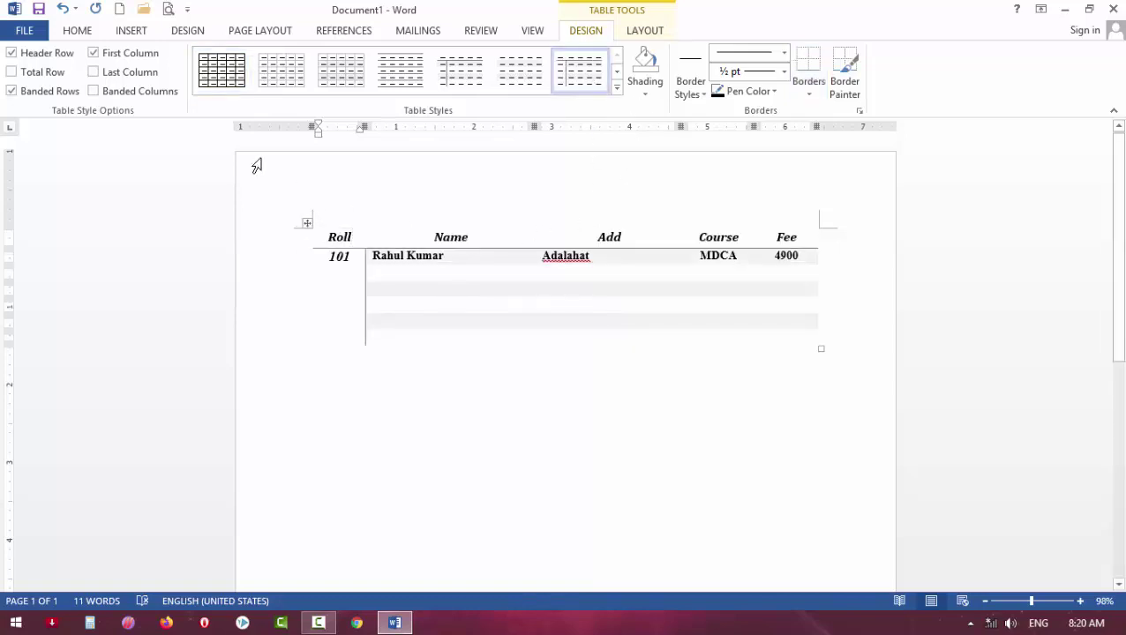
{"action": "left_click", "coordinate": [139, 58]}
{"action": "left_click", "coordinate": [139, 59]}
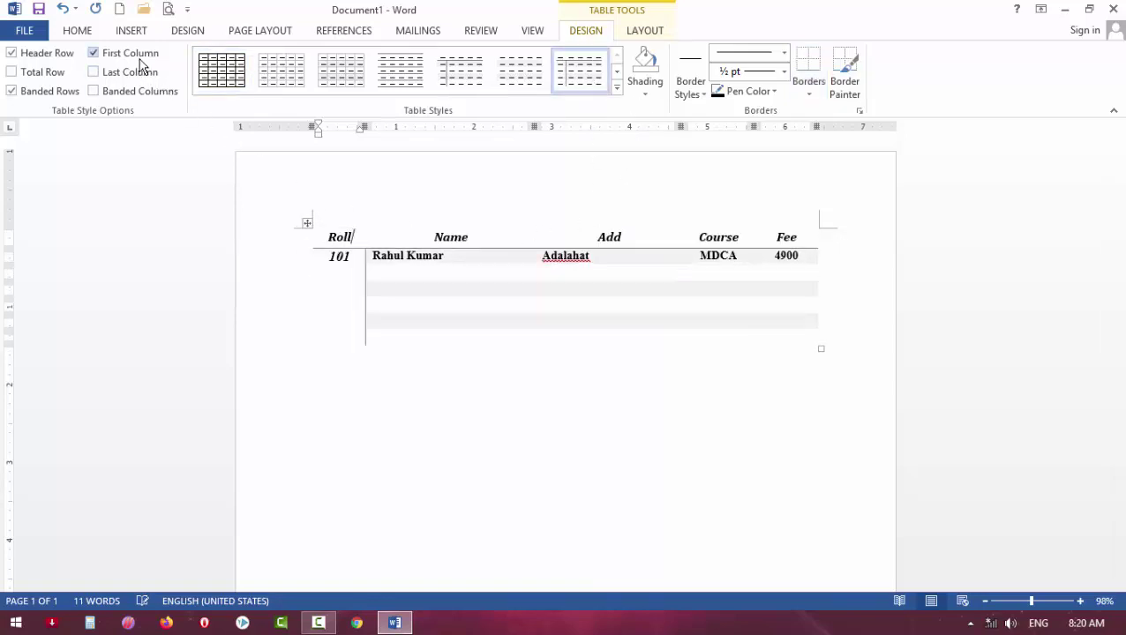
{"action": "left_click", "coordinate": [37, 60]}
{"action": "left_click", "coordinate": [37, 60]}
{"action": "left_click", "coordinate": [139, 78]}
{"action": "left_click", "coordinate": [139, 79]}
- Experiment with banding, ending with Banded Columns on and Banded Rows off
{"action": "left_click", "coordinate": [152, 100]}
{"action": "left_click", "coordinate": [150, 100]}
{"action": "left_click", "coordinate": [150, 99]}
{"action": "left_click", "coordinate": [149, 100]}
{"action": "left_click", "coordinate": [12, 91]}
{"action": "left_click", "coordinate": [55, 97]}
{"action": "left_click", "coordinate": [76, 91]}
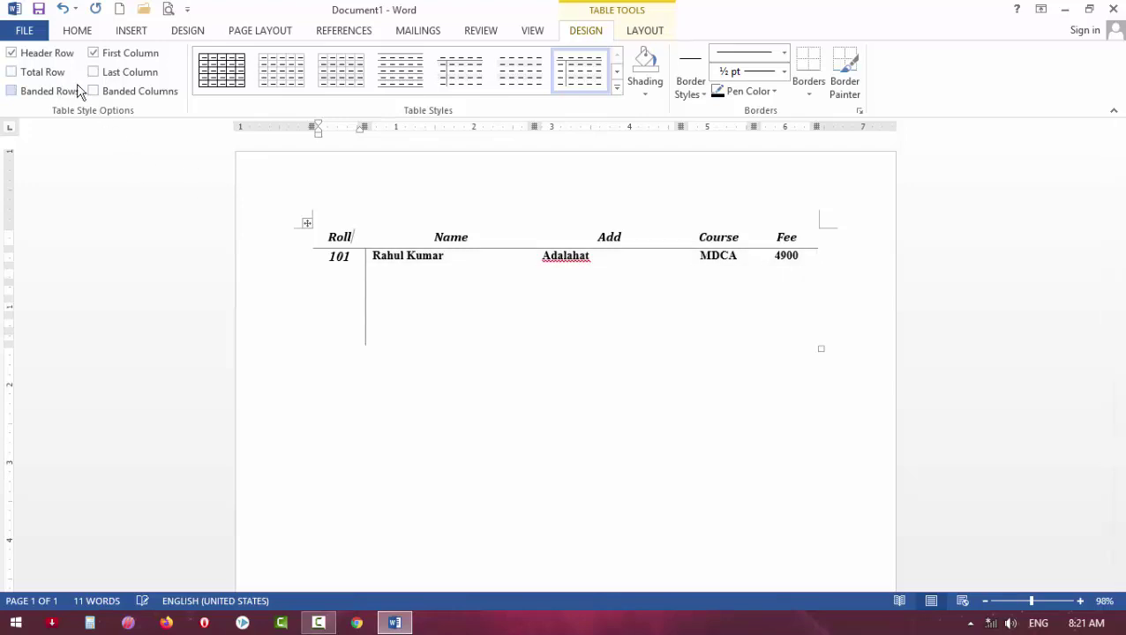
{"action": "left_click", "coordinate": [137, 96]}
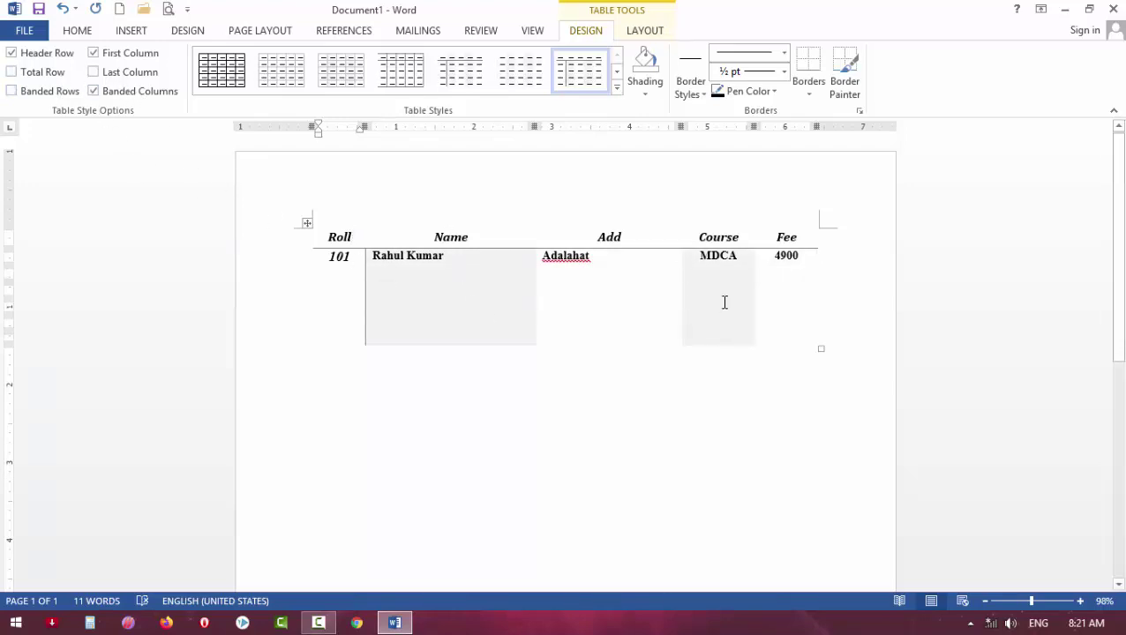
- Apply an orange Grid Table style from the gallery, keeping Banded Columns on
{"action": "left_click", "coordinate": [617, 87]}
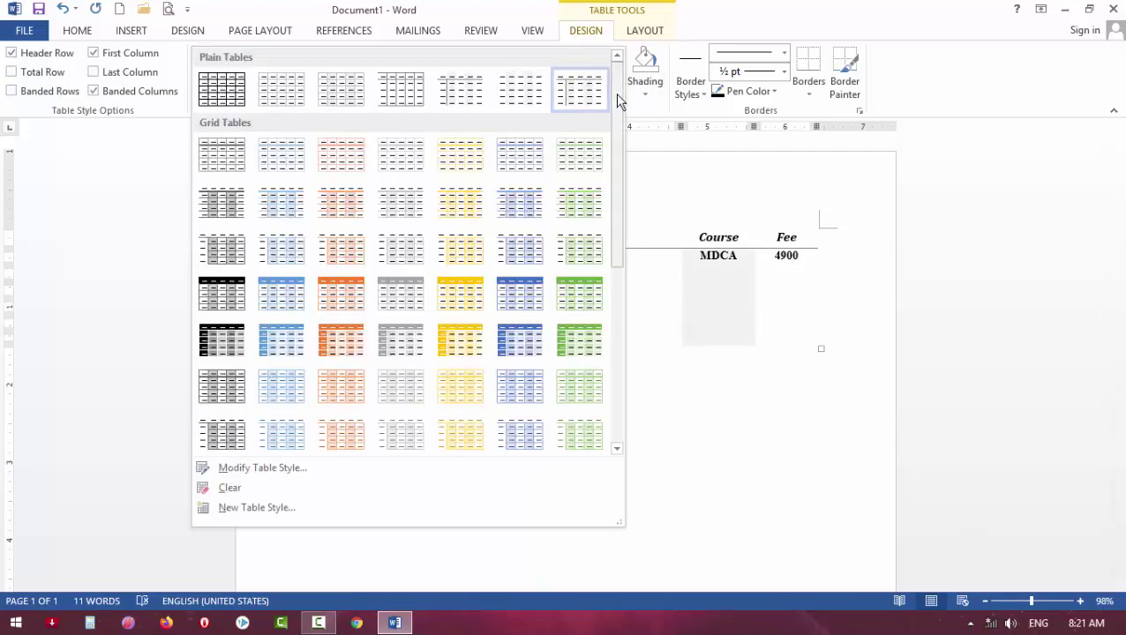
{"action": "left_click", "coordinate": [344, 341]}
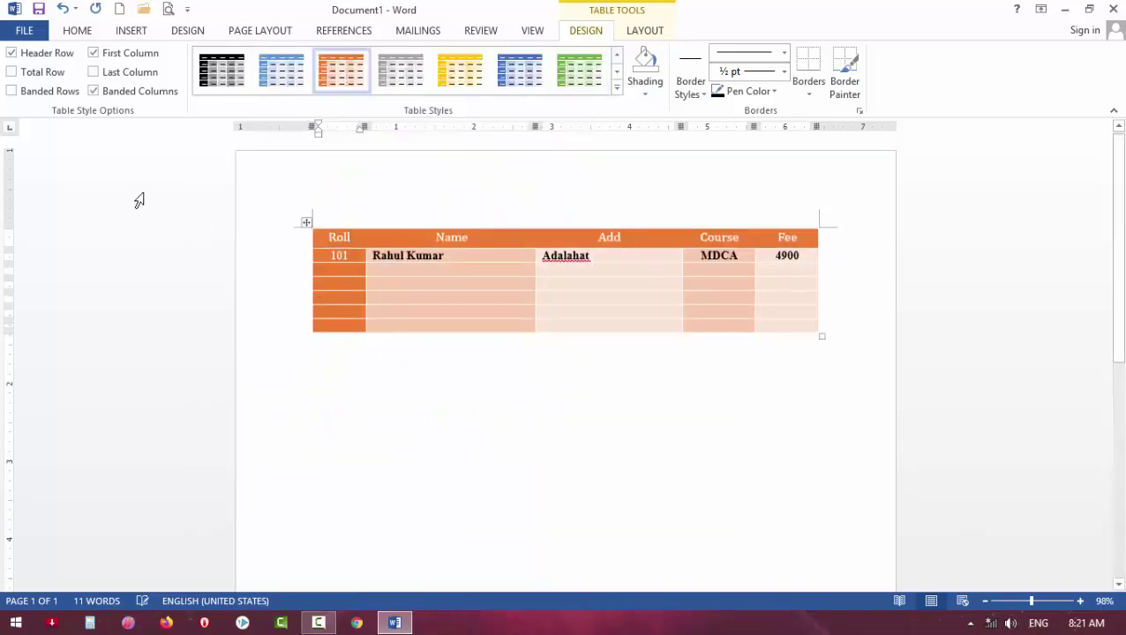
{"action": "left_click", "coordinate": [129, 95]}
{"action": "left_click", "coordinate": [129, 95]}
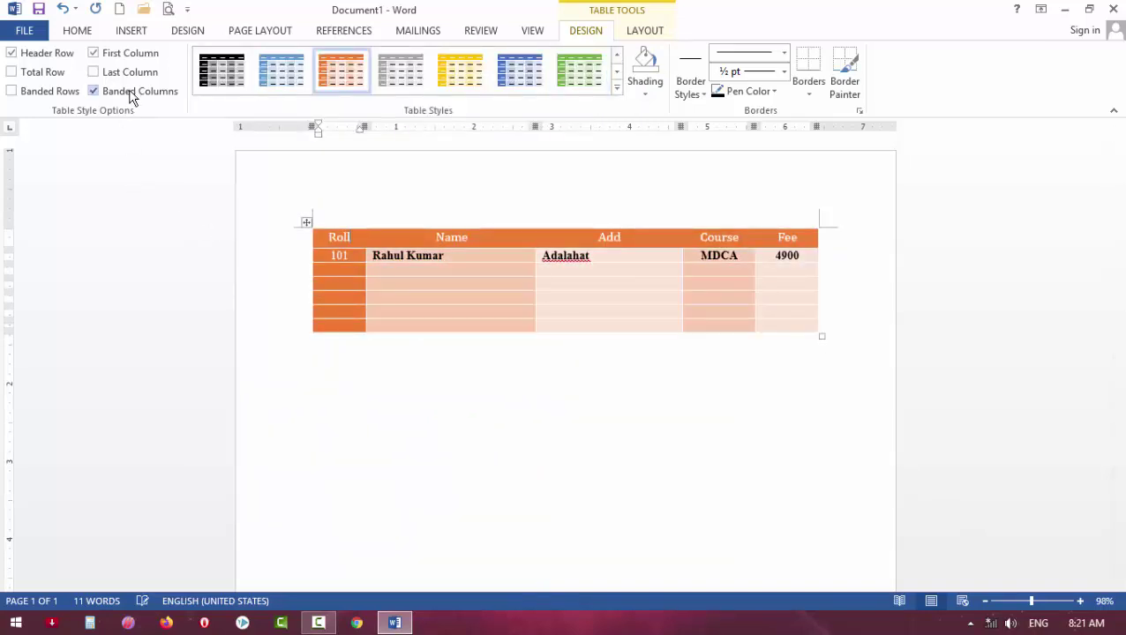
- Switch off Header Row and First Column emphasis, leaving Banded Rows on and Banded Columns off
{"action": "left_click", "coordinate": [29, 95]}
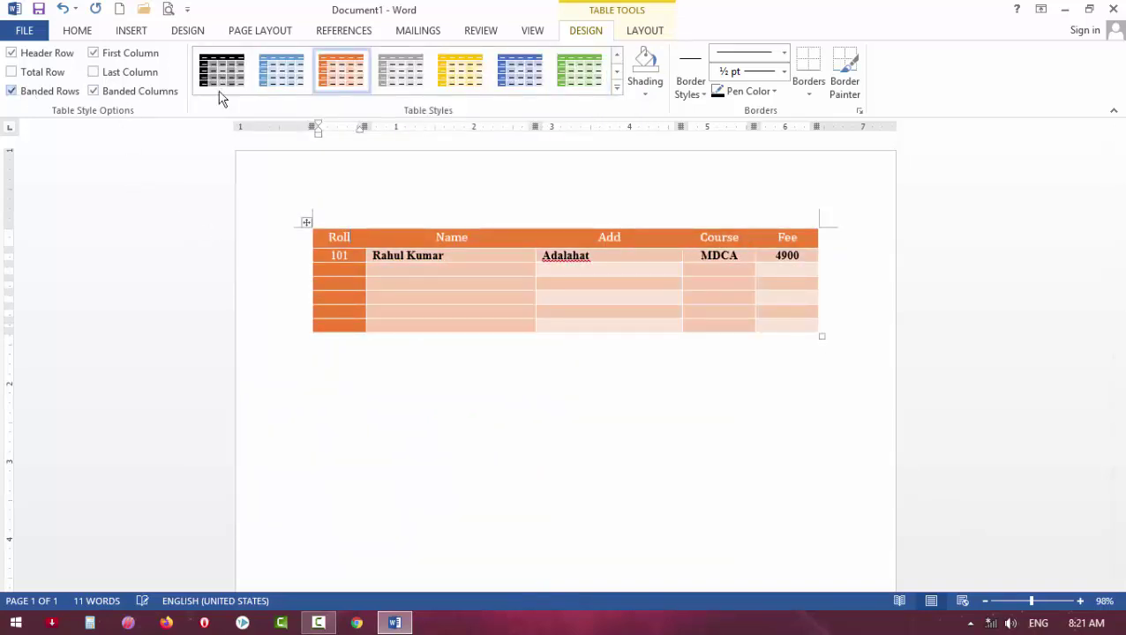
{"action": "left_click", "coordinate": [120, 95]}
{"action": "left_click", "coordinate": [40, 92]}
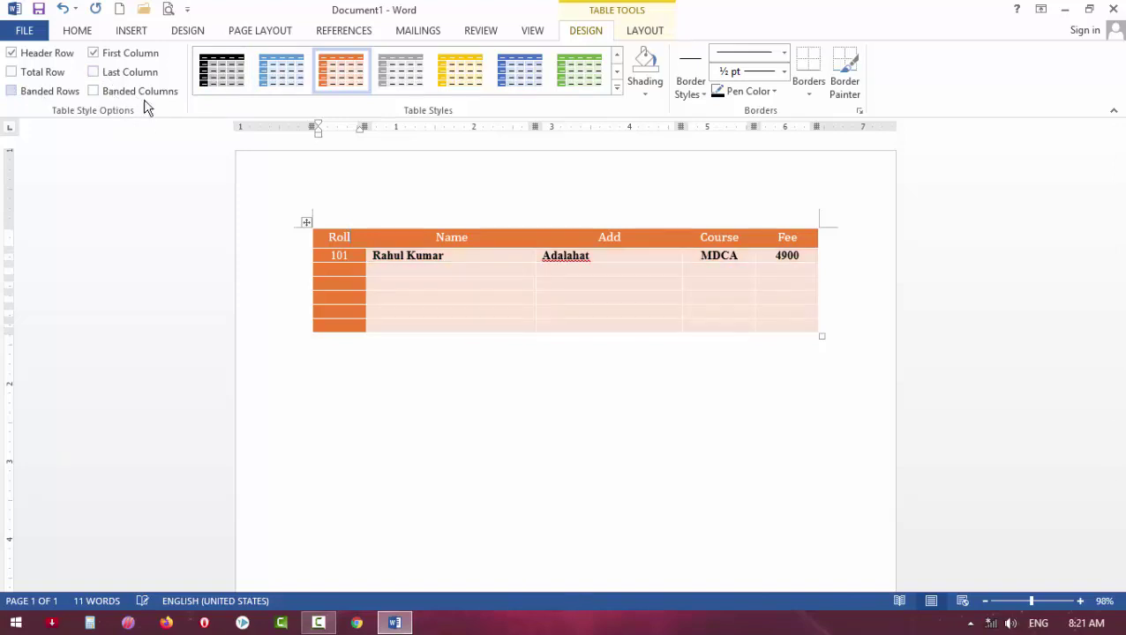
{"action": "left_click", "coordinate": [154, 99]}
{"action": "left_click", "coordinate": [153, 99]}
{"action": "left_click", "coordinate": [60, 55]}
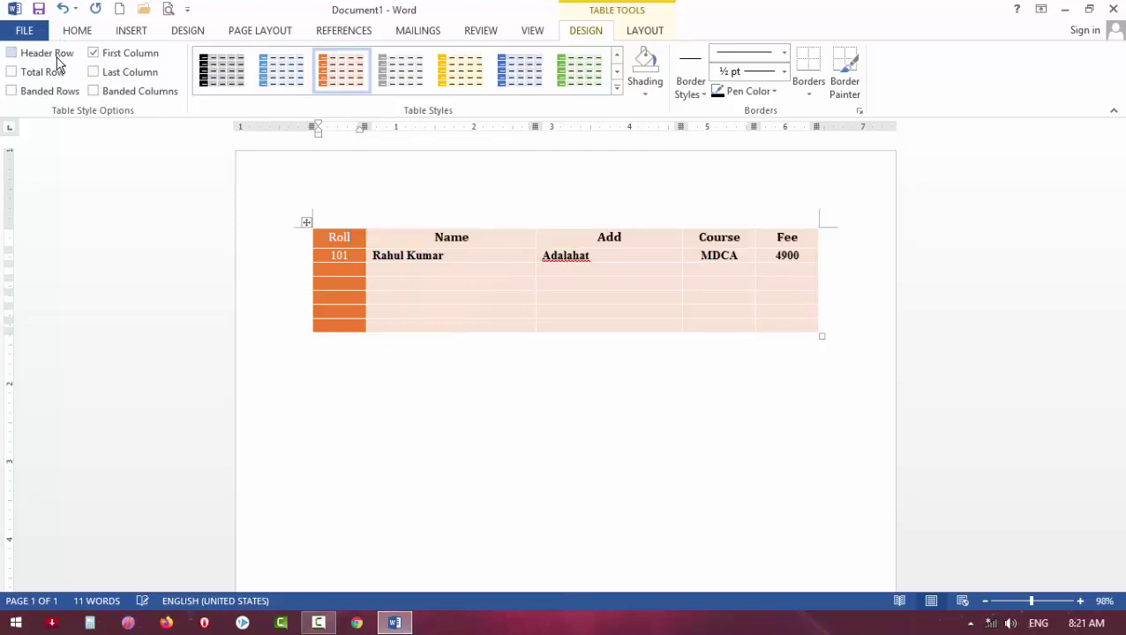
{"action": "left_click", "coordinate": [138, 56]}
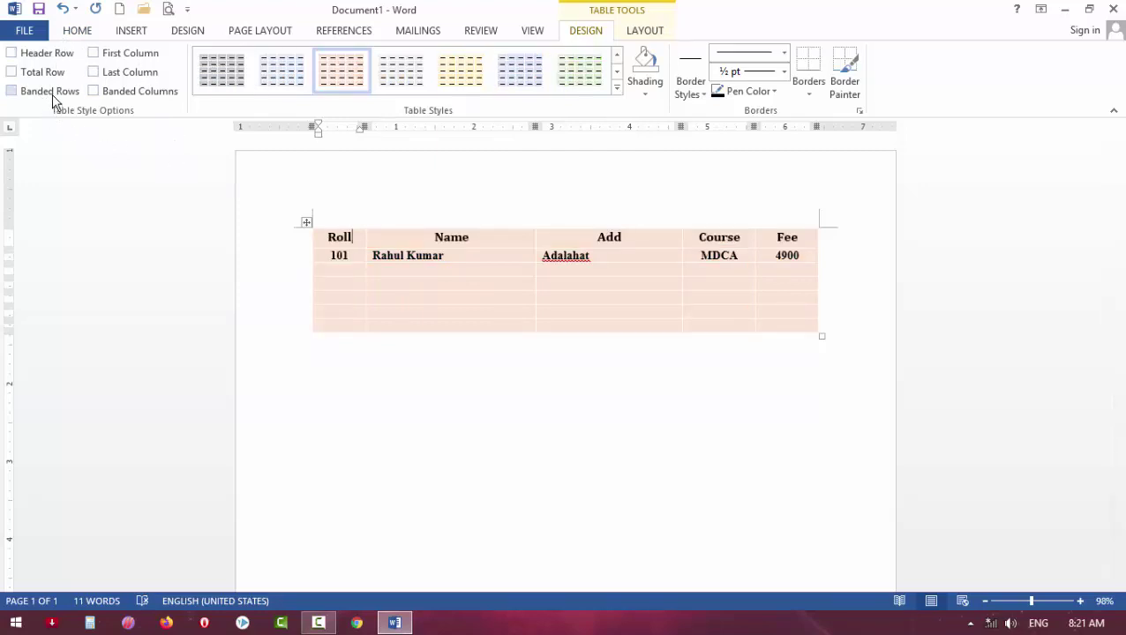
{"action": "left_click", "coordinate": [53, 96]}
- Try Banded Columns, Last Column and Total Row options, leaving each switched off
{"action": "left_click", "coordinate": [156, 97]}
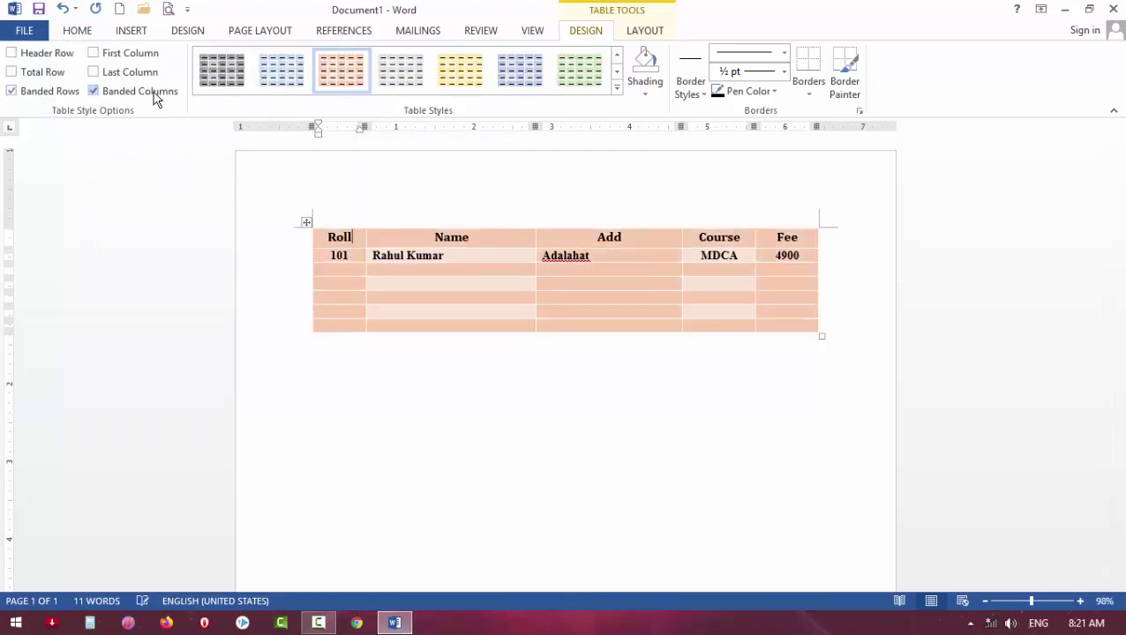
{"action": "left_click", "coordinate": [152, 99]}
{"action": "left_click", "coordinate": [123, 78]}
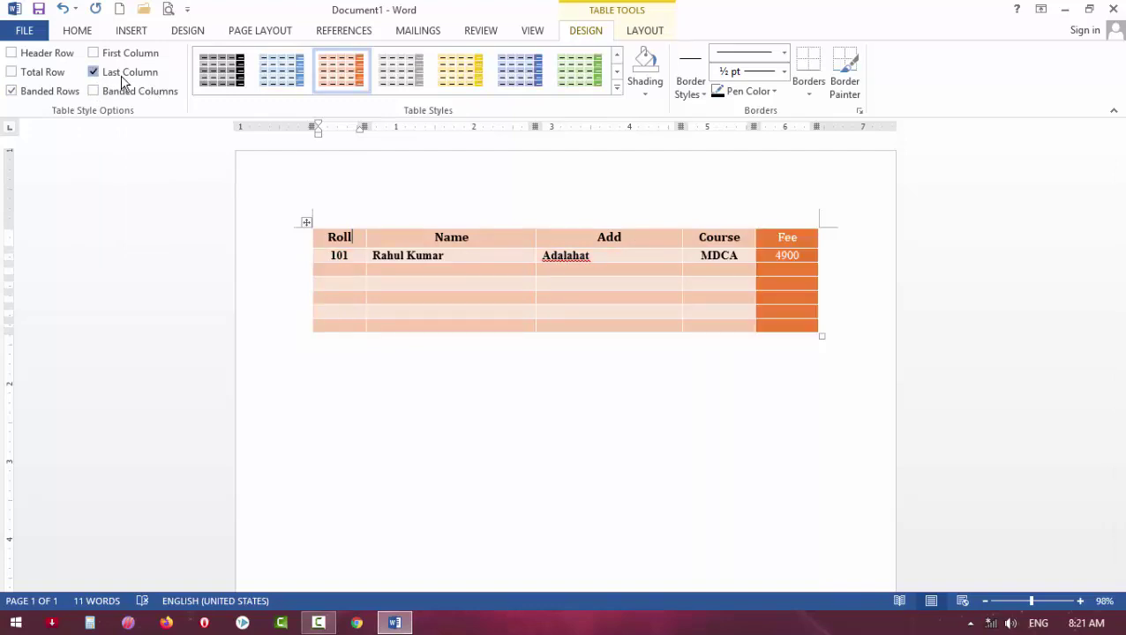
{"action": "left_click", "coordinate": [123, 79]}
{"action": "left_click", "coordinate": [55, 80]}
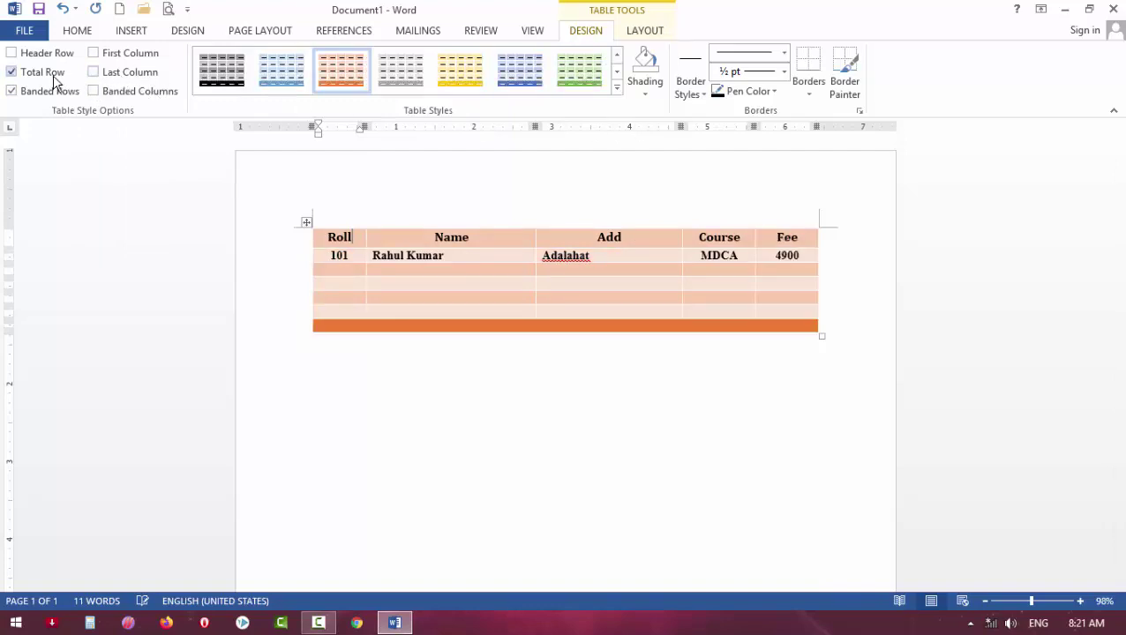
{"action": "left_click", "coordinate": [54, 80]}
{"action": "left_click", "coordinate": [54, 79]}
{"action": "left_click", "coordinate": [55, 80]}
{"action": "left_click", "coordinate": [55, 79]}
{"action": "left_click", "coordinate": [54, 80]}
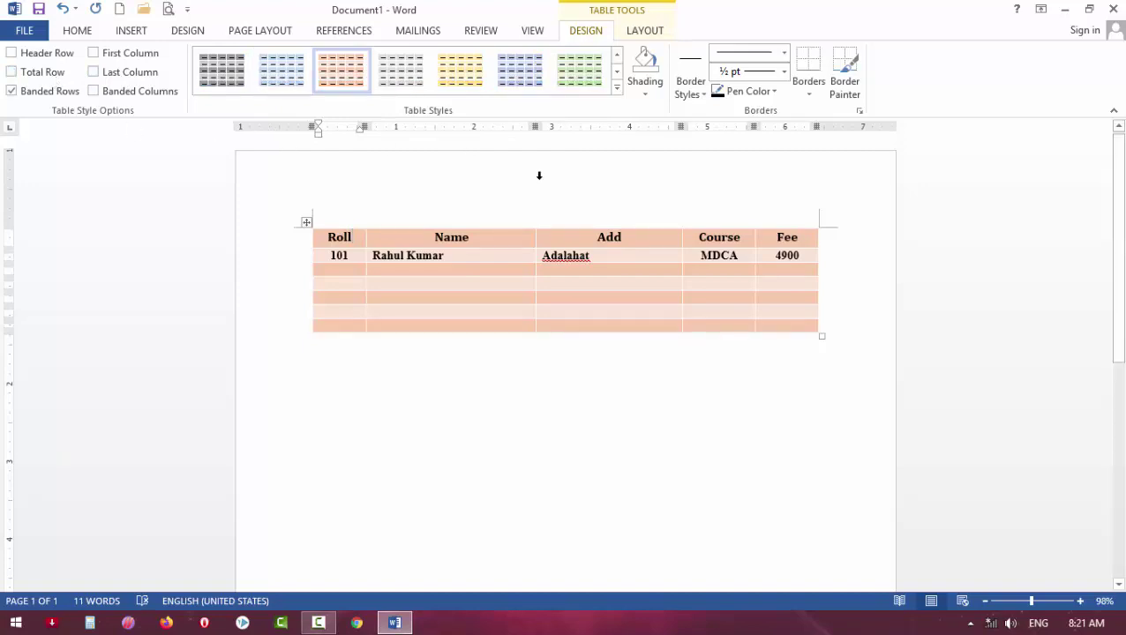
{"action": "left_click", "coordinate": [618, 92]}
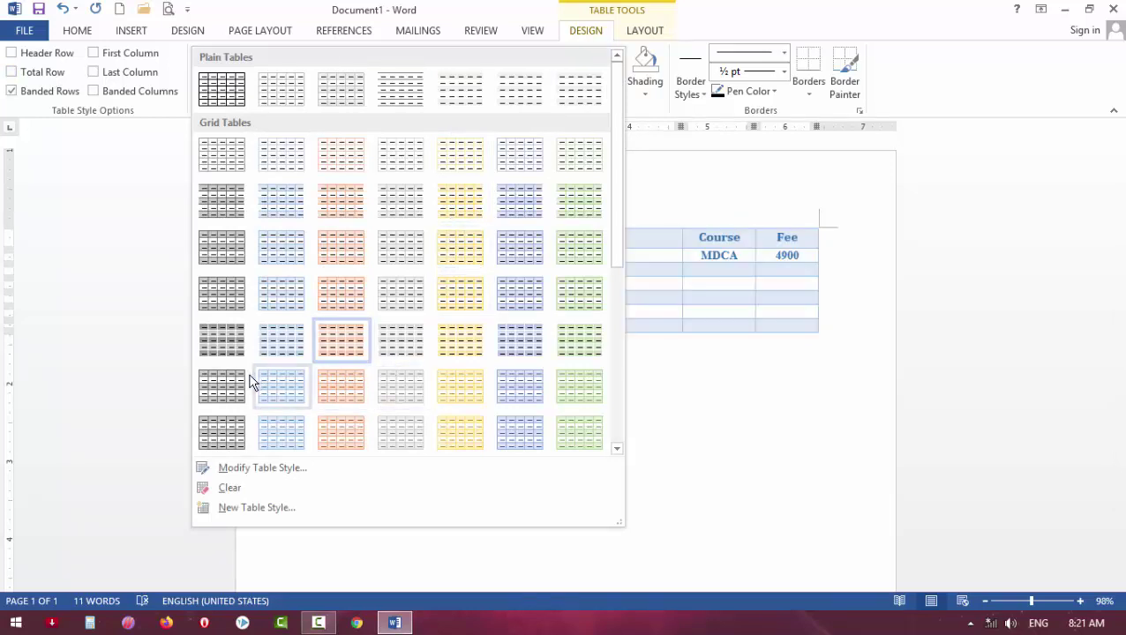
{"action": "left_click", "coordinate": [254, 469]}
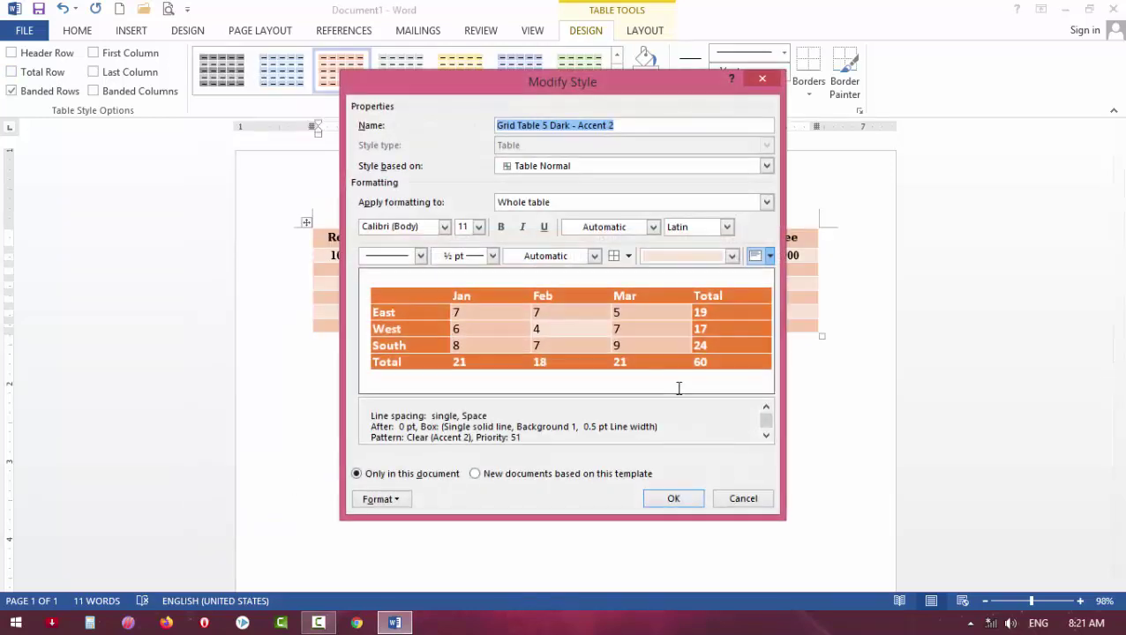
{"action": "left_click_drag", "start_coordinate": [643, 90], "coordinate": [920, 54]}
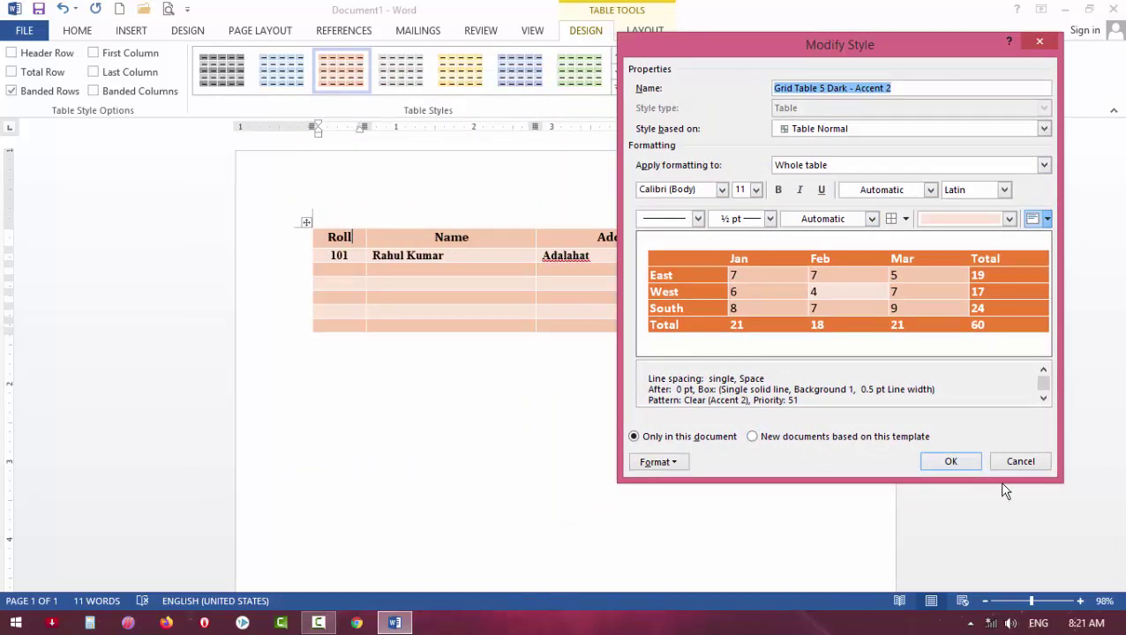
{"action": "left_click", "coordinate": [1022, 463]}
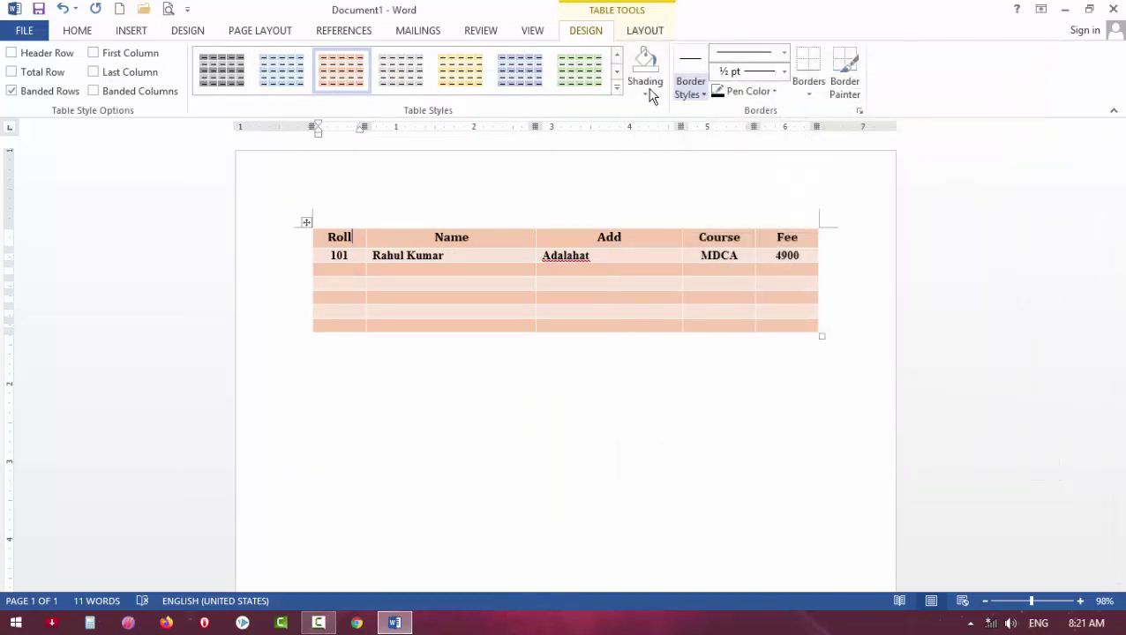
{"action": "left_click", "coordinate": [644, 122]}
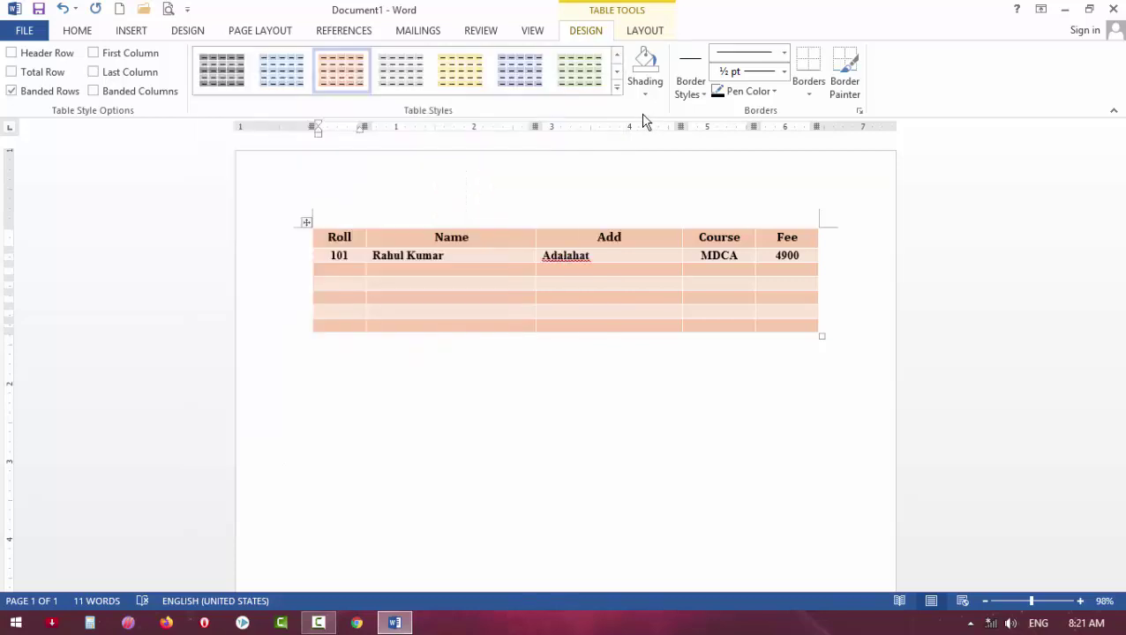
- Shade the Roll header cell green and the Name and Add header cells red
{"action": "left_click", "coordinate": [645, 94]}
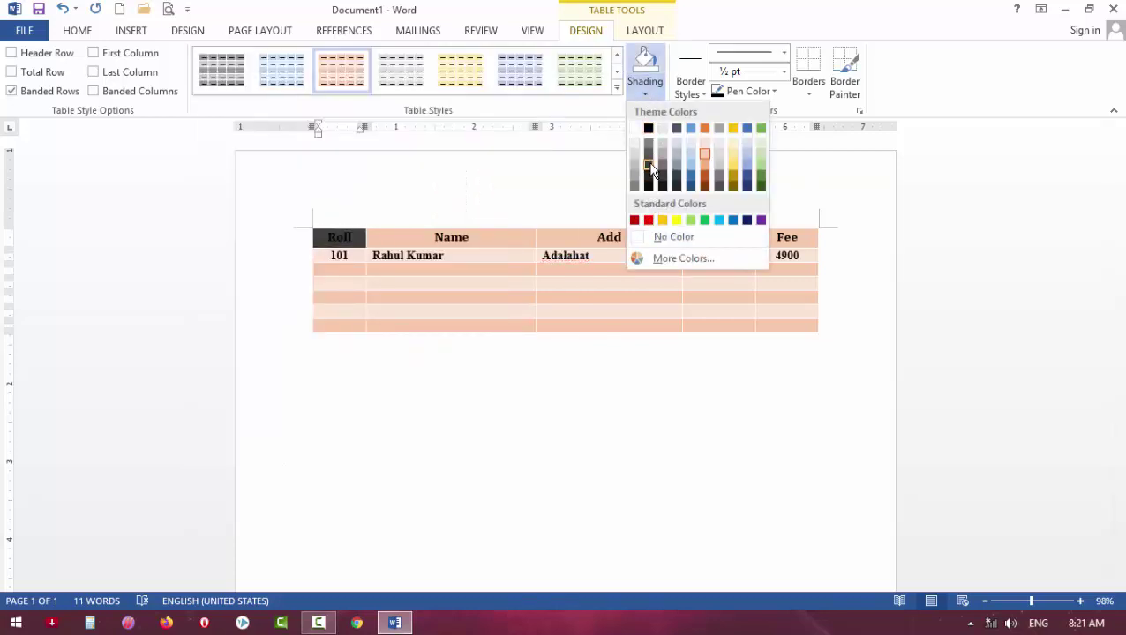
{"action": "left_click", "coordinate": [702, 225]}
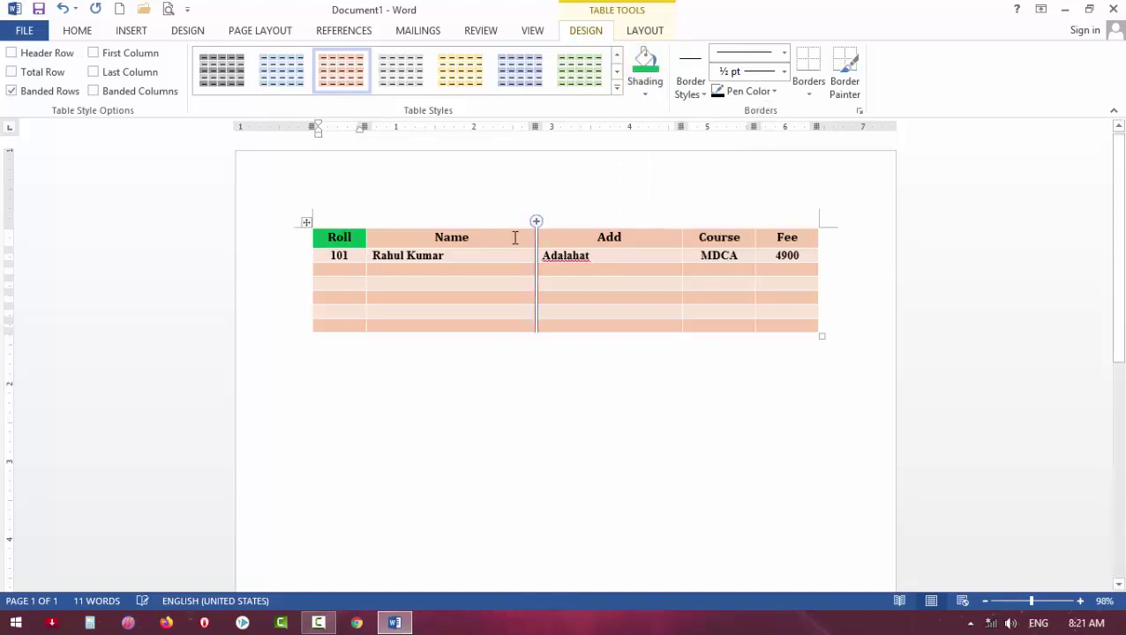
{"action": "left_click_drag", "start_coordinate": [431, 236], "coordinate": [605, 244]}
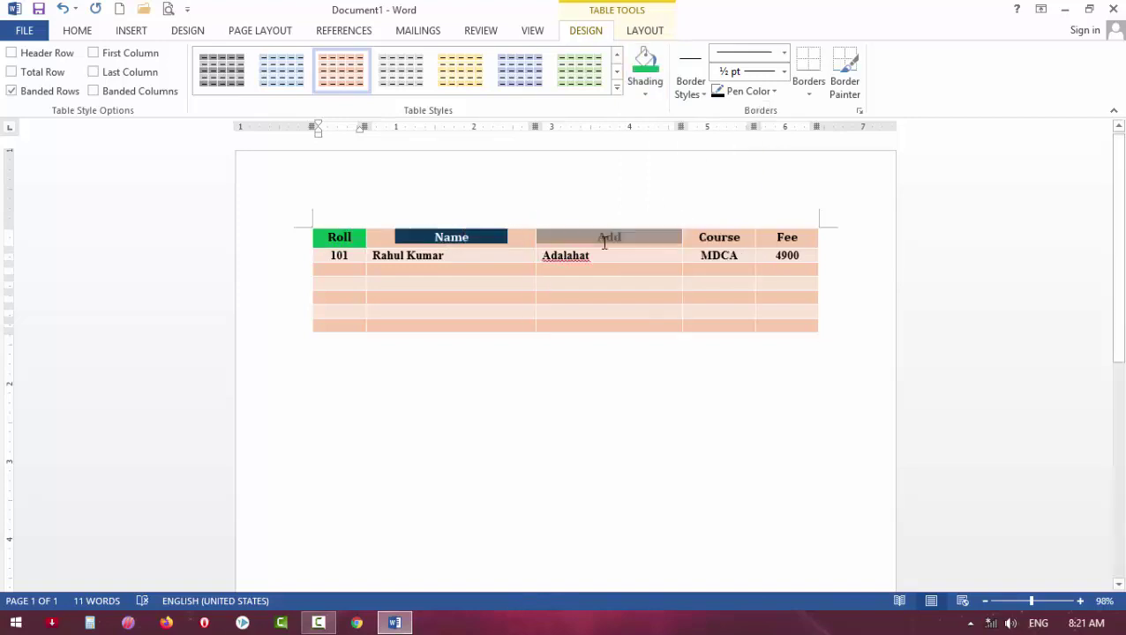
{"action": "left_click", "coordinate": [645, 94]}
{"action": "left_click", "coordinate": [653, 229]}
- Shade the Course and Fee header cells dark blue
{"action": "left_click_drag", "start_coordinate": [691, 235], "coordinate": [834, 245]}
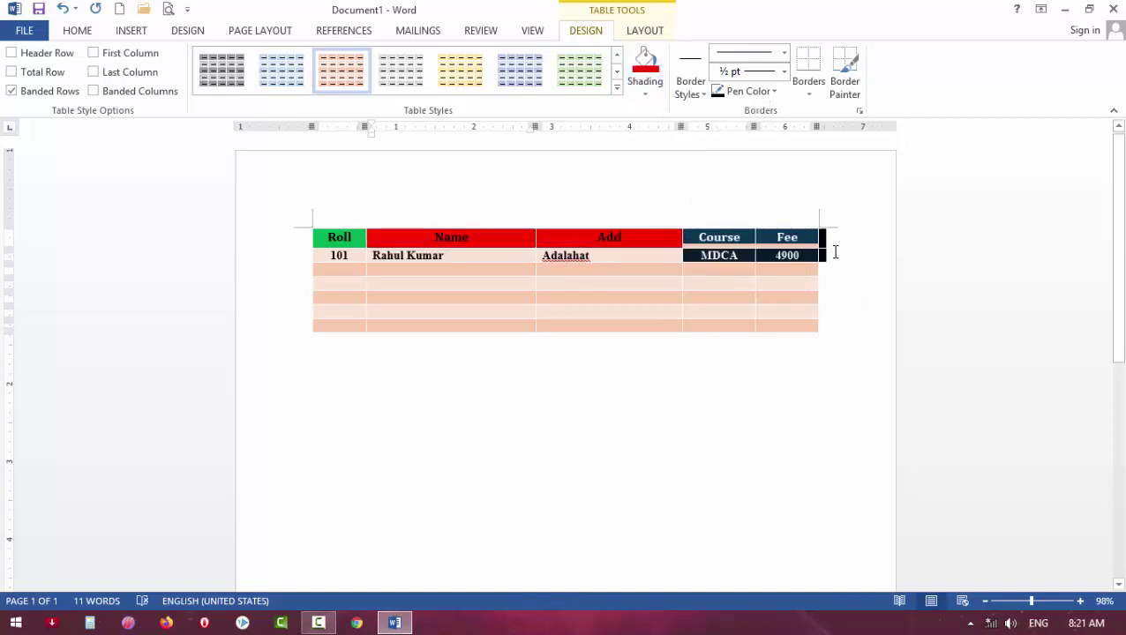
{"action": "left_click", "coordinate": [645, 93]}
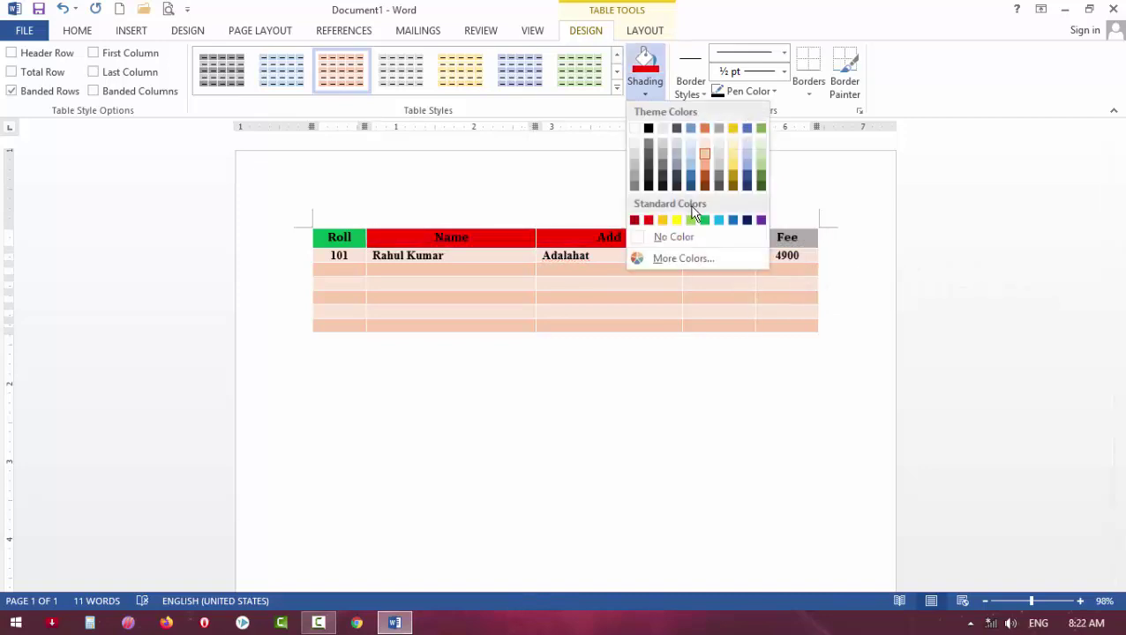
{"action": "left_click", "coordinate": [746, 220]}
{"action": "left_click", "coordinate": [820, 441]}
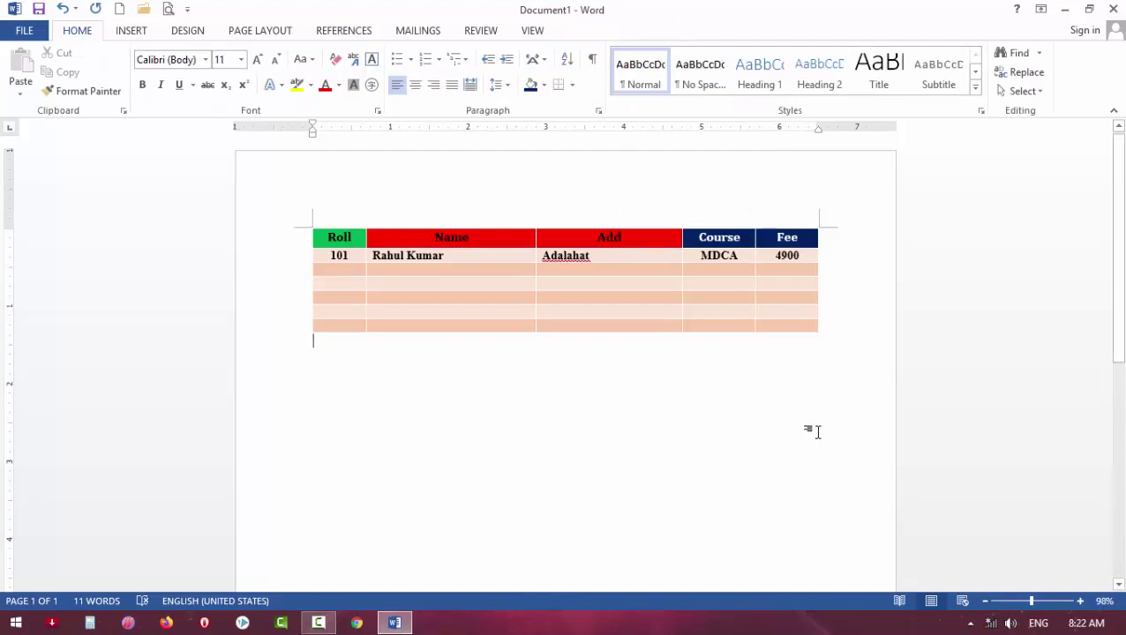
{"action": "left_click", "coordinate": [435, 237]}
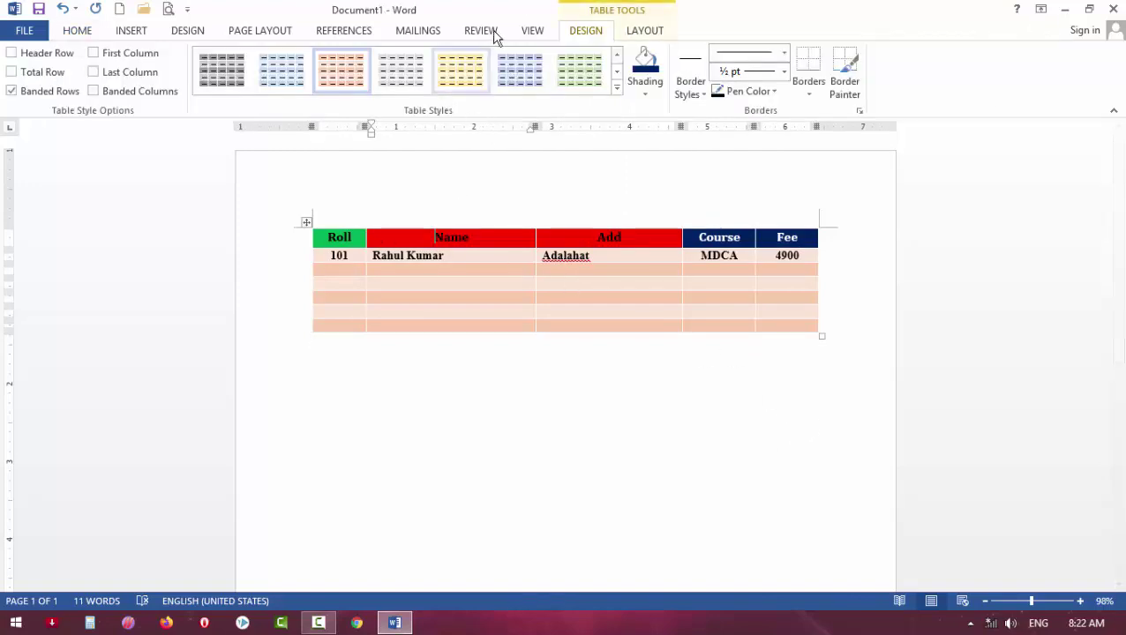
- Browse the Border Styles gallery with the table rows selected, then cancel border painting
{"action": "left_click", "coordinate": [691, 98]}
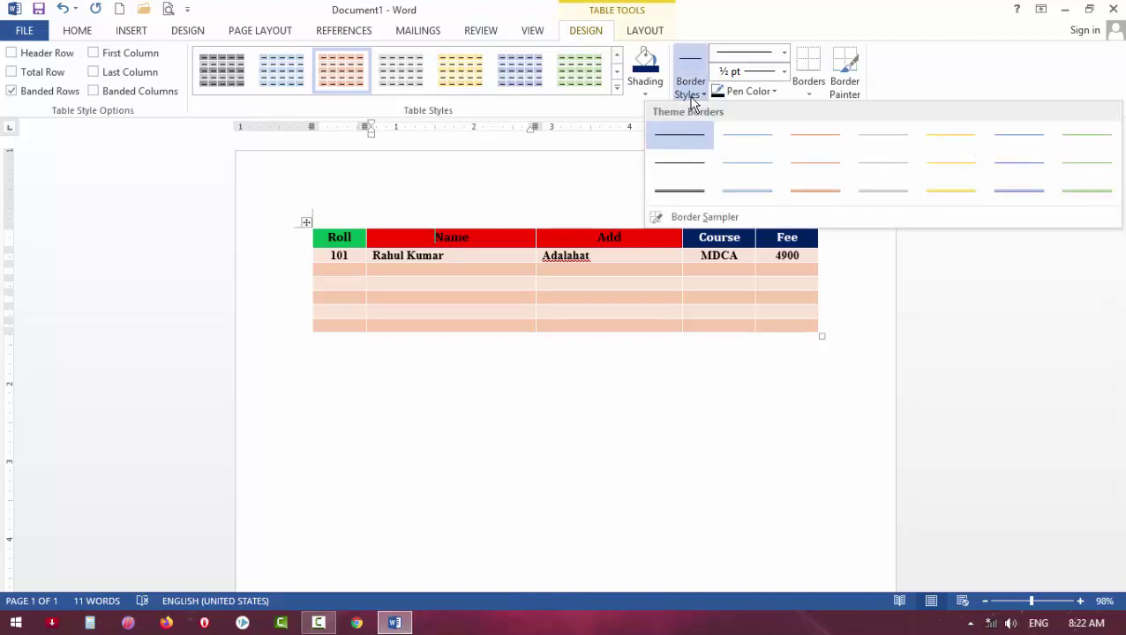
{"action": "left_click", "coordinate": [328, 231]}
{"action": "left_click_drag", "start_coordinate": [420, 249], "coordinate": [776, 326]}
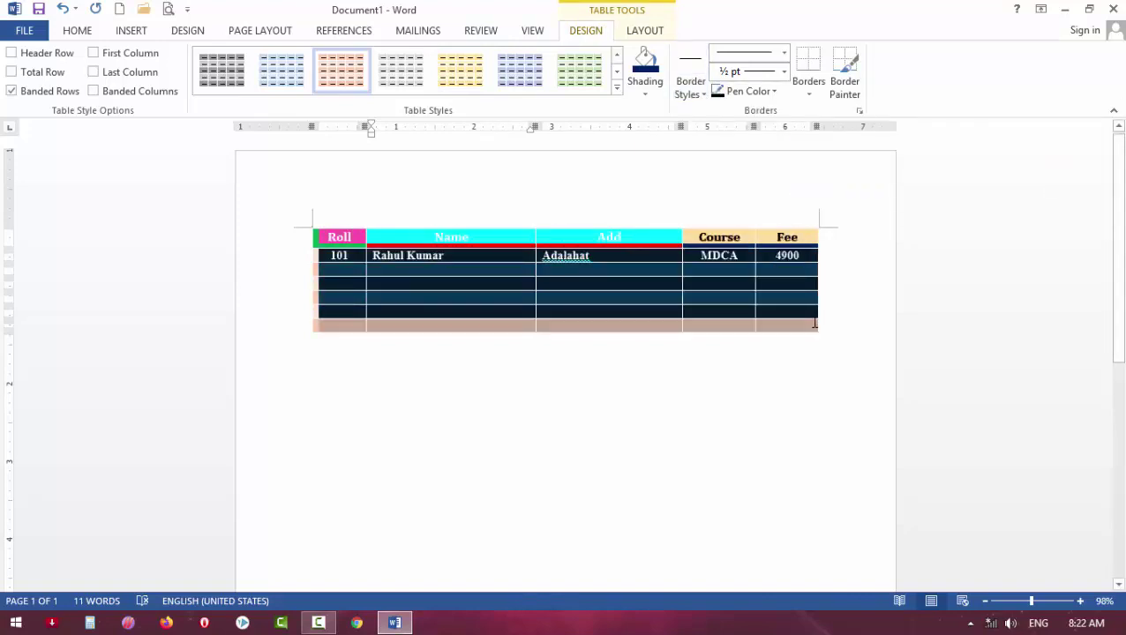
{"action": "left_click", "coordinate": [692, 92]}
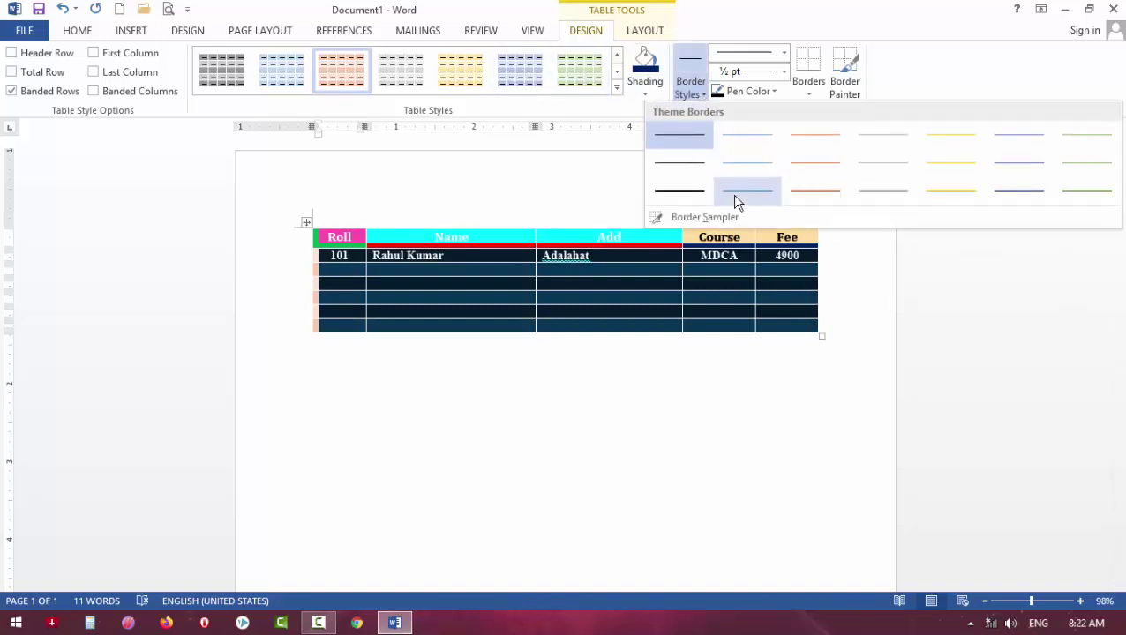
{"action": "left_click", "coordinate": [733, 194]}
{"action": "key", "text": "Escape"}
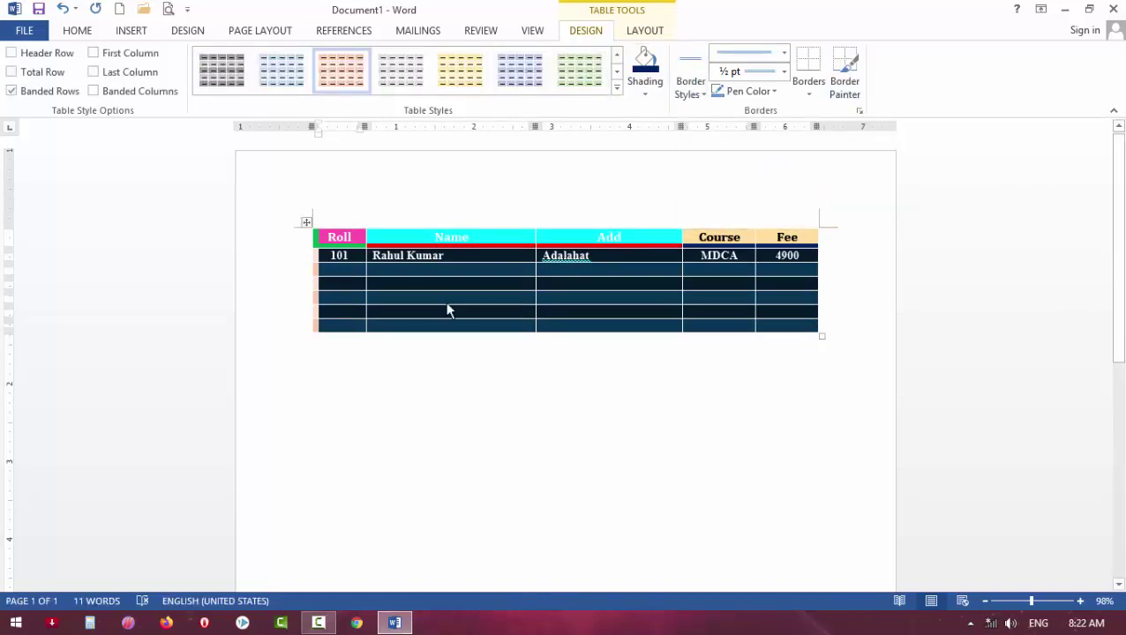
{"action": "left_click", "coordinate": [447, 305]}
- Choose the light blue theme border and paint the table's top, left and bottom edges
{"action": "left_click", "coordinate": [692, 92]}
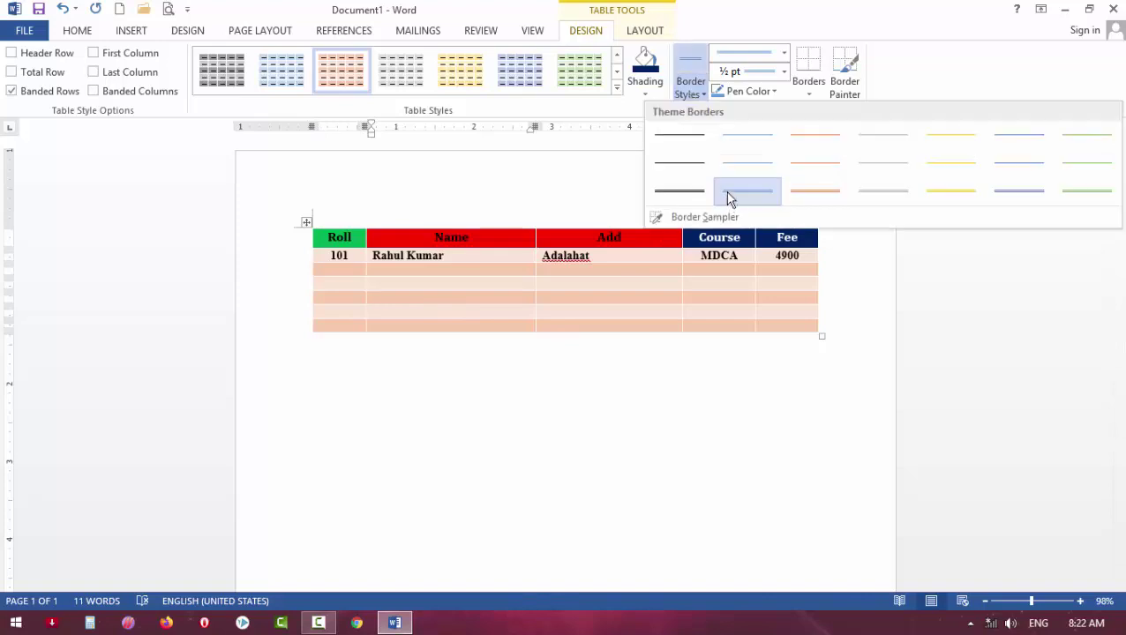
{"action": "left_click", "coordinate": [728, 195]}
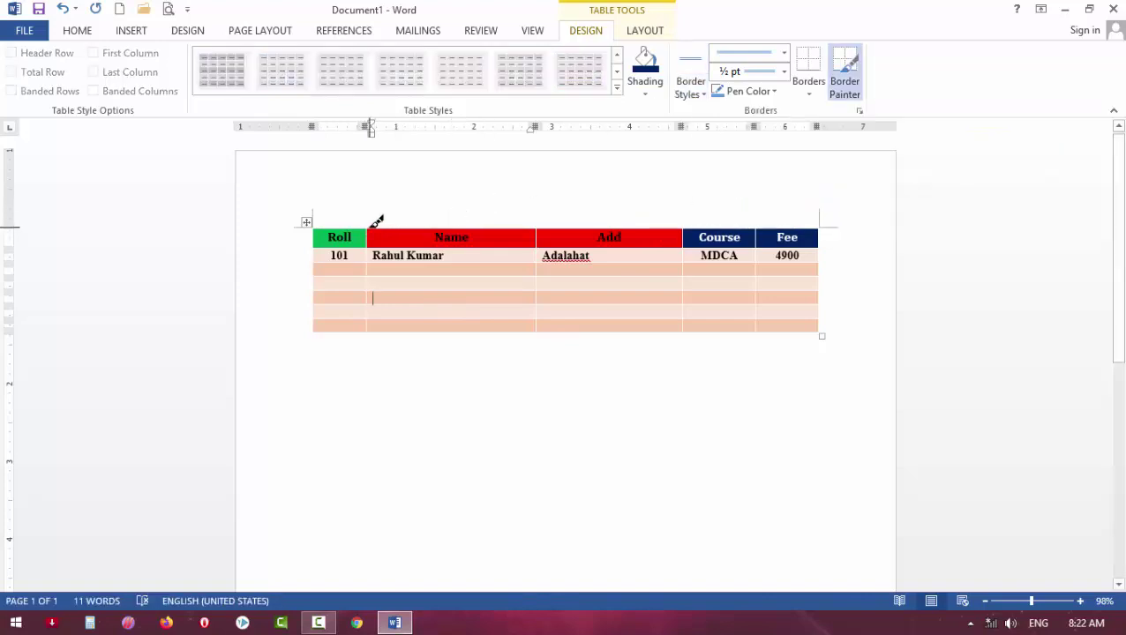
{"action": "left_click_drag", "start_coordinate": [370, 221], "coordinate": [485, 221]}
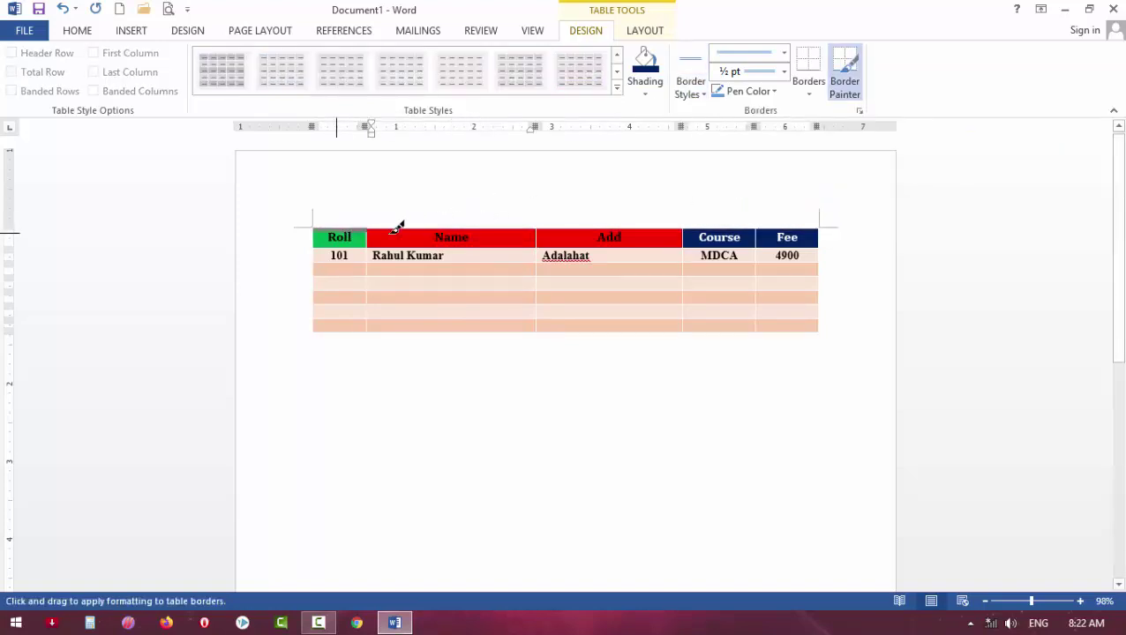
{"action": "left_click_drag", "start_coordinate": [365, 226], "coordinate": [747, 222]}
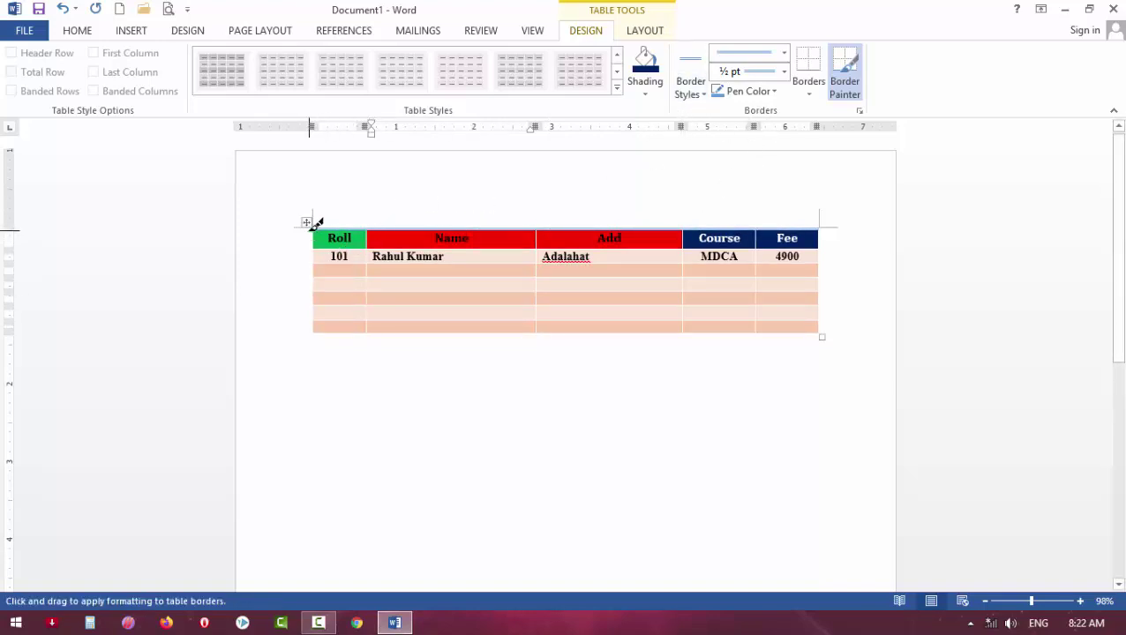
{"action": "mouse_move", "coordinate": [315, 225]}
{"action": "left_mouse_down"}
{"action": "mouse_move", "coordinate": [318, 328]}
{"action": "mouse_move", "coordinate": [818, 328]}
{"action": "mouse_move", "coordinate": [823, 250]}
{"action": "left_mouse_up"}
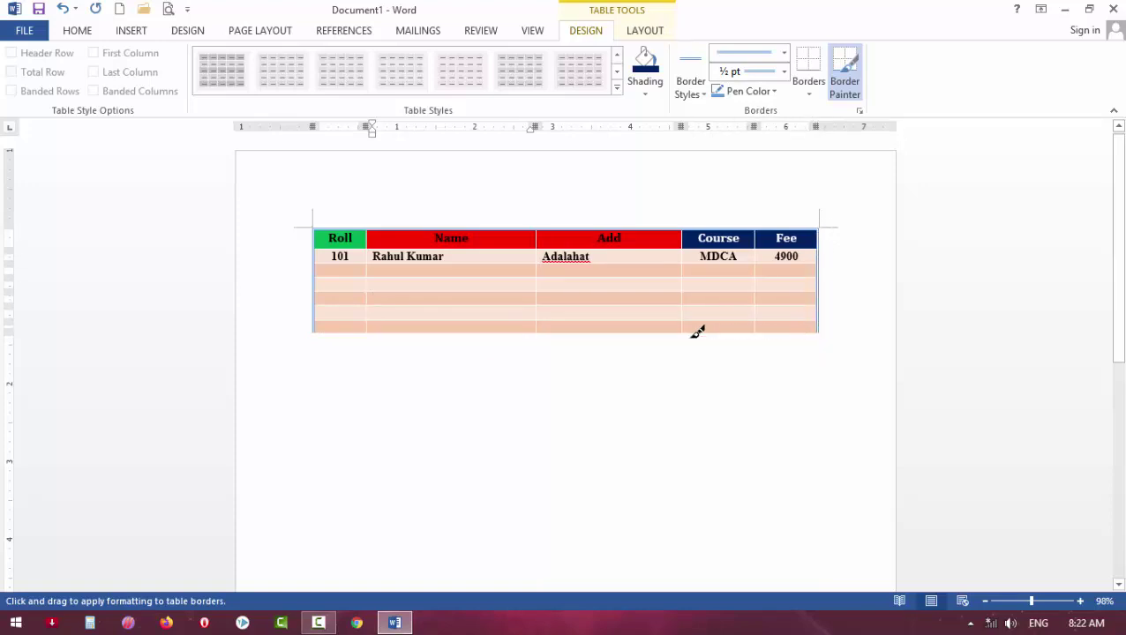
{"action": "left_click_drag", "start_coordinate": [328, 326], "coordinate": [803, 329]}
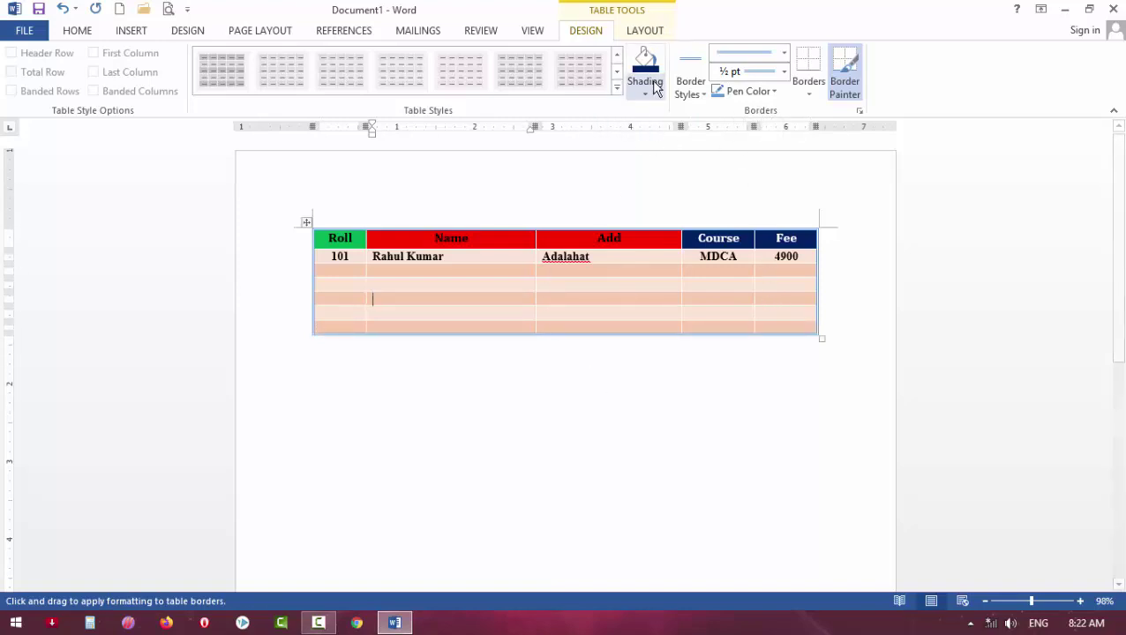
- Set the border pen to the plain dark theme border in red
{"action": "left_click", "coordinate": [696, 91]}
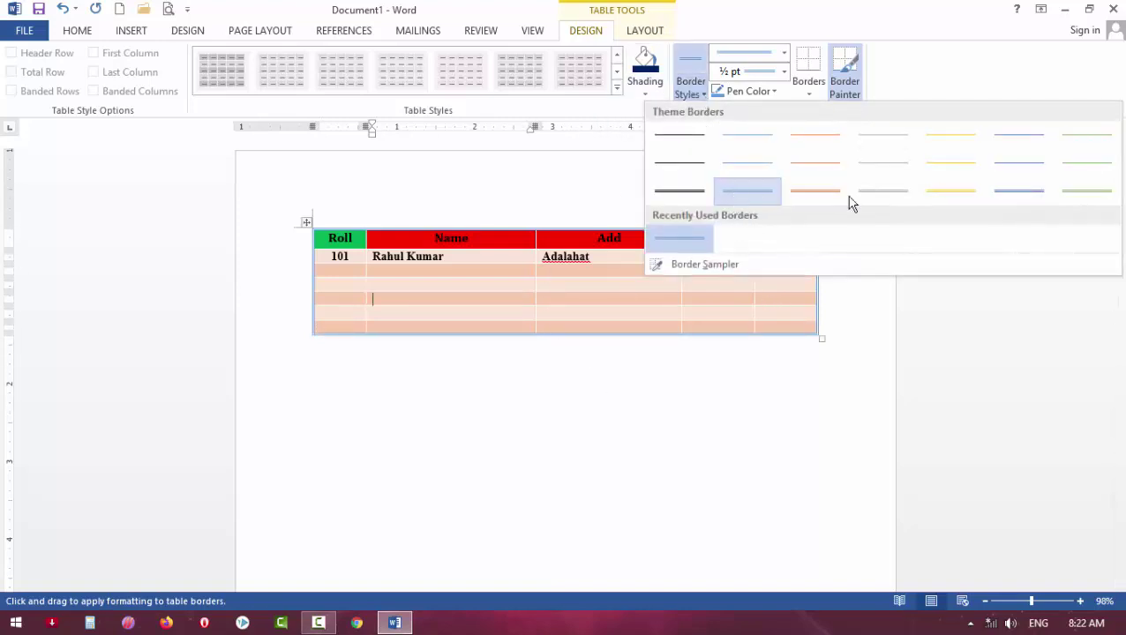
{"action": "left_click", "coordinate": [697, 134]}
{"action": "left_click", "coordinate": [774, 92]}
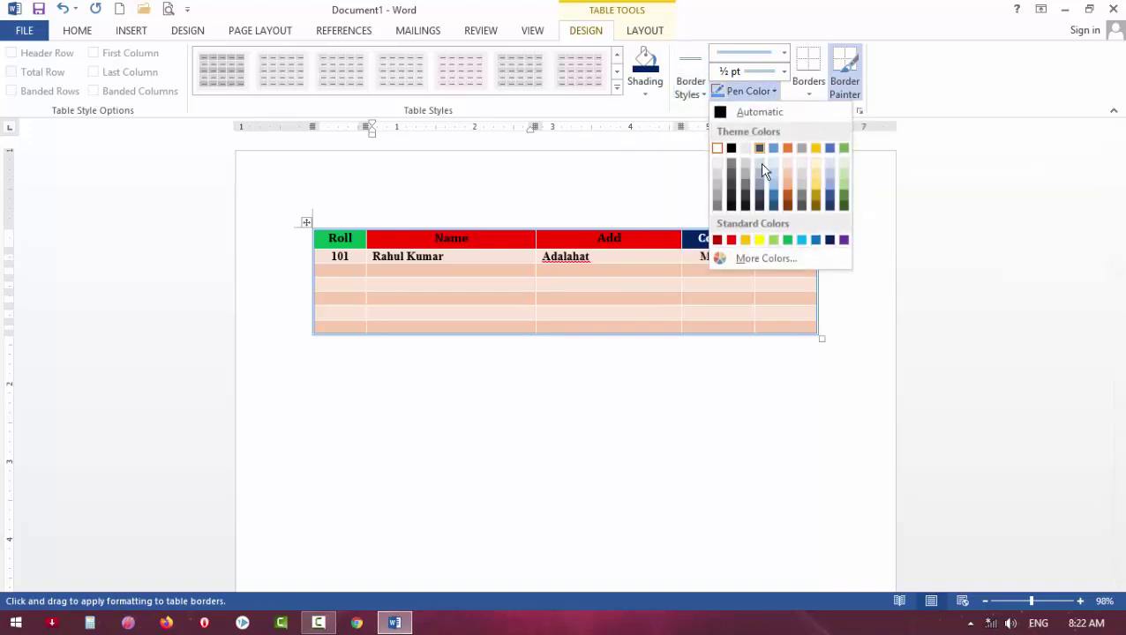
{"action": "left_click", "coordinate": [731, 240]}
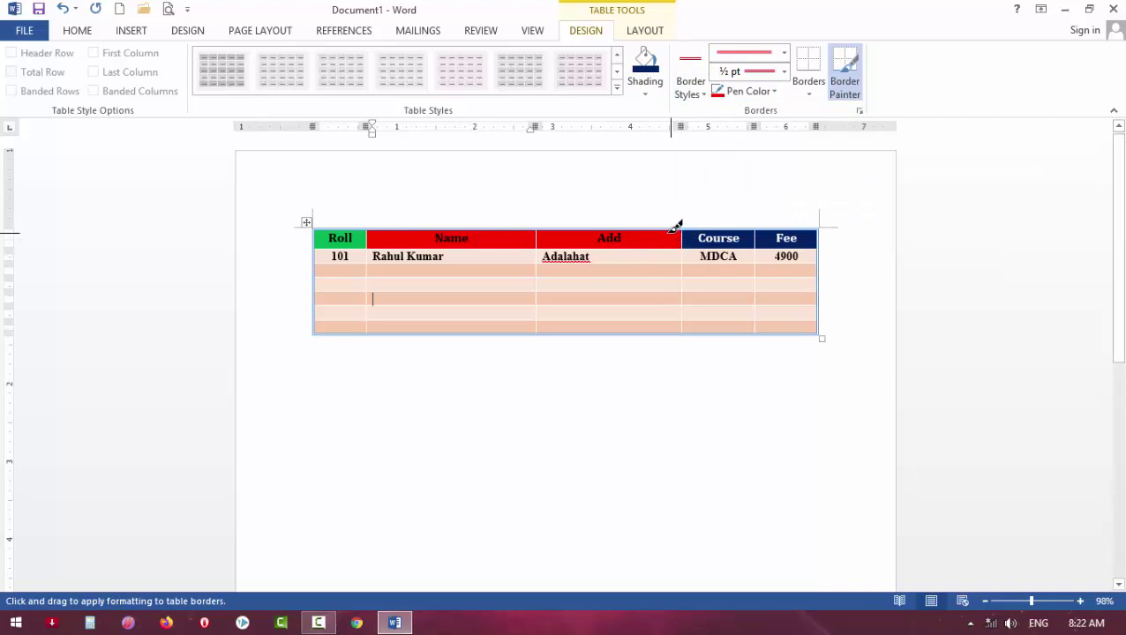
- Paint red borders along the column dividers around the Add column's empty cells
{"action": "left_click_drag", "start_coordinate": [681, 229], "coordinate": [679, 328]}
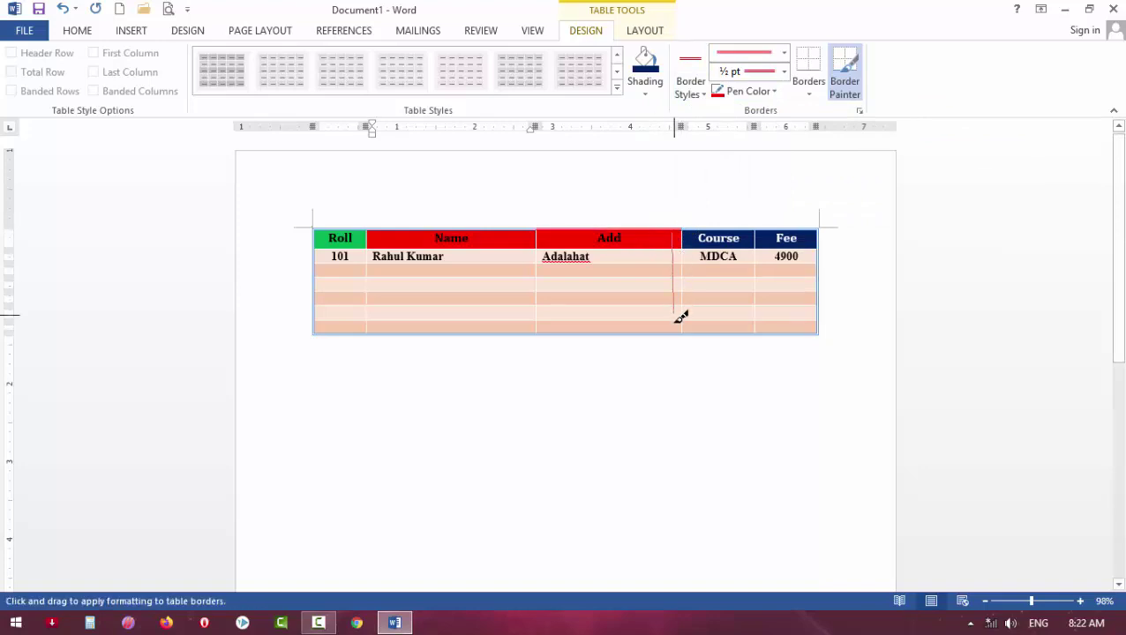
{"action": "left_click_drag", "start_coordinate": [682, 264], "coordinate": [681, 328]}
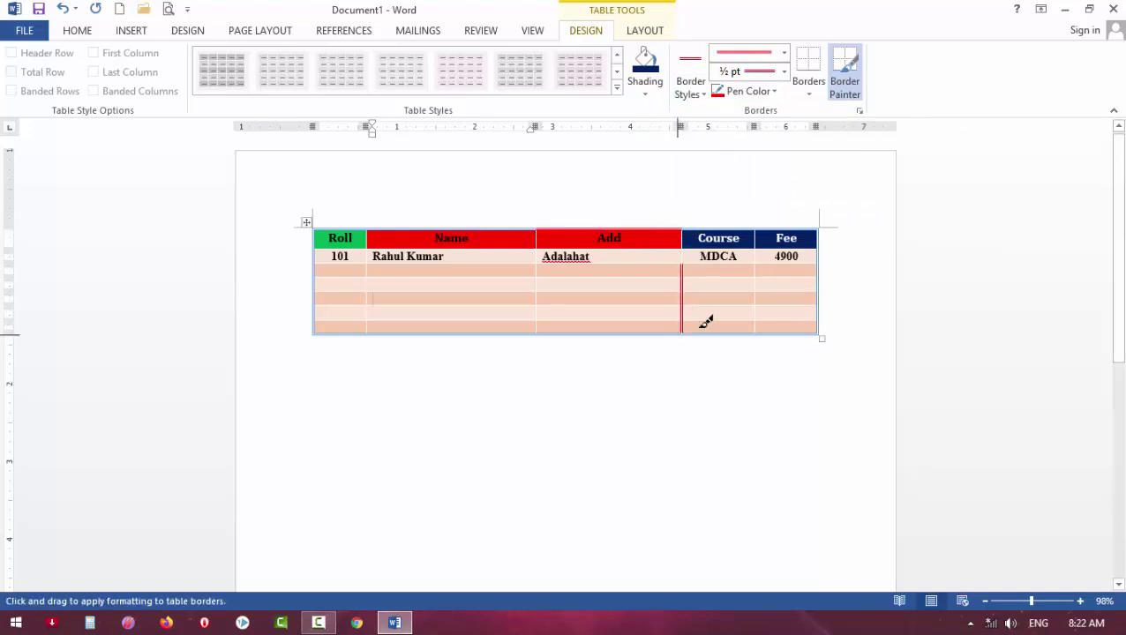
{"action": "left_click_drag", "start_coordinate": [755, 264], "coordinate": [757, 330]}
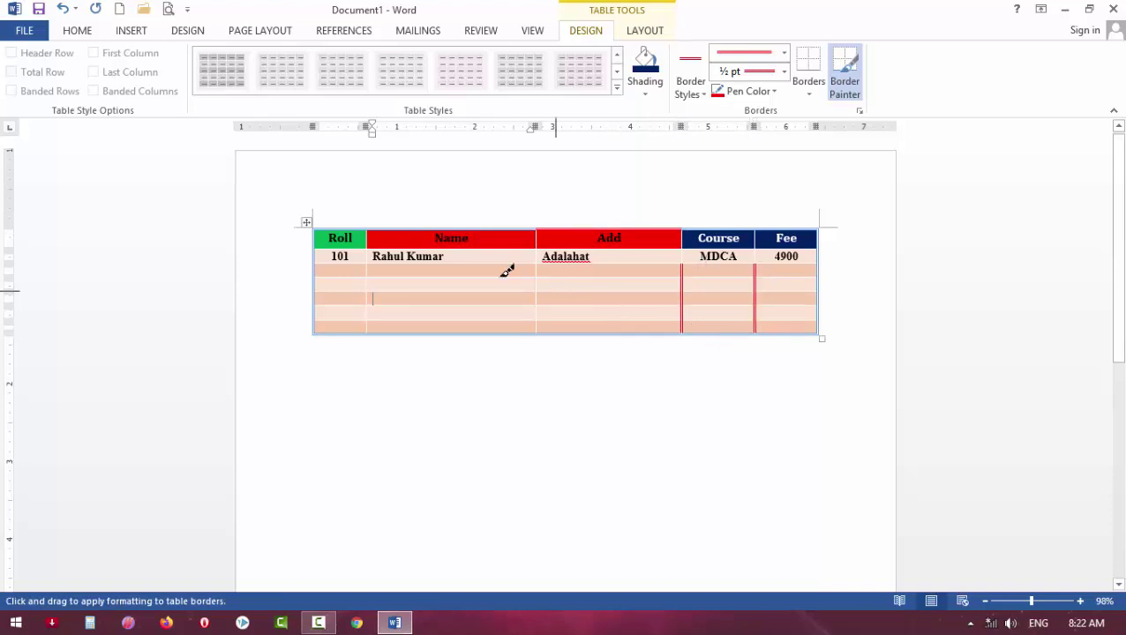
{"action": "left_click_drag", "start_coordinate": [536, 263], "coordinate": [538, 333]}
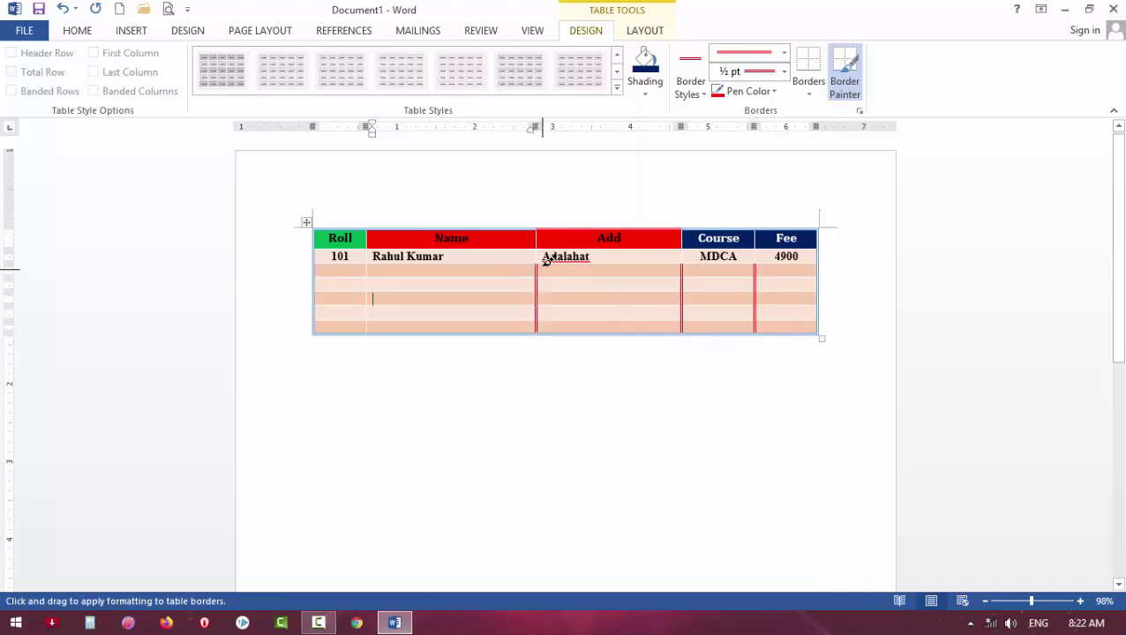
{"action": "left_click_drag", "start_coordinate": [545, 263], "coordinate": [620, 262]}
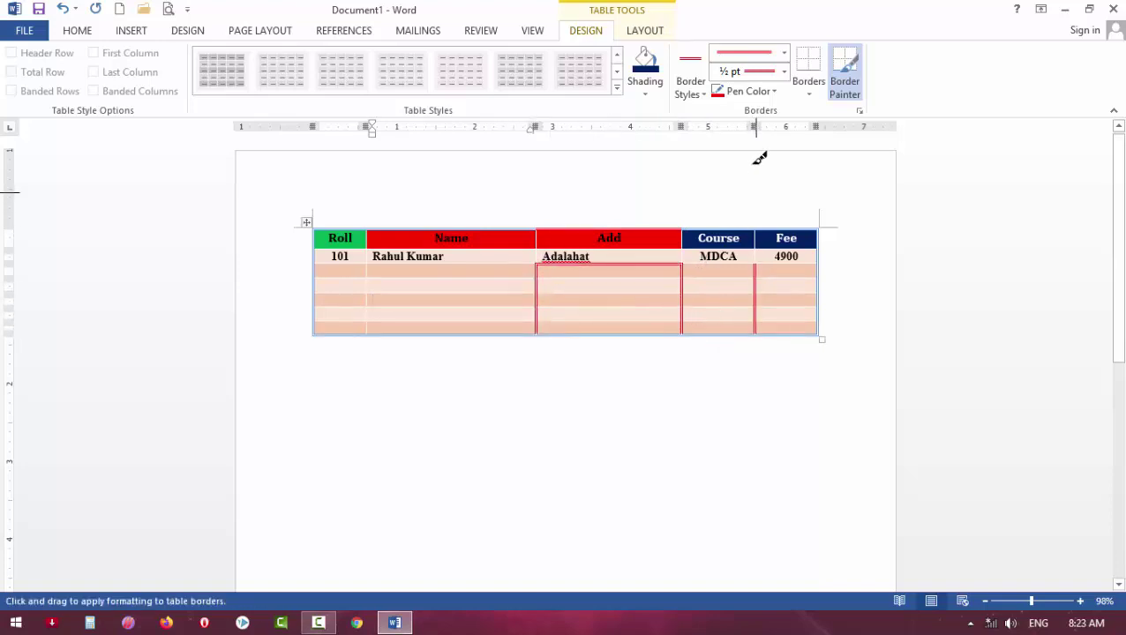
- Set the pen weight to 3 pt and paint a double red line across the Name column
{"action": "left_click", "coordinate": [785, 78]}
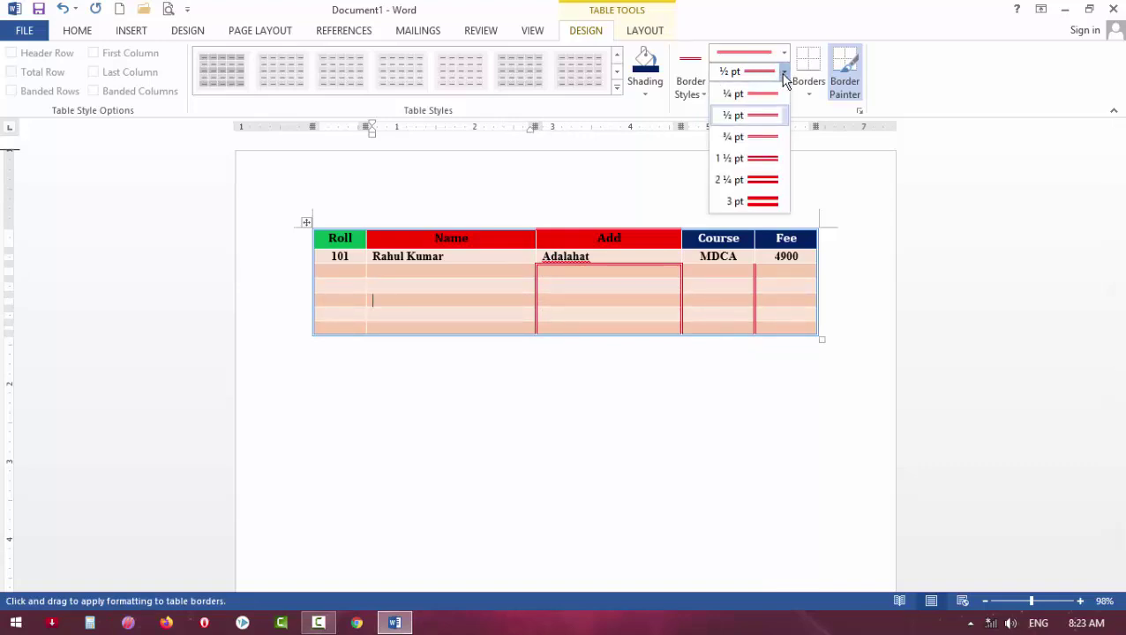
{"action": "left_click", "coordinate": [763, 201]}
{"action": "left_click_drag", "start_coordinate": [369, 296], "coordinate": [533, 296]}
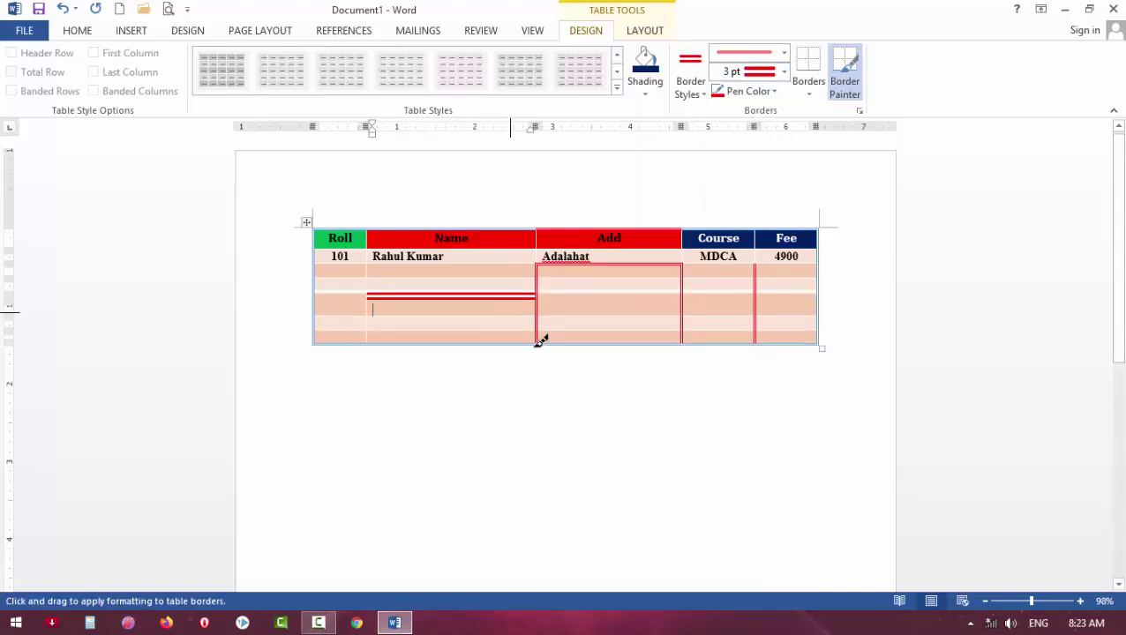
- Paint thick dark-red horizontal borders across Name, Add and Fee cells, then reset weight to ½ pt
{"action": "left_click", "coordinate": [783, 53]}
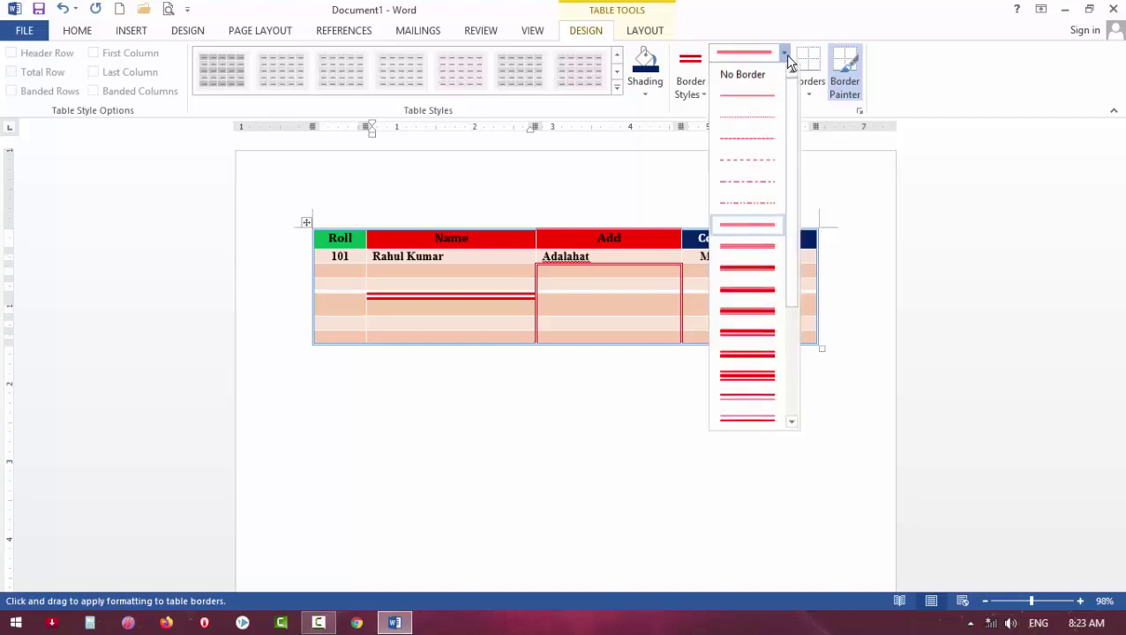
{"action": "scroll", "coordinate": [760, 300], "scroll_direction": "down", "scroll_amount": 2}
{"action": "left_click", "coordinate": [749, 354]}
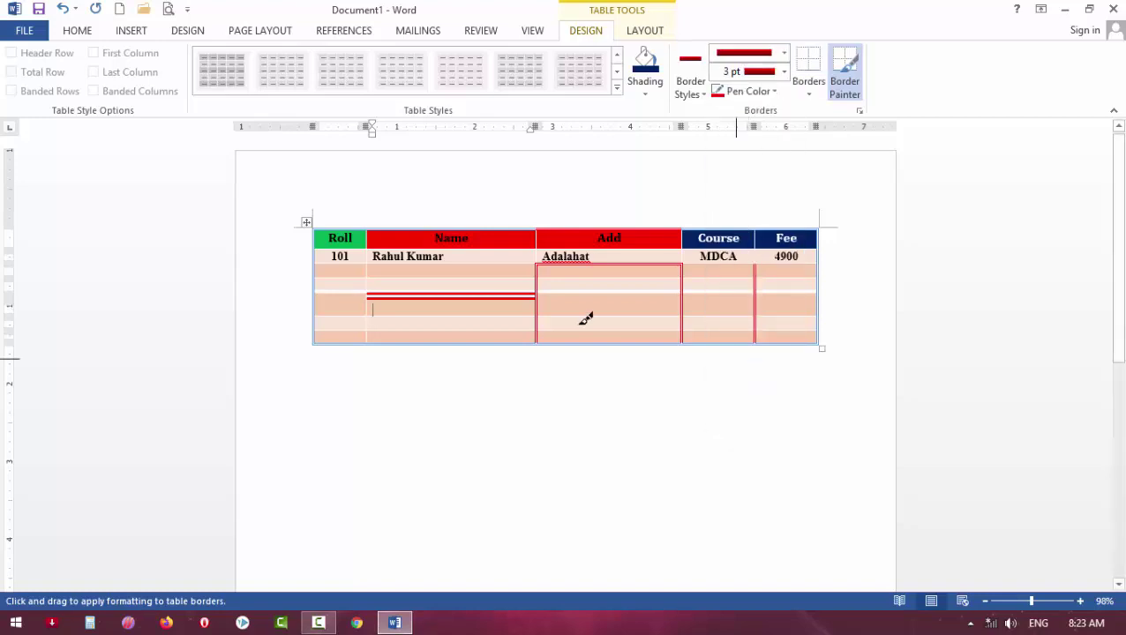
{"action": "left_click_drag", "start_coordinate": [370, 316], "coordinate": [533, 318]}
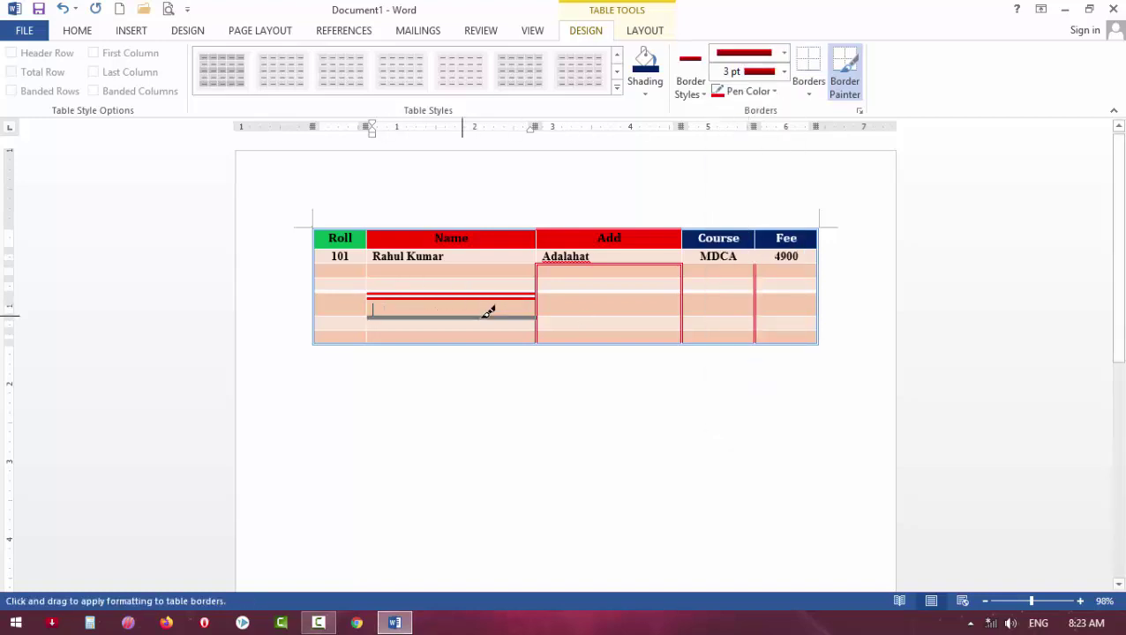
{"action": "left_click", "coordinate": [510, 335]}
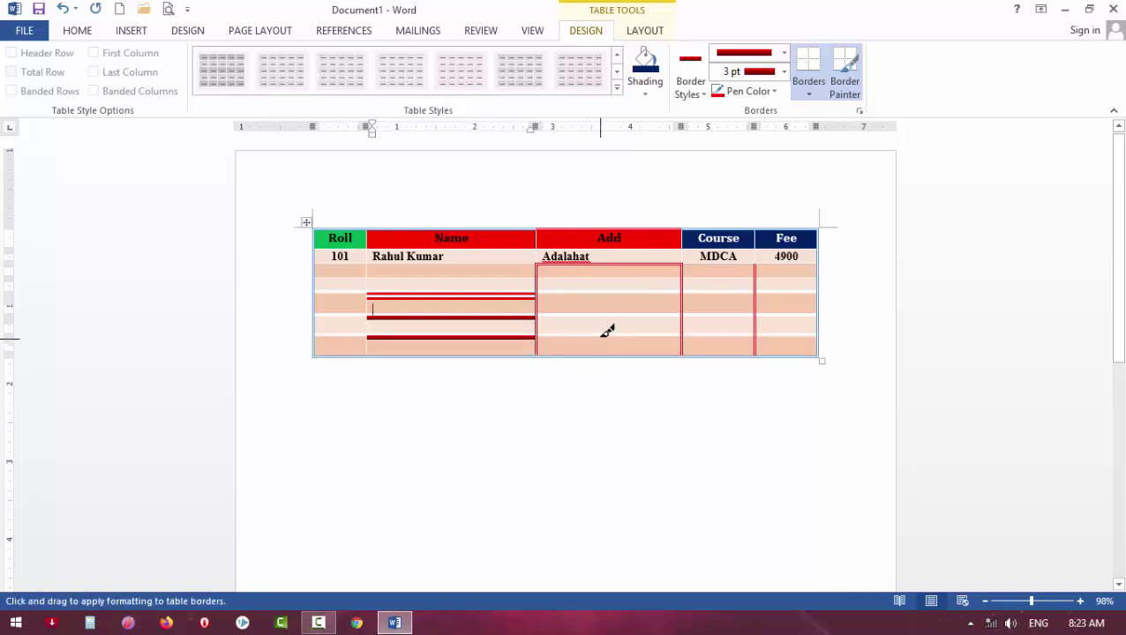
{"action": "left_click", "coordinate": [607, 336]}
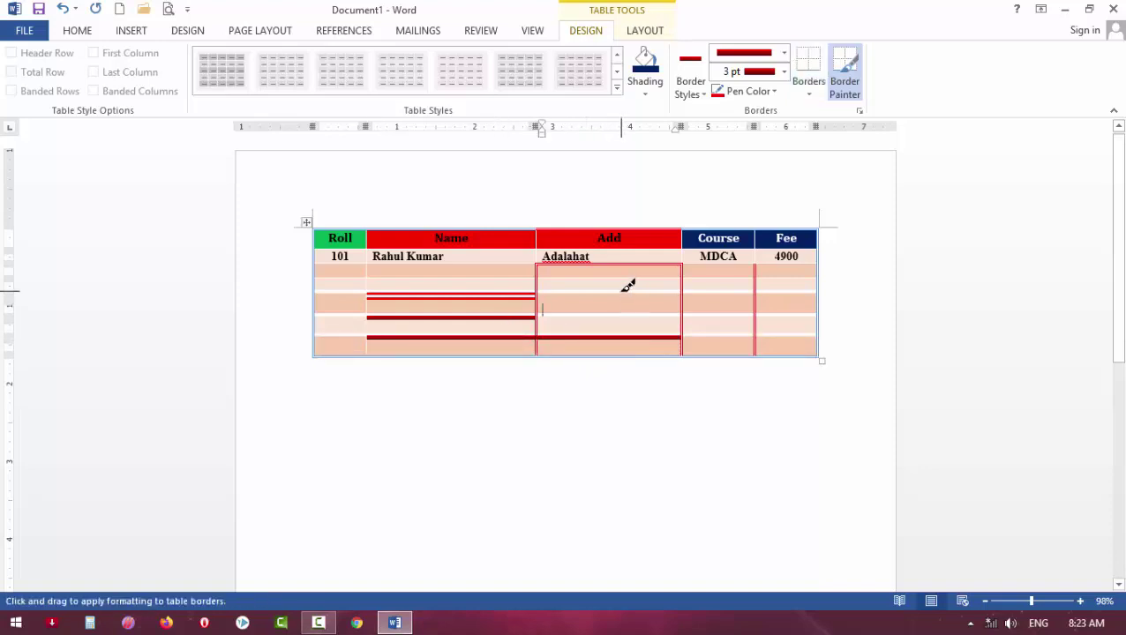
{"action": "left_click", "coordinate": [628, 294]}
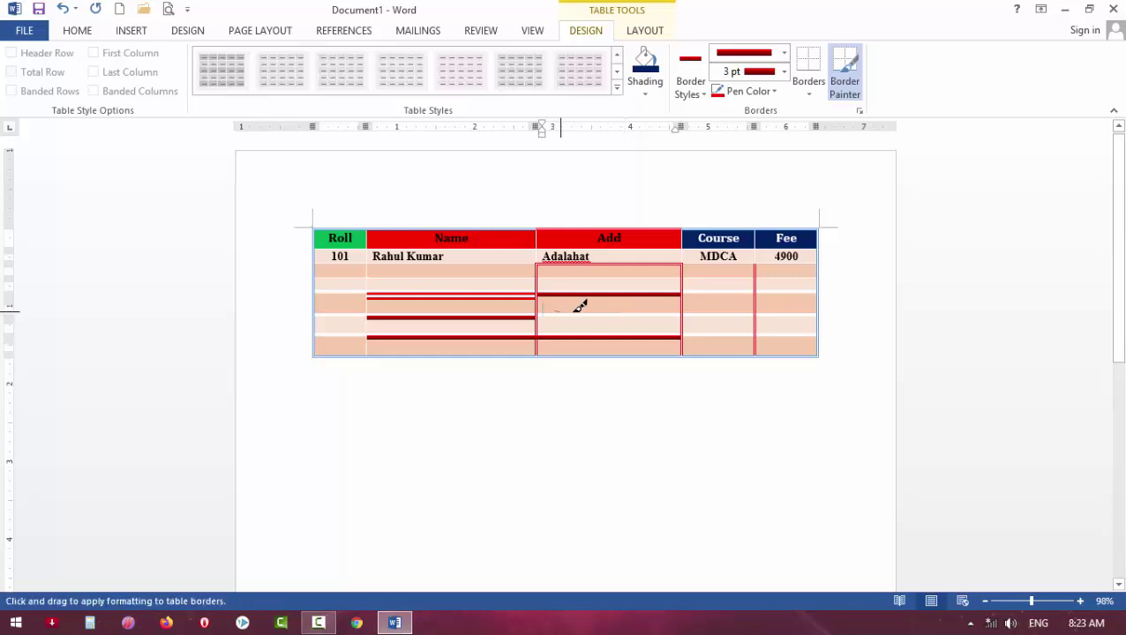
{"action": "left_click_drag", "start_coordinate": [578, 307], "coordinate": [751, 308]}
{"action": "left_click_drag", "start_coordinate": [776, 292], "coordinate": [822, 293]}
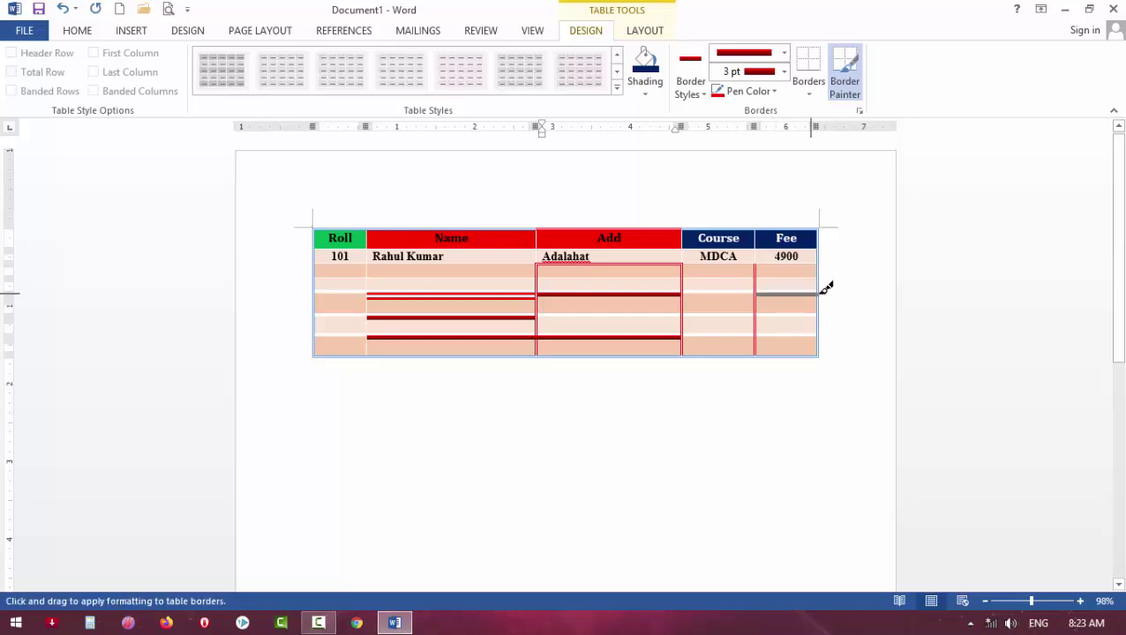
{"action": "left_click", "coordinate": [783, 75]}
{"action": "left_click", "coordinate": [745, 94]}
- Reset the pen to a plain thin line in Automatic colour and turn off Border Painter
{"action": "left_click", "coordinate": [783, 52]}
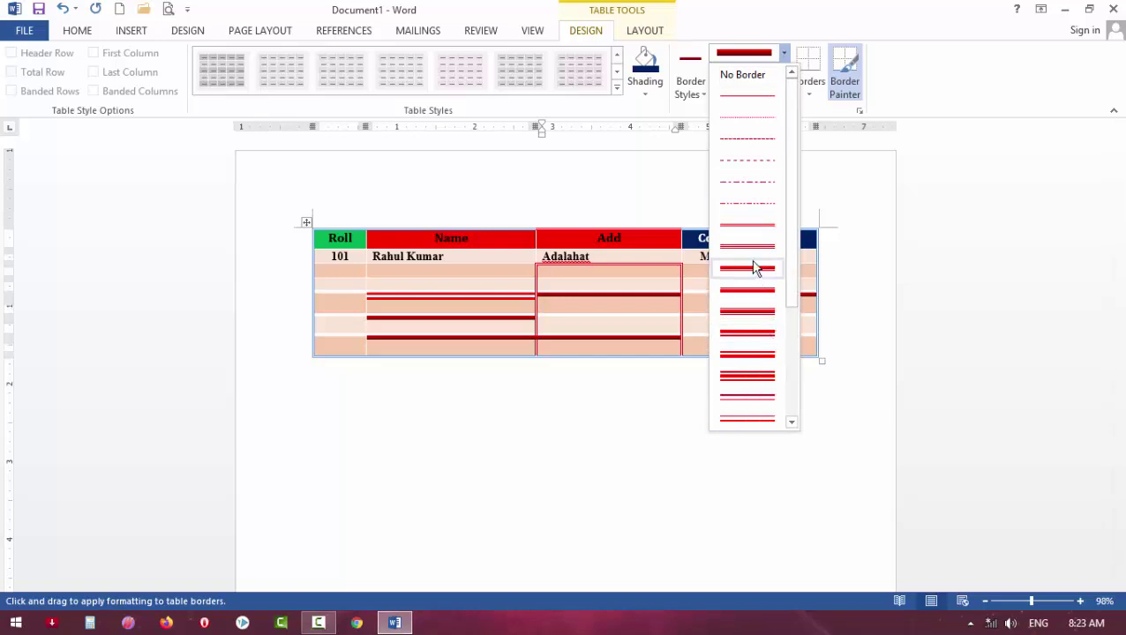
{"action": "left_click", "coordinate": [747, 225]}
{"action": "left_click", "coordinate": [747, 94]}
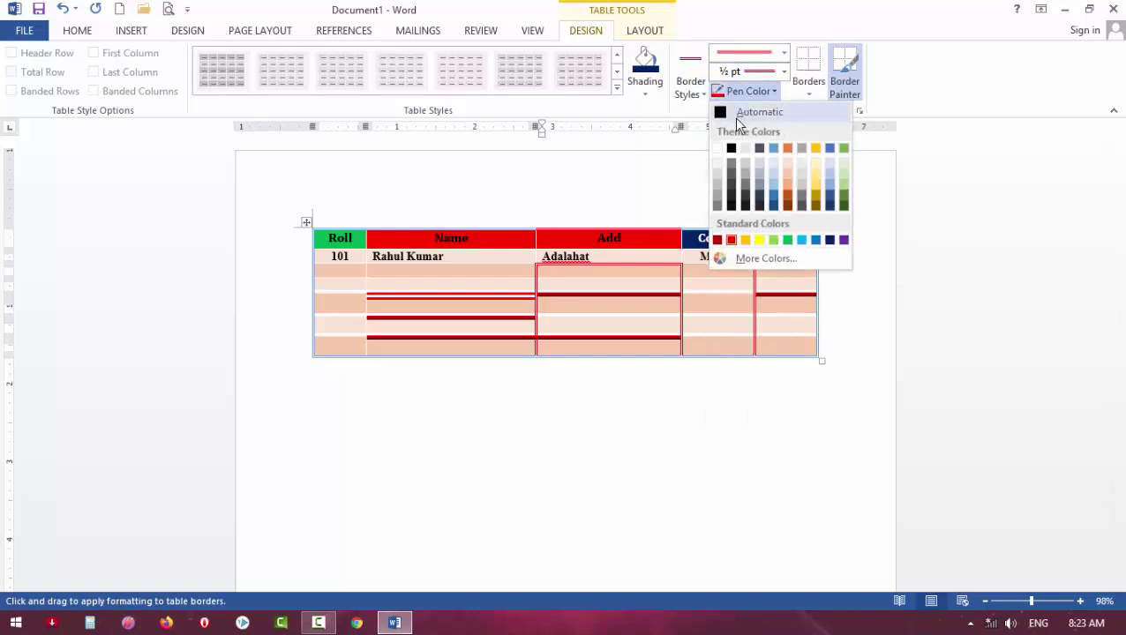
{"action": "left_click", "coordinate": [735, 115]}
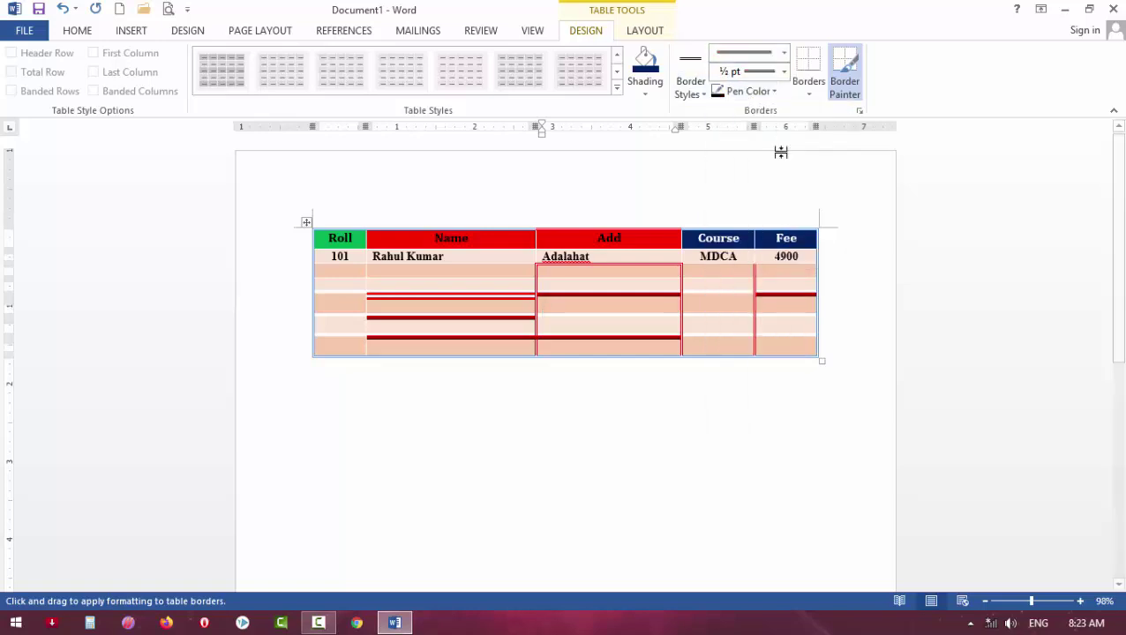
{"action": "left_click", "coordinate": [809, 94]}
{"action": "left_click", "coordinate": [808, 93]}
{"action": "key", "text": "Escape"}
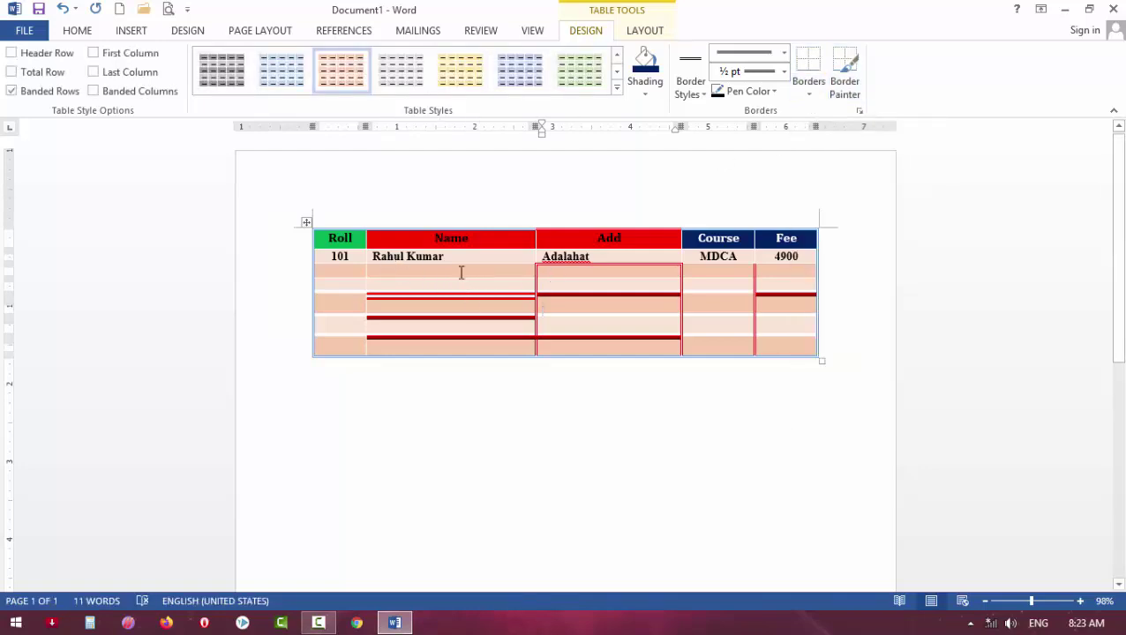
- Give the two empty Name cells All Borders and switch Border Painter back on
{"action": "left_click_drag", "start_coordinate": [532, 277], "coordinate": [515, 293]}
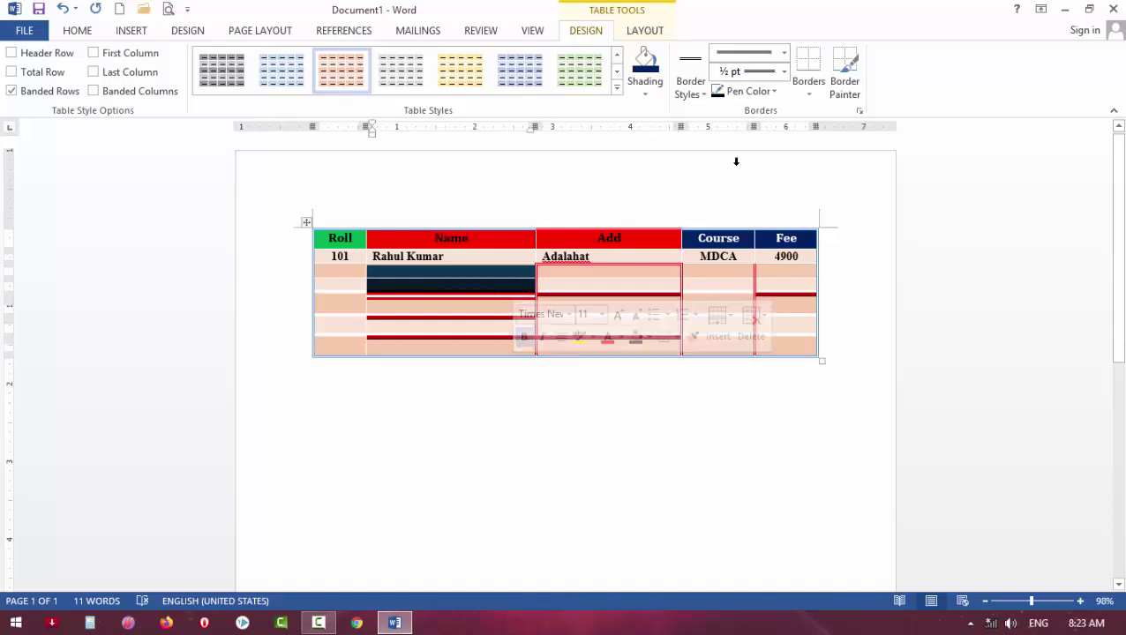
{"action": "left_click", "coordinate": [807, 94]}
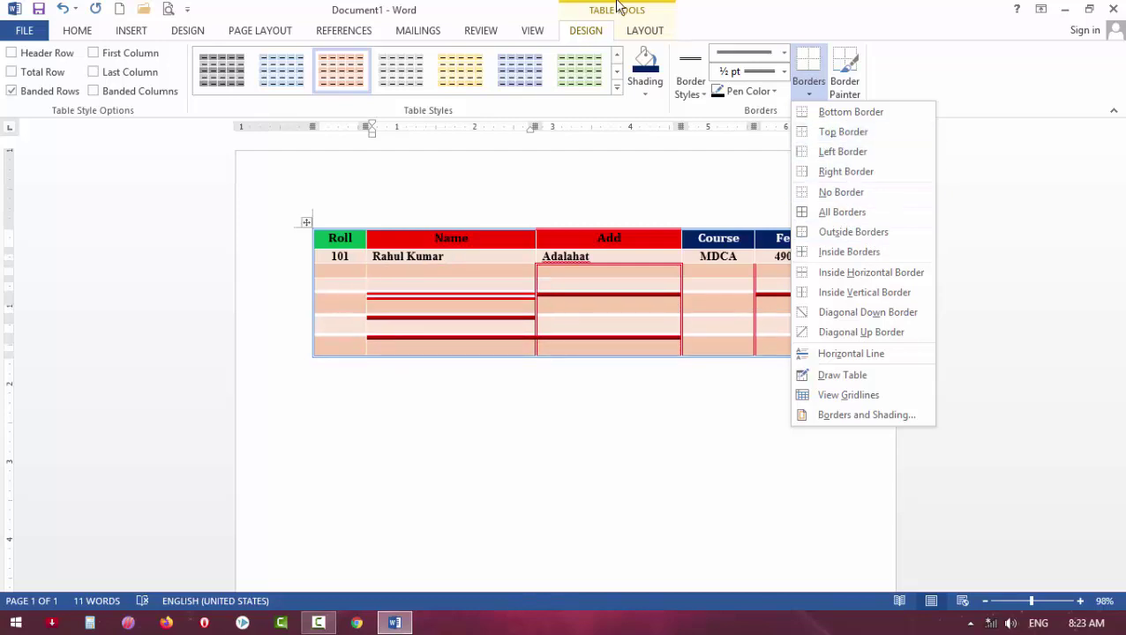
{"action": "left_click", "coordinate": [831, 214]}
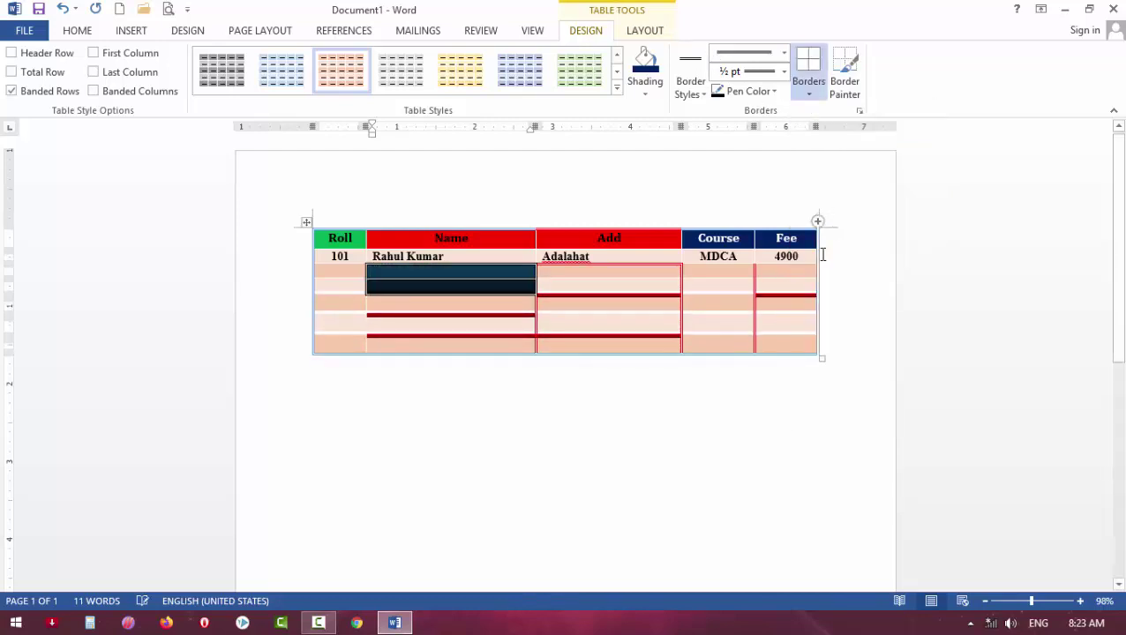
{"action": "left_click", "coordinate": [856, 97]}
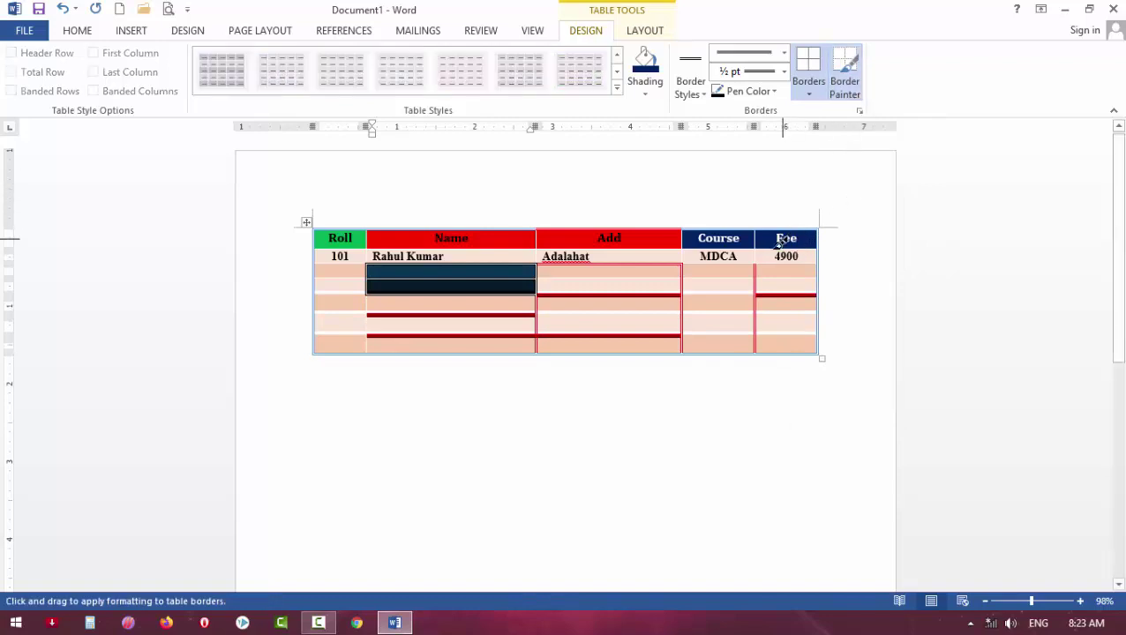
- Repaint the thick red row borders in the Fee, Add and Name columns as thin dark lines
{"action": "left_click_drag", "start_coordinate": [761, 293], "coordinate": [802, 294]}
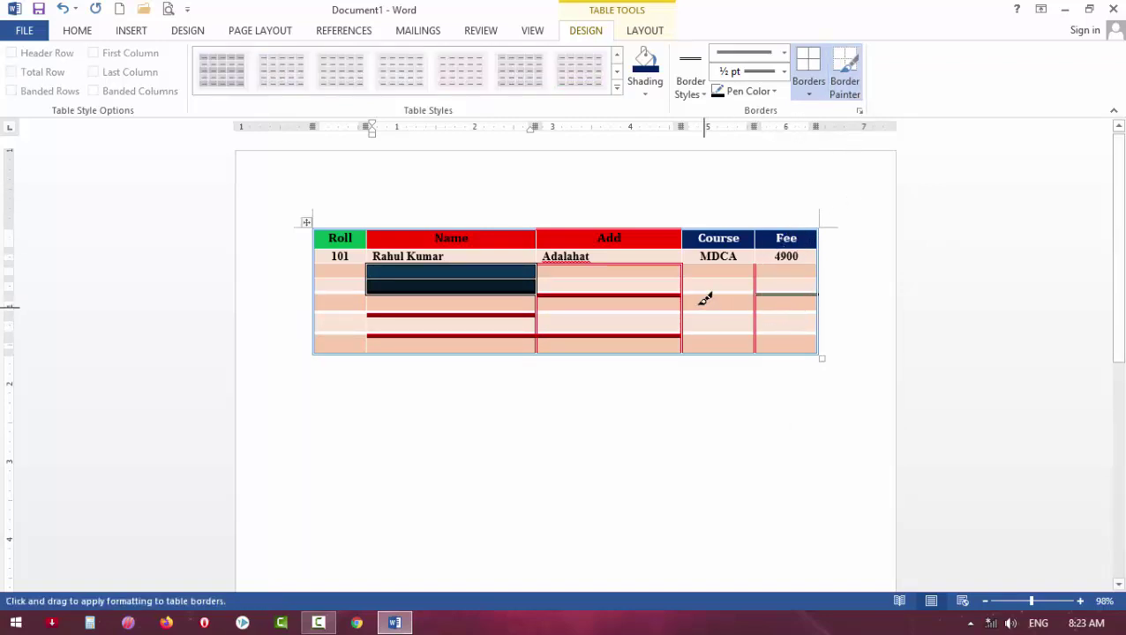
{"action": "left_click", "coordinate": [660, 294]}
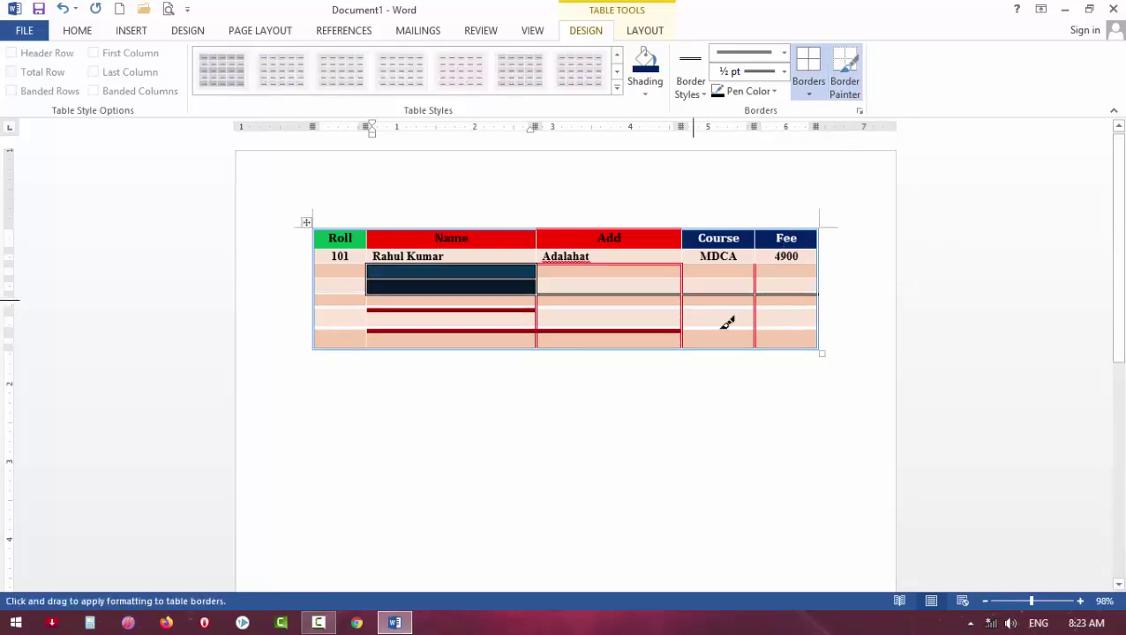
{"action": "left_click", "coordinate": [584, 329]}
{"action": "left_click", "coordinate": [469, 329]}
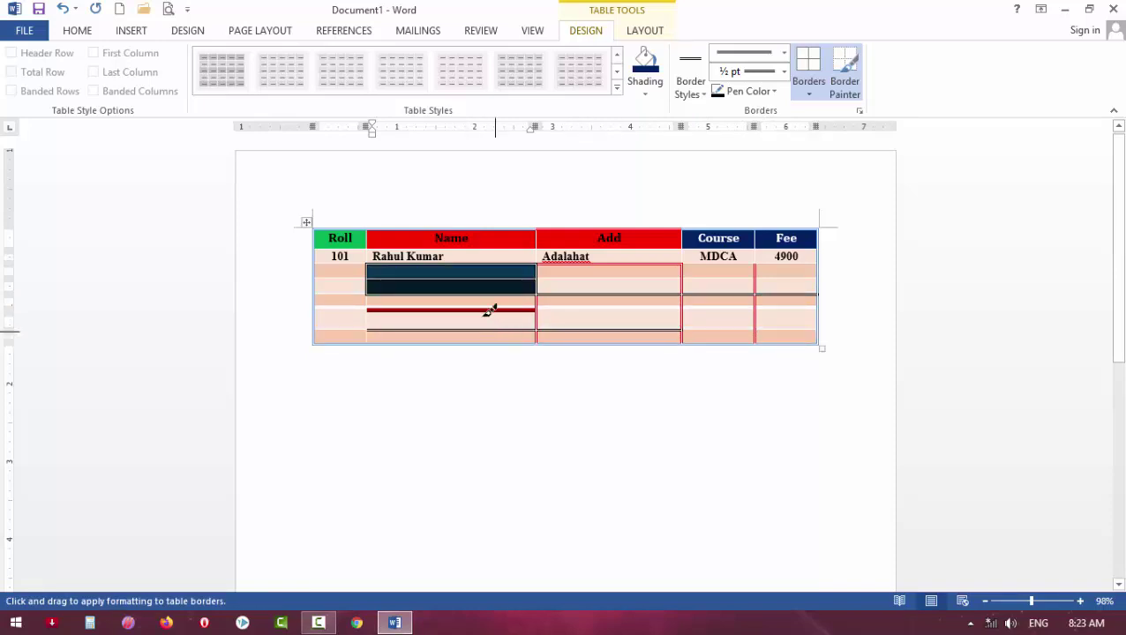
{"action": "left_click", "coordinate": [484, 309]}
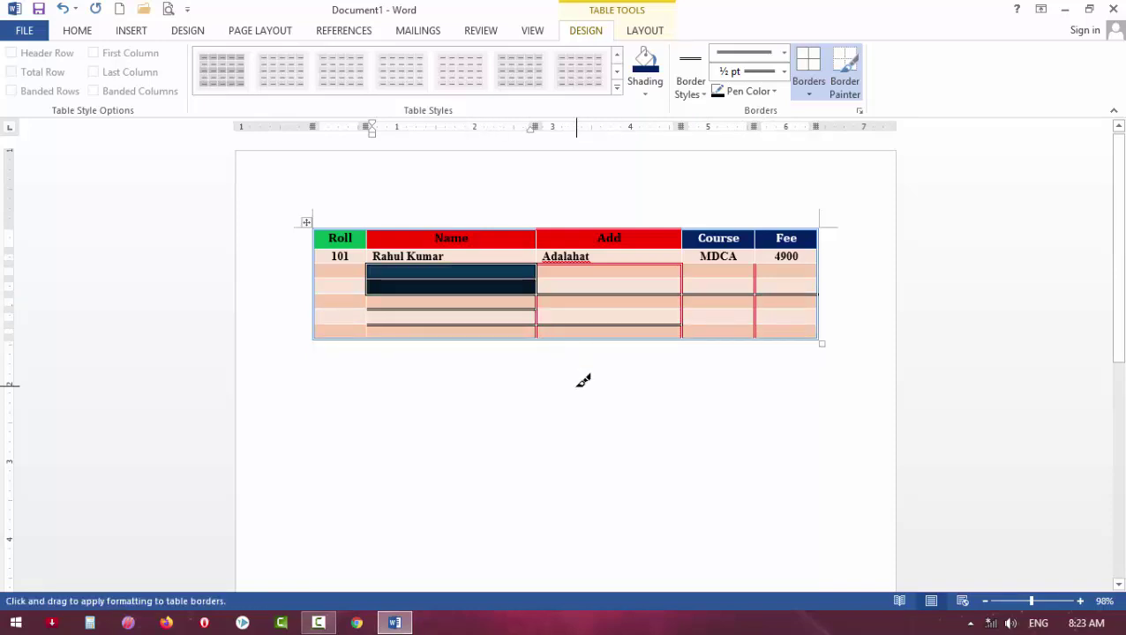
{"action": "key", "text": "Escape"}
- Paint thin dark borders in the Roll and Add columns and under the Add and Name headers
{"action": "left_click", "coordinate": [596, 306]}
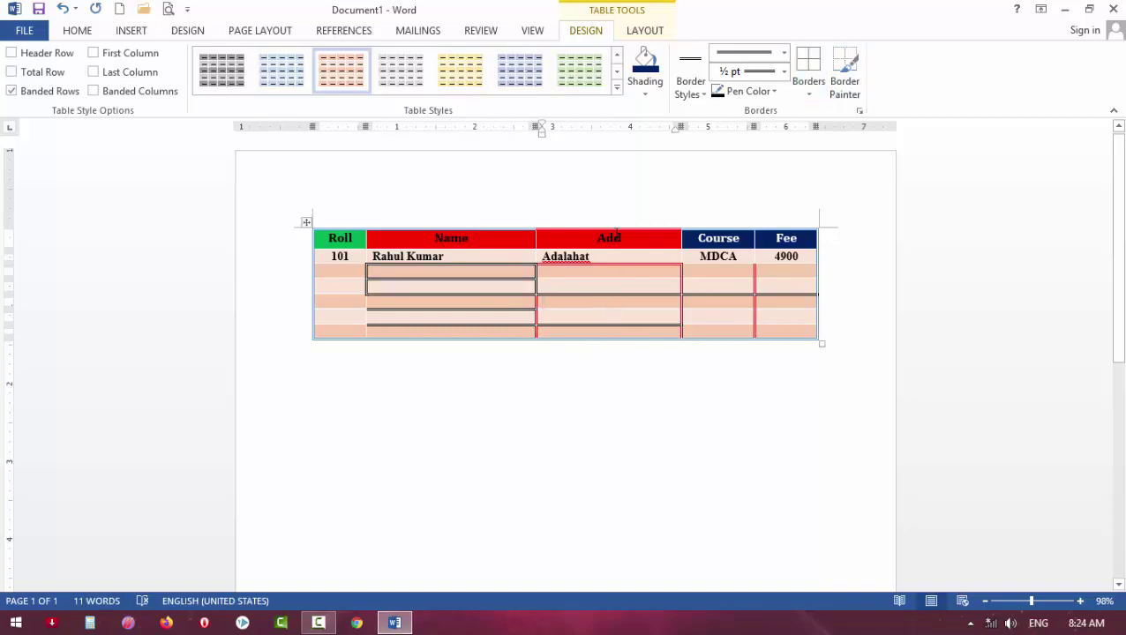
{"action": "mouse_move", "coordinate": [666, 239]}
{"action": "left_mouse_down"}
{"action": "mouse_move", "coordinate": [671, 247]}
{"action": "mouse_move", "coordinate": [569, 239]}
{"action": "left_mouse_up"}
{"action": "left_click", "coordinate": [663, 245]}
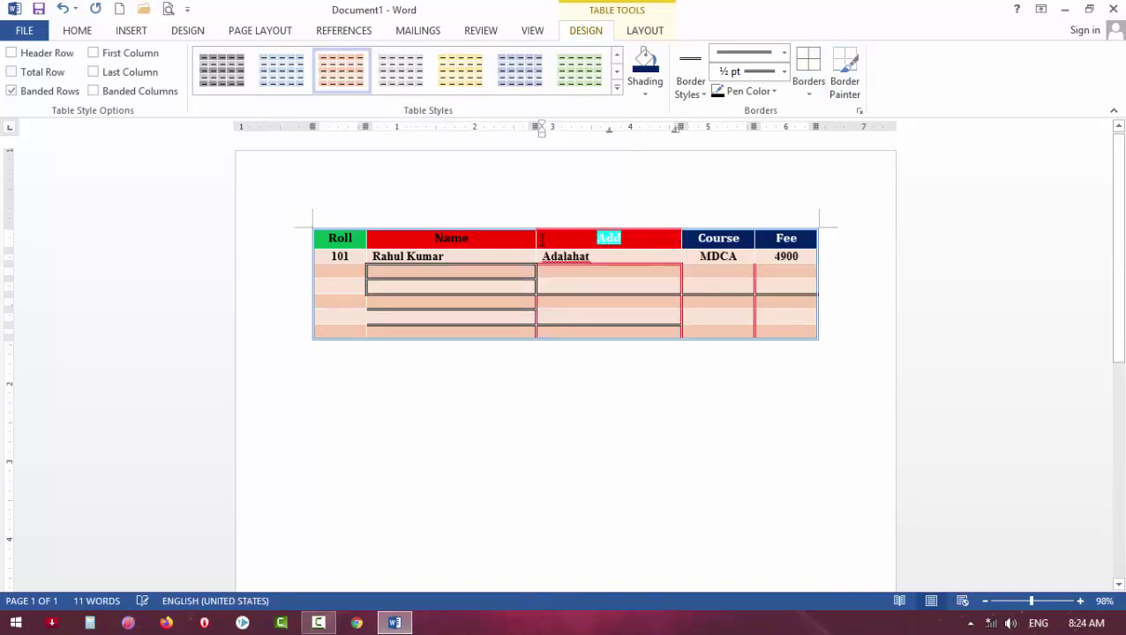
{"action": "left_click", "coordinate": [842, 84]}
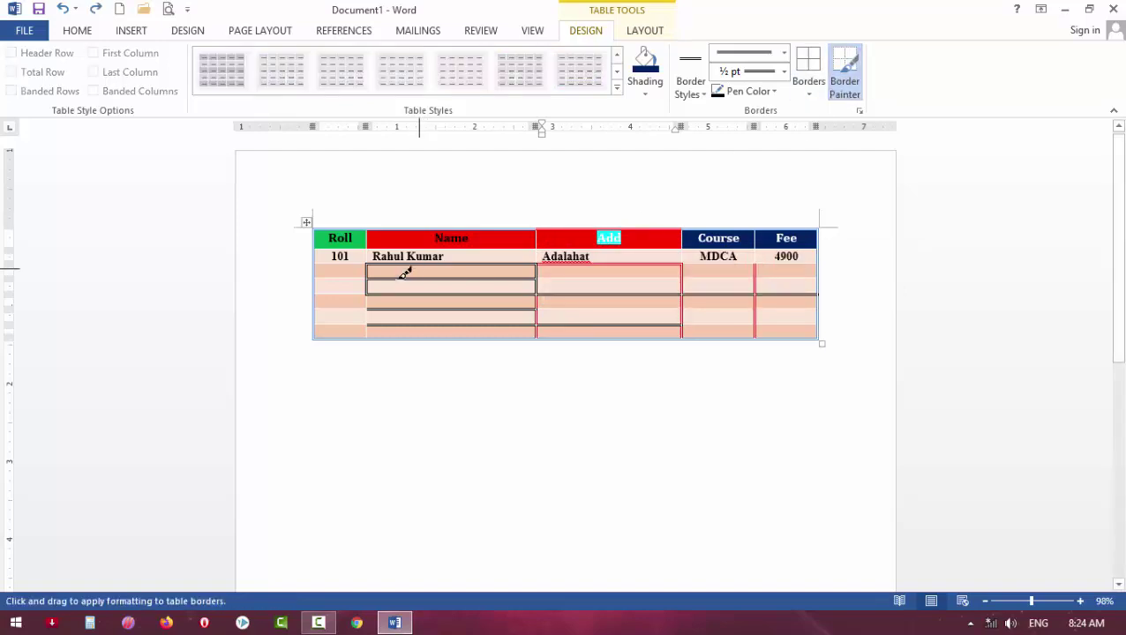
{"action": "left_click", "coordinate": [352, 294]}
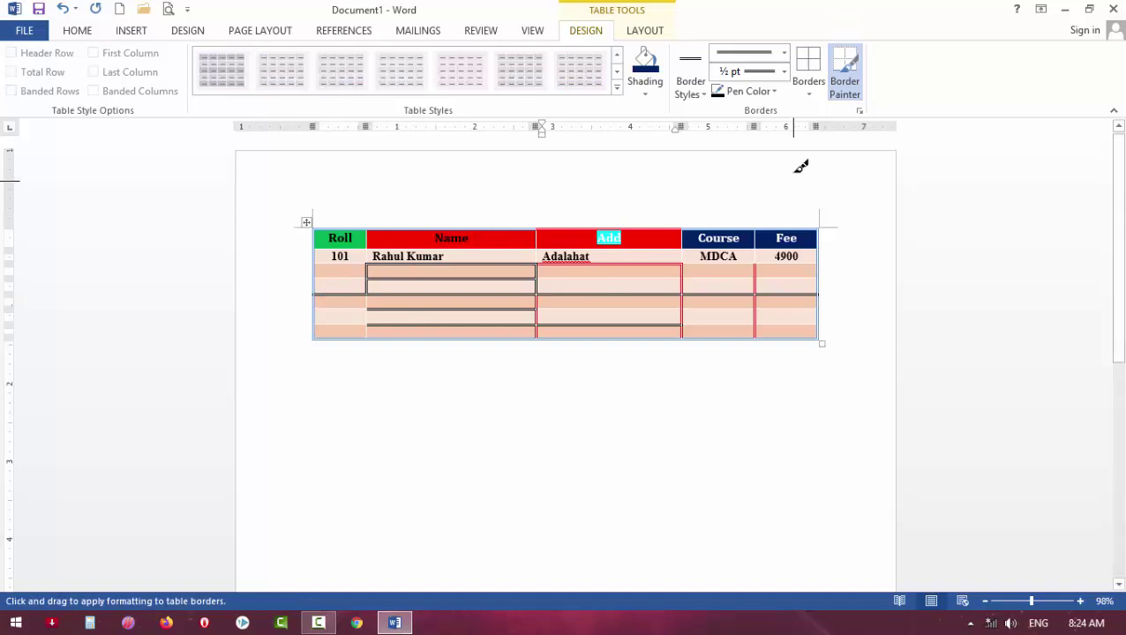
{"action": "left_click", "coordinate": [636, 305]}
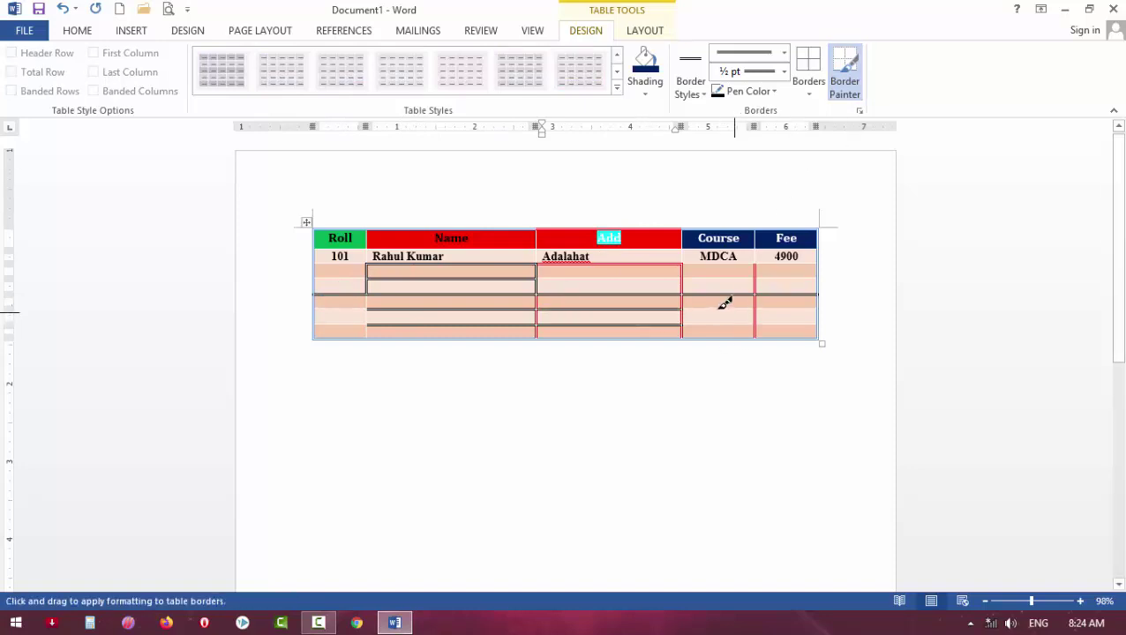
{"action": "left_click_drag", "start_coordinate": [590, 249], "coordinate": [651, 250]}
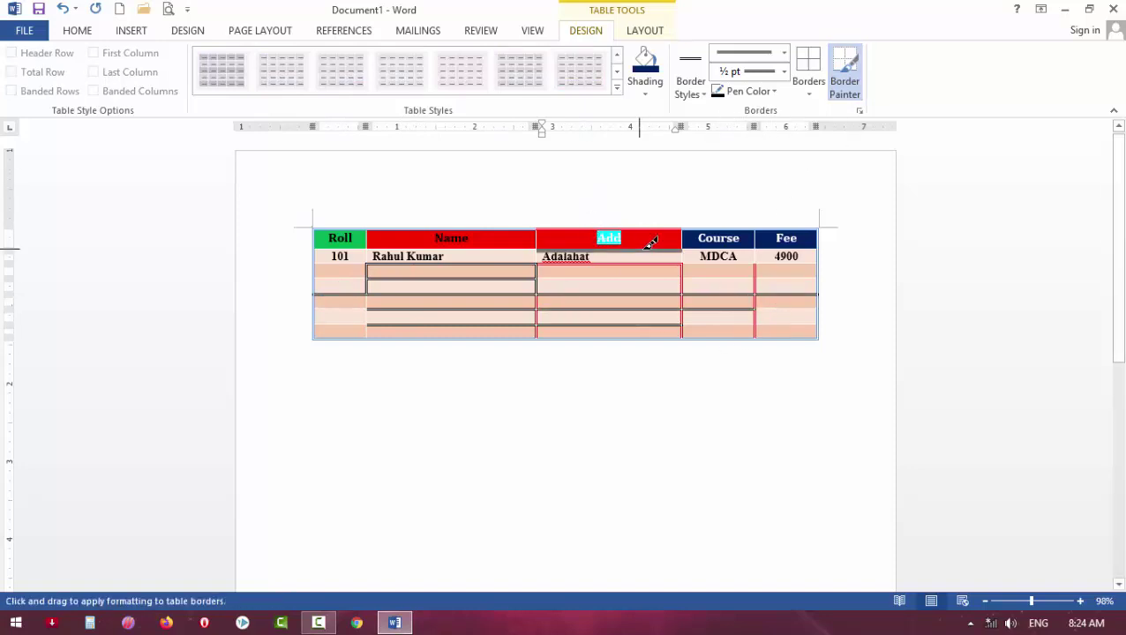
{"action": "left_click", "coordinate": [484, 248]}
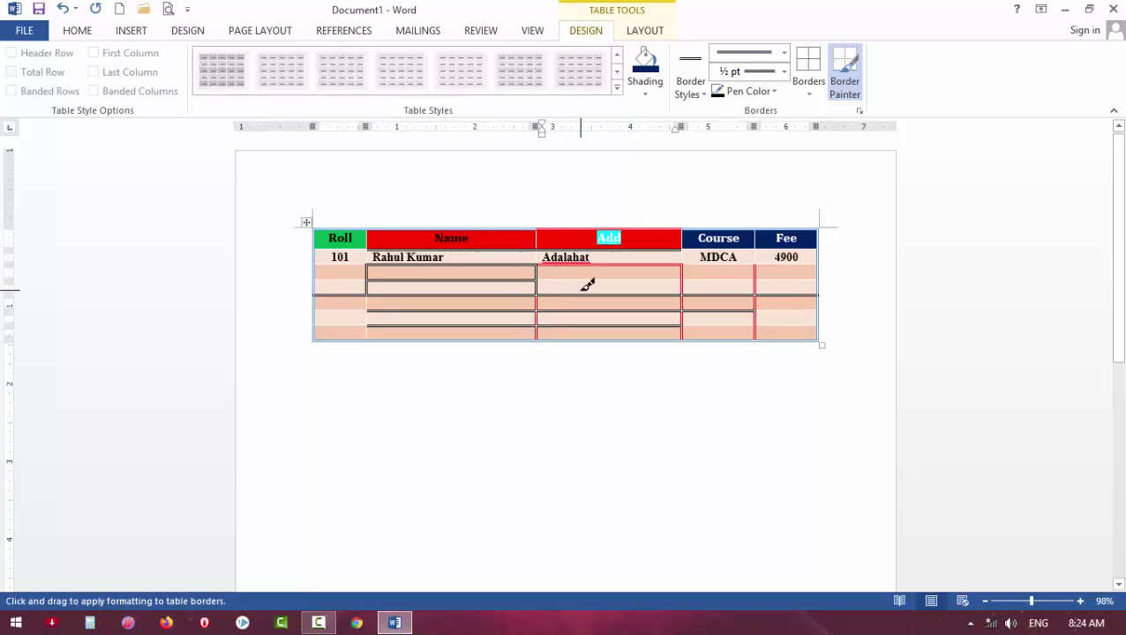
{"action": "key", "text": "Escape"}
{"action": "left_click", "coordinate": [623, 278]}
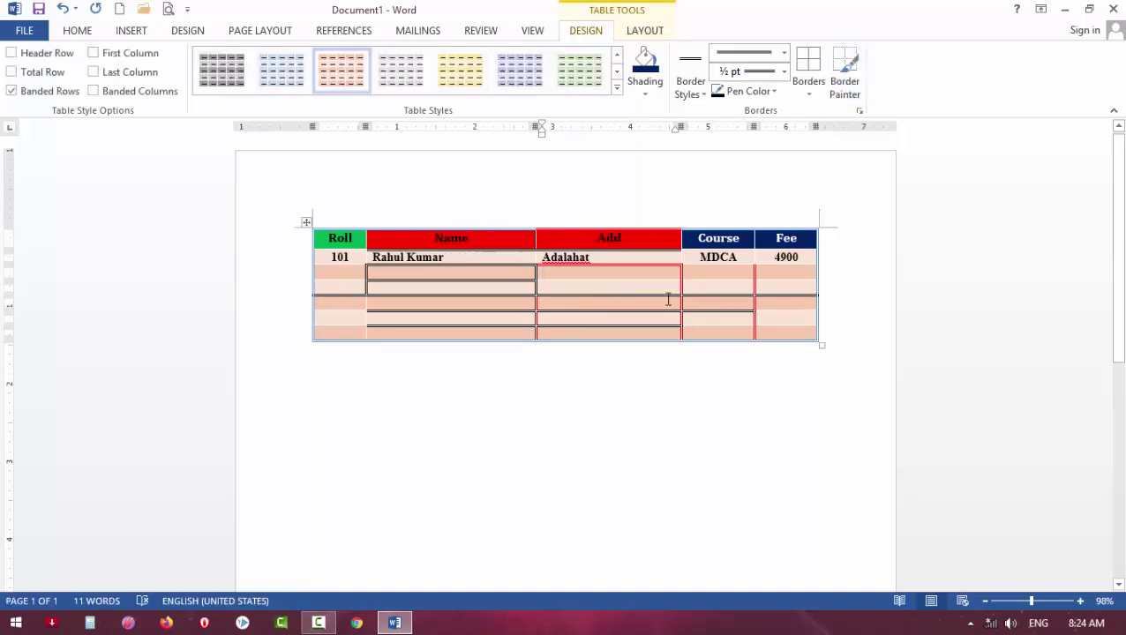
- Delete the old table and insert a new 5-column, 2-row table
{"action": "left_click", "coordinate": [645, 31]}
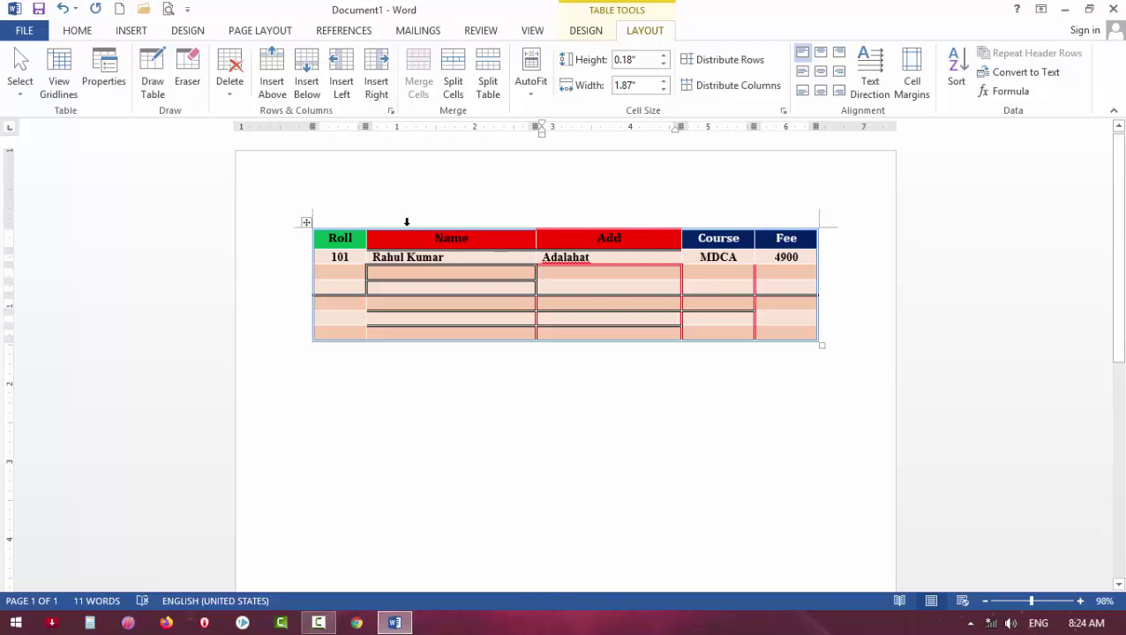
{"action": "key", "text": "ctrl+a"}
{"action": "key", "text": "Delete"}
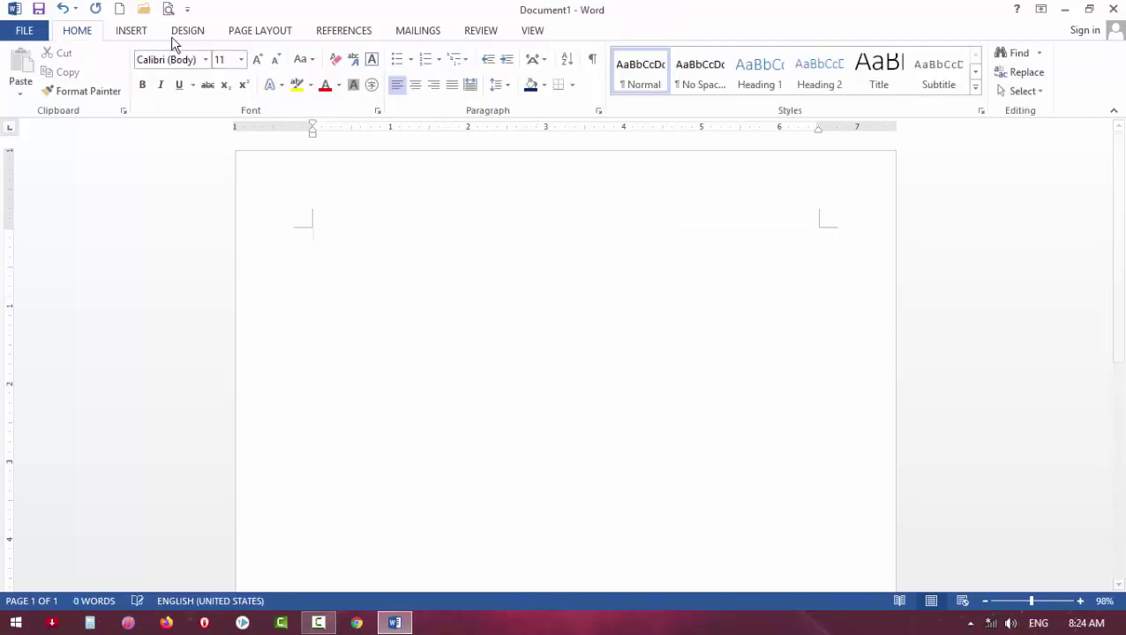
{"action": "left_click", "coordinate": [141, 31]}
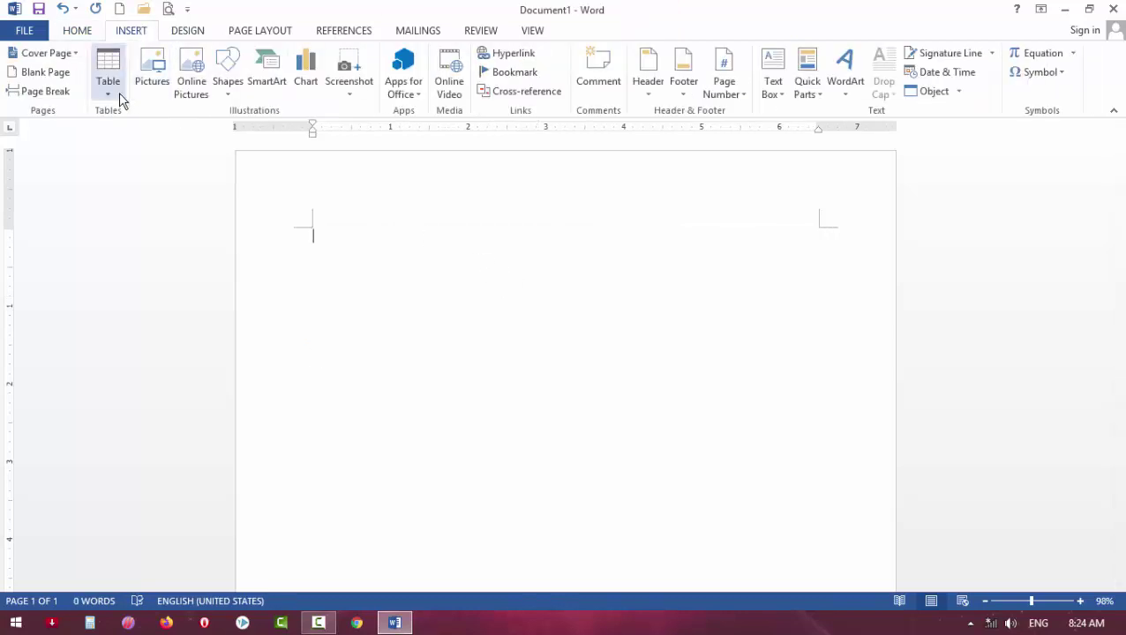
{"action": "left_click", "coordinate": [119, 93]}
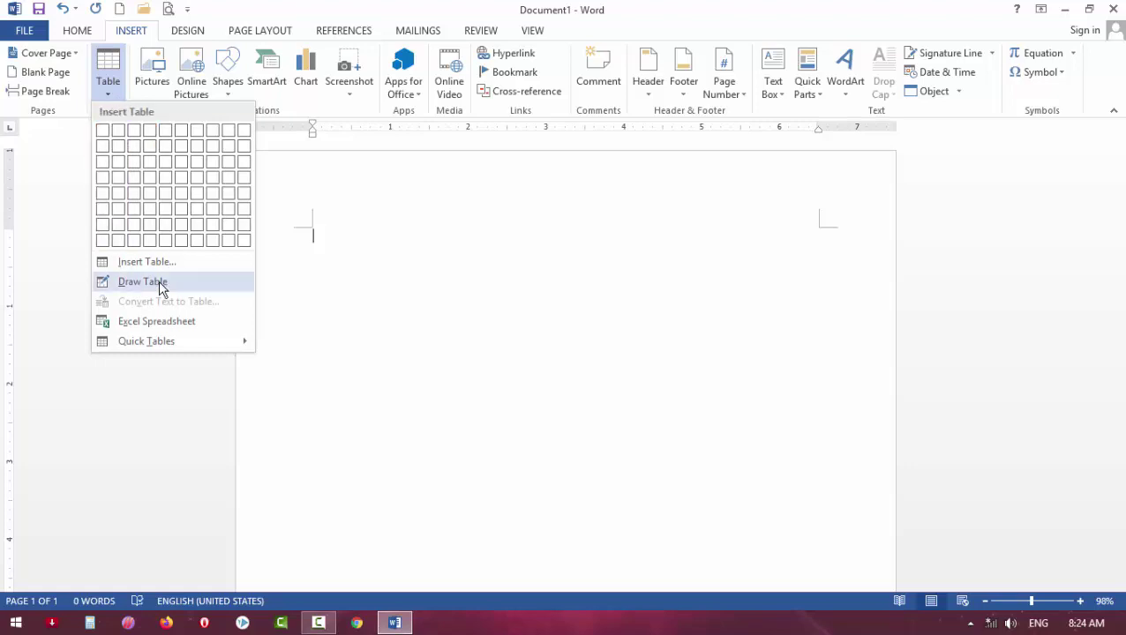
{"action": "left_click", "coordinate": [144, 263]}
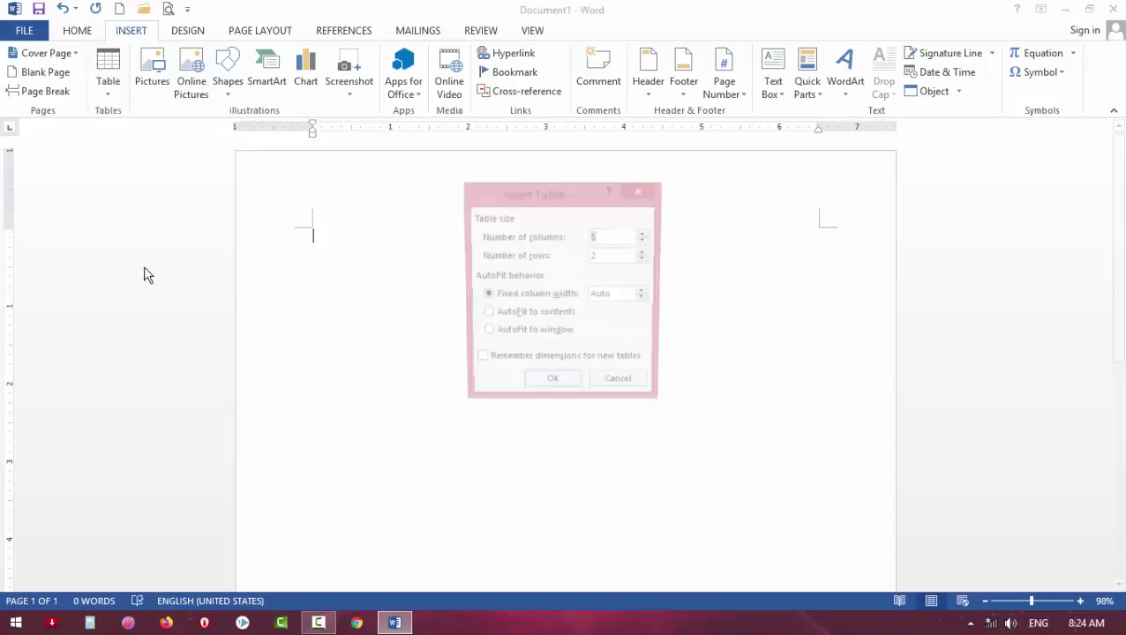
{"action": "left_click", "coordinate": [554, 388]}
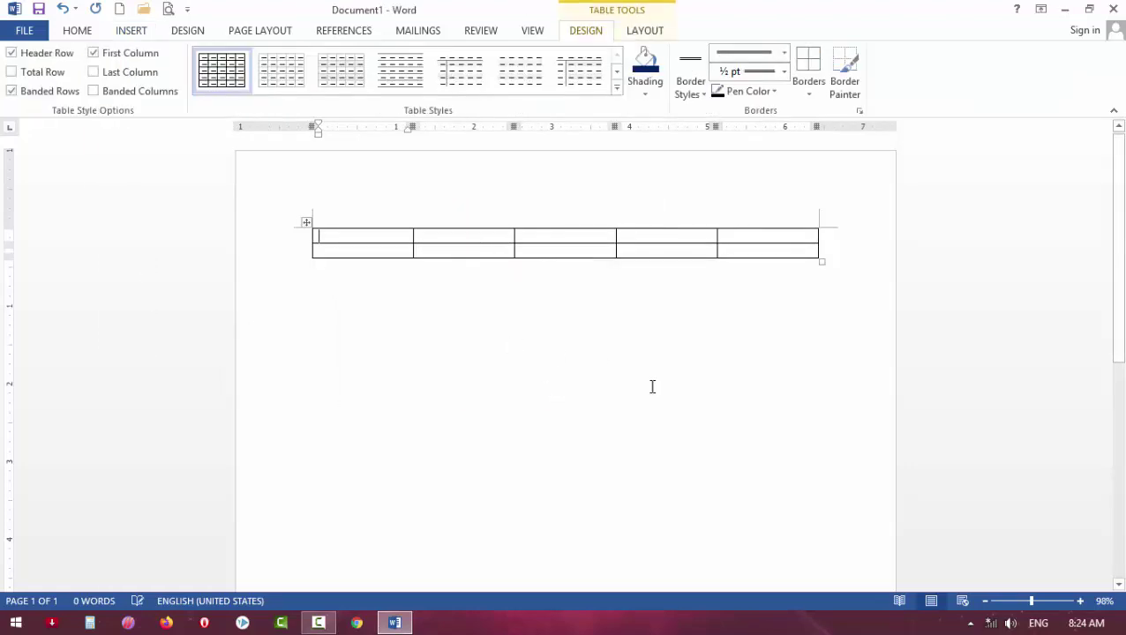
- Type the Roll, Name, Add, Fee, Marks headers and enlarge the table slightly
{"action": "type", "text": "Roll"}
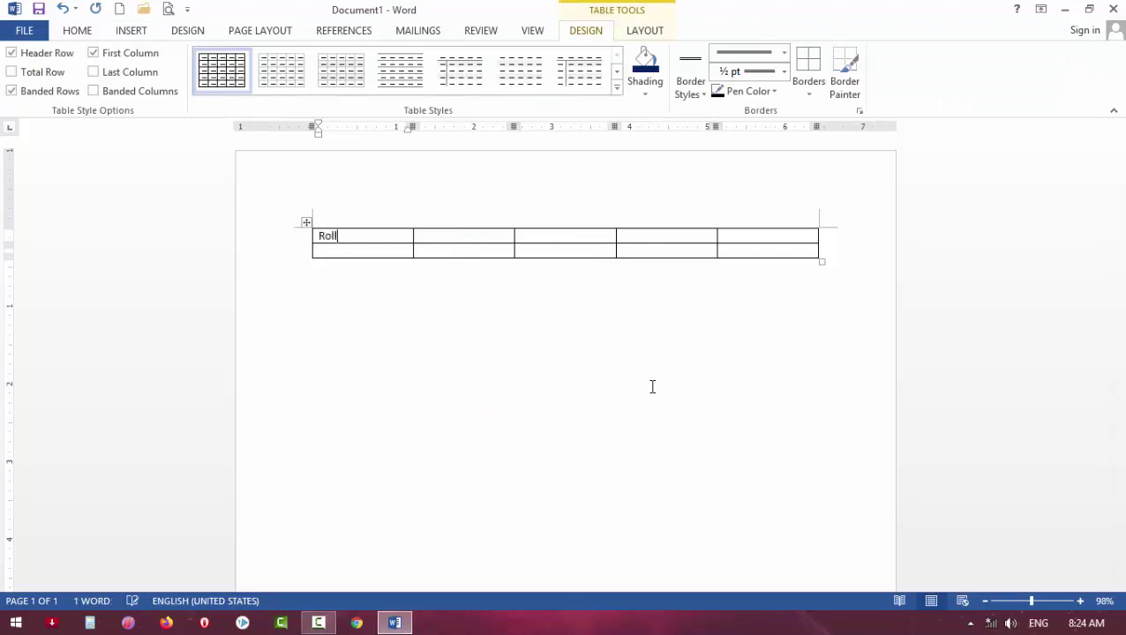
{"action": "type", "text": "e"}
{"action": "key", "text": "Tab"}
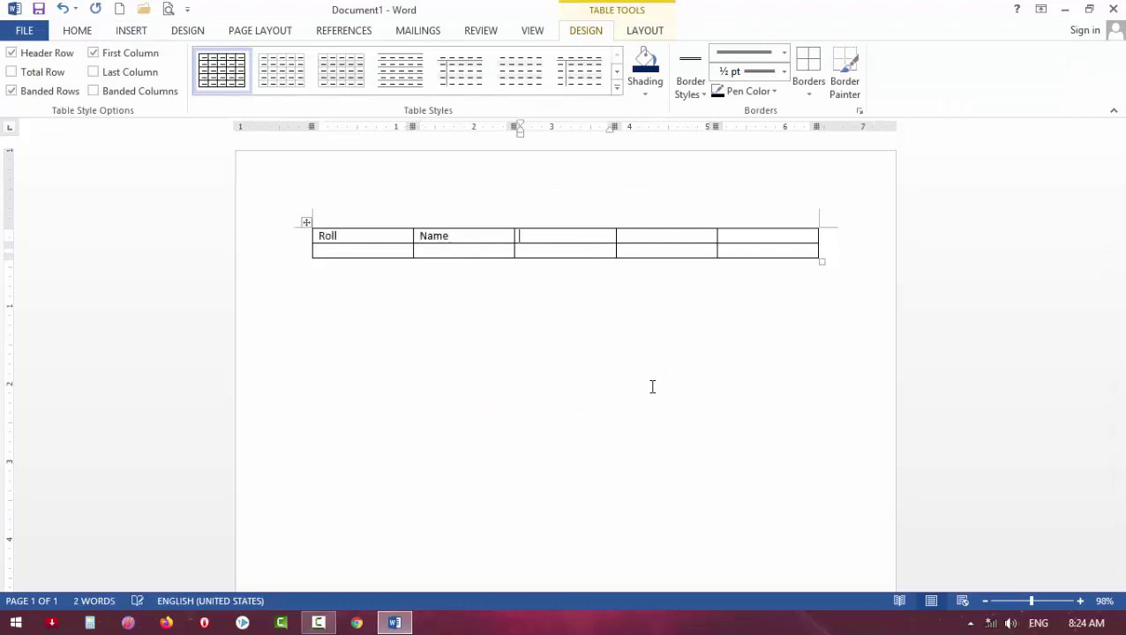
{"action": "type", "text": "Ad"}
{"action": "key", "text": "Tab"}
{"action": "type", "text": "Mar"}
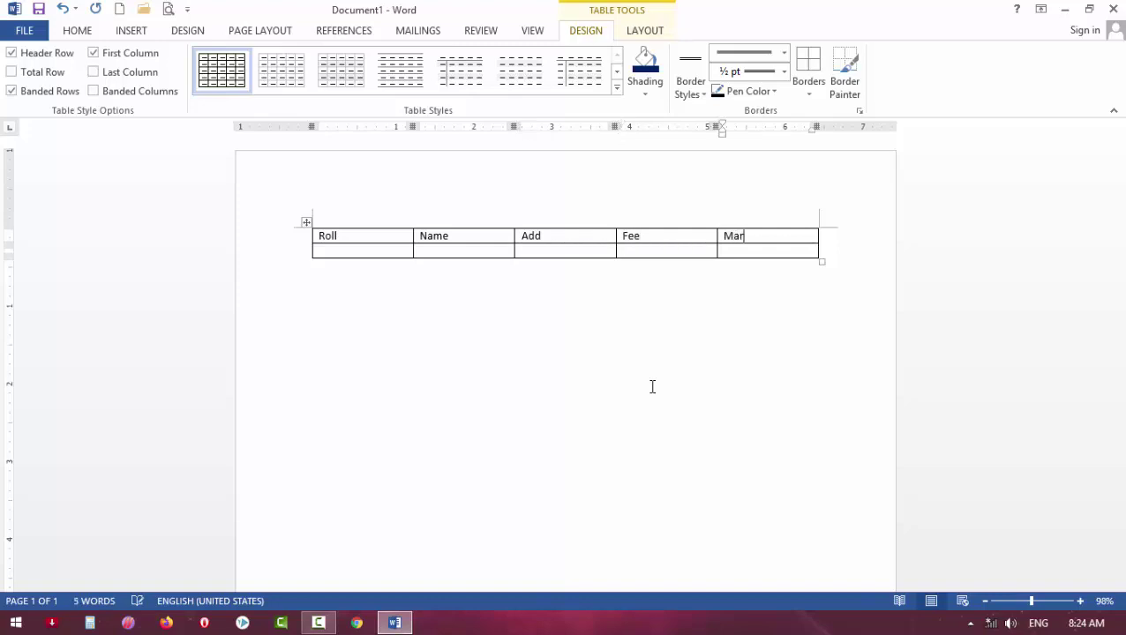
{"action": "type", "text": "ks"}
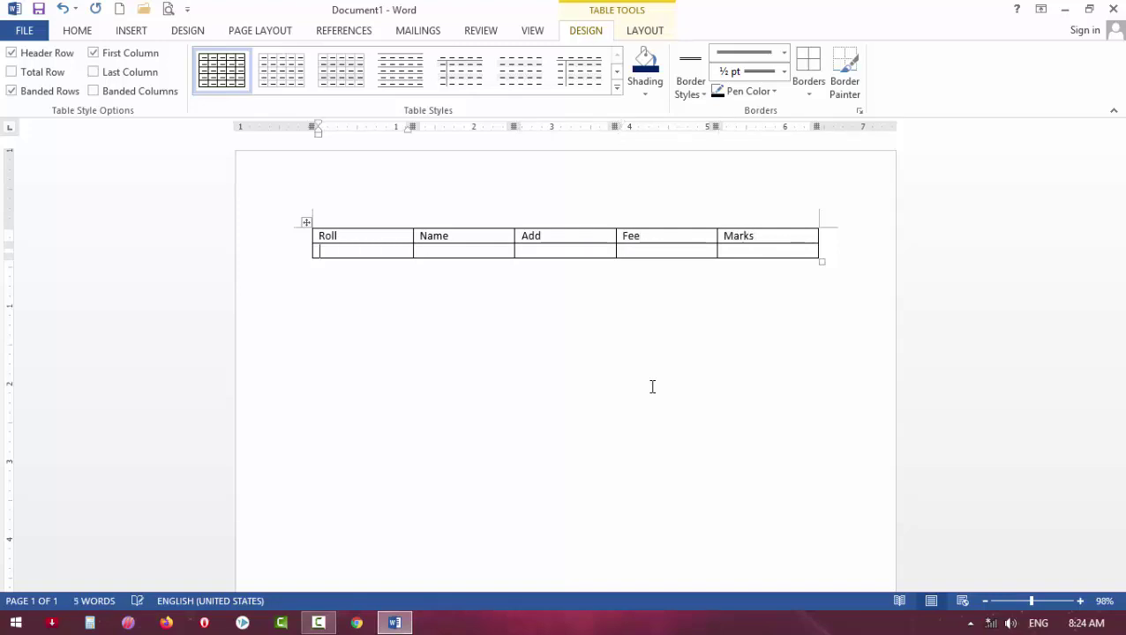
{"action": "mouse_move", "coordinate": [820, 258]}
{"action": "left_mouse_down"}
{"action": "mouse_move", "coordinate": [827, 349]}
{"action": "mouse_move", "coordinate": [827, 284]}
{"action": "left_mouse_up"}
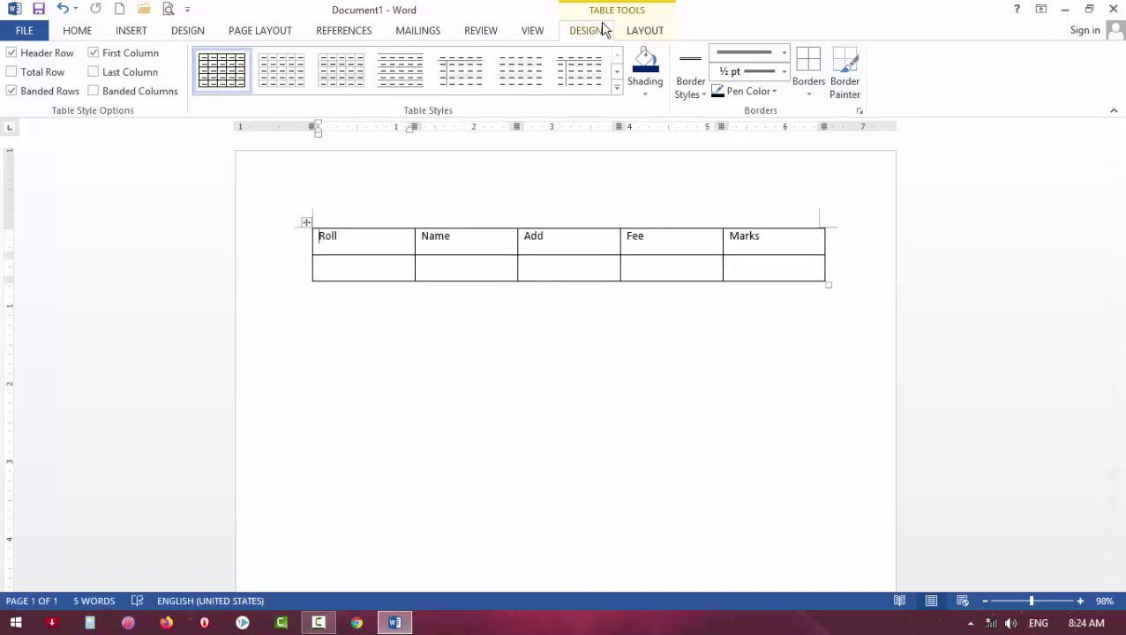
{"action": "left_click", "coordinate": [642, 30]}
{"action": "left_click", "coordinate": [19, 84]}
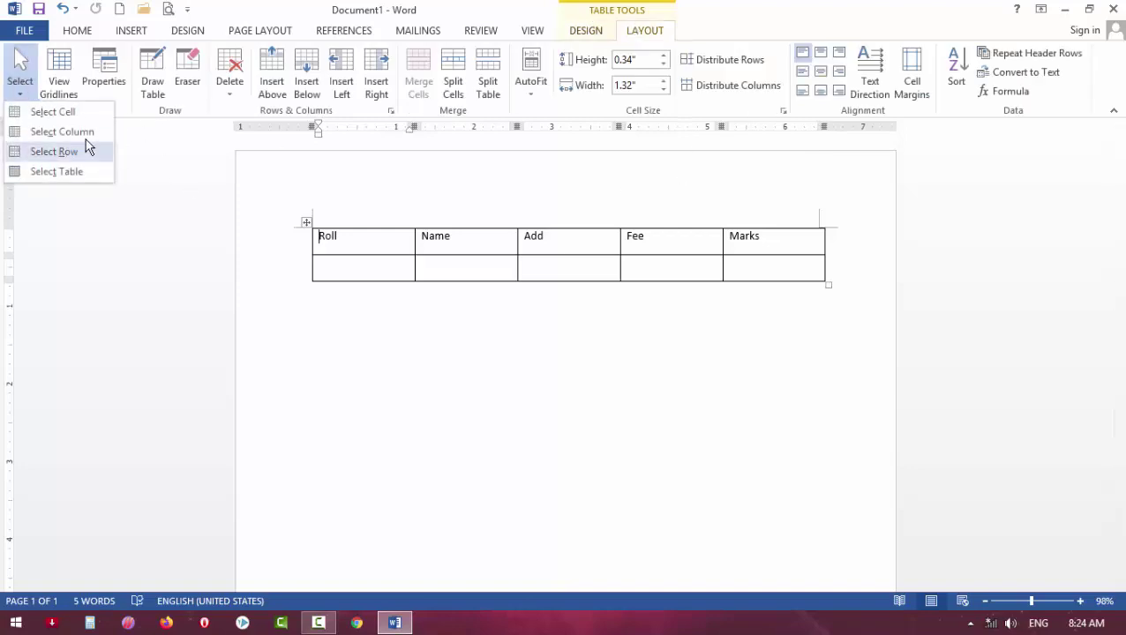
{"action": "left_click", "coordinate": [74, 118]}
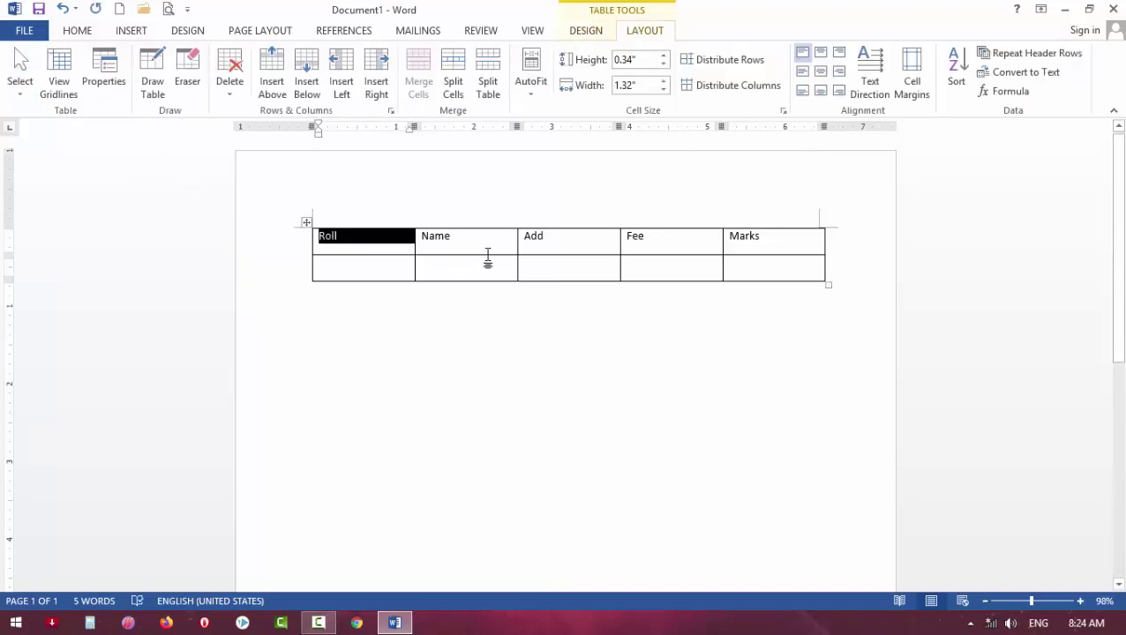
{"action": "left_click", "coordinate": [562, 243]}
{"action": "left_click", "coordinate": [21, 92]}
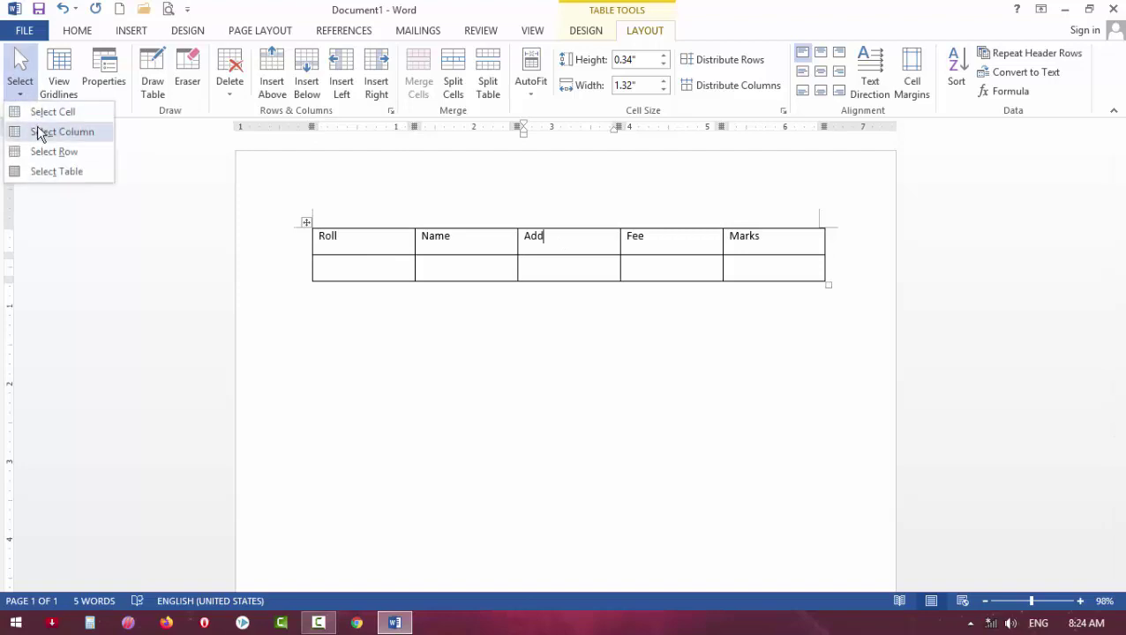
{"action": "left_click", "coordinate": [38, 121]}
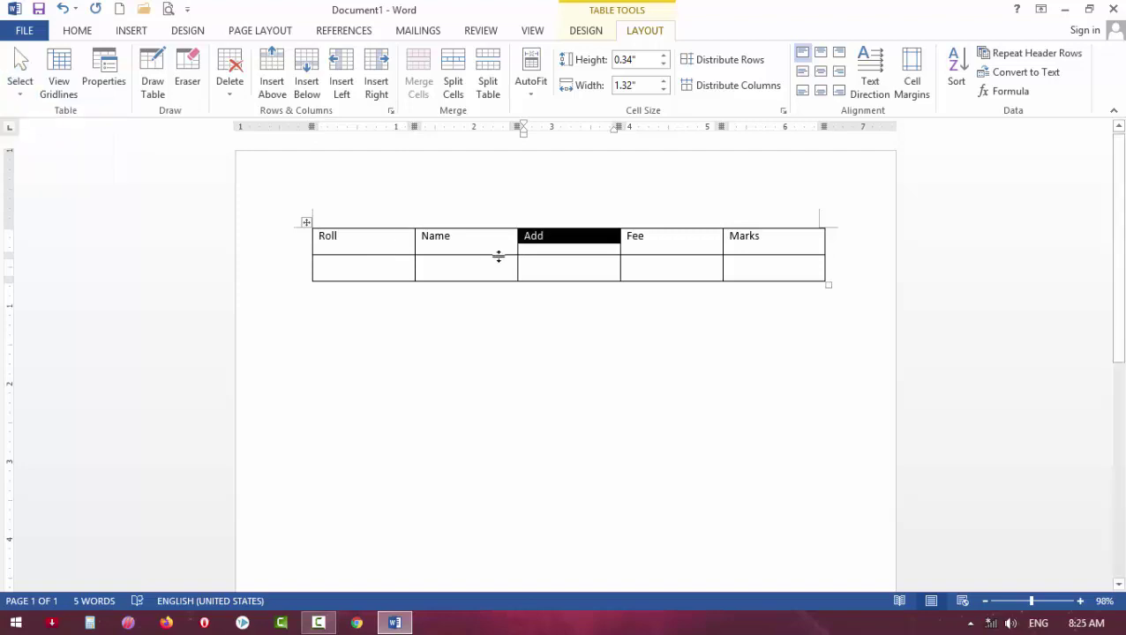
{"action": "left_click", "coordinate": [703, 244]}
{"action": "left_click", "coordinate": [21, 92]}
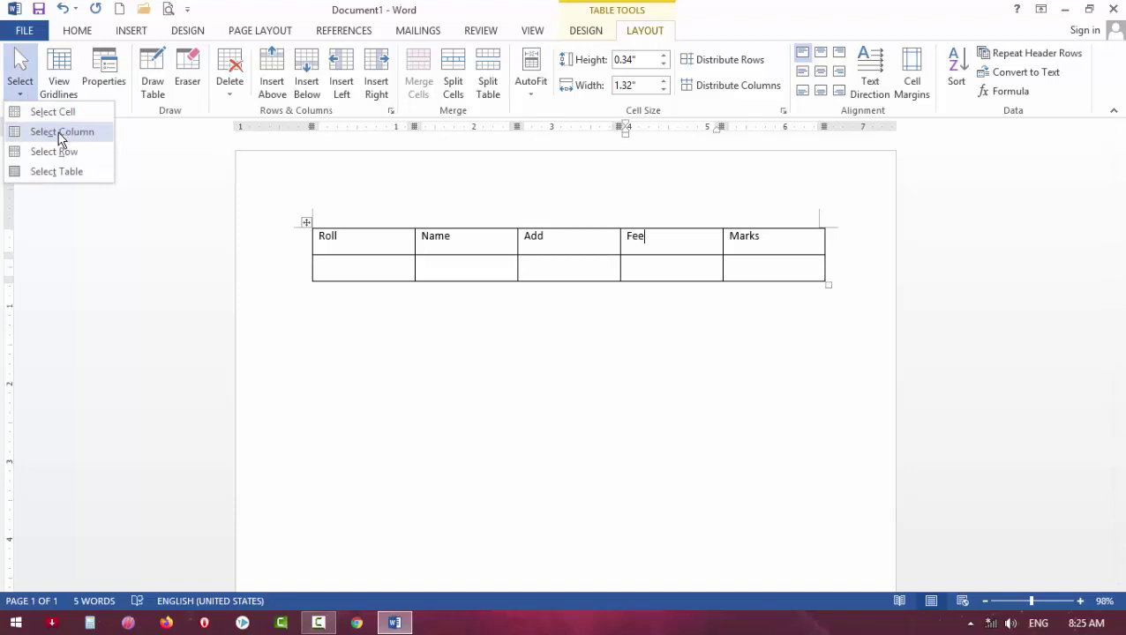
{"action": "left_click", "coordinate": [60, 139]}
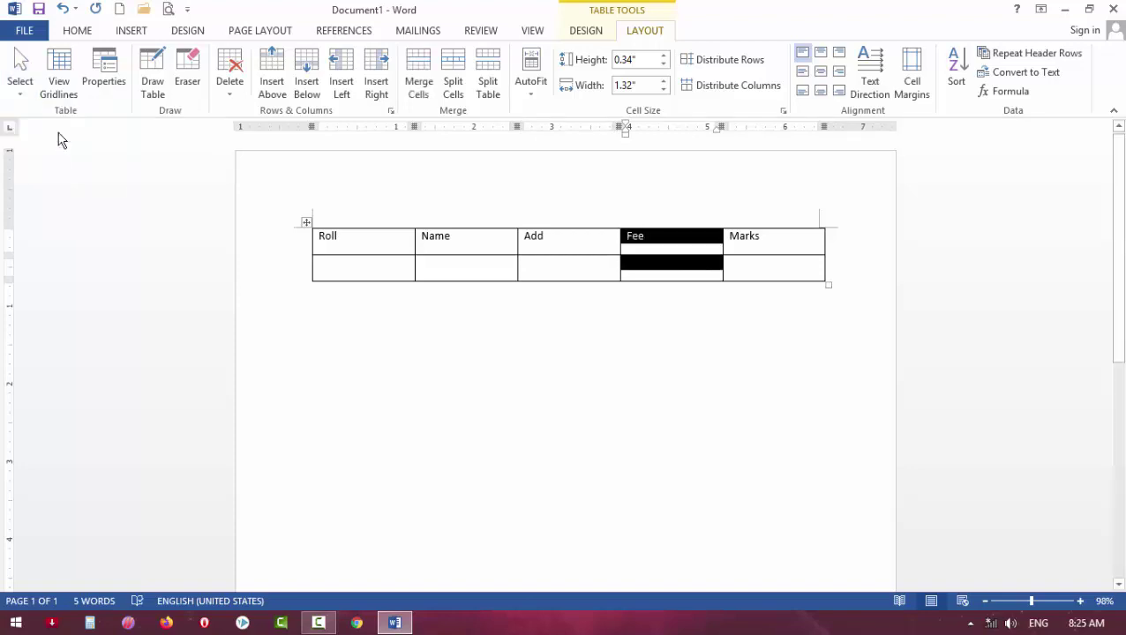
{"action": "left_click", "coordinate": [362, 251]}
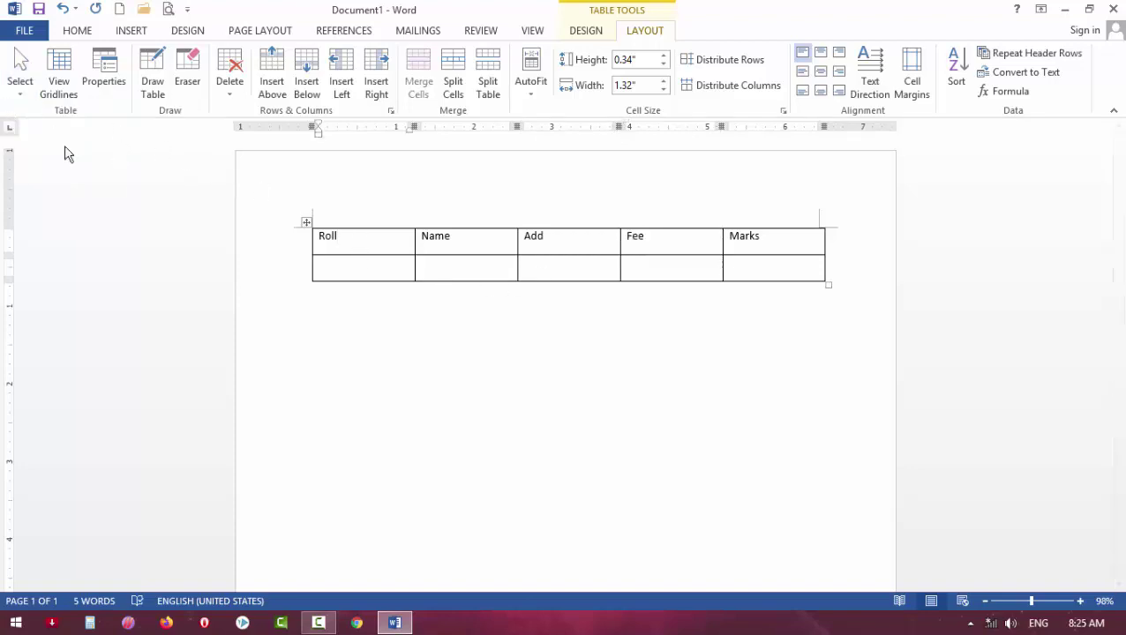
{"action": "left_click", "coordinate": [332, 266]}
{"action": "left_click", "coordinate": [18, 97]}
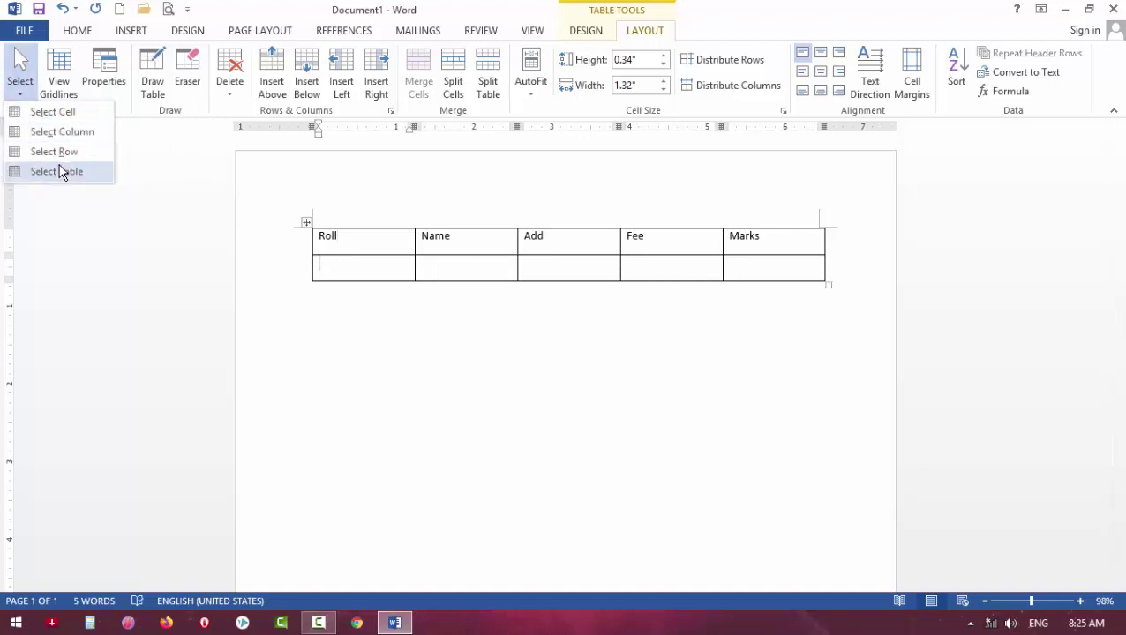
{"action": "left_click", "coordinate": [60, 152]}
{"action": "left_click", "coordinate": [19, 92]}
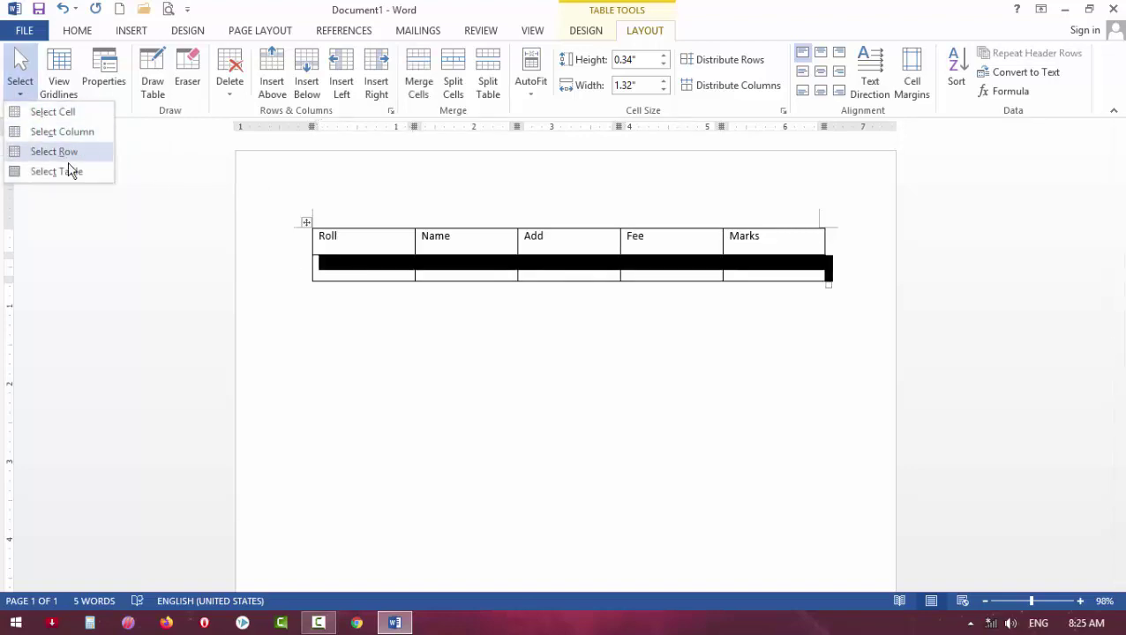
{"action": "left_click", "coordinate": [69, 172]}
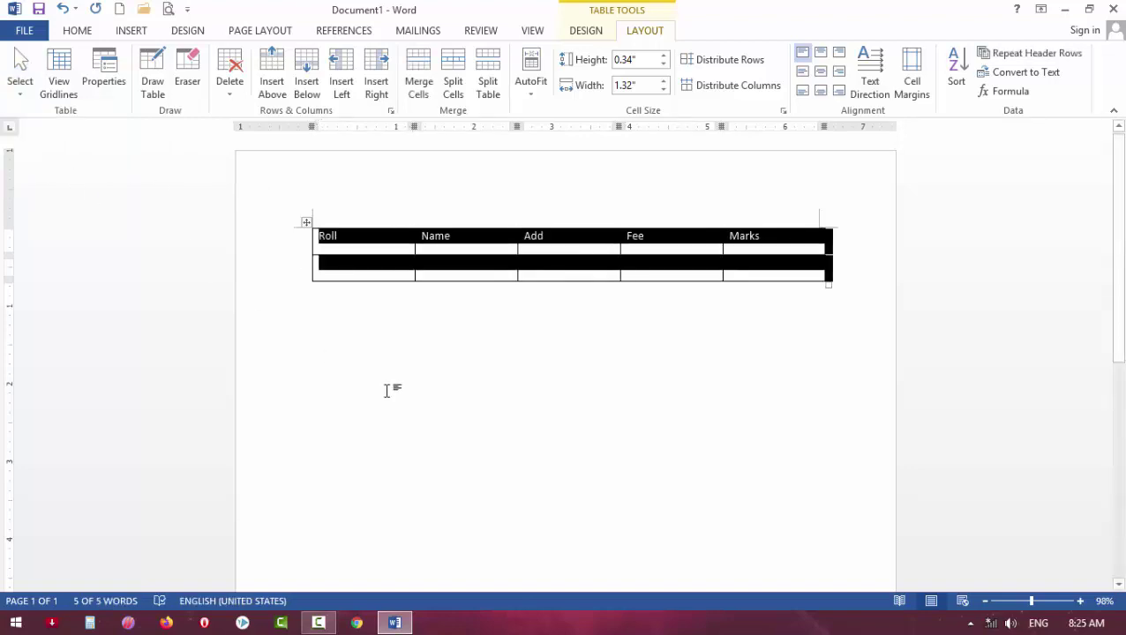
{"action": "left_click", "coordinate": [474, 247]}
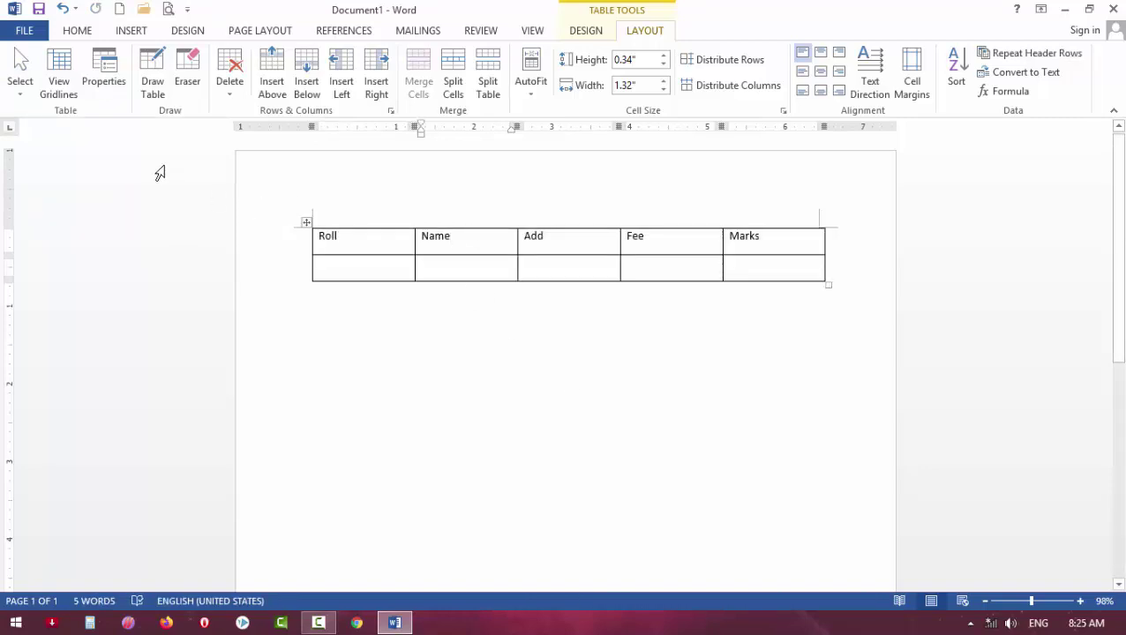
{"action": "left_click", "coordinate": [60, 84]}
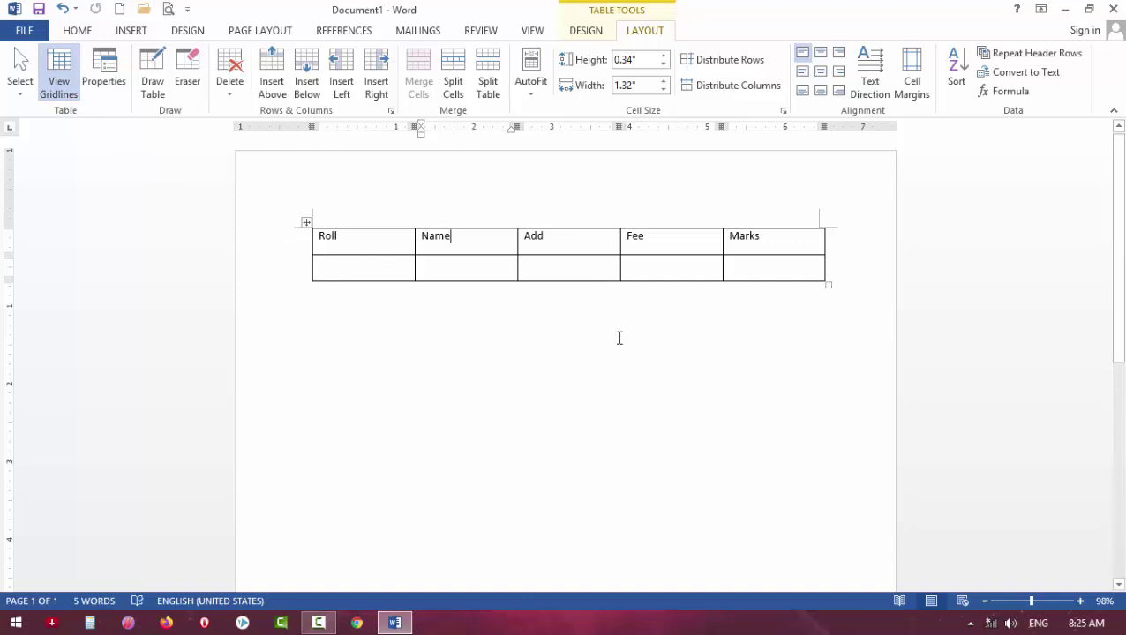
{"action": "left_click", "coordinate": [440, 307]}
{"action": "left_click", "coordinate": [379, 262]}
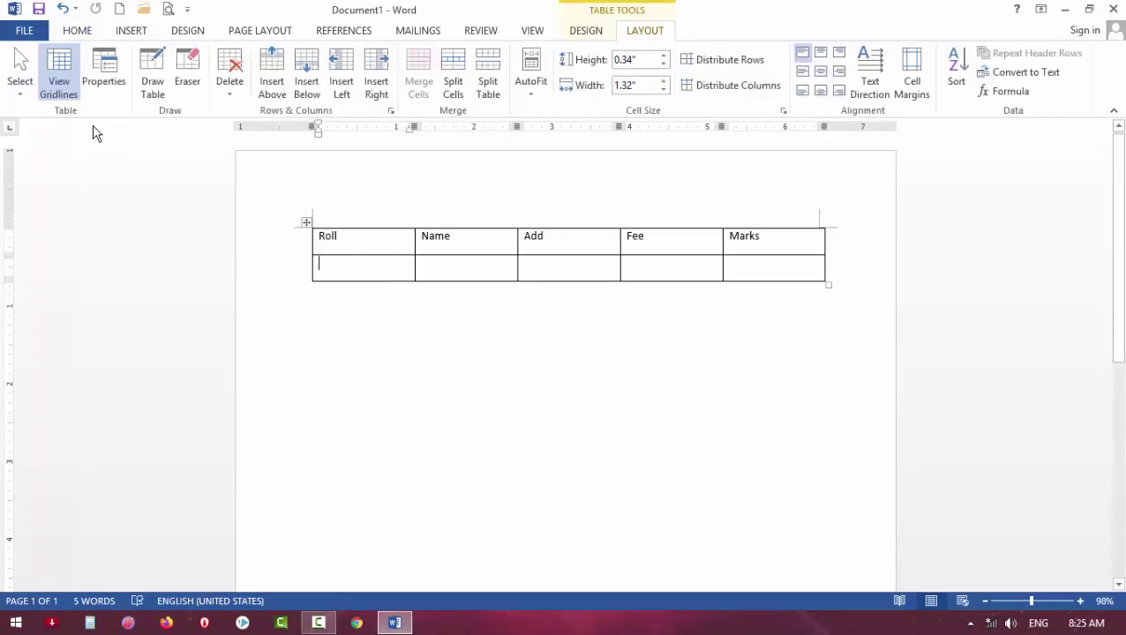
{"action": "left_click", "coordinate": [60, 84]}
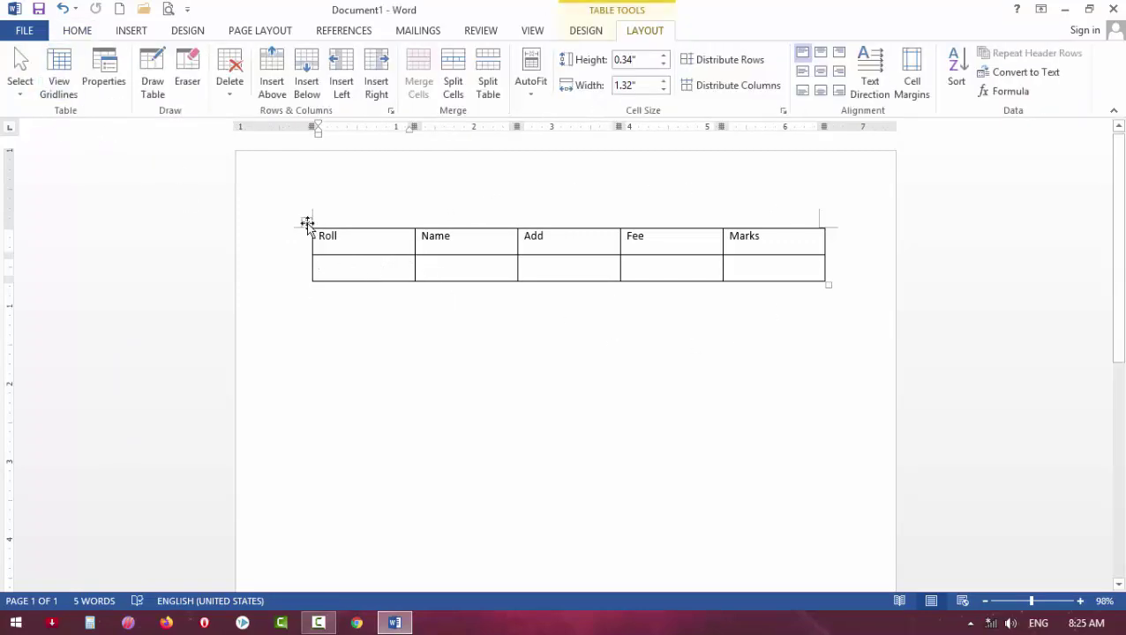
{"action": "left_click", "coordinate": [306, 222]}
{"action": "left_click", "coordinate": [59, 84]}
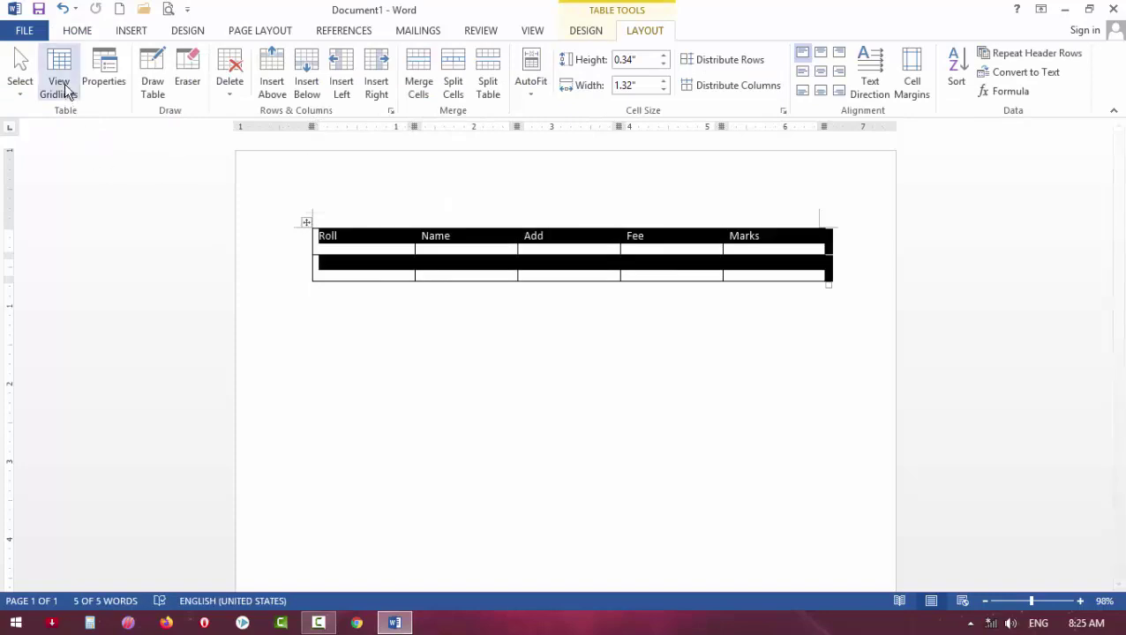
{"action": "left_click", "coordinate": [562, 279]}
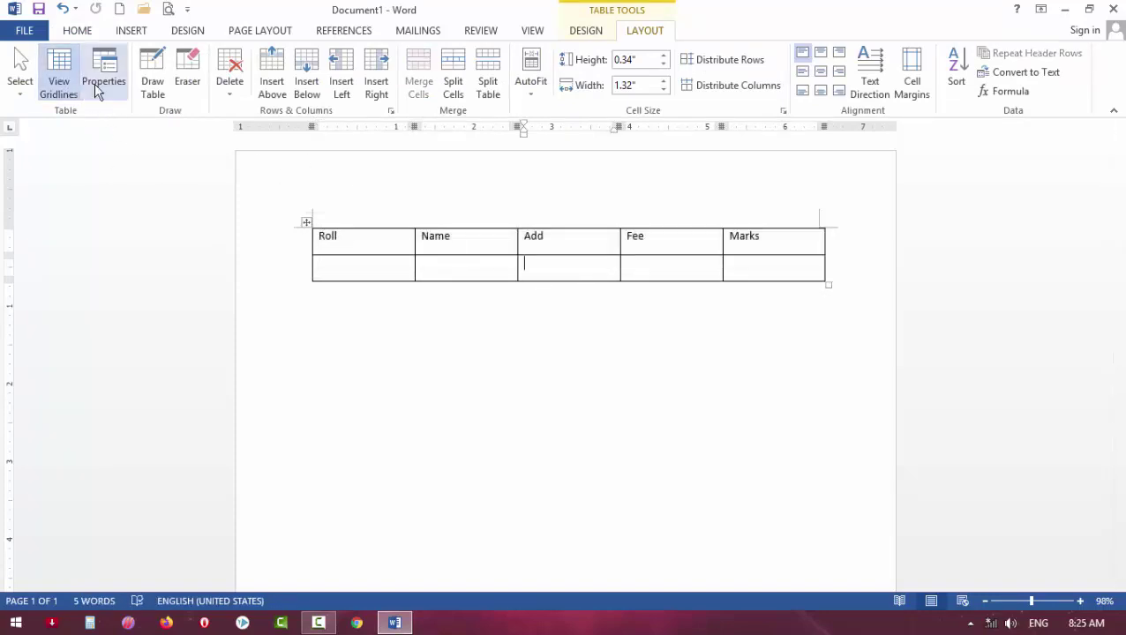
{"action": "left_click", "coordinate": [49, 88]}
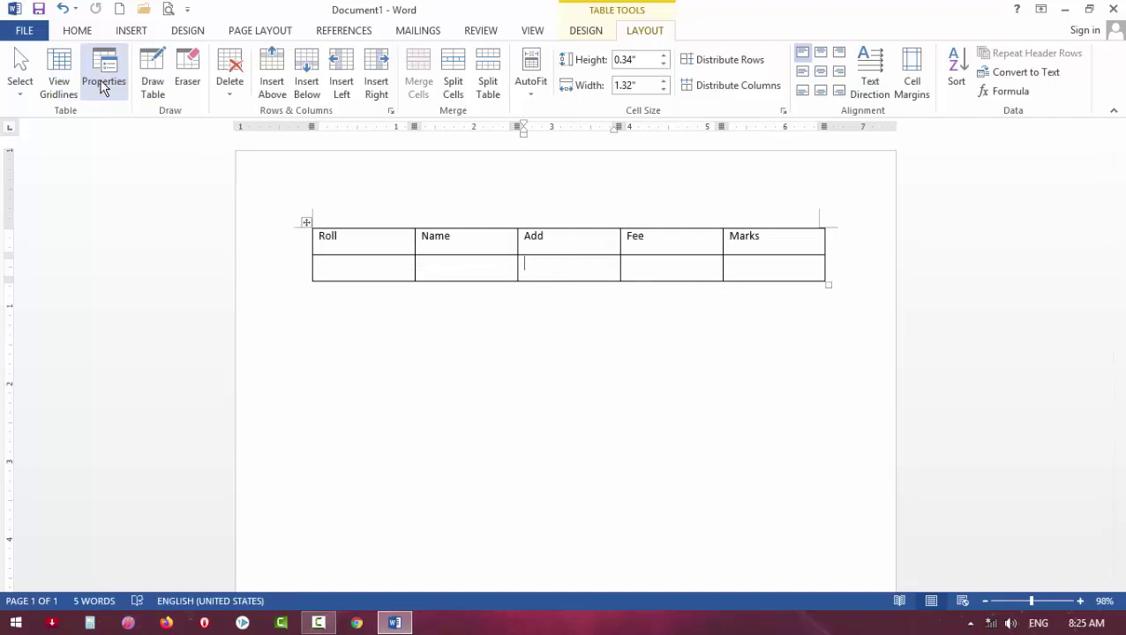
{"action": "left_click", "coordinate": [103, 88]}
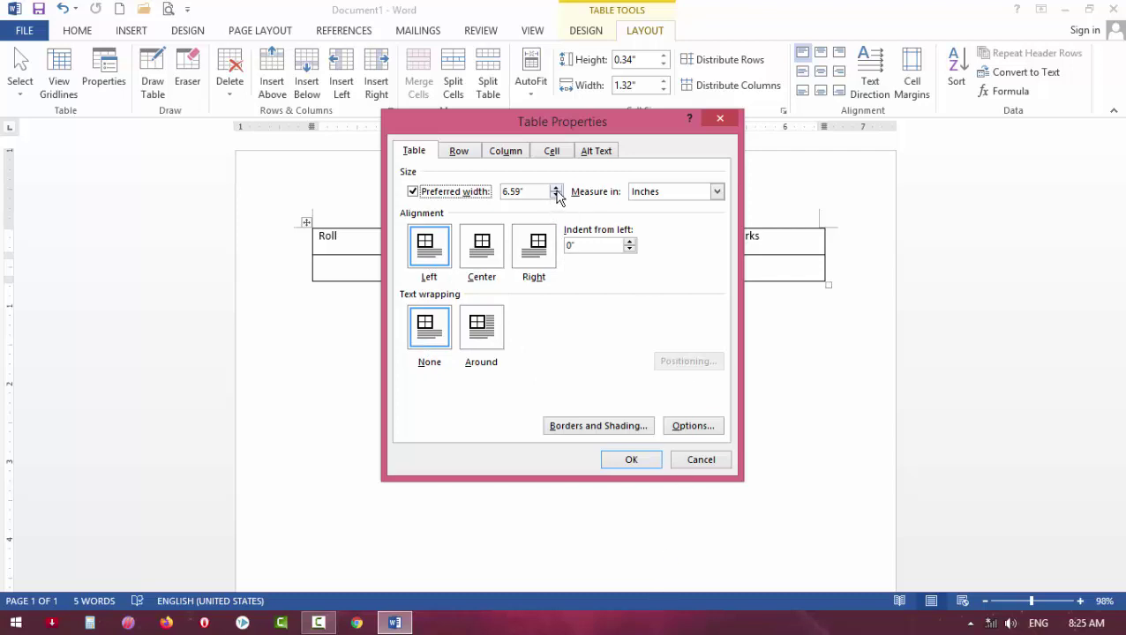
{"action": "left_click", "coordinate": [706, 459]}
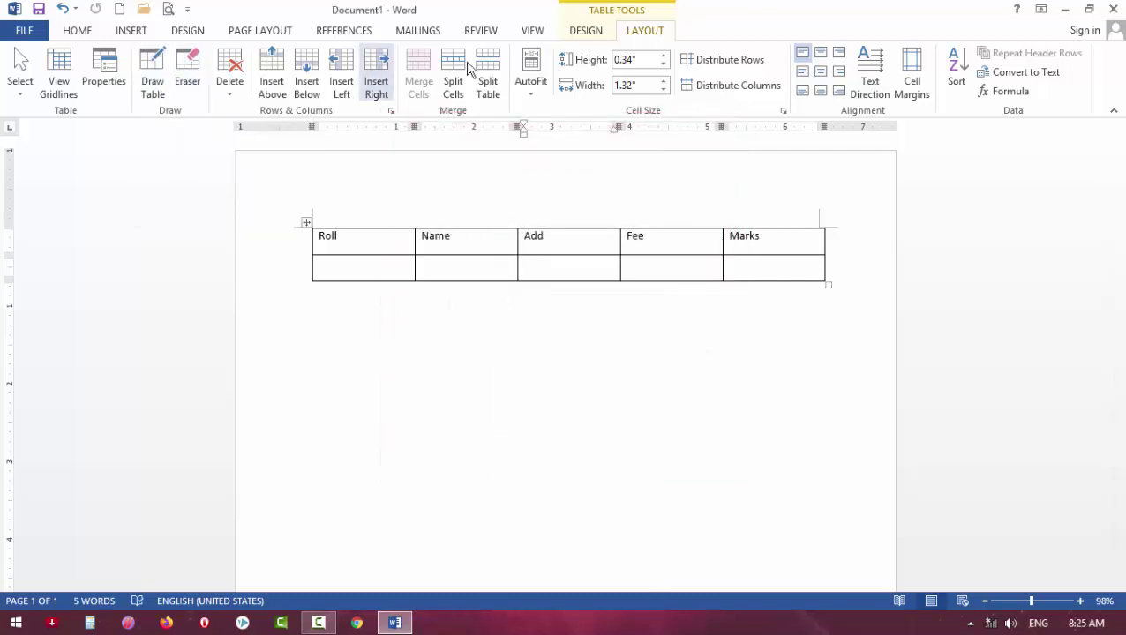
- Draw a large freehand table below the existing one using Draw Table
{"action": "left_click", "coordinate": [137, 32]}
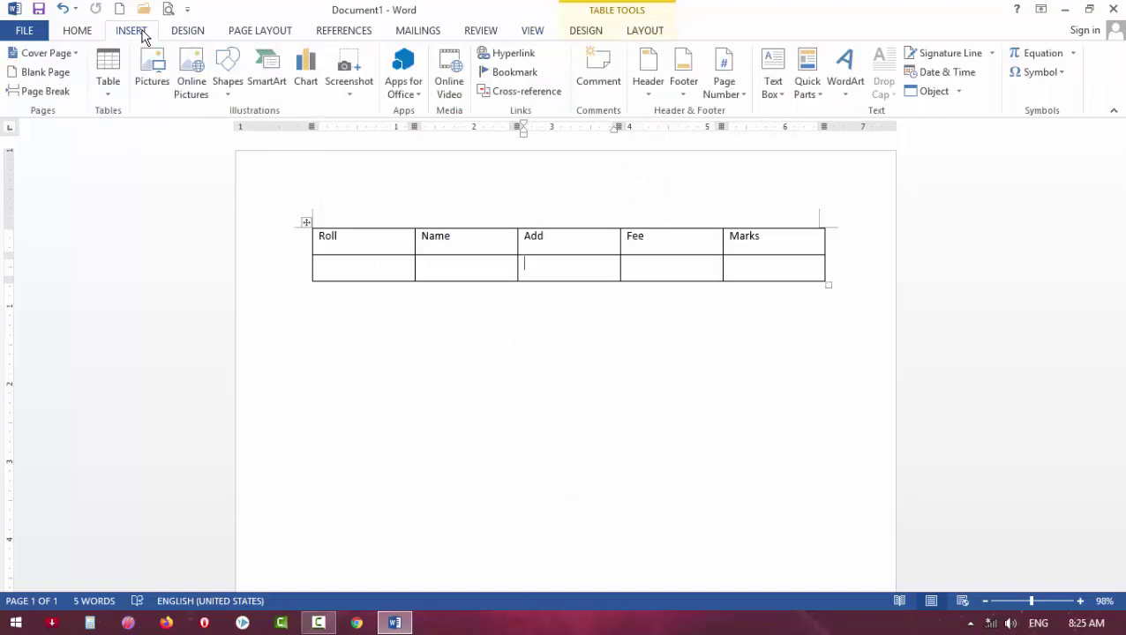
{"action": "left_click", "coordinate": [110, 88]}
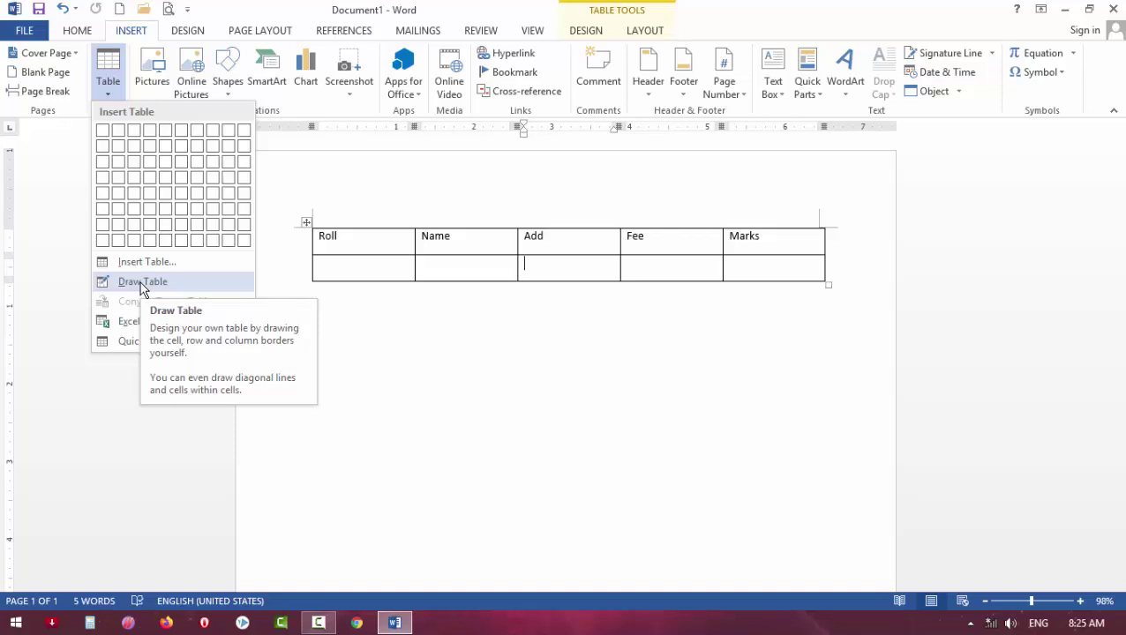
{"action": "left_click", "coordinate": [649, 37]}
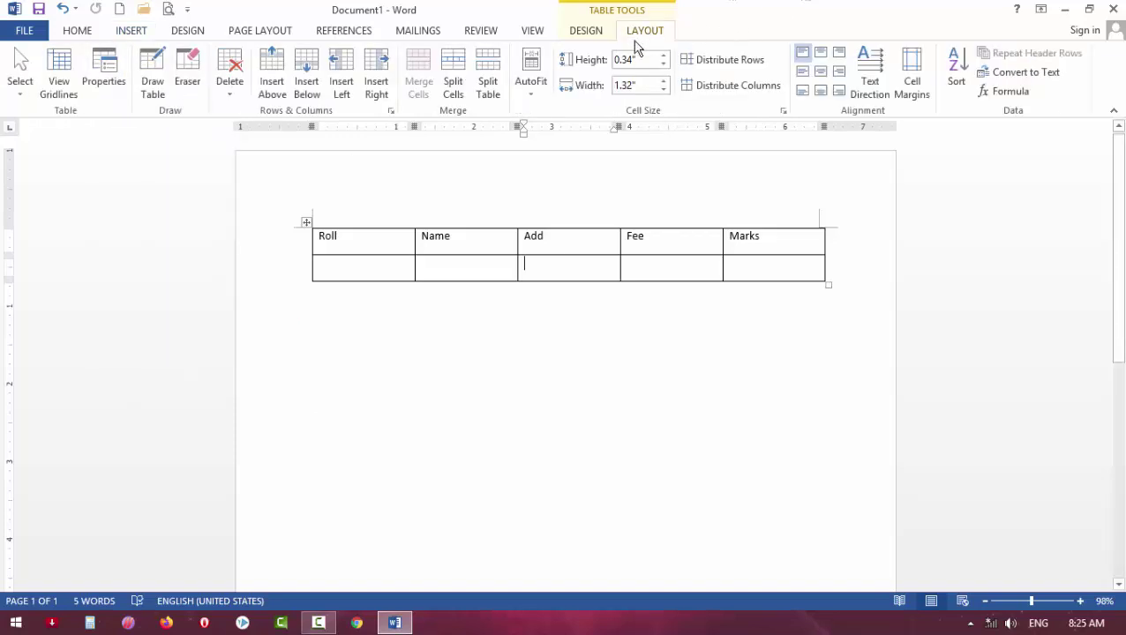
{"action": "left_click", "coordinate": [157, 91]}
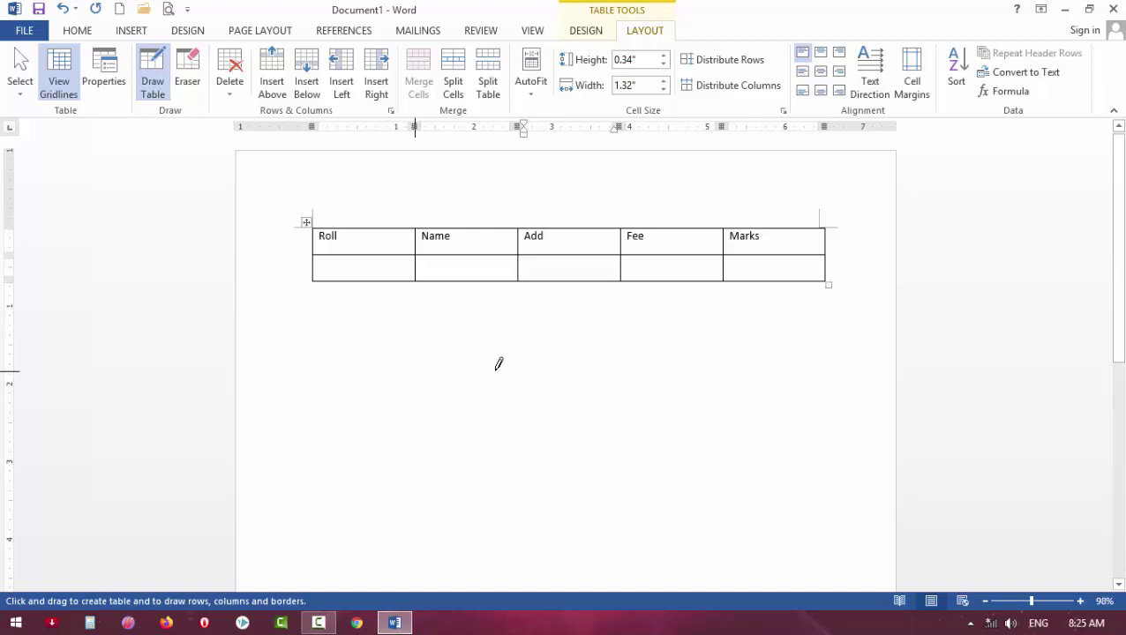
{"action": "left_click_drag", "start_coordinate": [504, 434], "coordinate": [782, 530]}
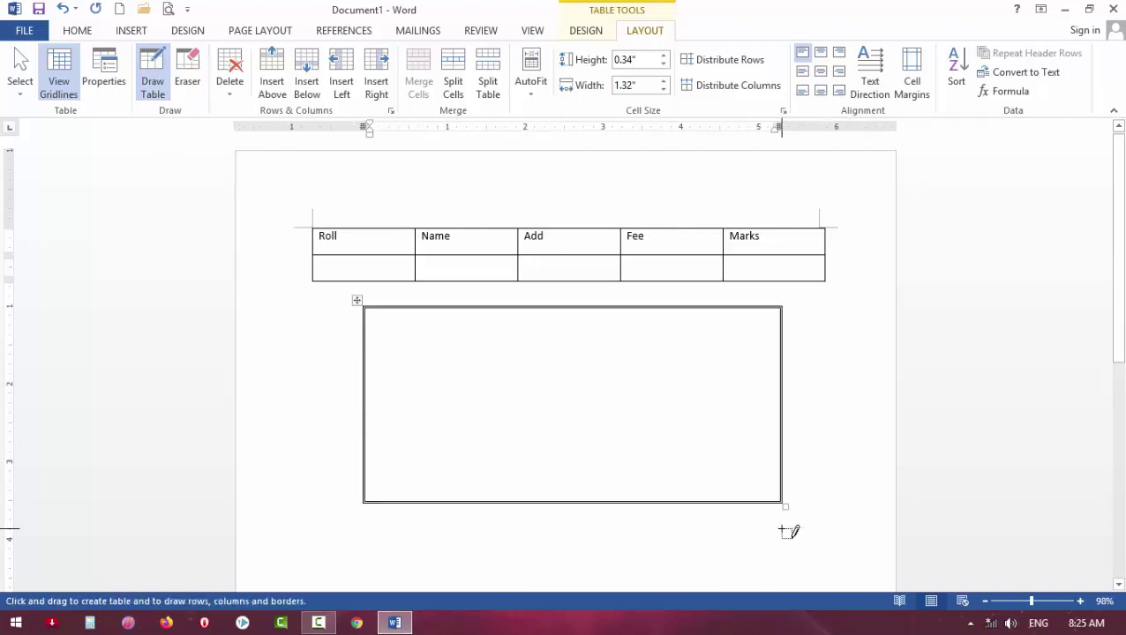
- Draw a thin nested table, a nested 2-row, 4-column grid, and a bottom row inside it
{"action": "left_click_drag", "start_coordinate": [372, 369], "coordinate": [733, 394]}
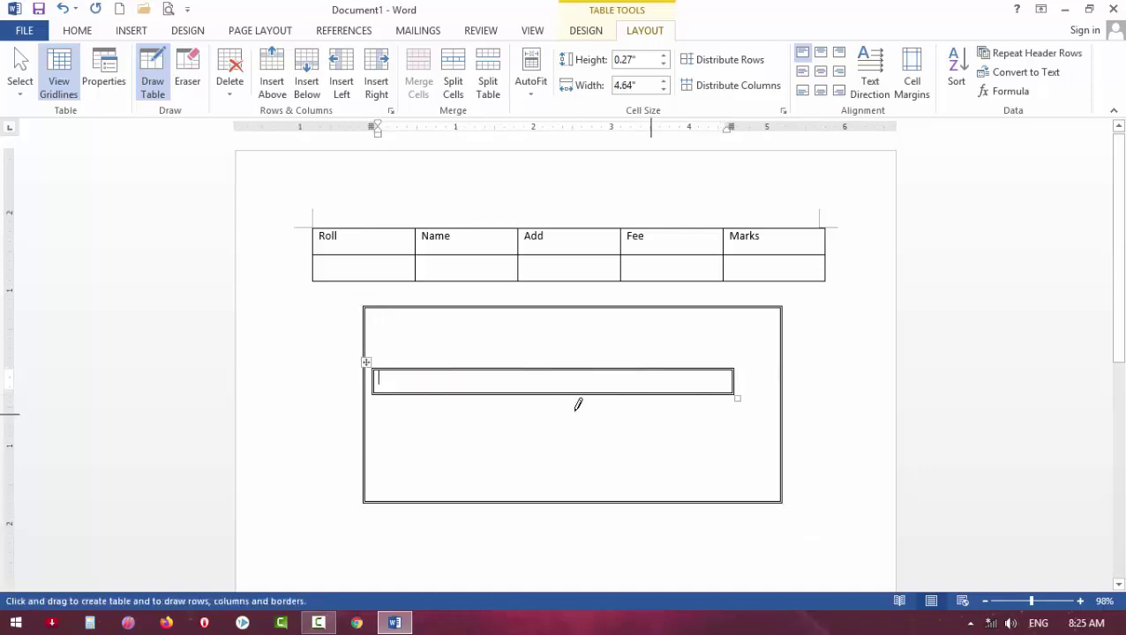
{"action": "left_click_drag", "start_coordinate": [440, 418], "coordinate": [698, 482]}
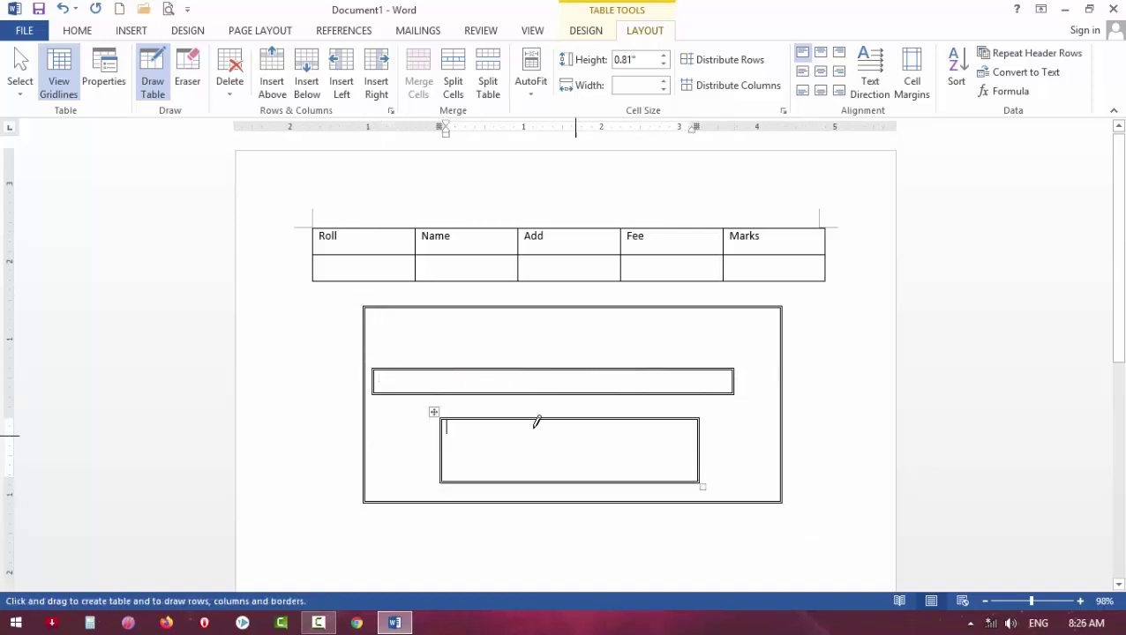
{"action": "left_click_drag", "start_coordinate": [533, 427], "coordinate": [540, 467]}
{"action": "left_click_drag", "start_coordinate": [621, 414], "coordinate": [630, 460]}
{"action": "left_click_drag", "start_coordinate": [503, 447], "coordinate": [684, 448]}
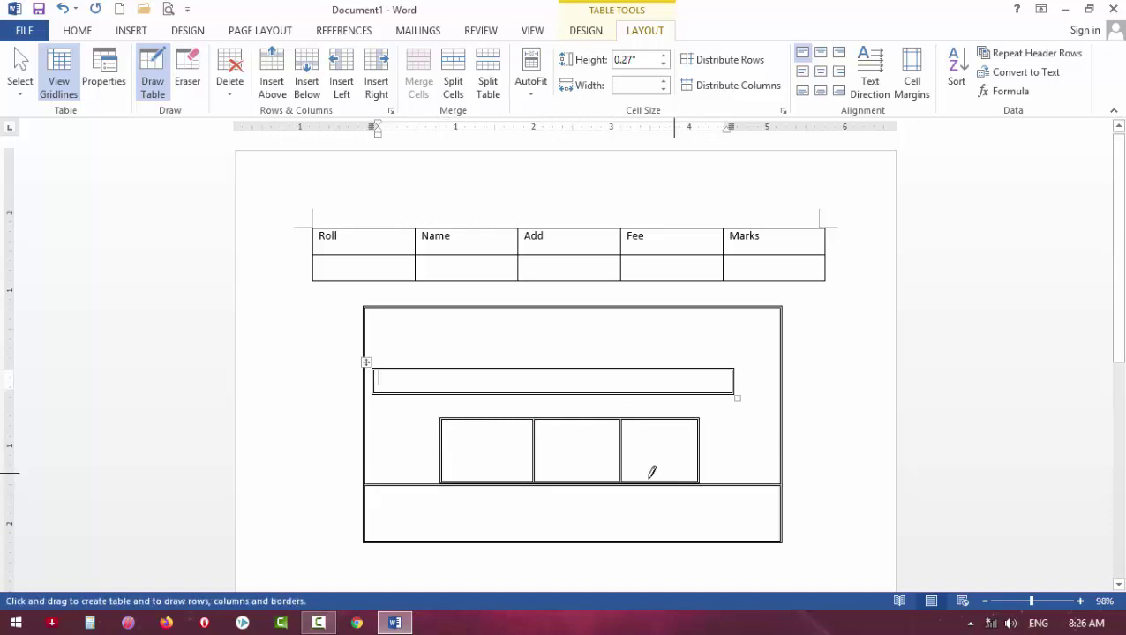
{"action": "left_click_drag", "start_coordinate": [447, 445], "coordinate": [665, 452]}
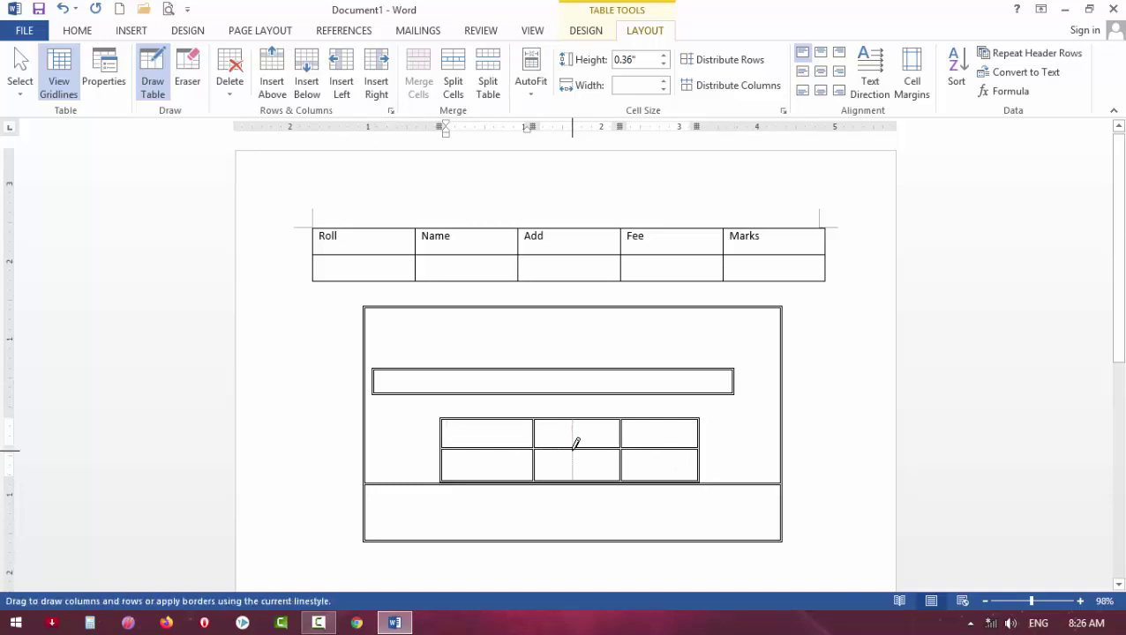
{"action": "left_click_drag", "start_coordinate": [575, 444], "coordinate": [573, 477]}
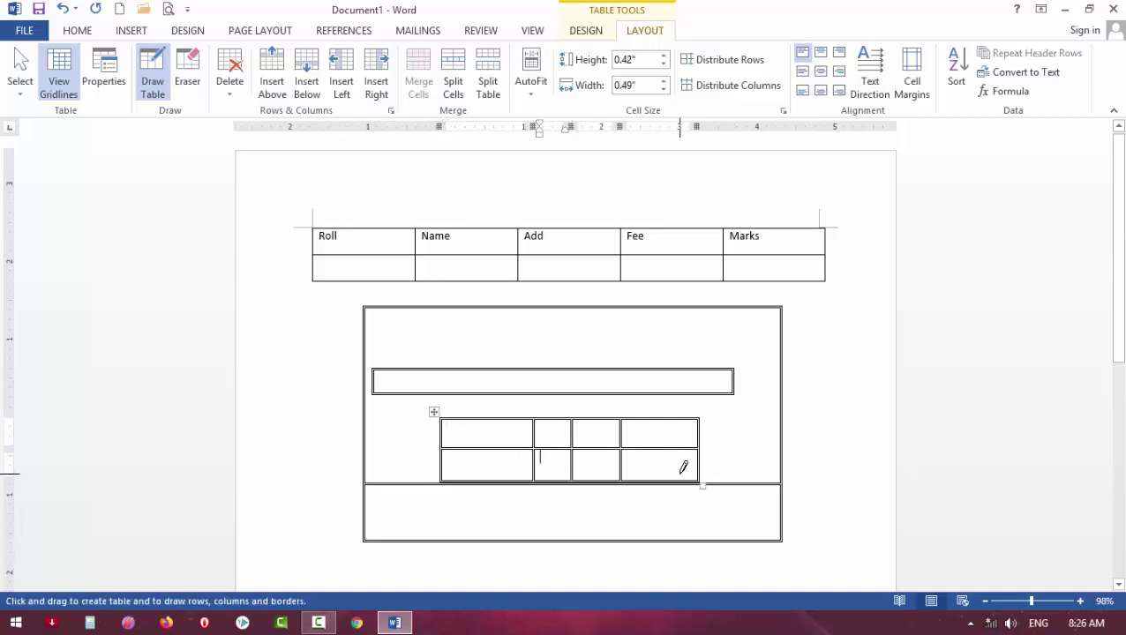
- Erase the drawn grid lines, both nested tables and the outer table's borders with the Eraser
{"action": "left_click", "coordinate": [187, 72]}
{"action": "left_click_drag", "start_coordinate": [473, 431], "coordinate": [657, 468]}
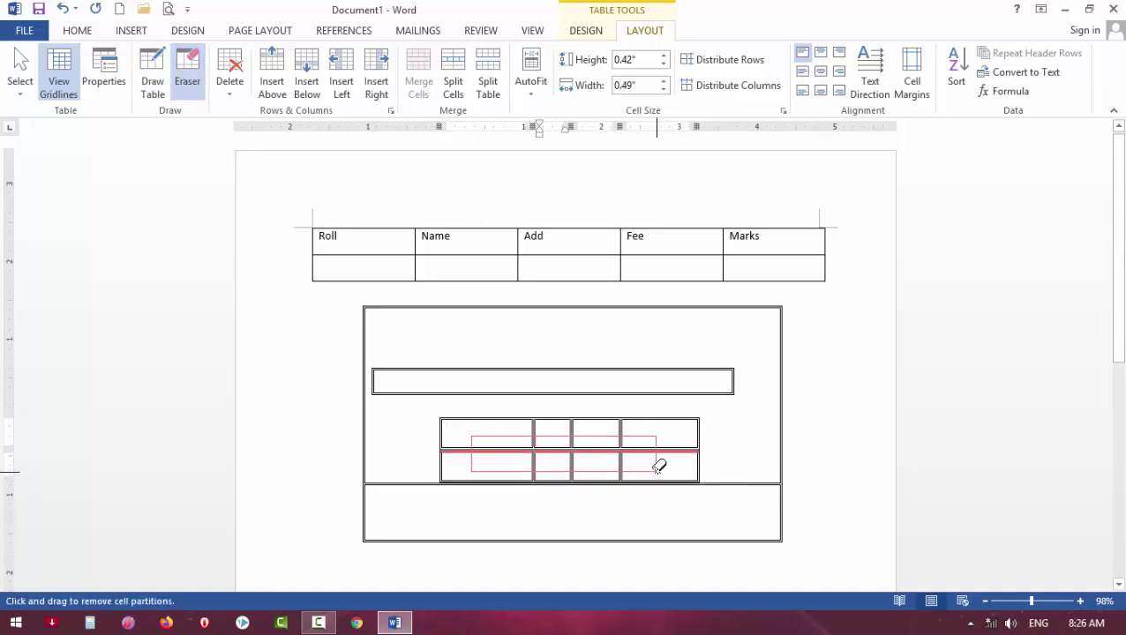
{"action": "mouse_move", "coordinate": [516, 438]}
{"action": "left_mouse_down"}
{"action": "mouse_move", "coordinate": [565, 451]}
{"action": "mouse_move", "coordinate": [663, 510]}
{"action": "left_mouse_up"}
{"action": "left_click_drag", "start_coordinate": [528, 339], "coordinate": [788, 469]}
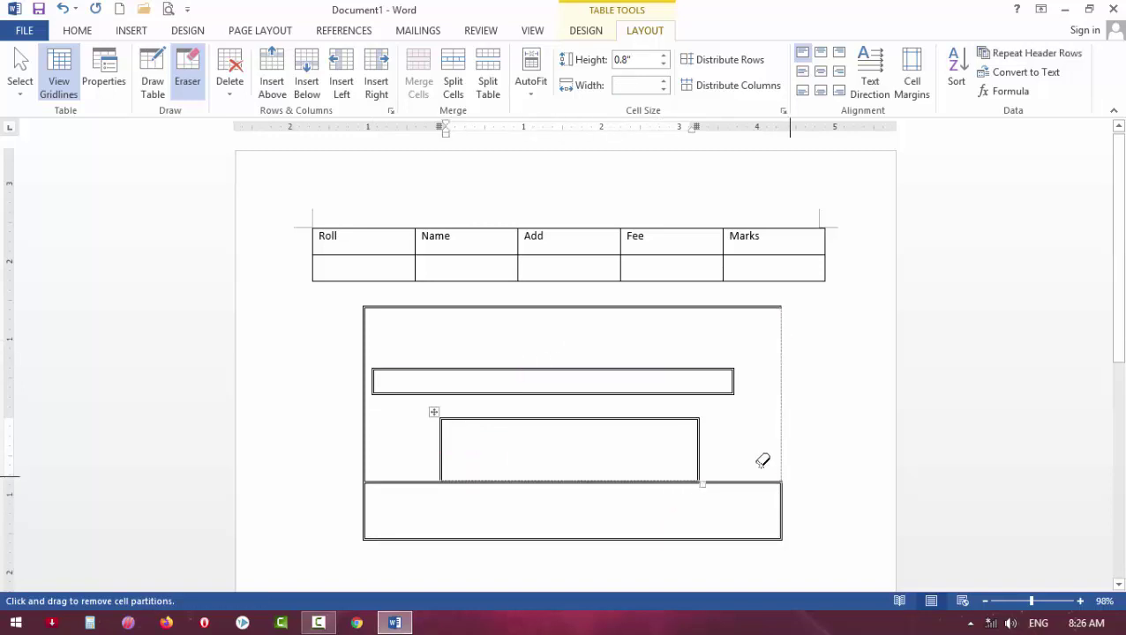
{"action": "left_click", "coordinate": [379, 349]}
{"action": "left_click_drag", "start_coordinate": [372, 353], "coordinate": [724, 406]}
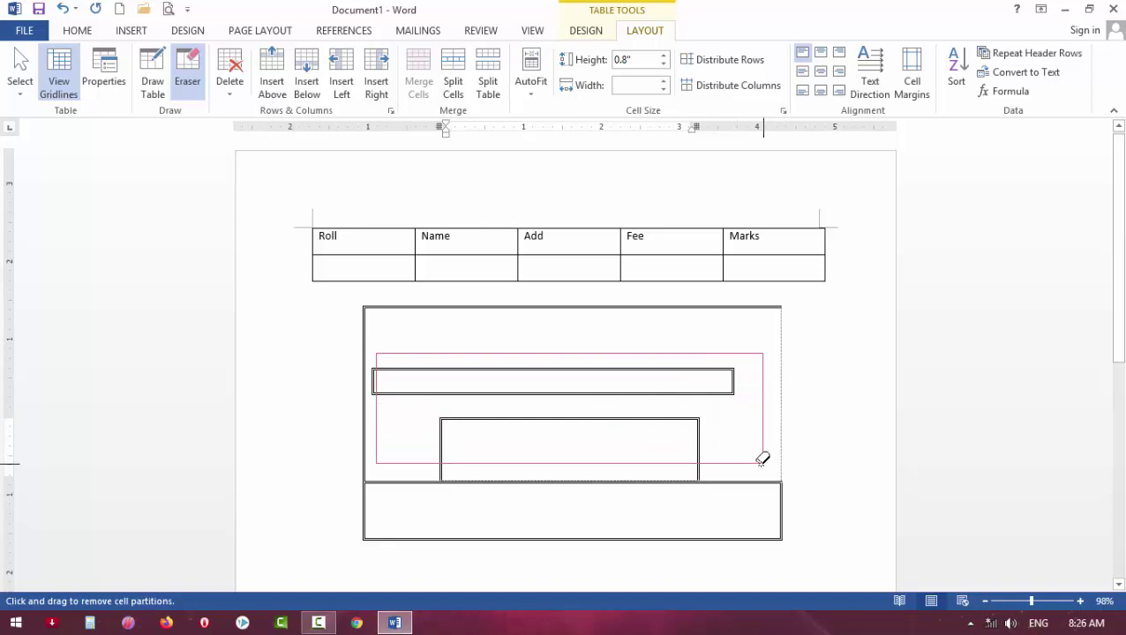
{"action": "left_click_drag", "start_coordinate": [393, 393], "coordinate": [719, 467]}
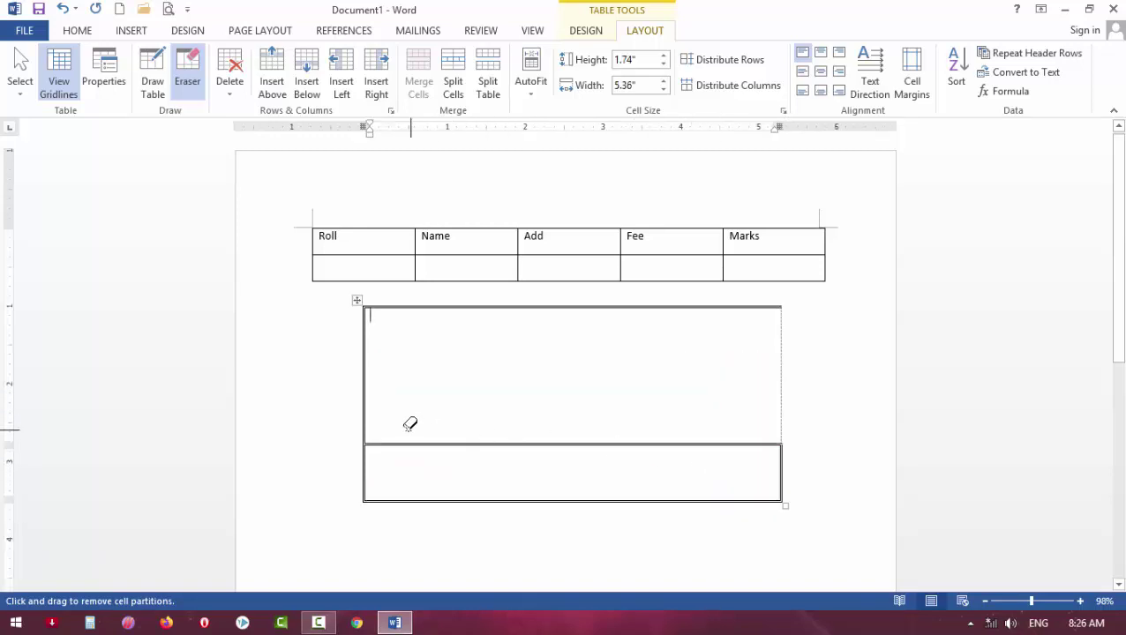
{"action": "left_click_drag", "start_coordinate": [410, 424], "coordinate": [647, 478]}
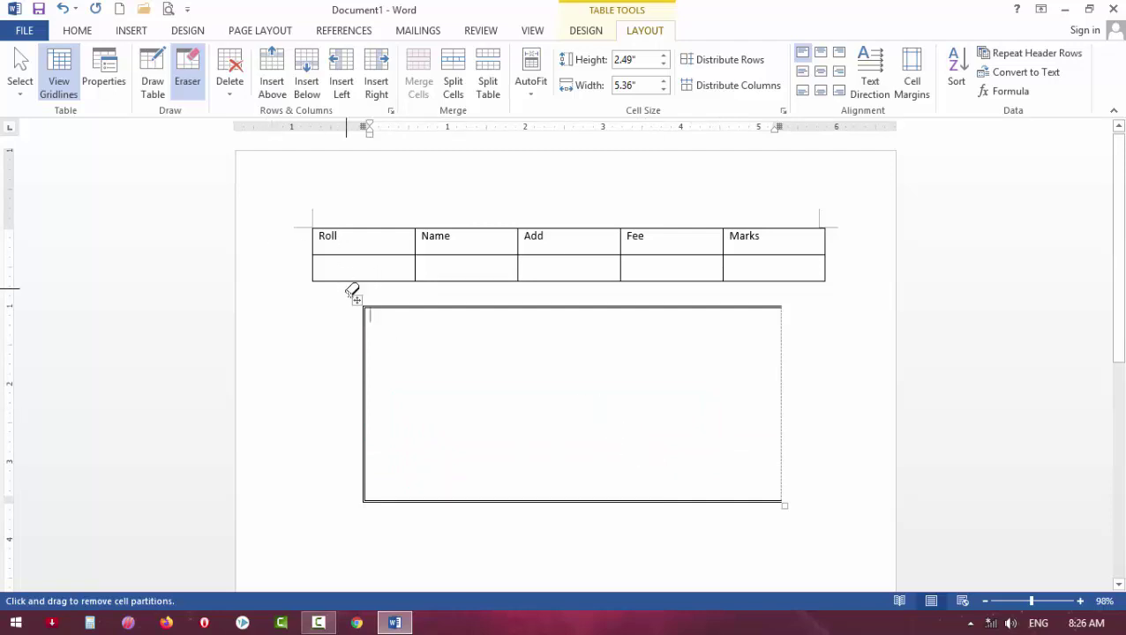
{"action": "mouse_move", "coordinate": [347, 292]}
{"action": "left_mouse_down"}
{"action": "mouse_move", "coordinate": [750, 465]}
{"action": "mouse_move", "coordinate": [821, 517]}
{"action": "left_mouse_up"}
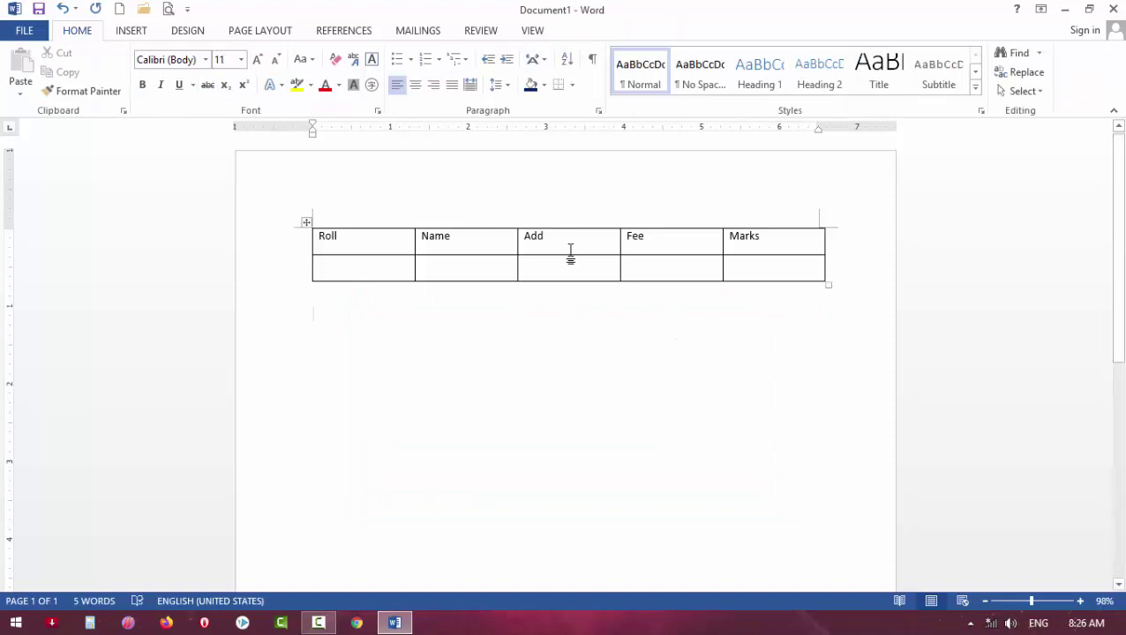
- Erase every inner border of the Roll–Marks table, then draw one full-width horizontal line across it
{"action": "left_click", "coordinate": [568, 249]}
{"action": "left_click", "coordinate": [188, 88]}
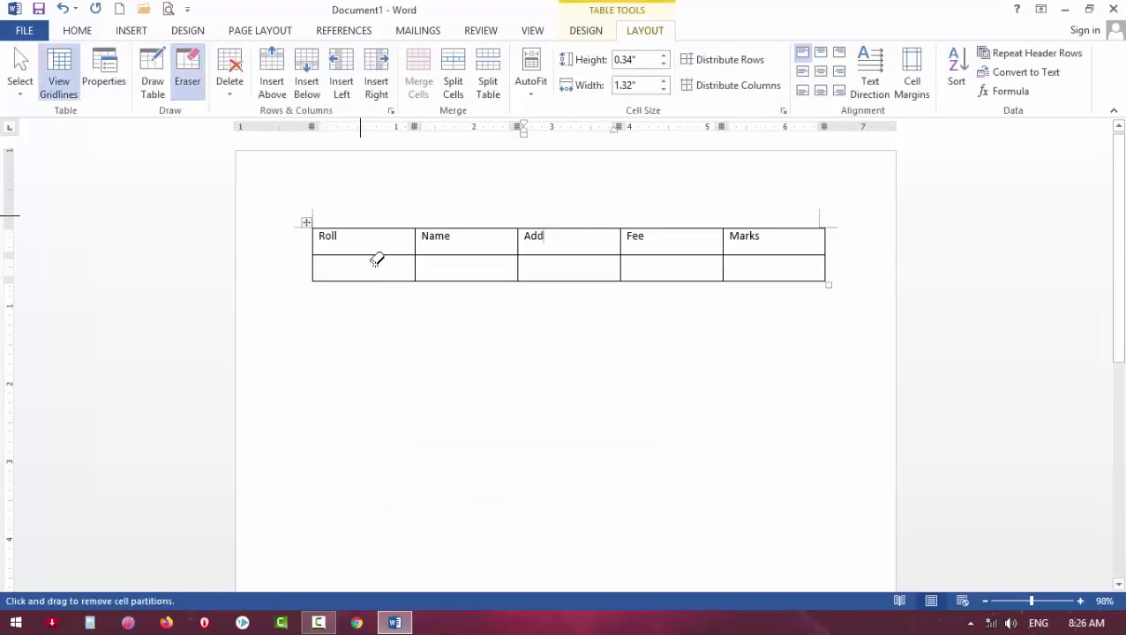
{"action": "left_click", "coordinate": [378, 254]}
{"action": "left_click", "coordinate": [472, 256]}
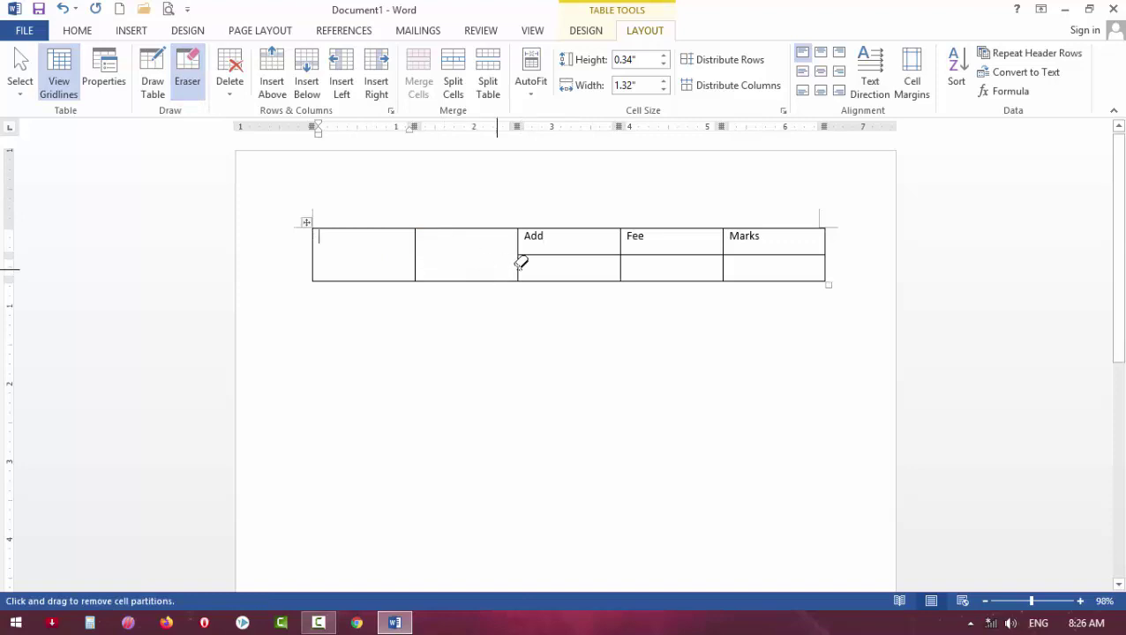
{"action": "left_click_drag", "start_coordinate": [505, 244], "coordinate": [521, 256]}
{"action": "left_click_drag", "start_coordinate": [610, 254], "coordinate": [641, 258]}
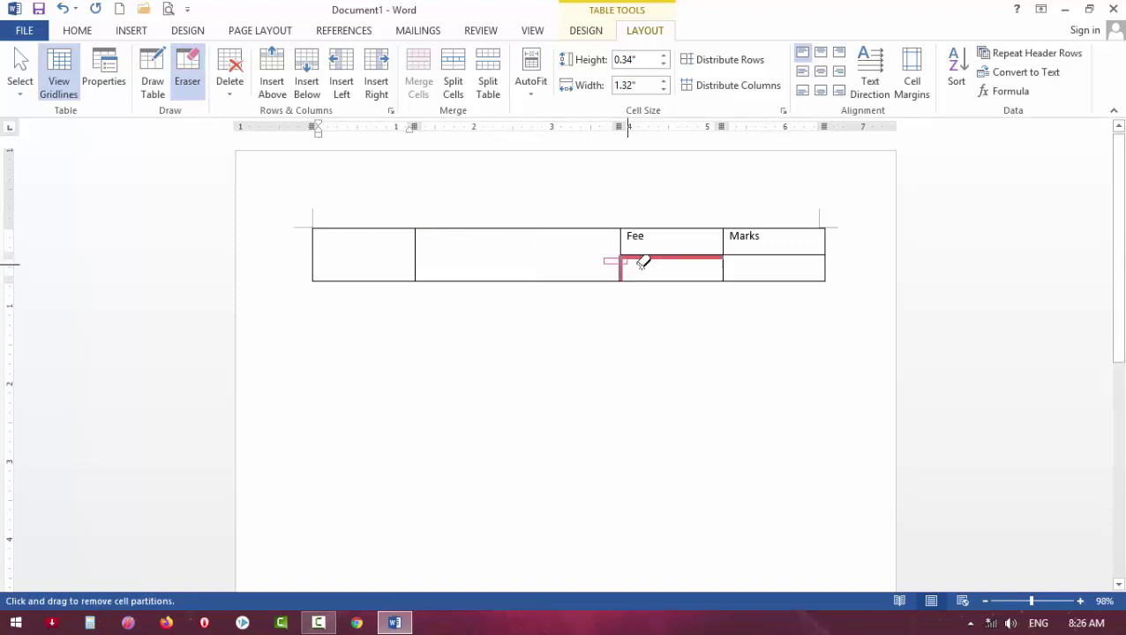
{"action": "left_click", "coordinate": [724, 255]}
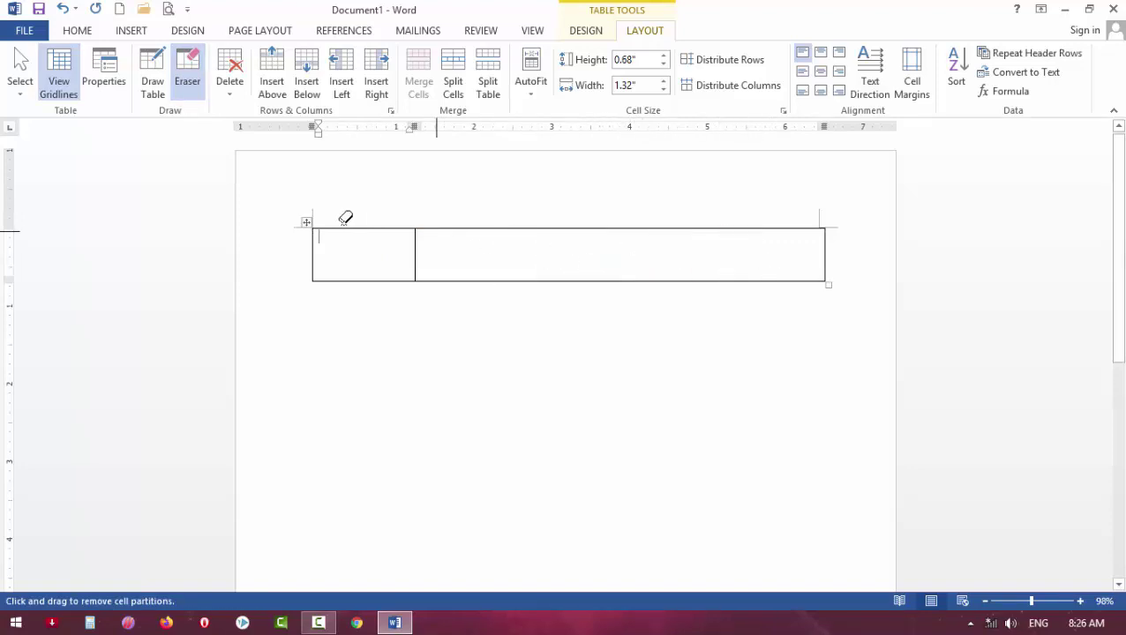
{"action": "left_click_drag", "start_coordinate": [399, 259], "coordinate": [446, 261]}
{"action": "left_click", "coordinate": [154, 87]}
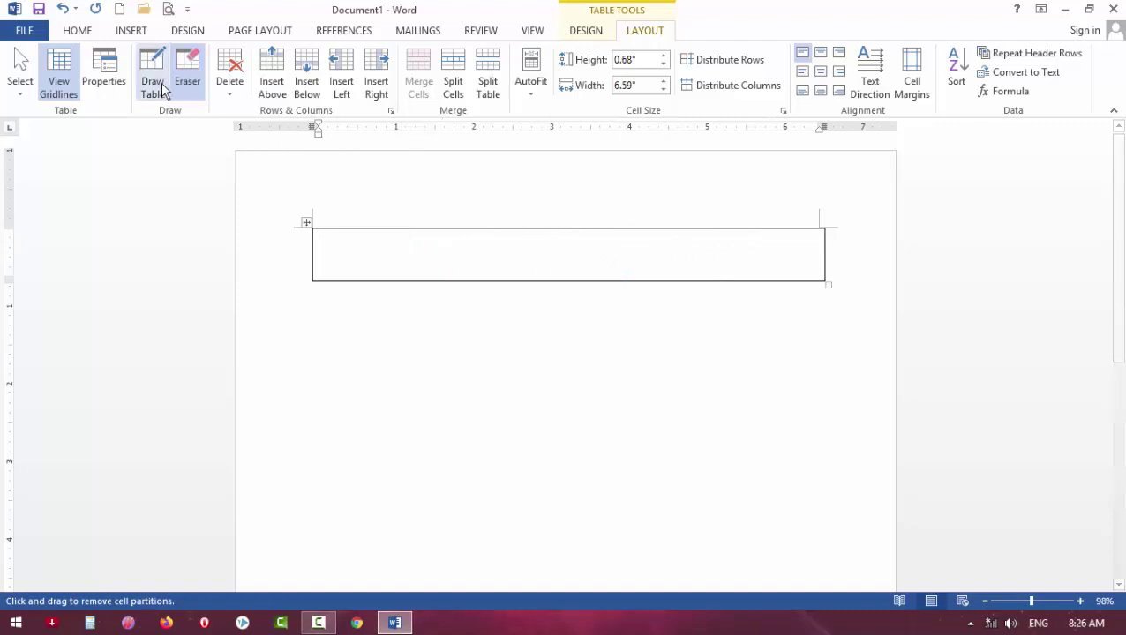
{"action": "left_click_drag", "start_coordinate": [316, 251], "coordinate": [688, 251]}
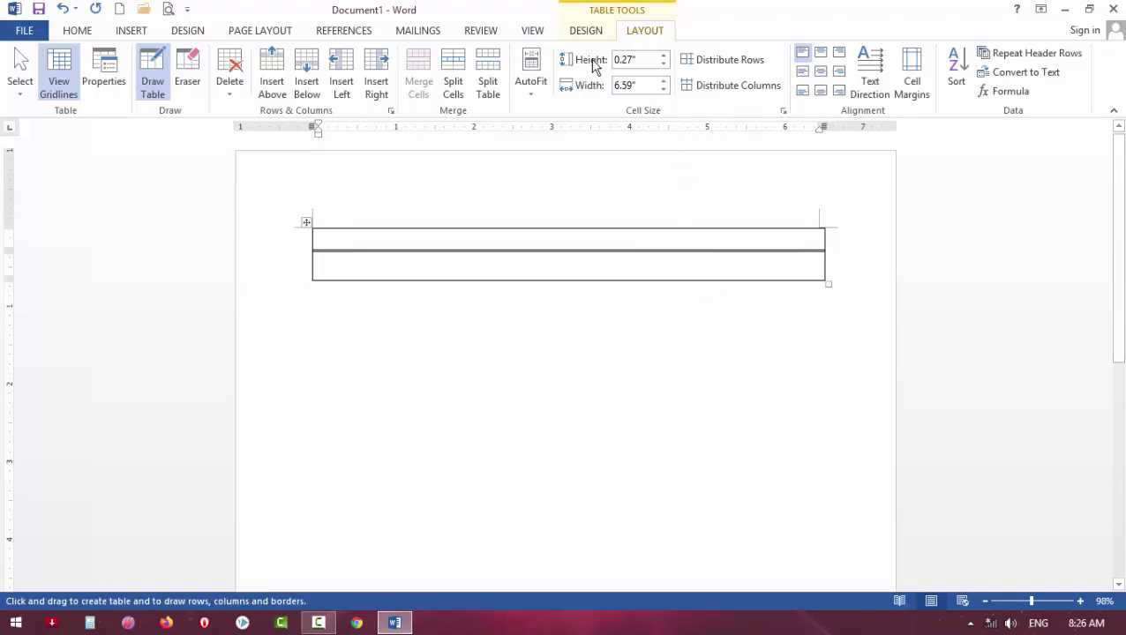
- Pick a thin single-line border style, then erase and redraw the line between the two rows
{"action": "left_click", "coordinate": [586, 30]}
{"action": "left_click", "coordinate": [701, 95]}
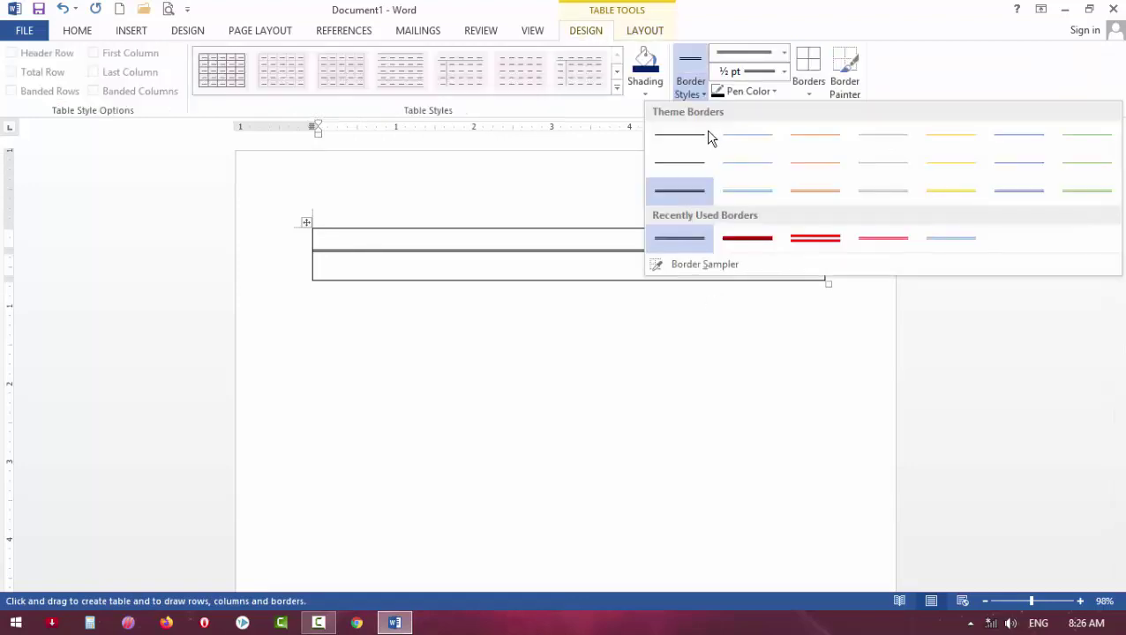
{"action": "left_click", "coordinate": [710, 139]}
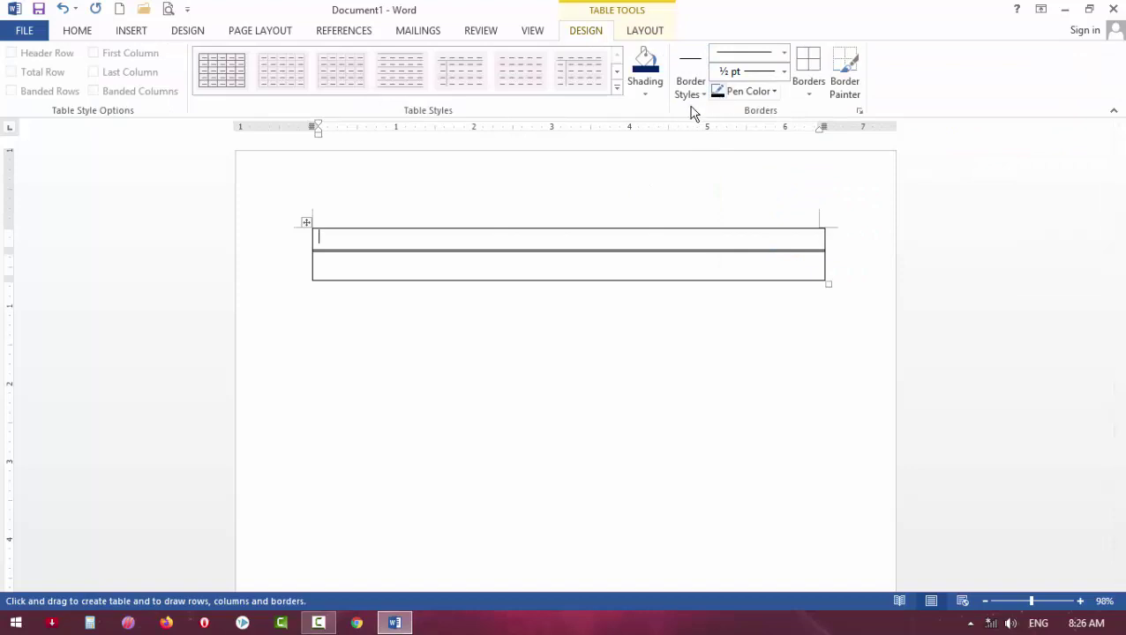
{"action": "left_click", "coordinate": [653, 34]}
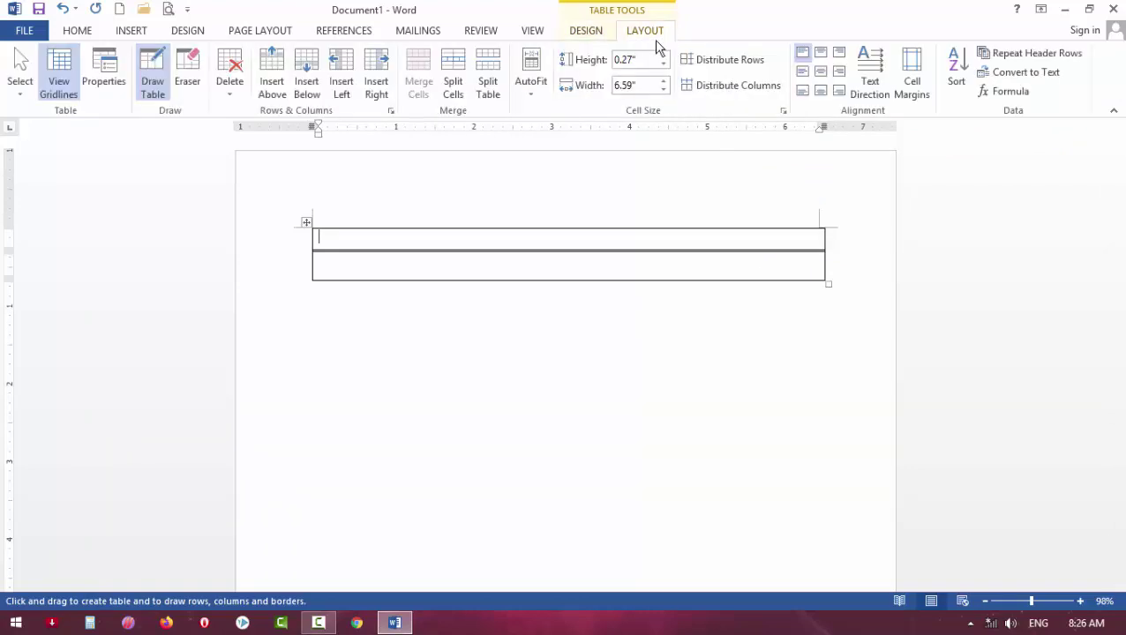
{"action": "left_click", "coordinate": [184, 78]}
{"action": "left_click", "coordinate": [408, 250]}
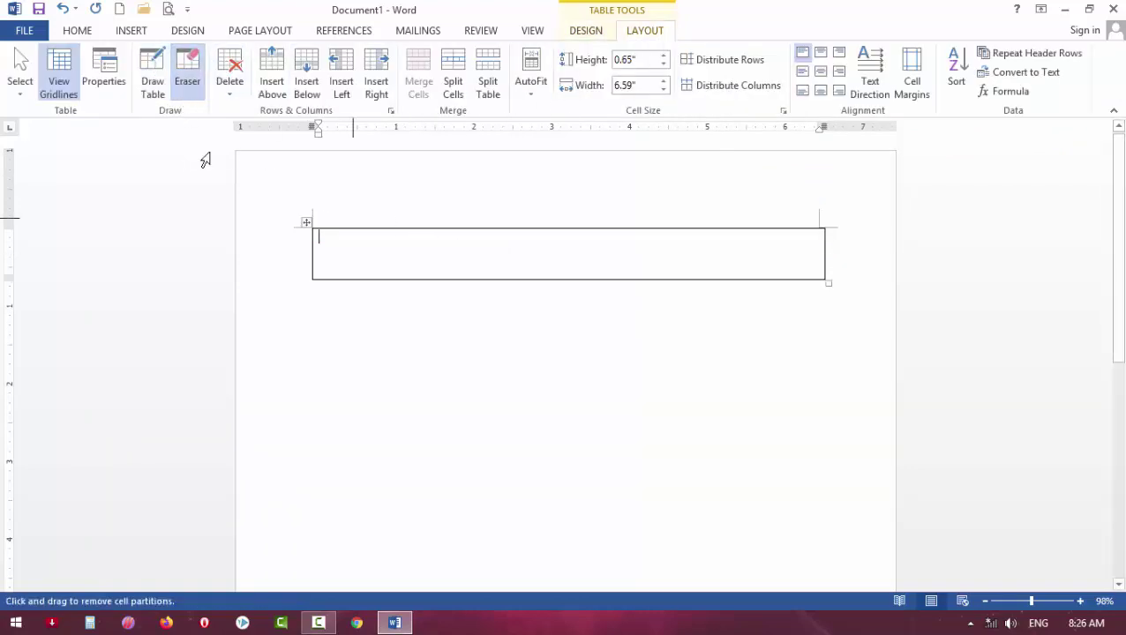
{"action": "left_click", "coordinate": [164, 95]}
{"action": "left_click_drag", "start_coordinate": [315, 247], "coordinate": [601, 249]}
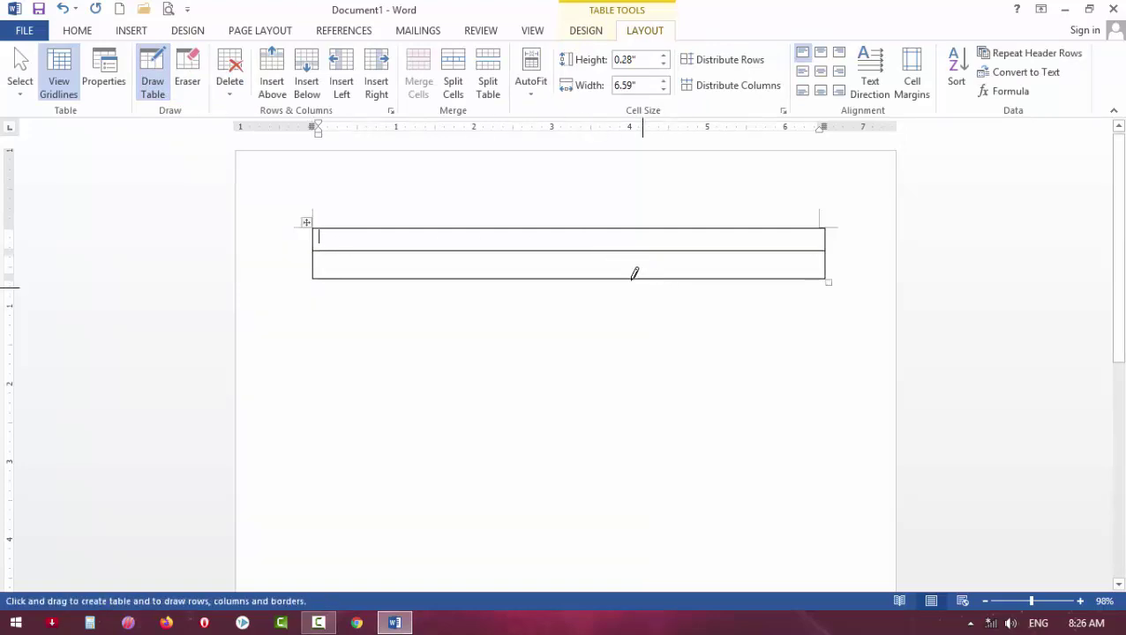
- Delete the entire table with Layout > Delete > Delete Table
{"action": "left_click", "coordinate": [226, 84]}
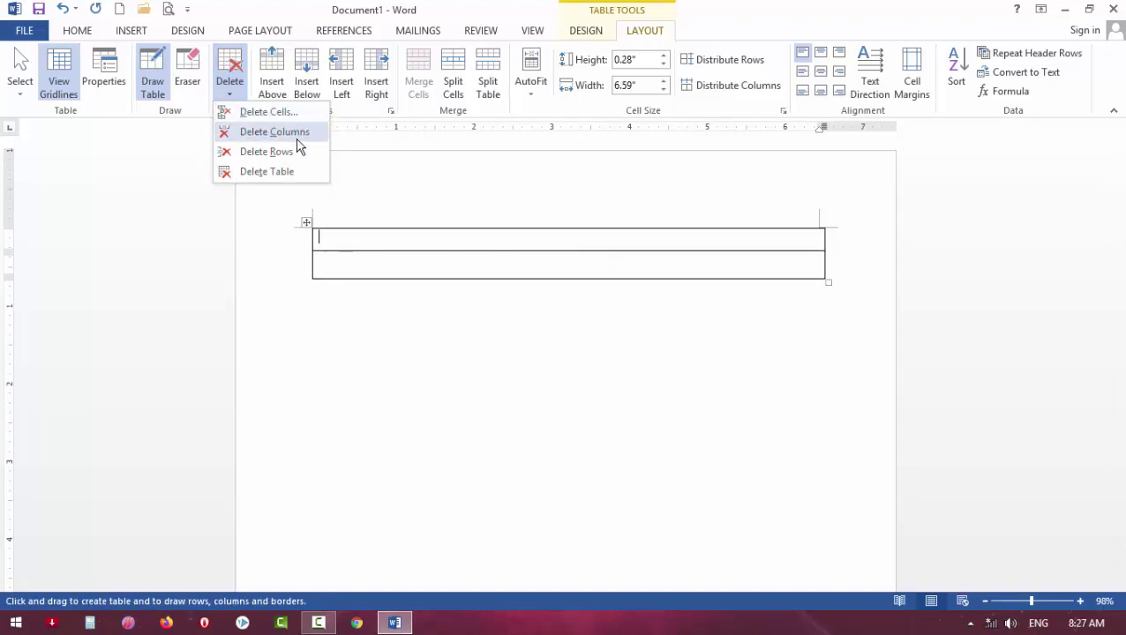
{"action": "left_click", "coordinate": [310, 212]}
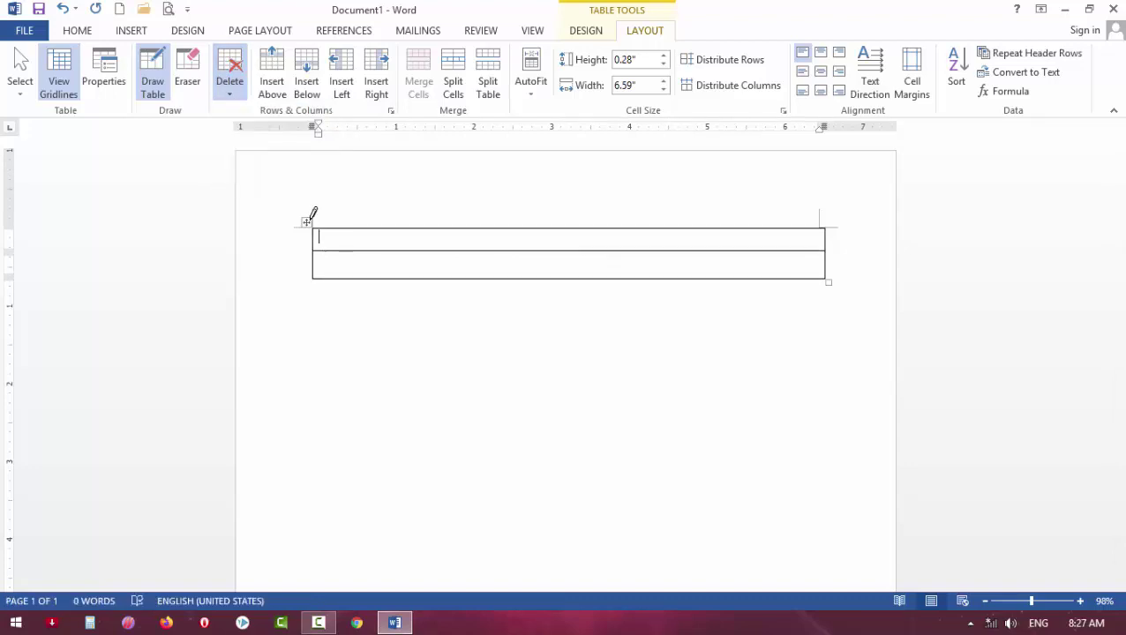
{"action": "key", "text": "Escape"}
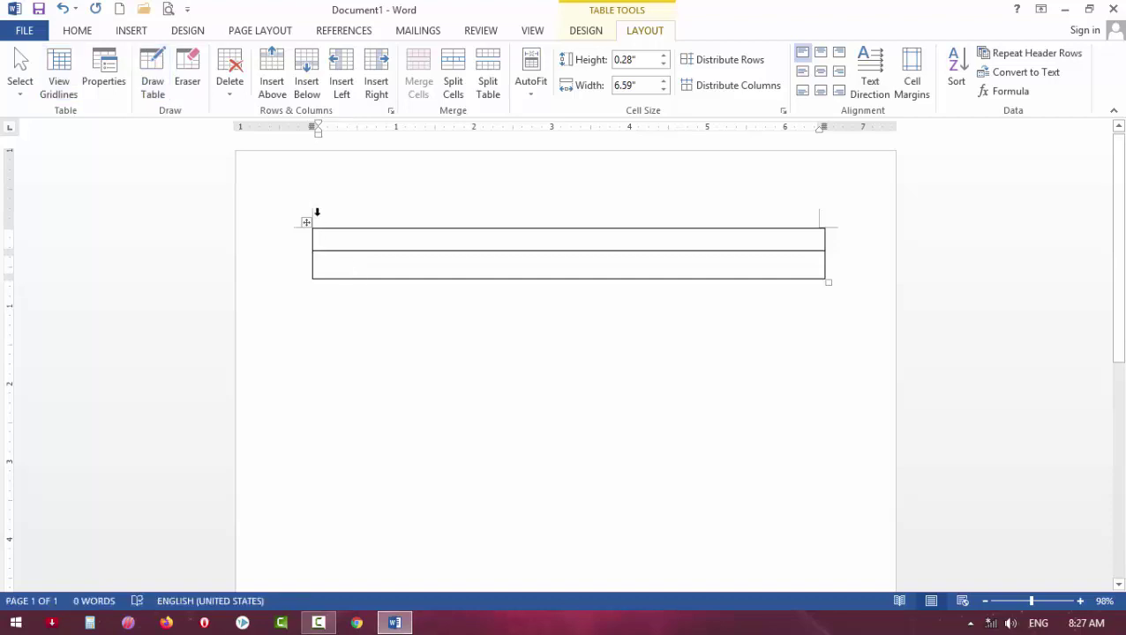
{"action": "left_click", "coordinate": [304, 221]}
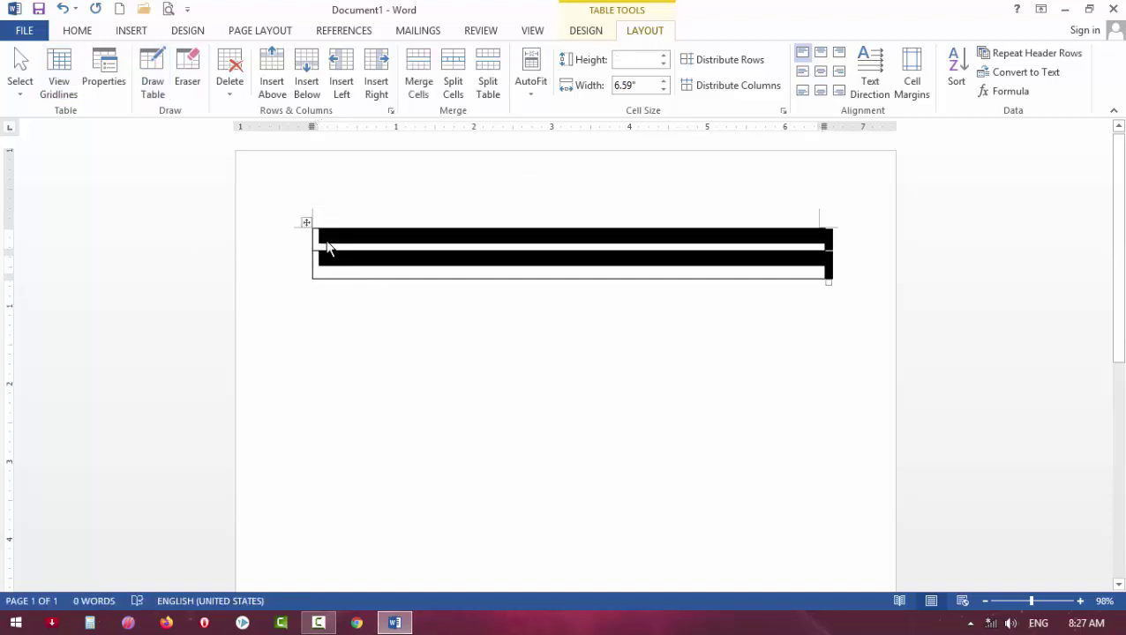
{"action": "key", "text": "Left"}
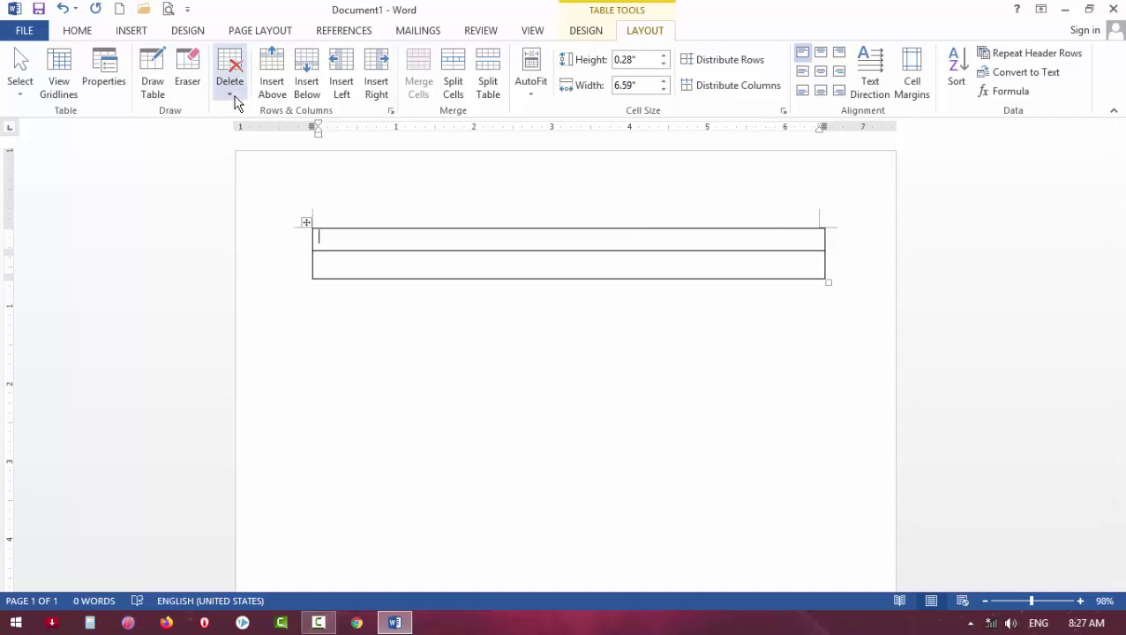
{"action": "left_click", "coordinate": [234, 93]}
{"action": "left_click", "coordinate": [253, 171]}
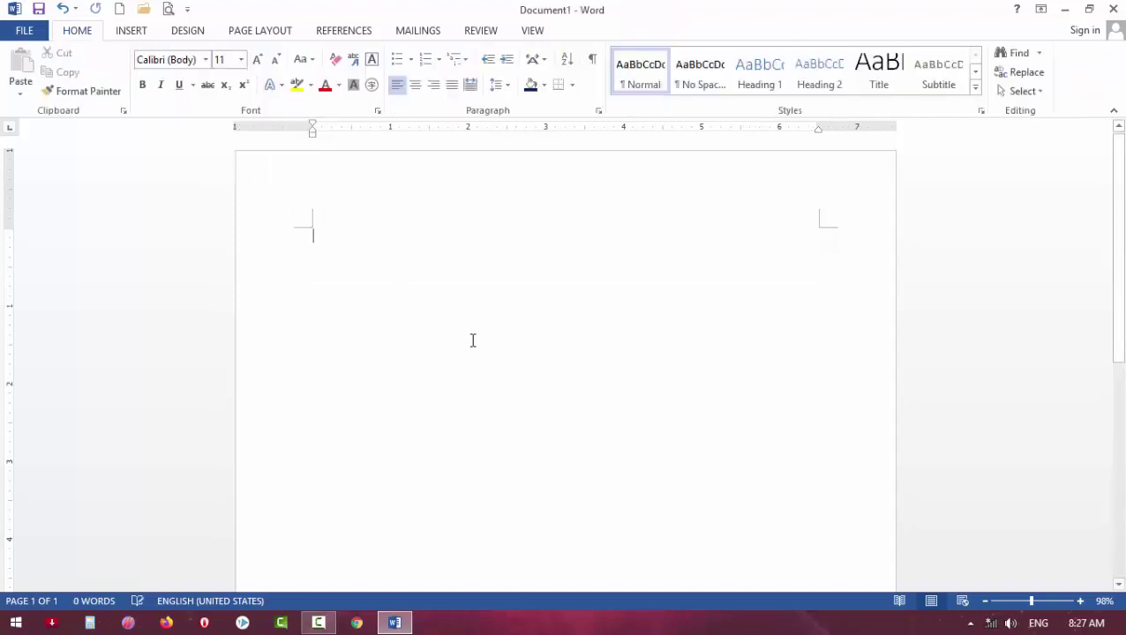
- Insert a 3-column, 2-row table and type ROLL in its first cell
{"action": "left_click", "coordinate": [140, 31]}
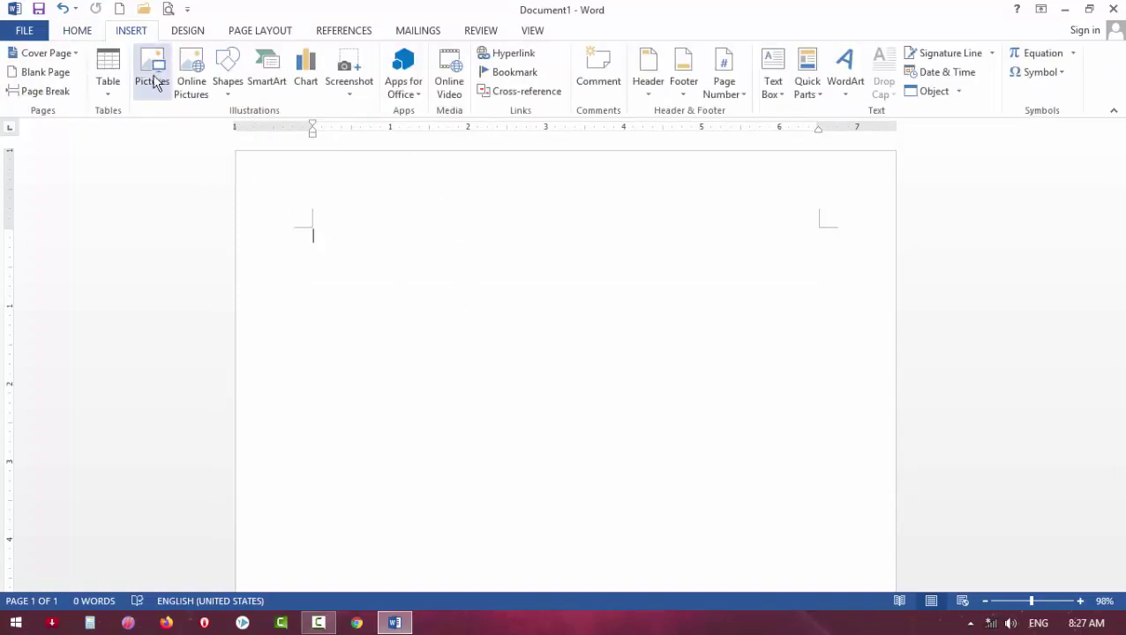
{"action": "left_click", "coordinate": [120, 90]}
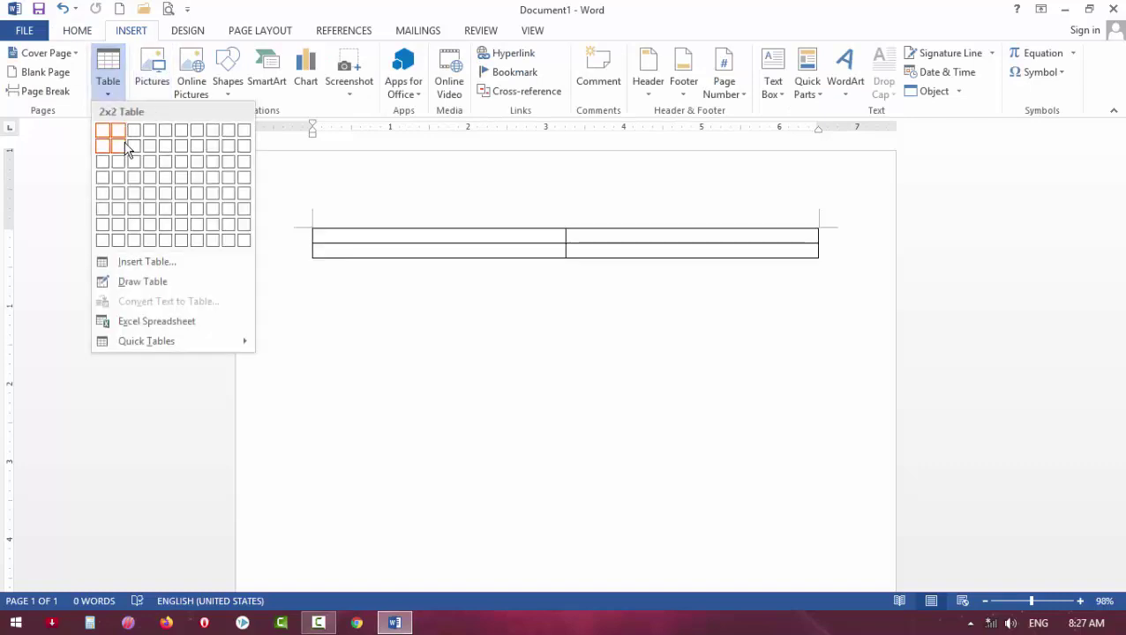
{"action": "left_click", "coordinate": [136, 146]}
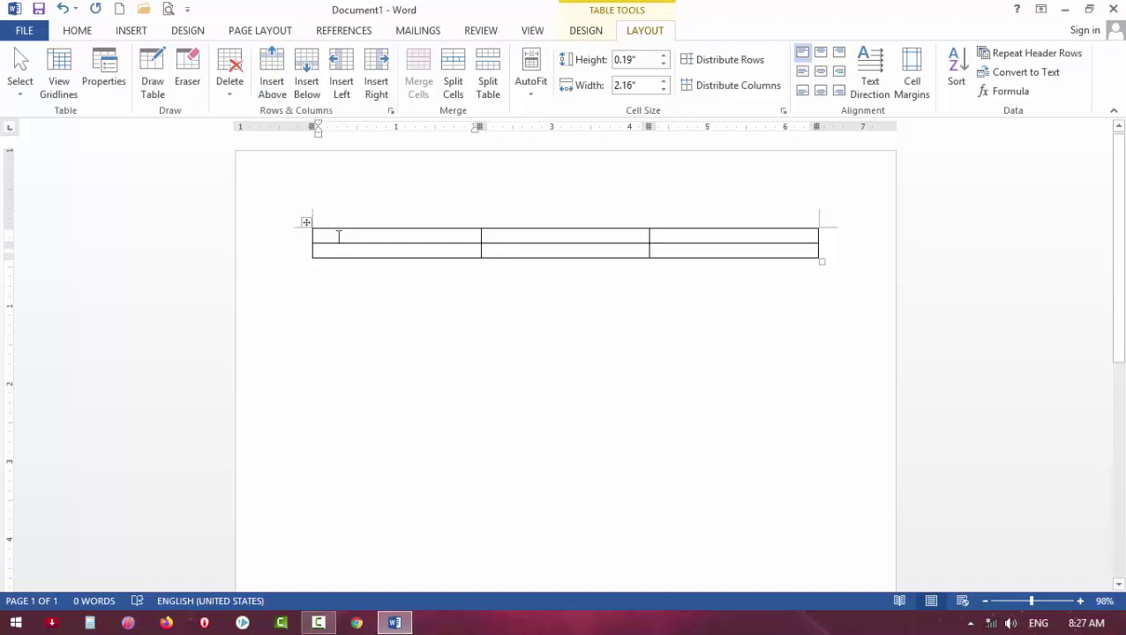
{"action": "type", "text": "ROLL"}
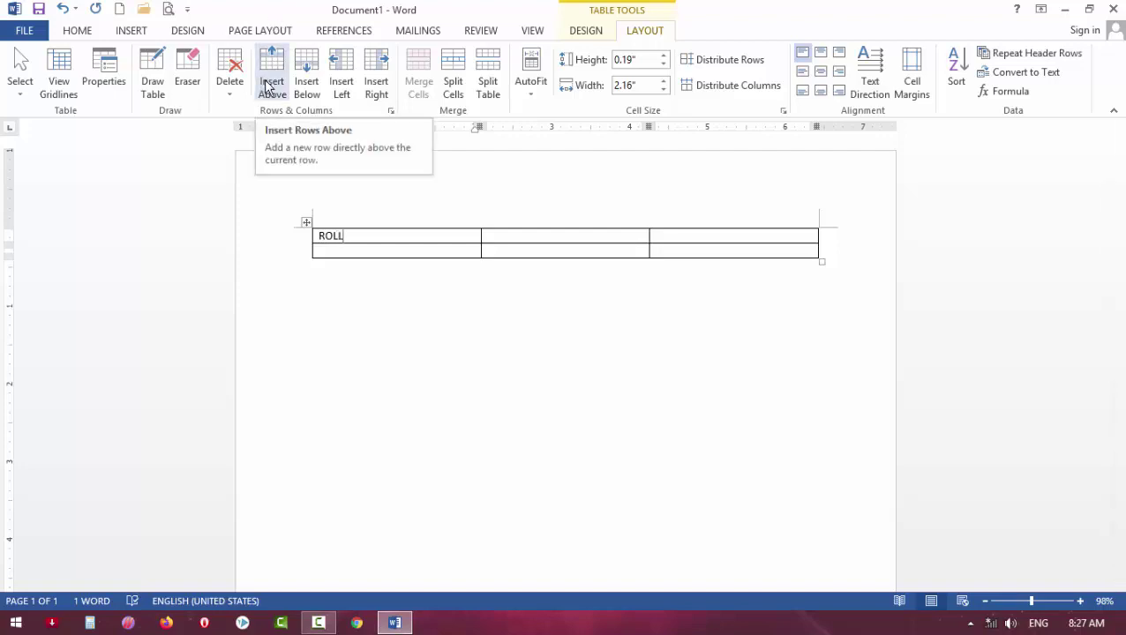
- Add rows above and below the ROLL row and columns on either side
{"action": "left_click", "coordinate": [269, 87]}
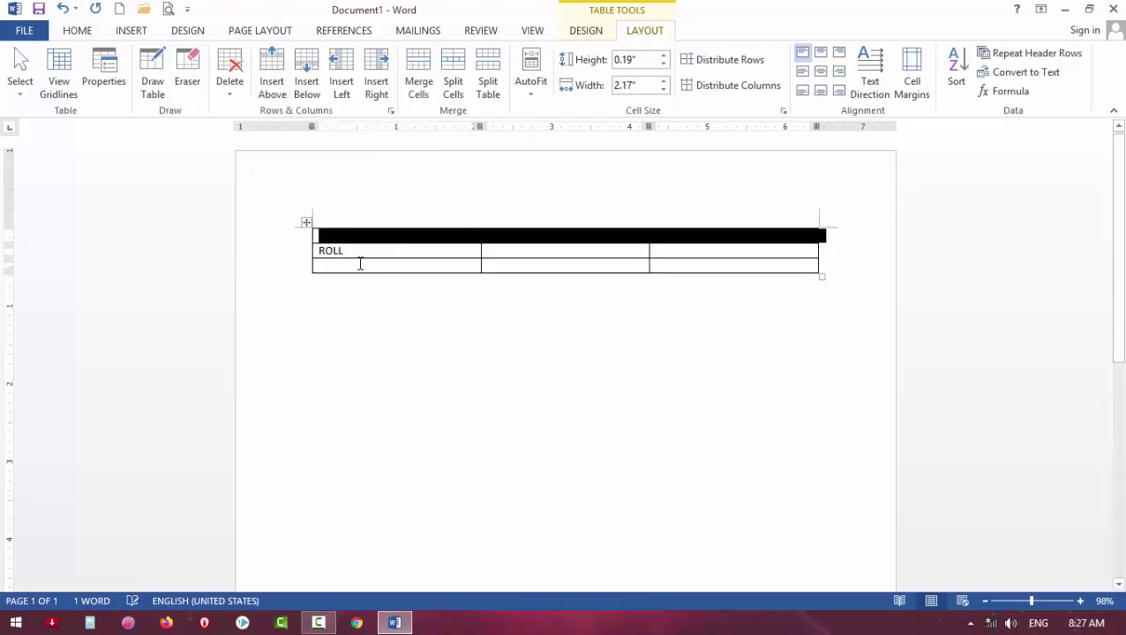
{"action": "left_click", "coordinate": [364, 250]}
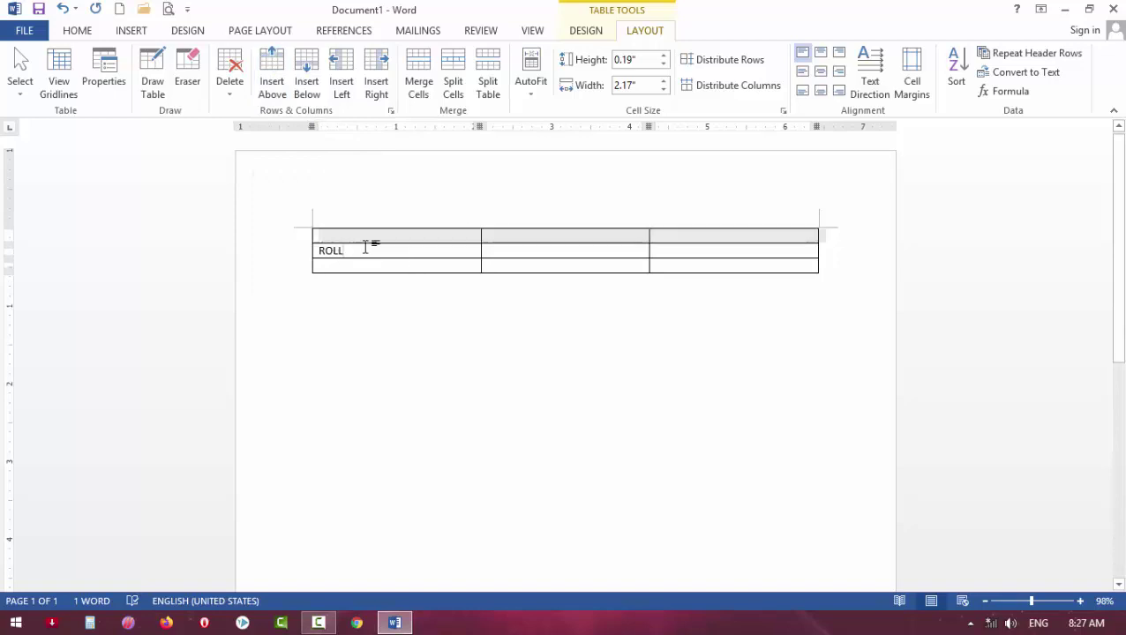
{"action": "left_click", "coordinate": [306, 87]}
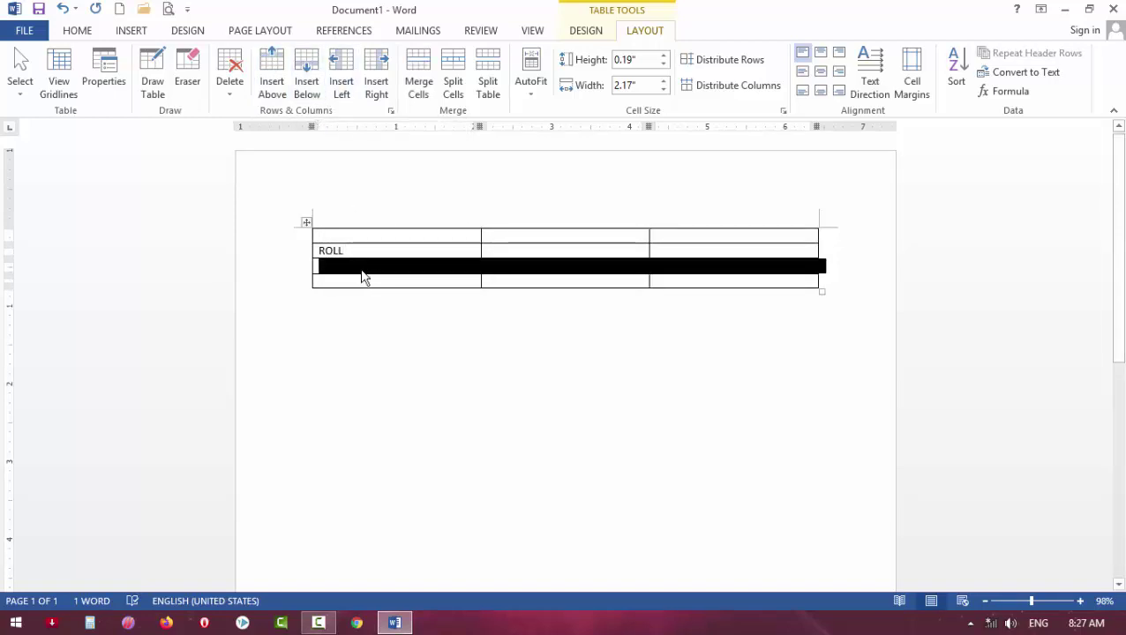
{"action": "left_click", "coordinate": [431, 270]}
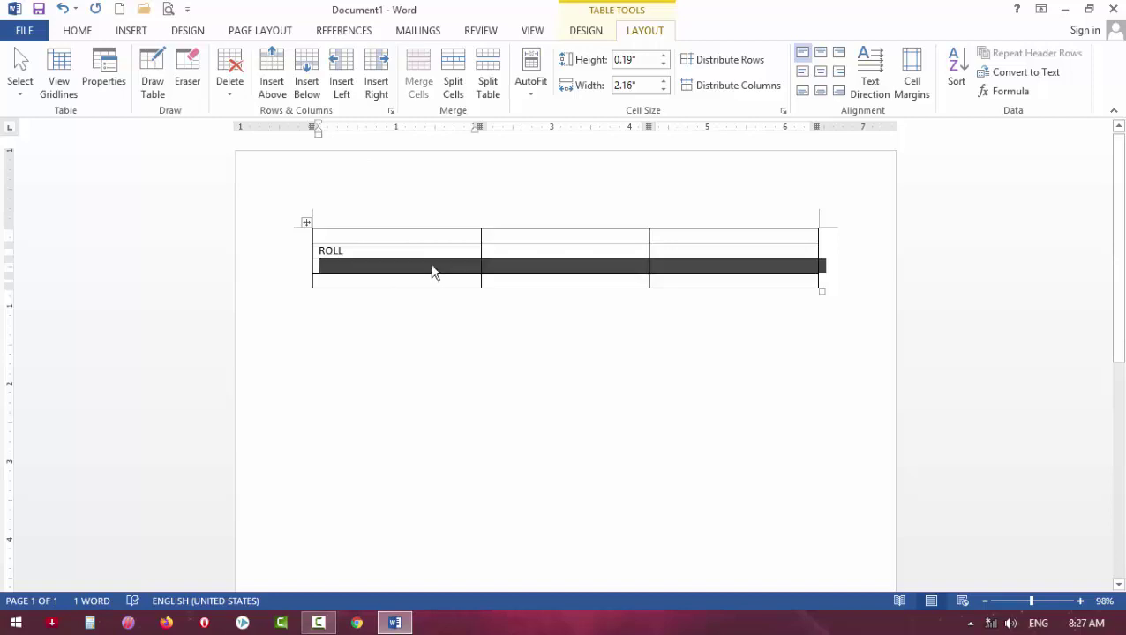
{"action": "left_click", "coordinate": [353, 93]}
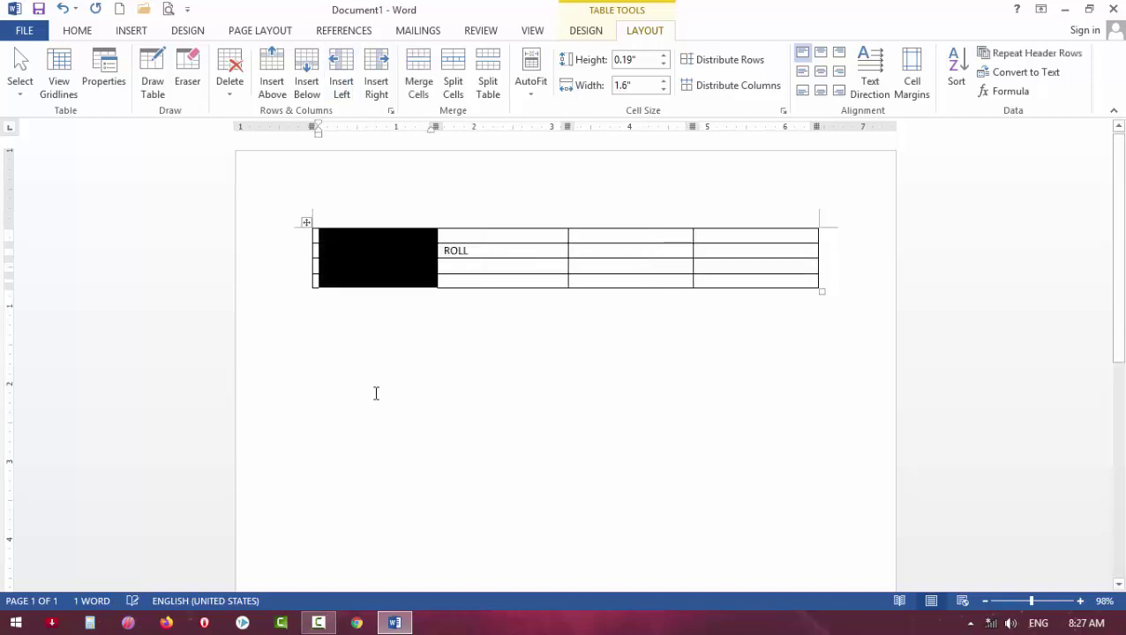
{"action": "left_click", "coordinate": [377, 95]}
{"action": "left_click", "coordinate": [529, 257]}
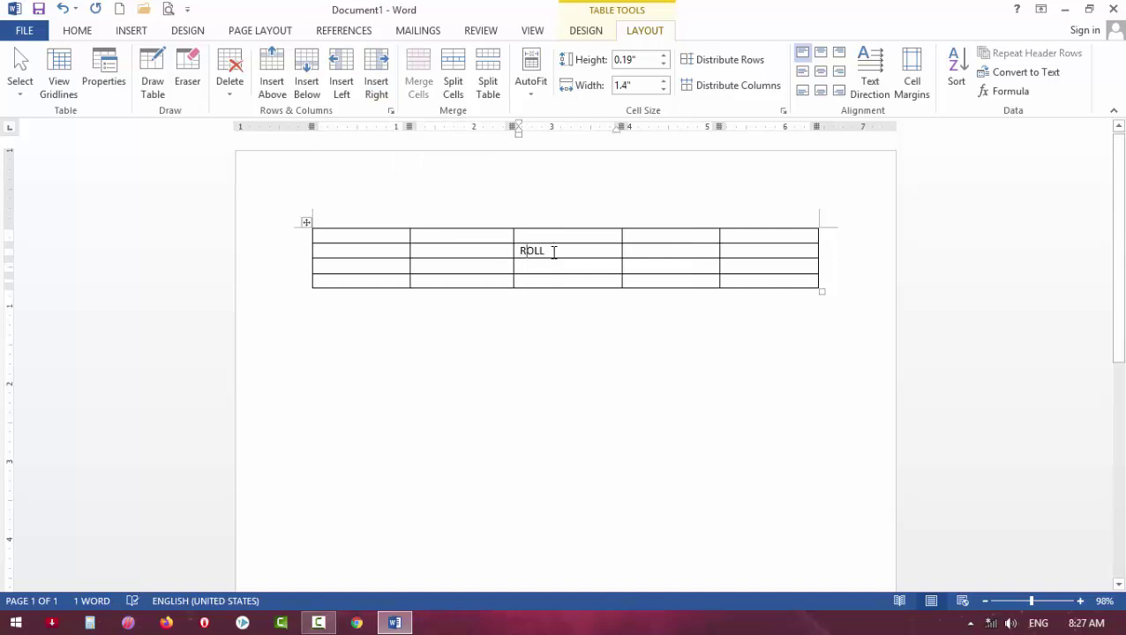
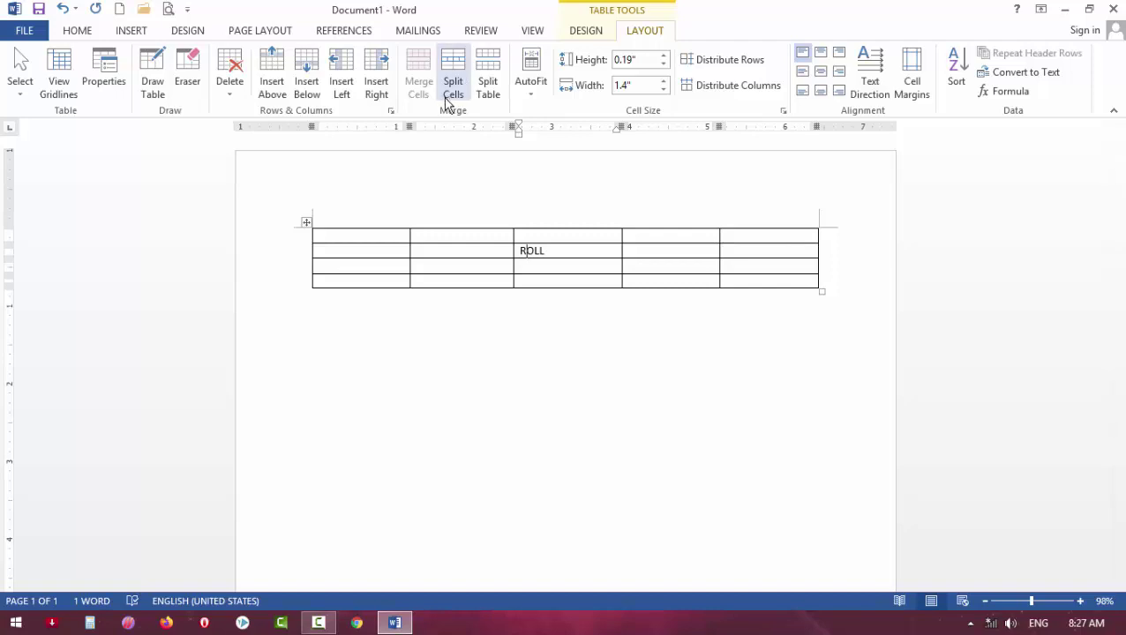
- Merge the top two cells of the second column into one cell
{"action": "left_click_drag", "start_coordinate": [482, 237], "coordinate": [506, 257]}
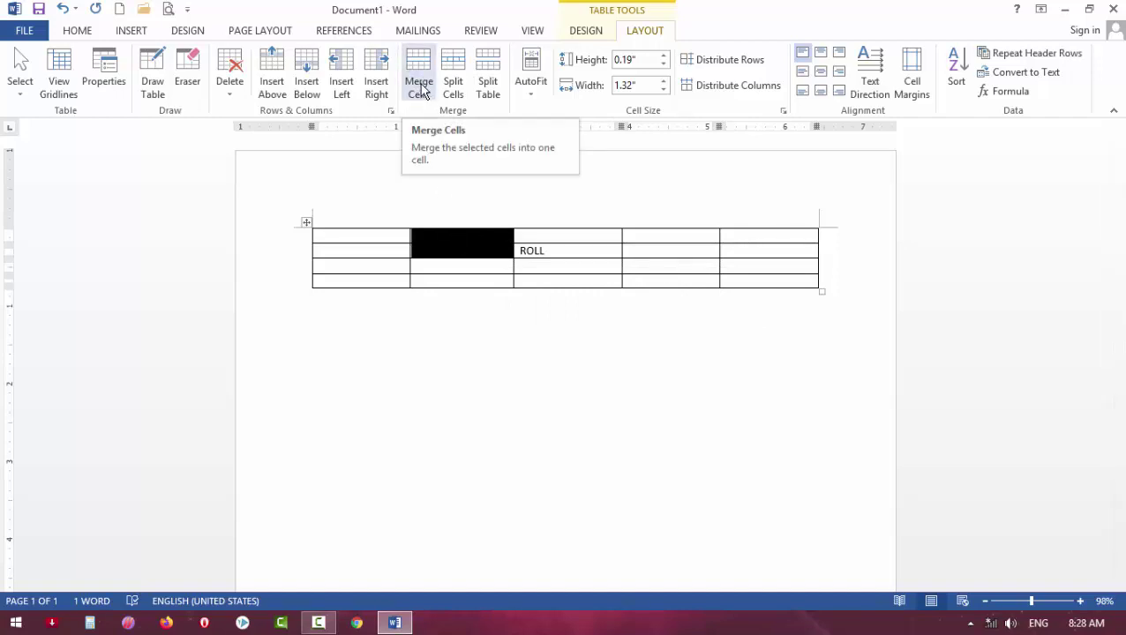
{"action": "left_click", "coordinate": [421, 88]}
{"action": "left_click", "coordinate": [473, 318]}
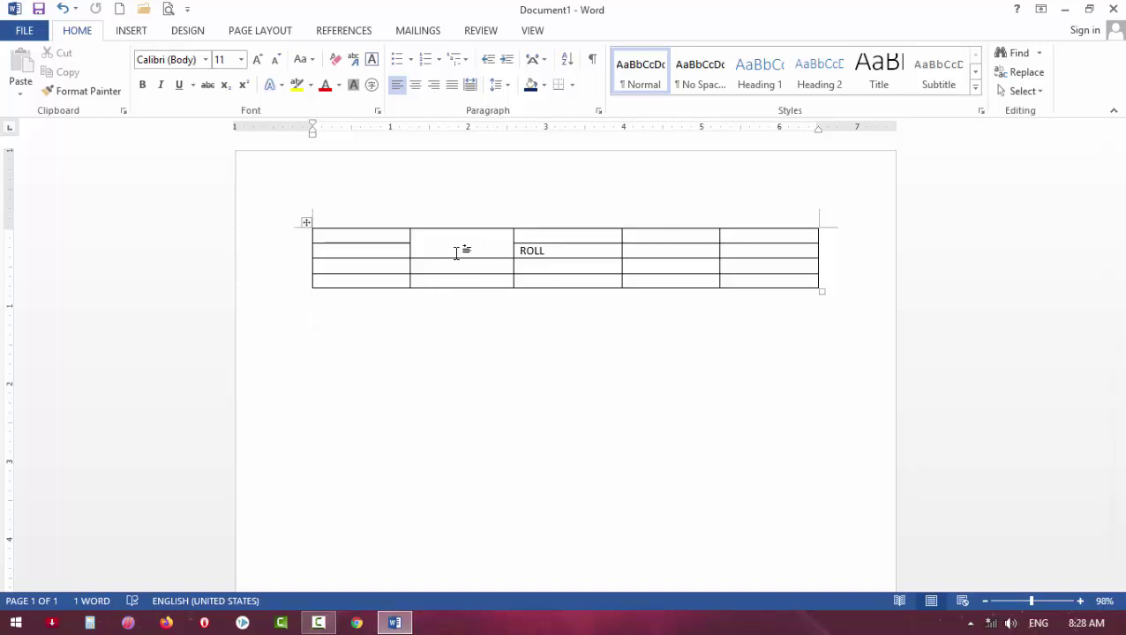
- Split the merged second-column cell into 2 columns and 1 row
{"action": "left_click", "coordinate": [456, 253]}
{"action": "left_click", "coordinate": [451, 81]}
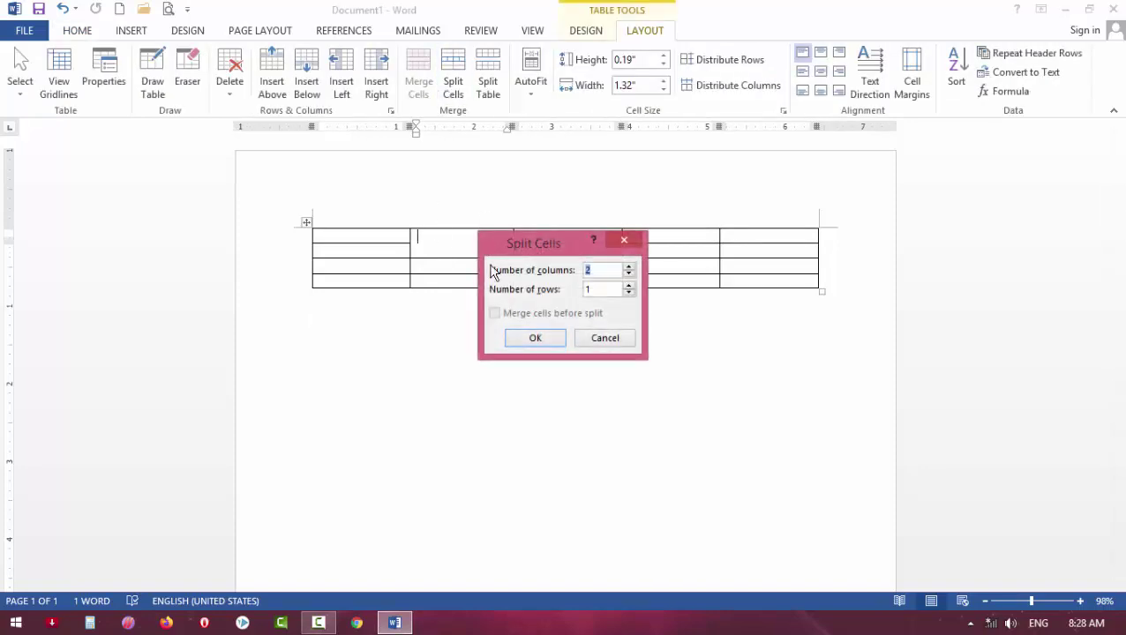
{"action": "left_click", "coordinate": [540, 339]}
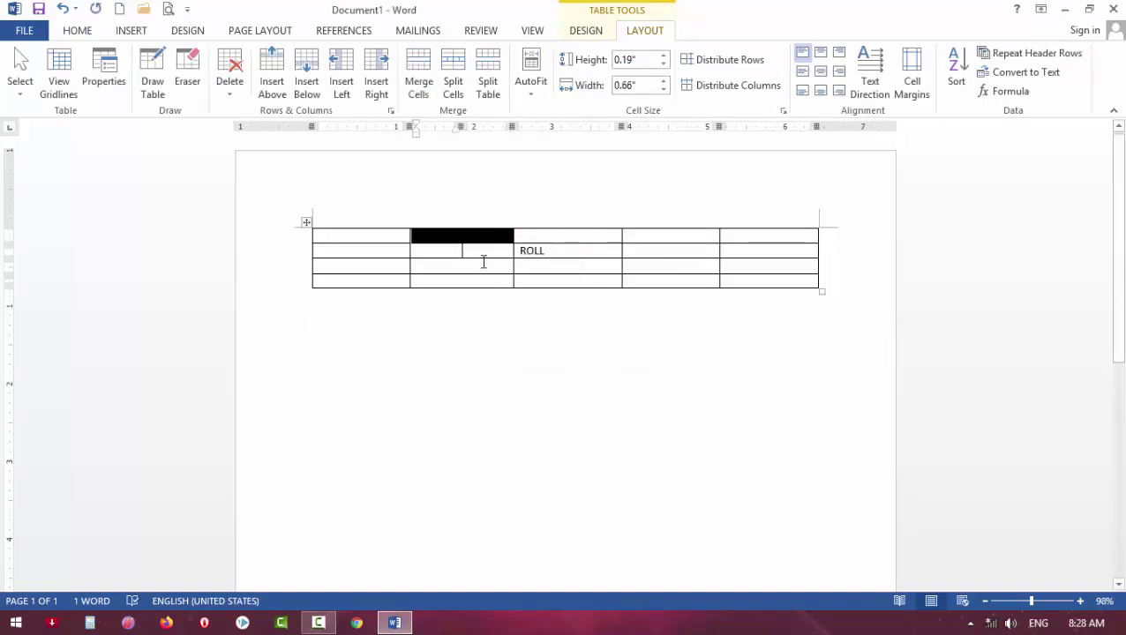
{"action": "left_click", "coordinate": [450, 244]}
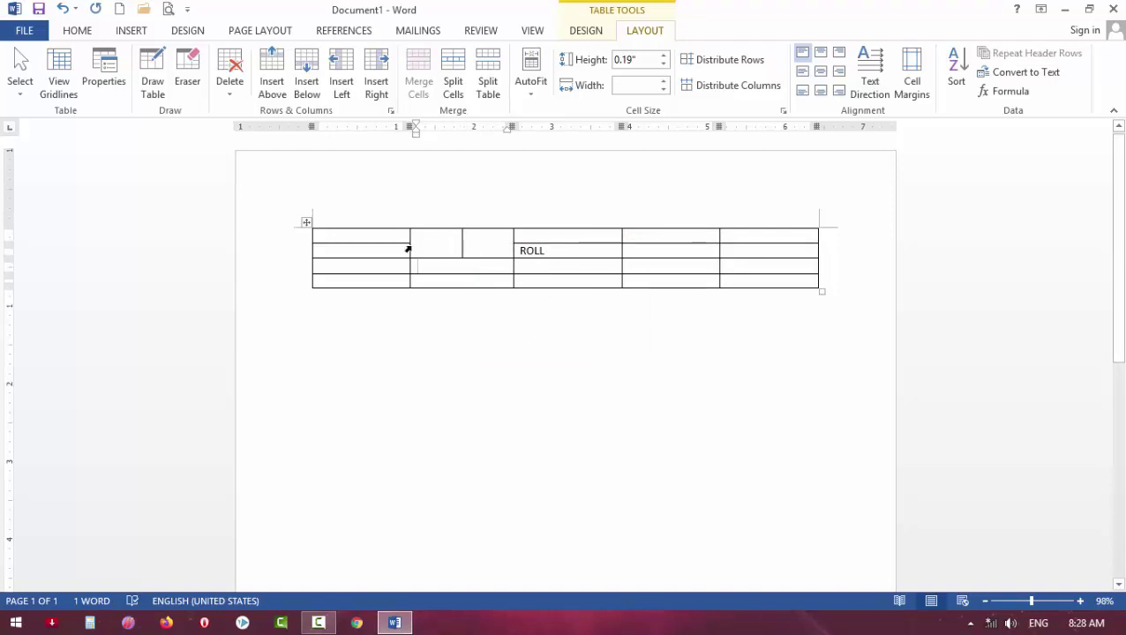
- Split the ROLL cell so its adjoining part becomes two stacked cells
{"action": "left_click_drag", "start_coordinate": [451, 249], "coordinate": [463, 246]}
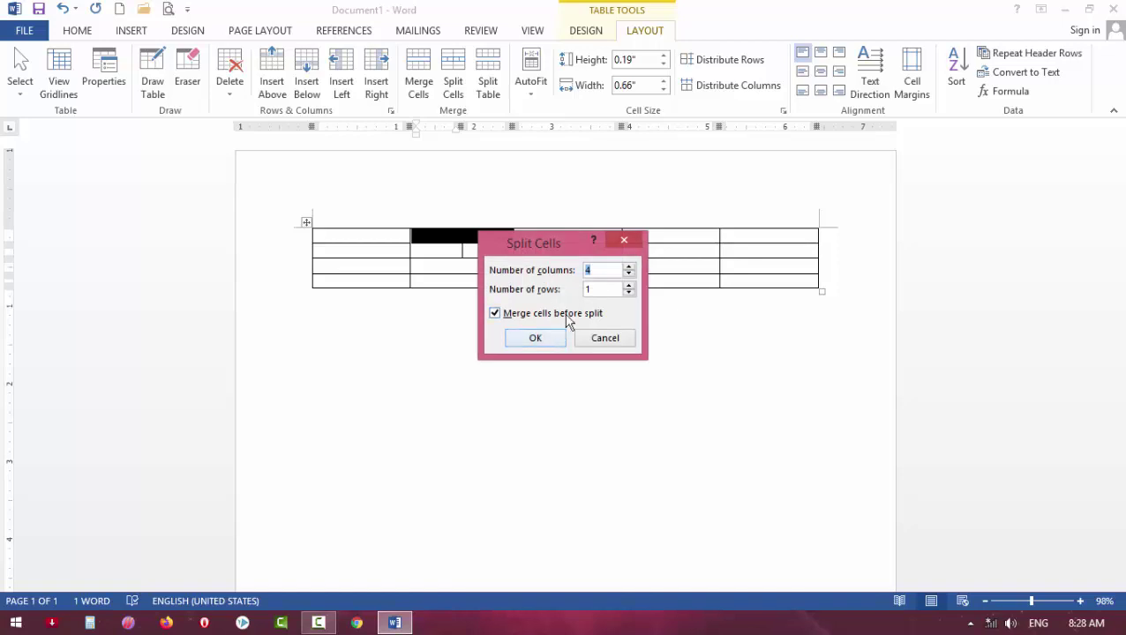
{"action": "left_click", "coordinate": [628, 285]}
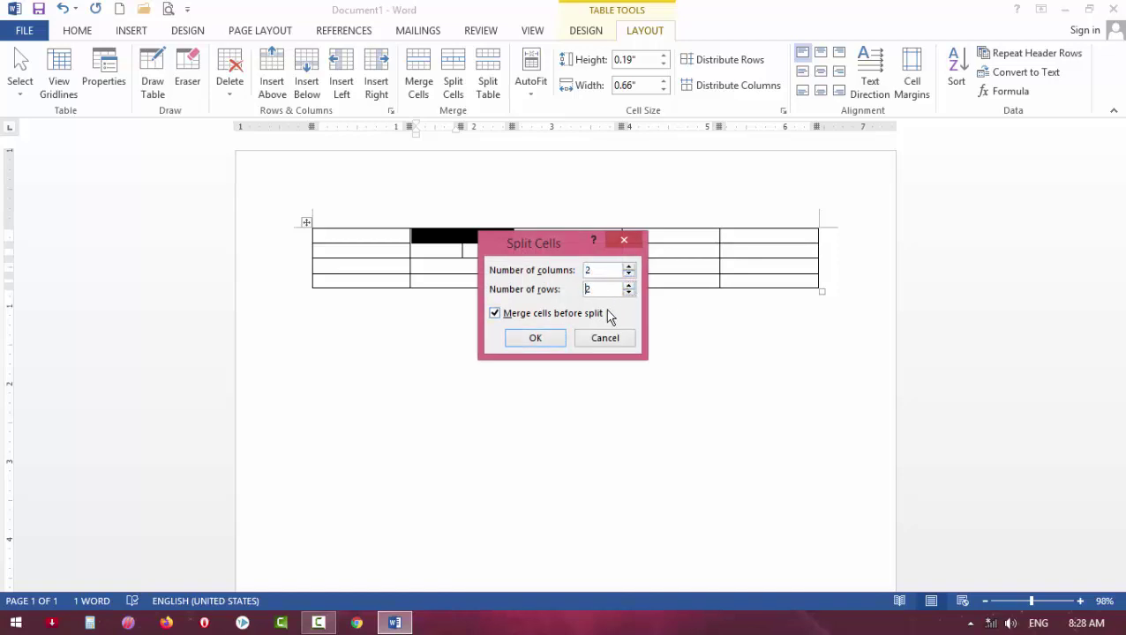
{"action": "left_click", "coordinate": [538, 343]}
{"action": "left_click", "coordinate": [464, 251]}
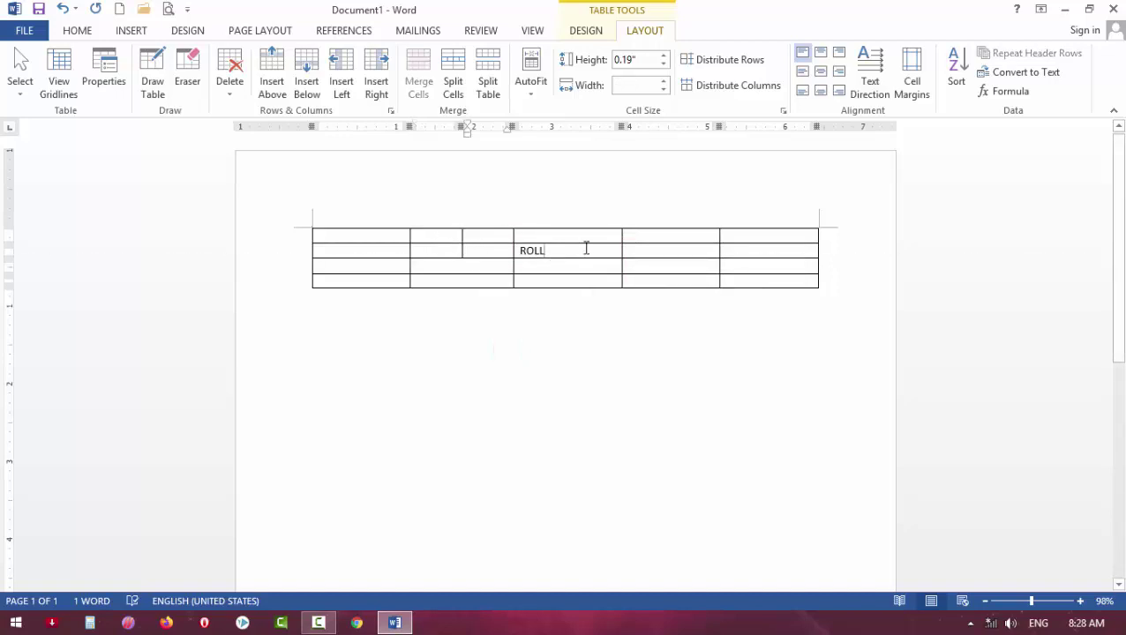
{"action": "left_click", "coordinate": [453, 86]}
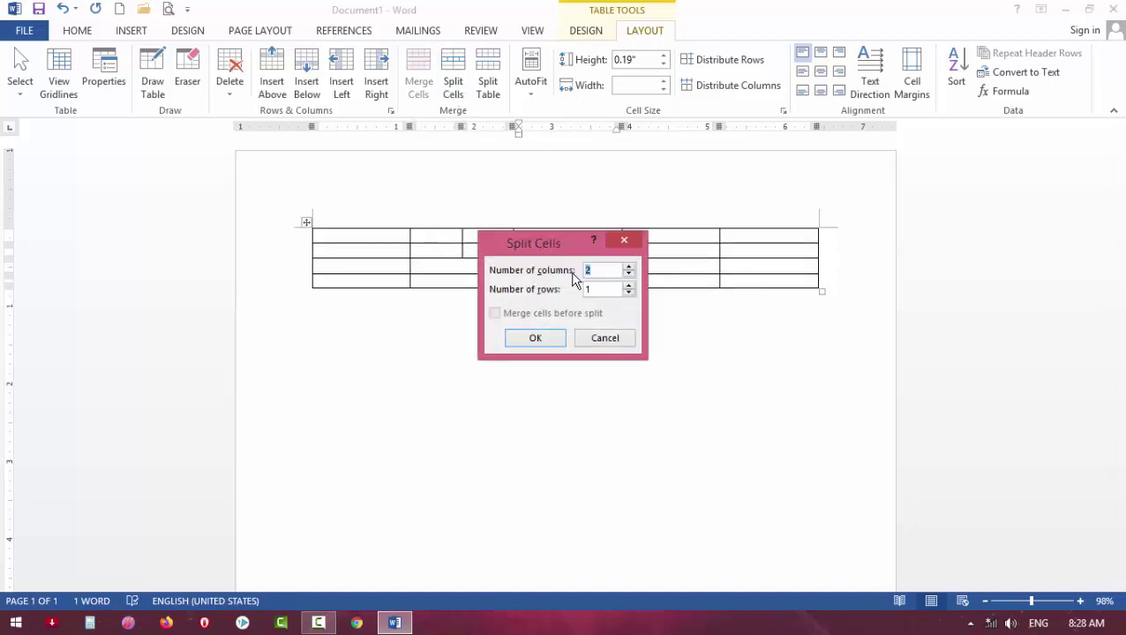
{"action": "left_click", "coordinate": [628, 285]}
{"action": "left_click", "coordinate": [548, 342]}
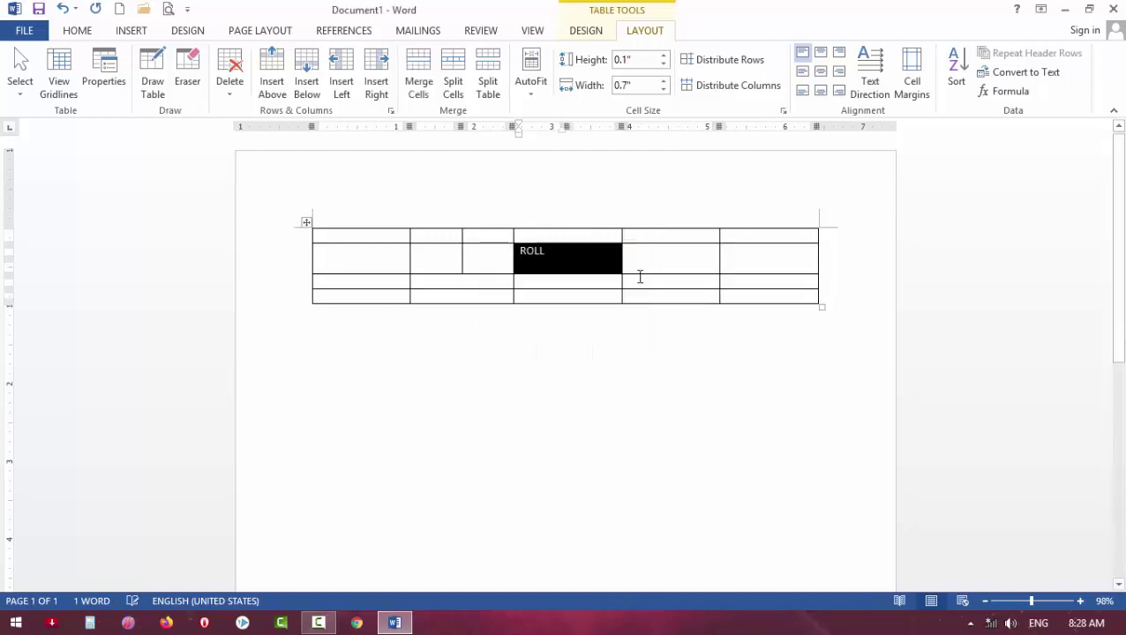
- Insert a blank line above the table with Split Table
{"action": "left_click", "coordinate": [644, 259]}
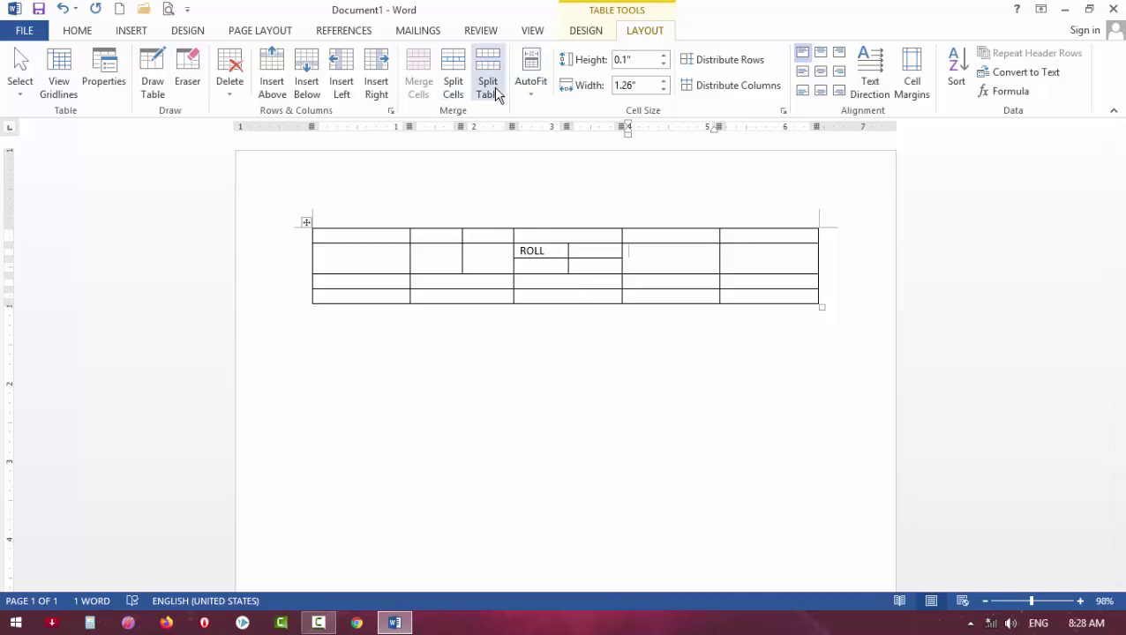
{"action": "left_click", "coordinate": [542, 228]}
{"action": "left_click", "coordinate": [487, 84]}
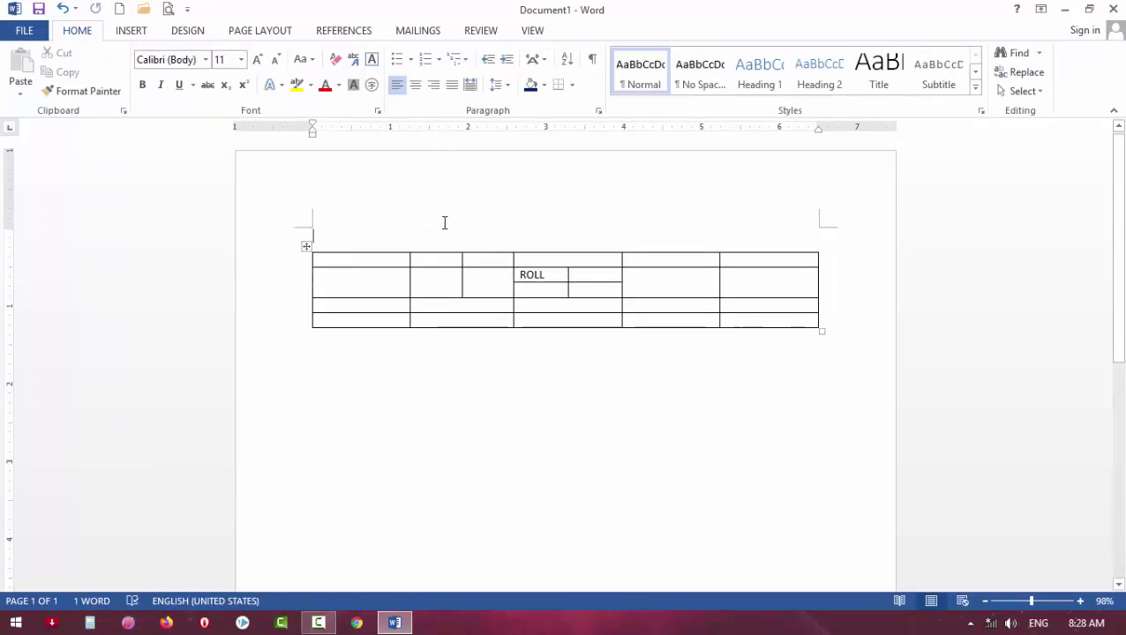
- Set the top row height to 0.4" and the second column width to 0.6"
{"action": "left_click", "coordinate": [420, 260]}
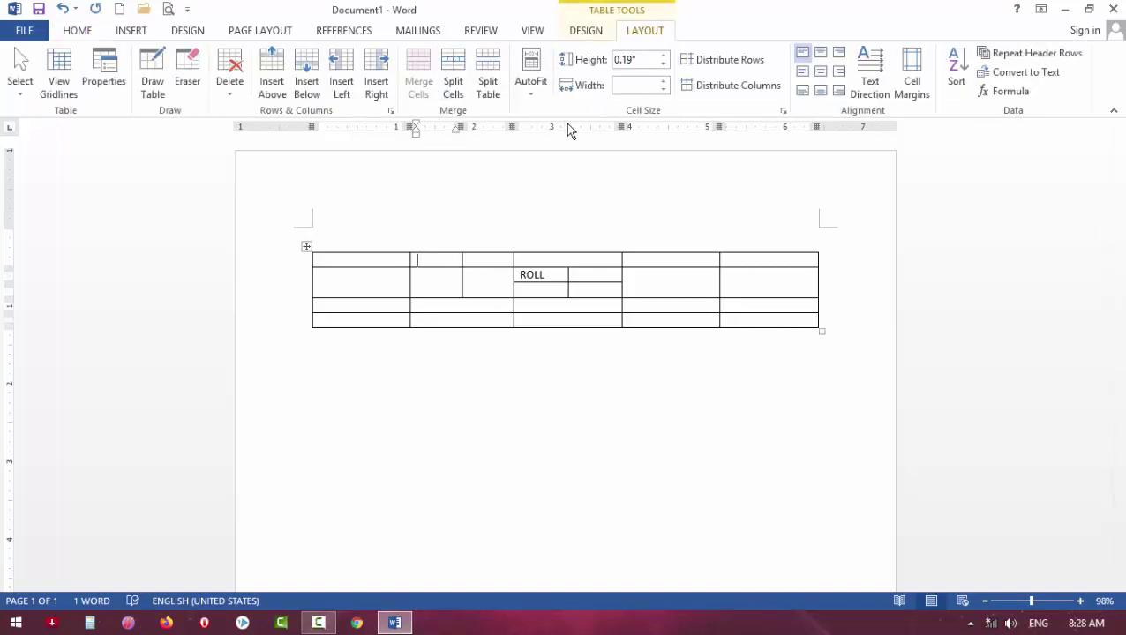
{"action": "left_click", "coordinate": [662, 55]}
{"action": "left_click", "coordinate": [664, 65]}
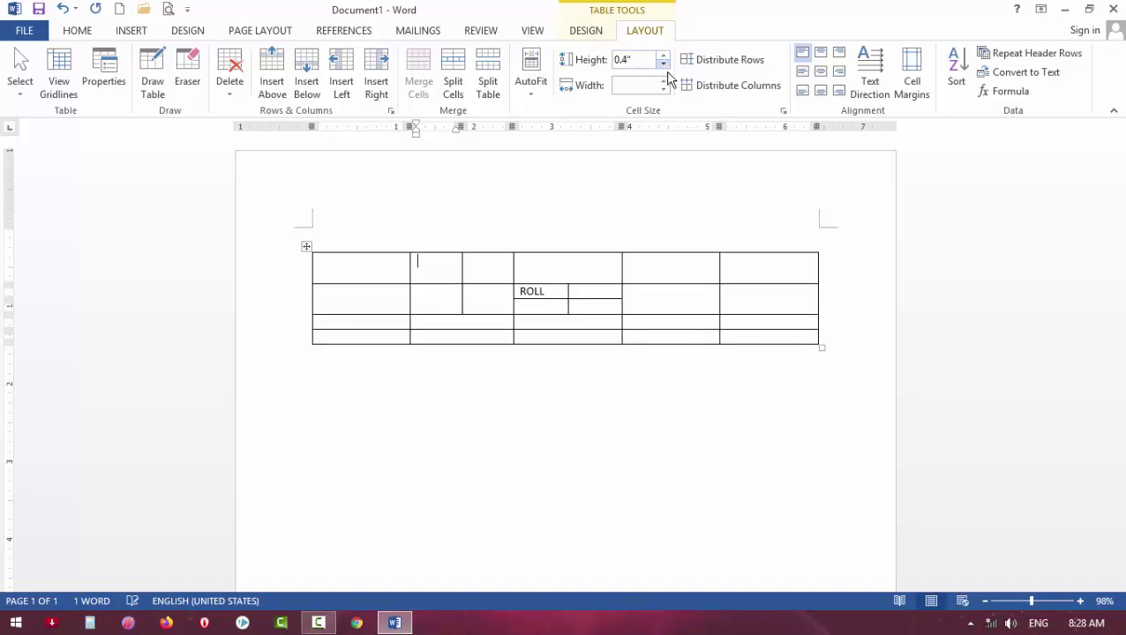
{"action": "left_click", "coordinate": [665, 88]}
{"action": "left_click", "coordinate": [663, 83]}
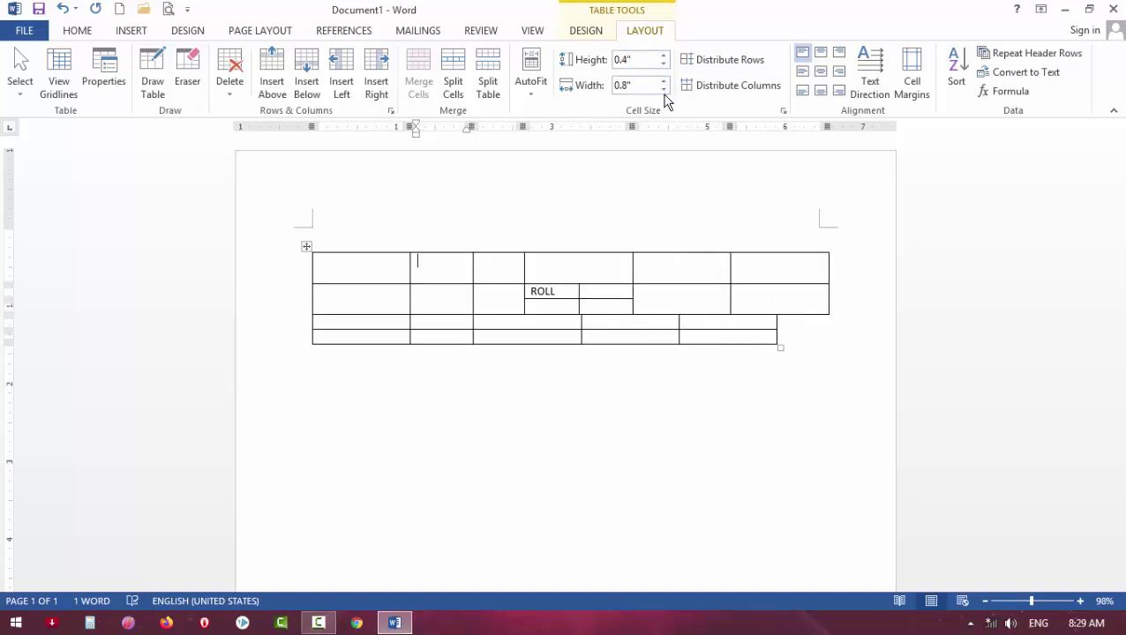
{"action": "left_click", "coordinate": [665, 90]}
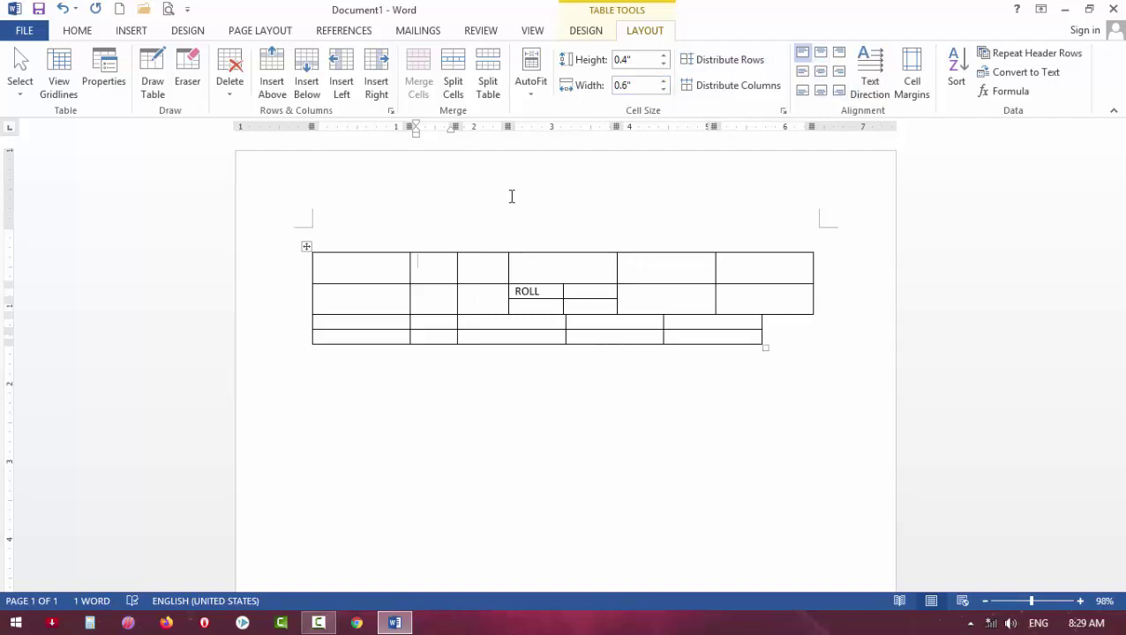
{"action": "left_click", "coordinate": [363, 267]}
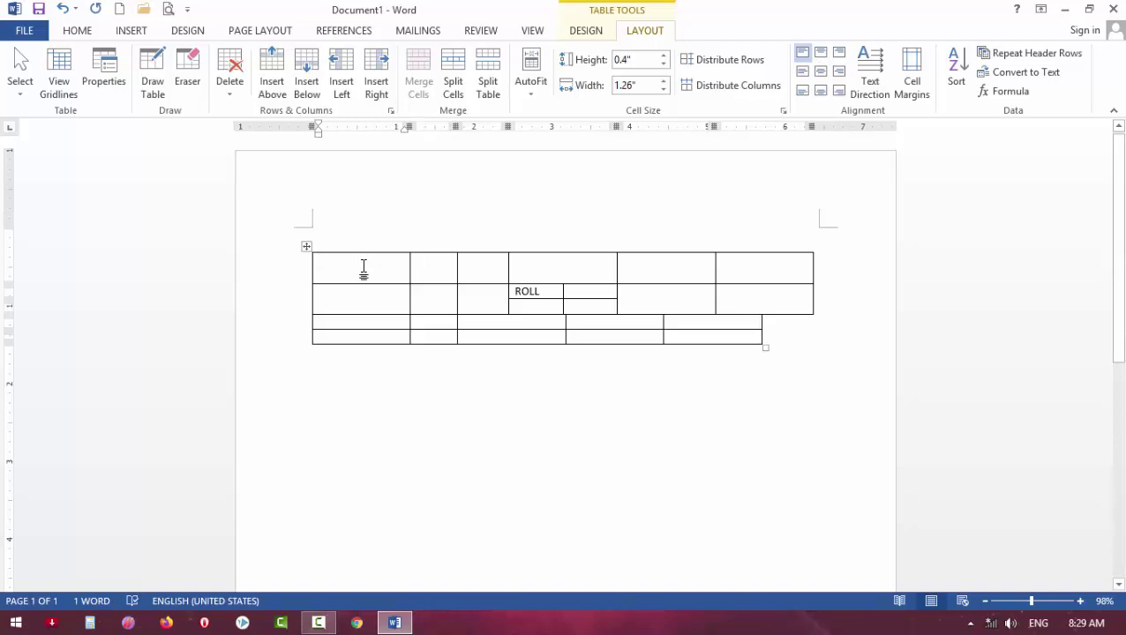
{"action": "type", "text": "GHTC"}
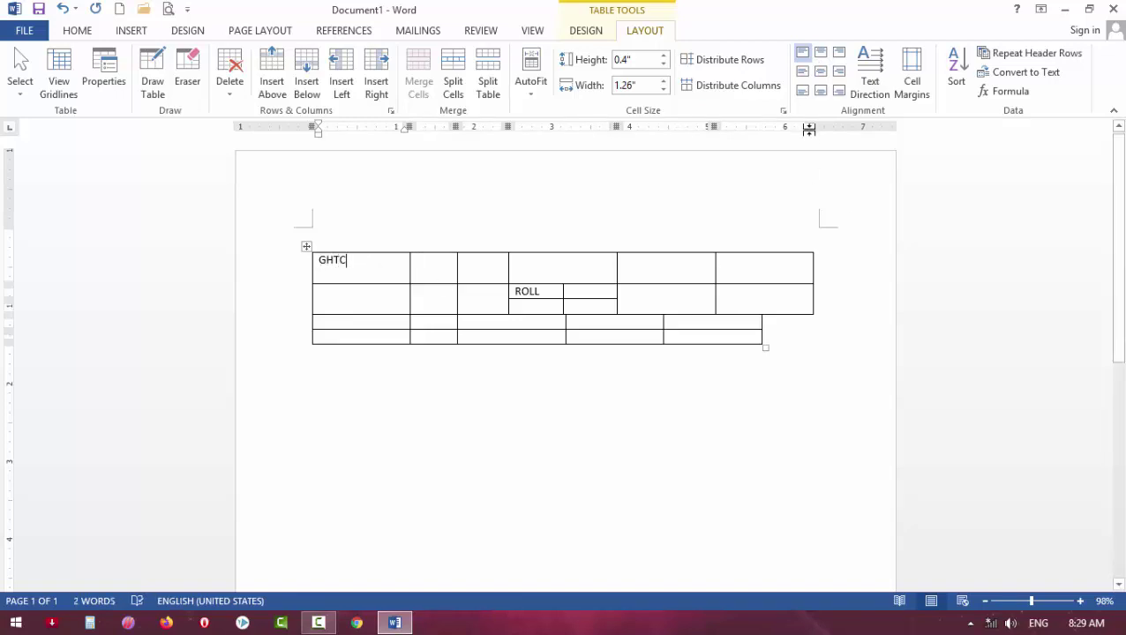
{"action": "key", "text": "shift+Home"}
{"action": "left_click", "coordinate": [838, 53]}
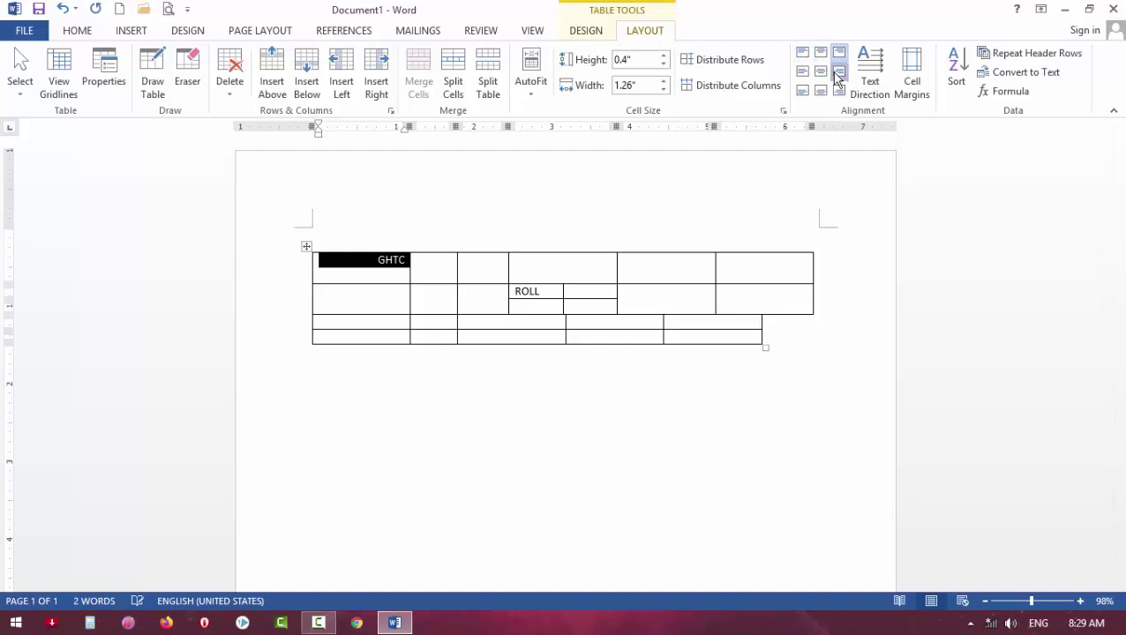
{"action": "left_click", "coordinate": [838, 73]}
{"action": "left_click", "coordinate": [801, 72]}
{"action": "left_click", "coordinate": [821, 91]}
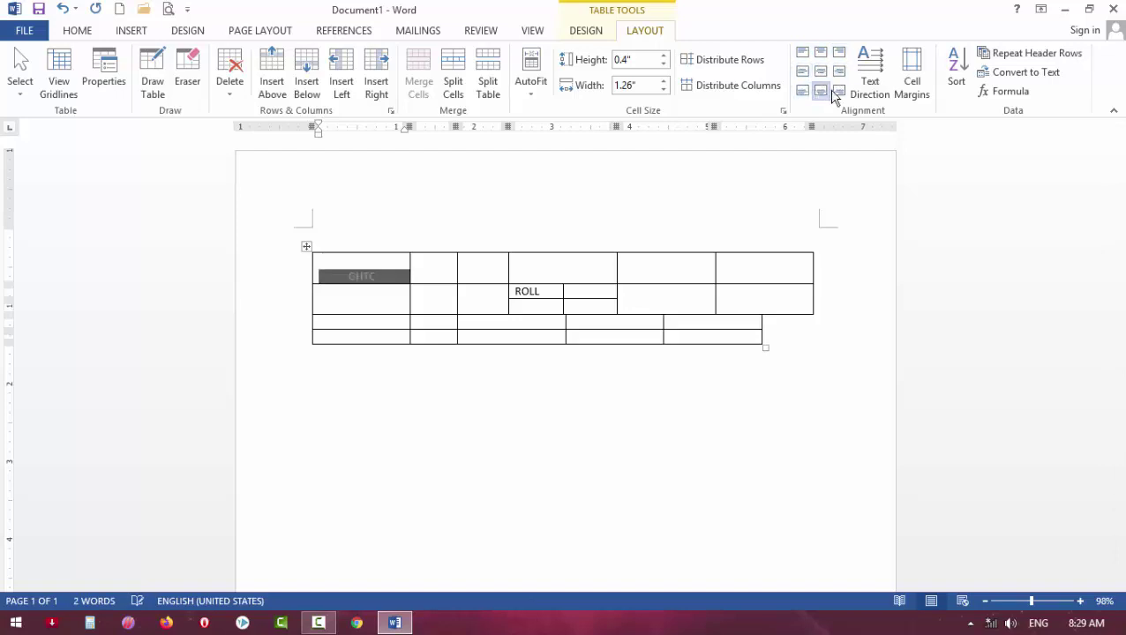
{"action": "left_click", "coordinate": [821, 71]}
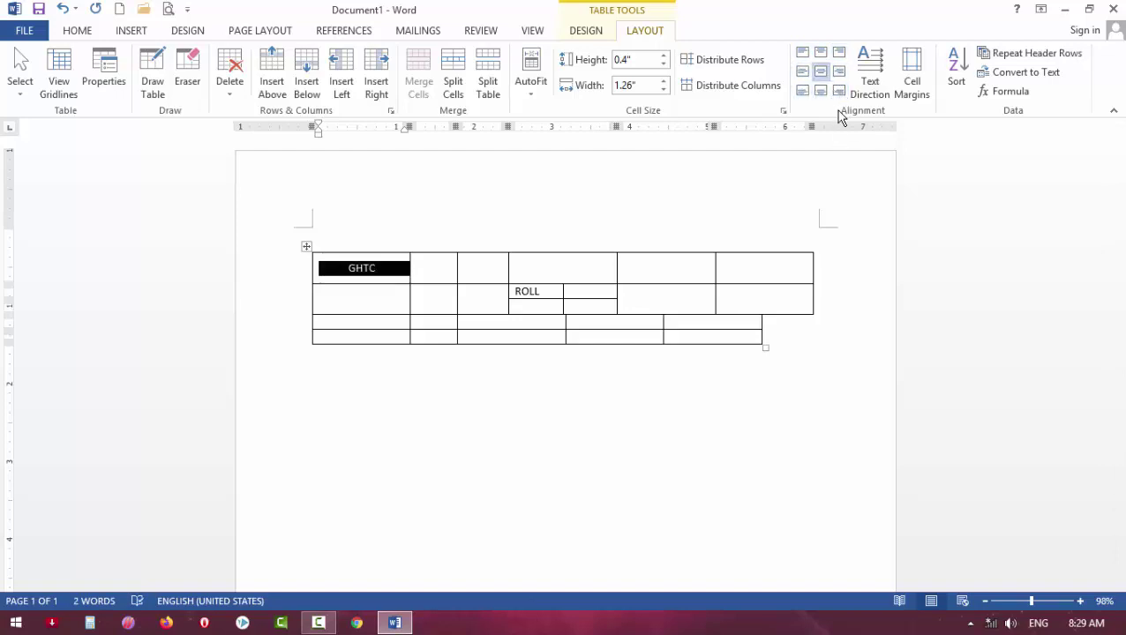
{"action": "left_click", "coordinate": [868, 90]}
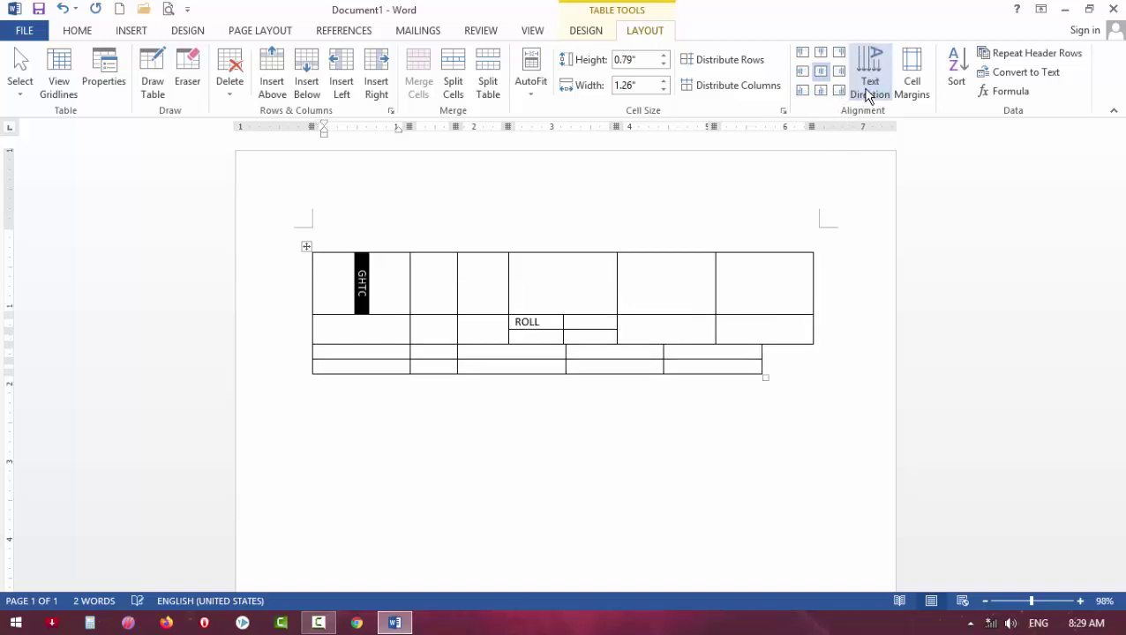
{"action": "left_click", "coordinate": [868, 97]}
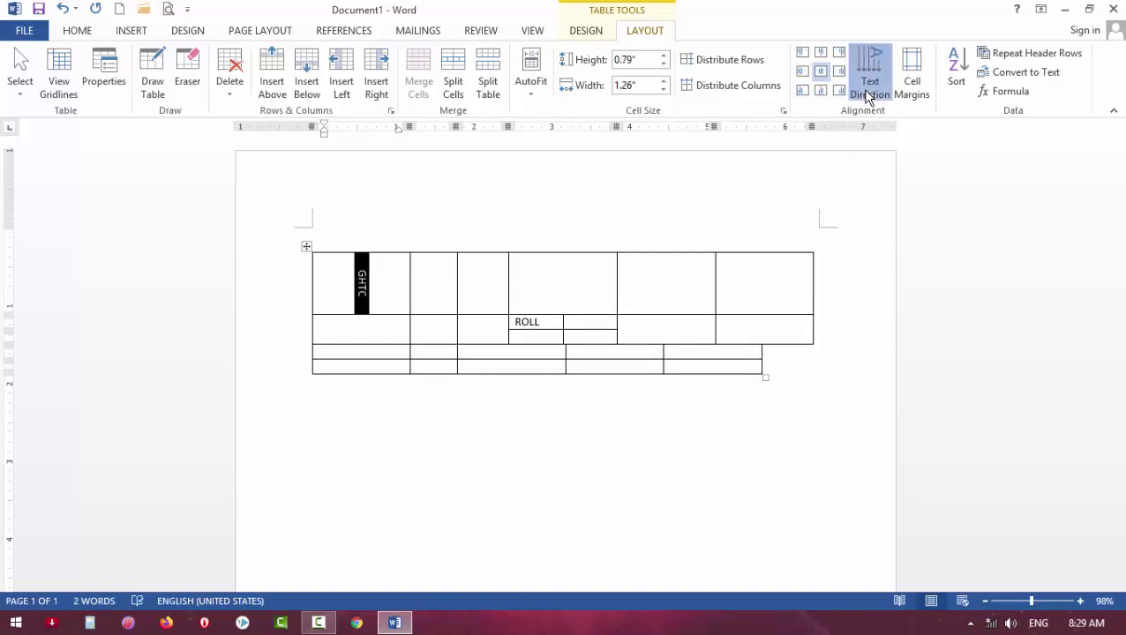
{"action": "left_click", "coordinate": [868, 97]}
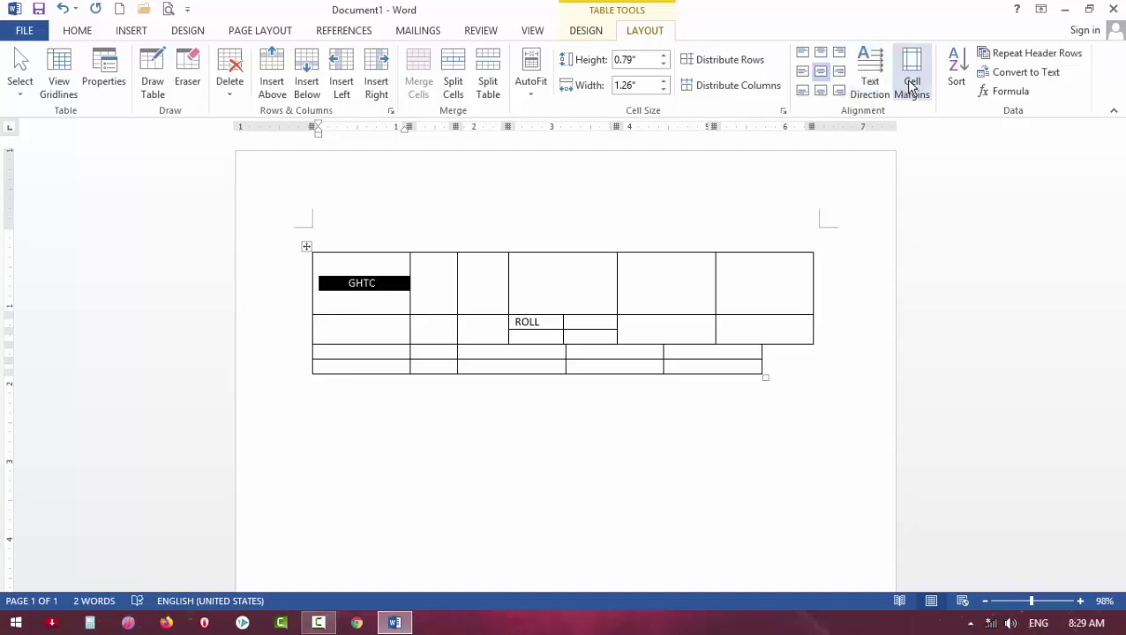
{"action": "left_click", "coordinate": [906, 78]}
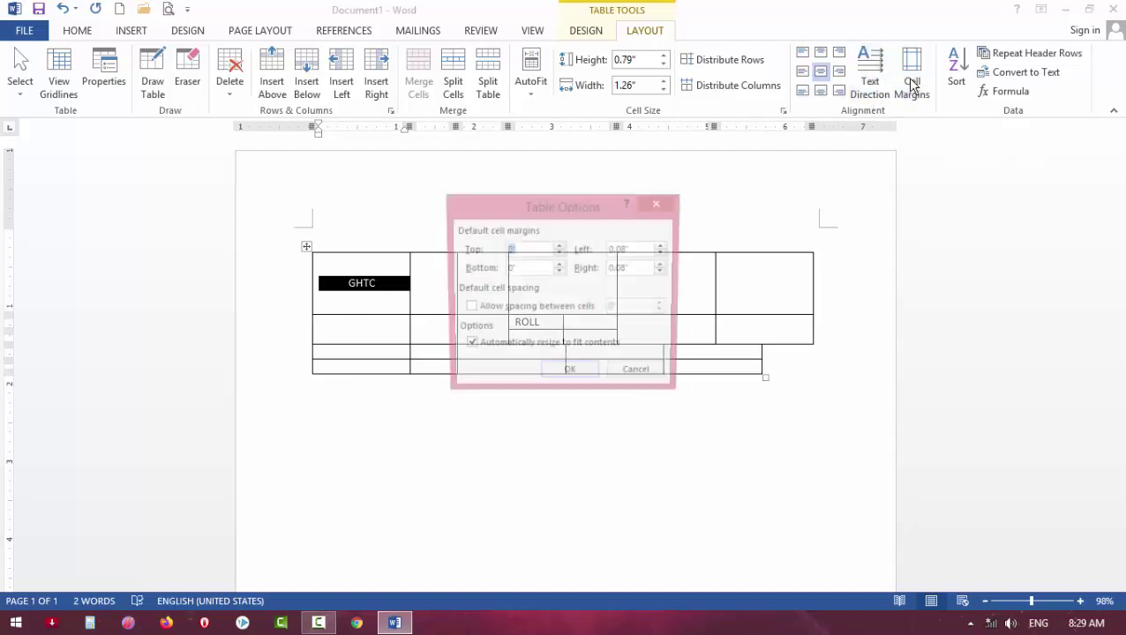
{"action": "left_click", "coordinate": [559, 247]}
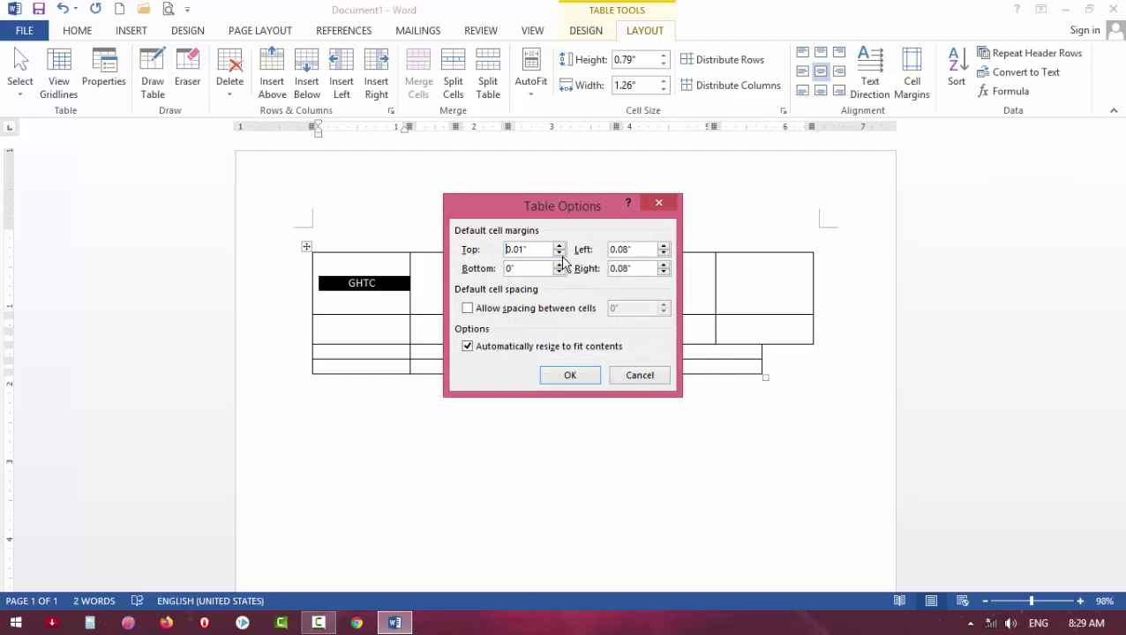
{"action": "left_click", "coordinate": [560, 254]}
{"action": "left_click", "coordinate": [638, 376]}
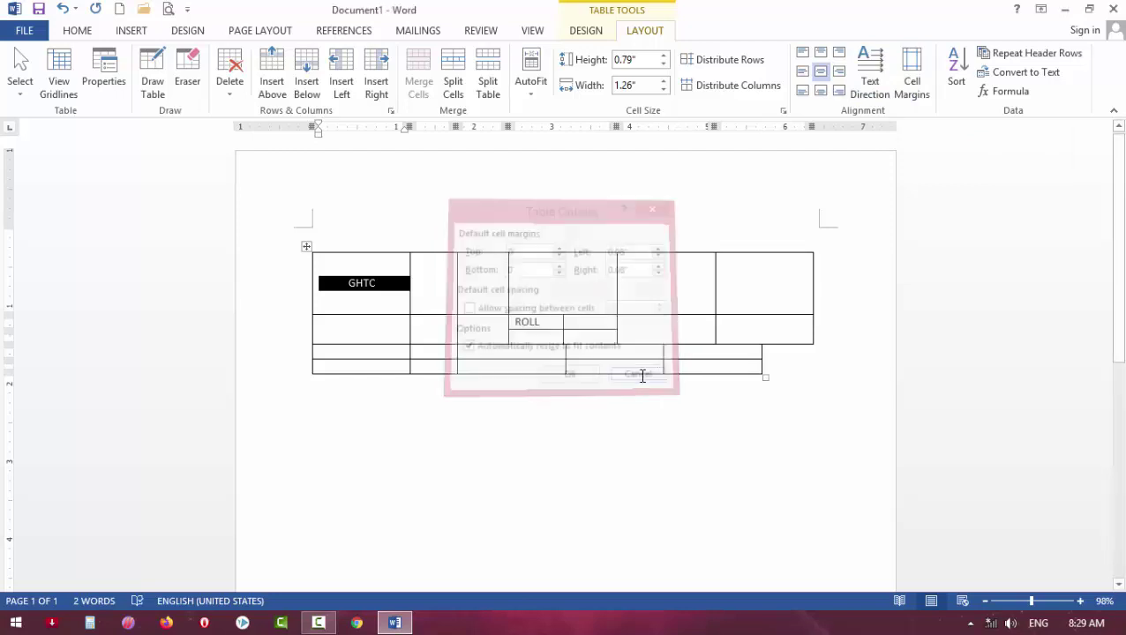
{"action": "left_click", "coordinate": [955, 90]}
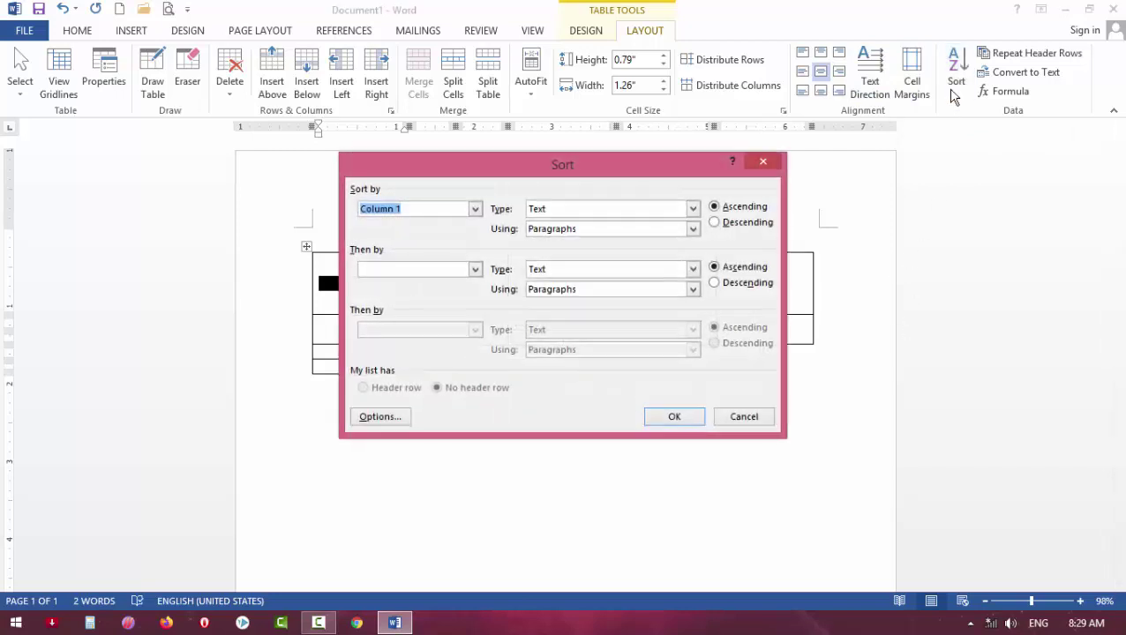
{"action": "left_click_drag", "start_coordinate": [514, 166], "coordinate": [689, 59]}
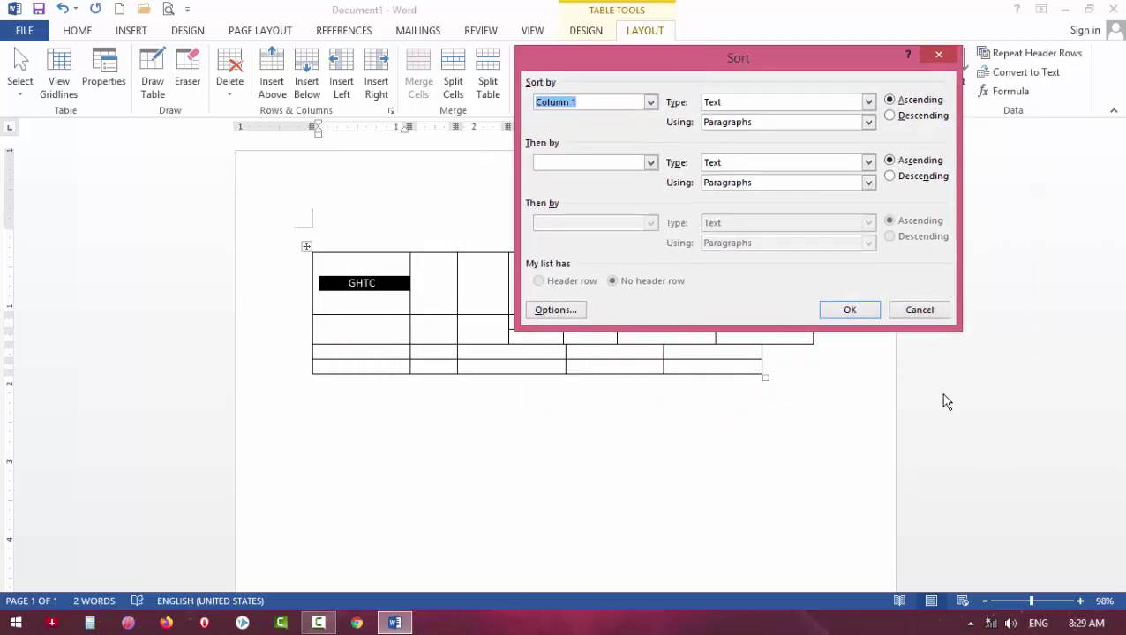
{"action": "left_click", "coordinate": [920, 313]}
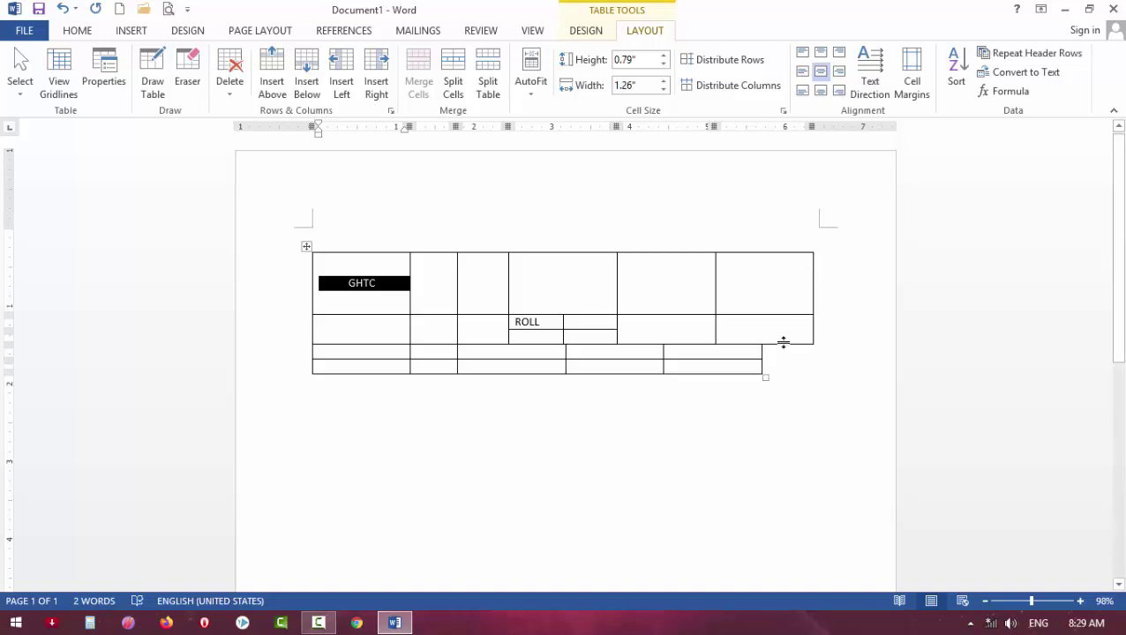
{"action": "key", "text": "ctrl+a"}
- Delete all content and insert a new 3x3 table
{"action": "key", "text": "Delete"}
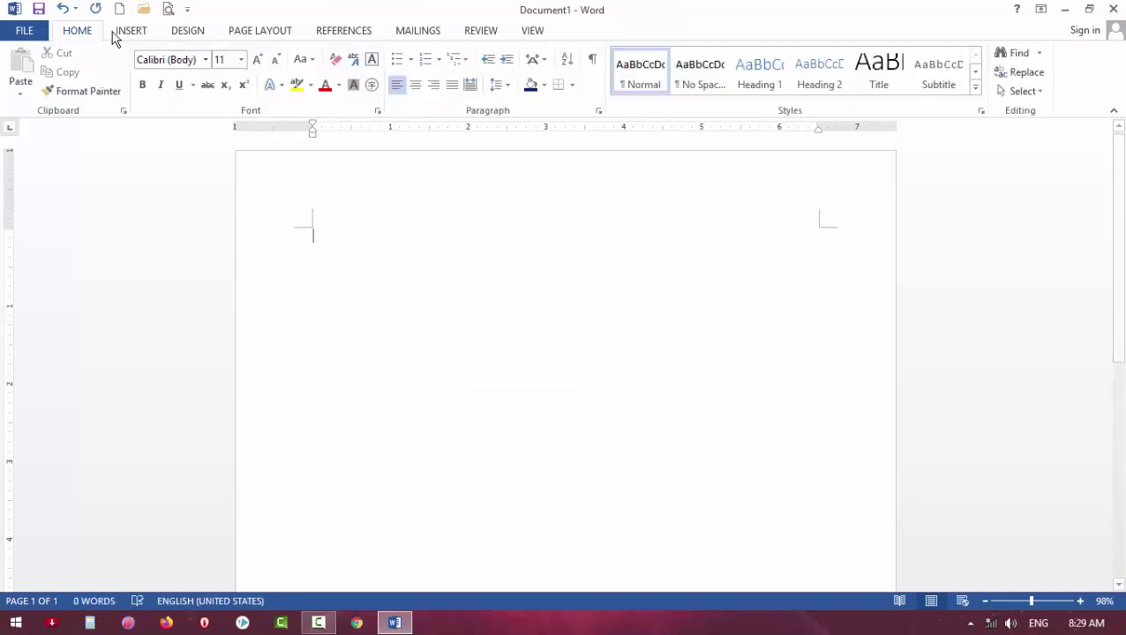
{"action": "left_click", "coordinate": [129, 34]}
{"action": "left_click", "coordinate": [104, 89]}
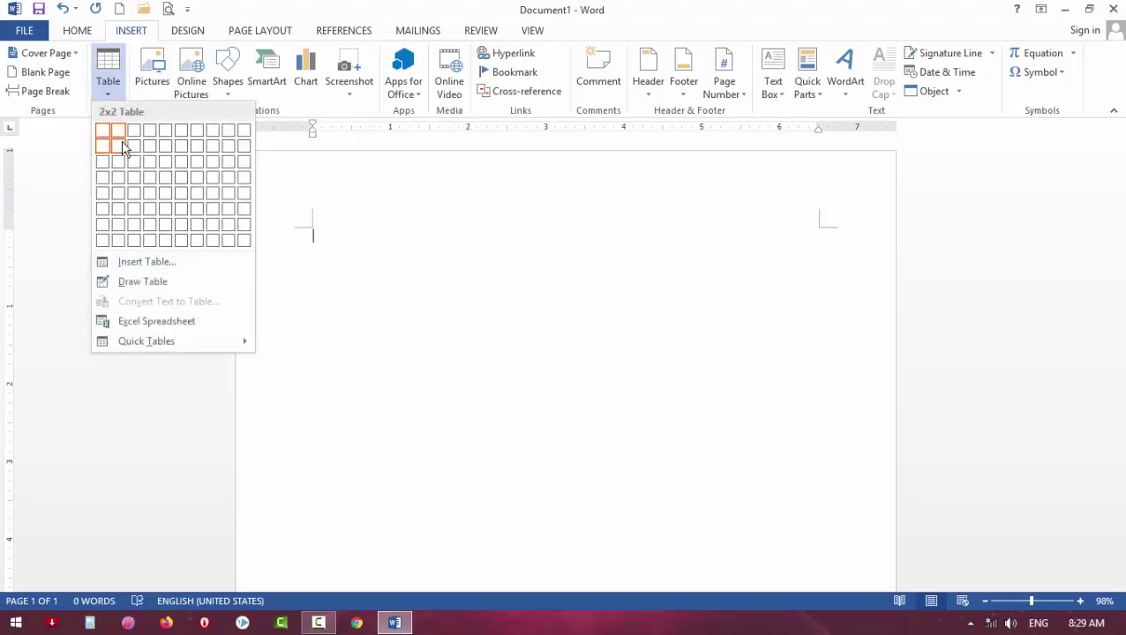
{"action": "left_click", "coordinate": [136, 164]}
{"action": "type", "text": "RO"}
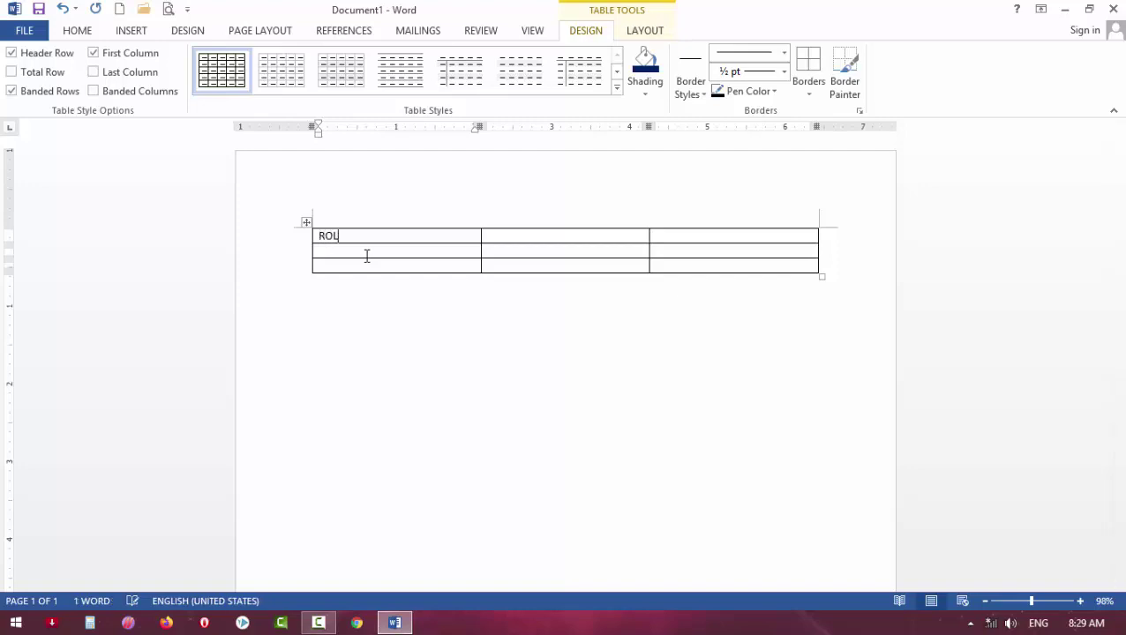
- Type ROLL and NAME header text into the new table, then clear the NAME and MARKS cells
{"action": "type", "text": "L"}
{"action": "key", "text": "Tab"}
{"action": "key", "text": "Tab"}
{"action": "key", "text": "Tab"}
{"action": "key", "text": "Tab"}
{"action": "left_click", "coordinate": [366, 256]}
{"action": "type", "text": "NAME"}
{"action": "key", "text": "Tab"}
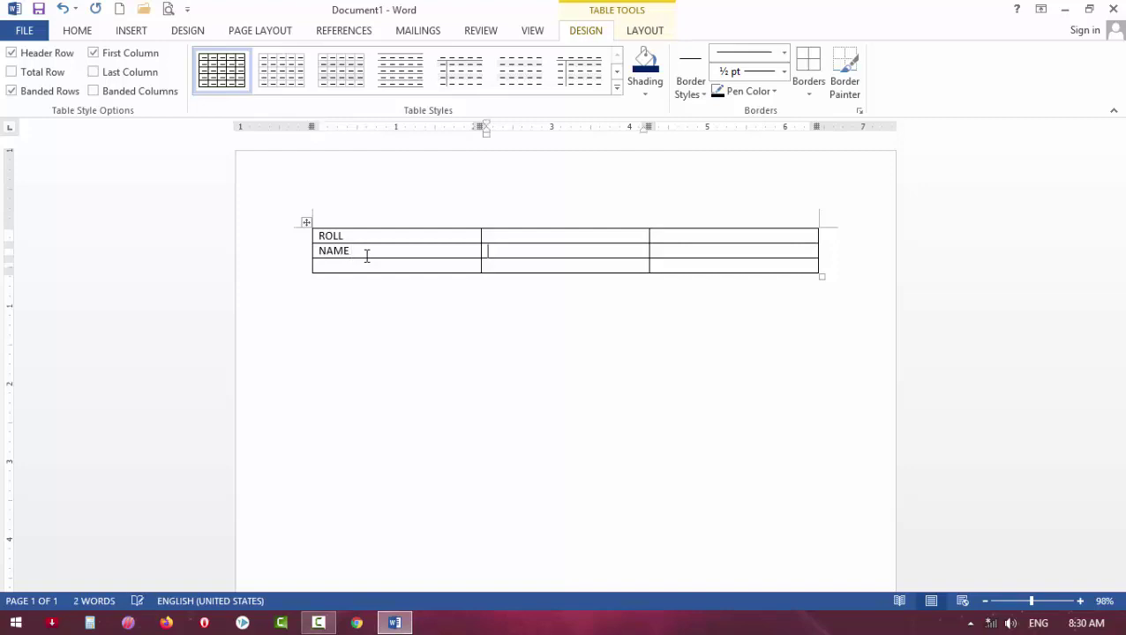
{"action": "key", "text": "Tab"}
{"action": "key", "text": "Tab"}
{"action": "key", "text": "Tab"}
{"action": "mouse_move", "coordinate": [382, 265]}
{"action": "left_mouse_down"}
{"action": "mouse_move", "coordinate": [278, 258]}
{"action": "mouse_move", "coordinate": [279, 249]}
{"action": "left_mouse_up"}
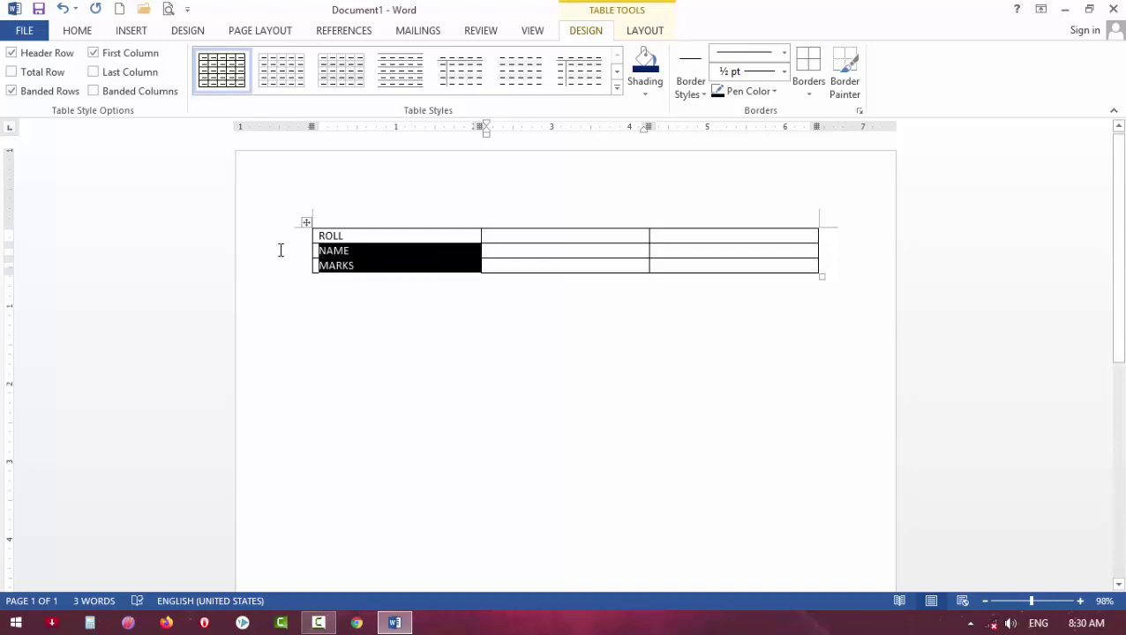
{"action": "key", "text": "BackSpace"}
- Enter MATH, SCI, COMP, PHY and TOTAL in the first column, adding rows as needed
{"action": "left_click_drag", "start_coordinate": [353, 236], "coordinate": [290, 235]}
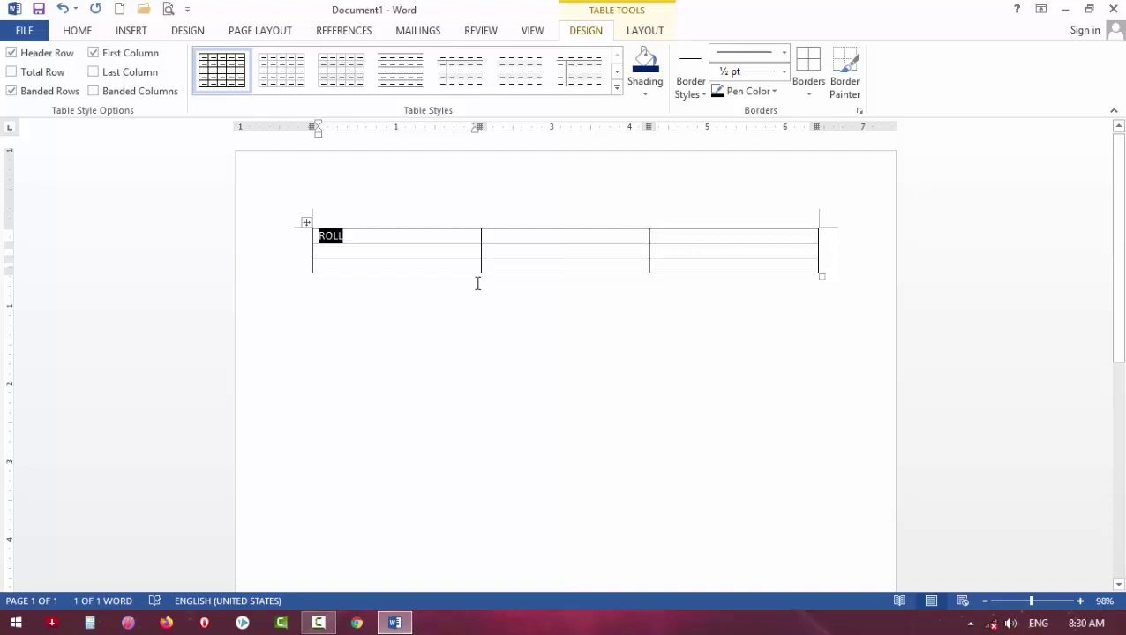
{"action": "type", "text": "MATH"}
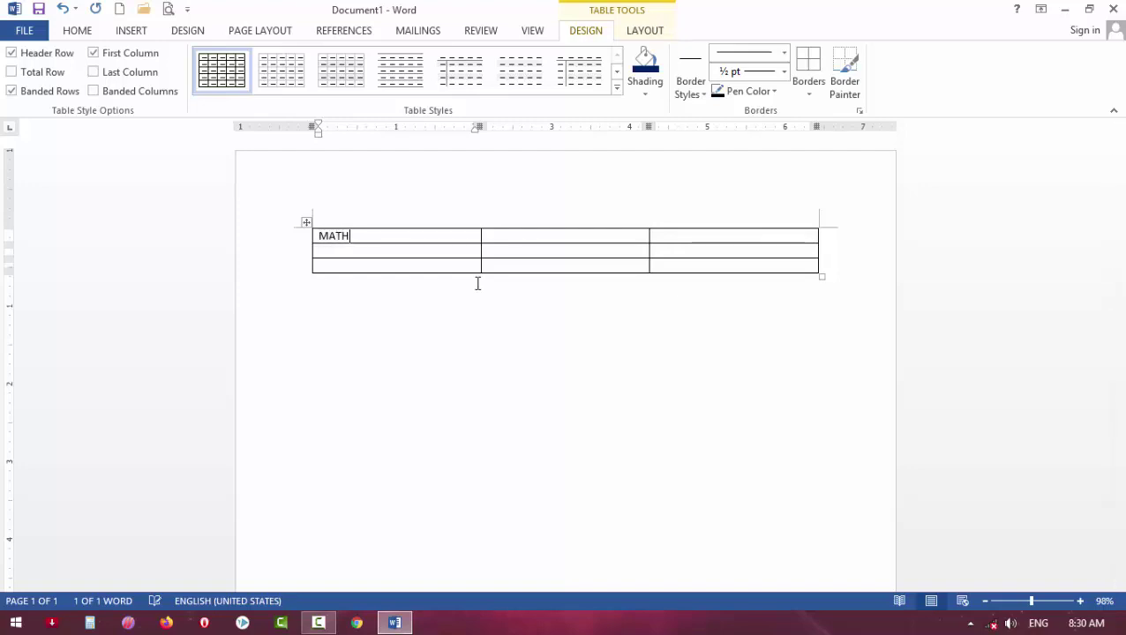
{"action": "key", "text": "Down"}
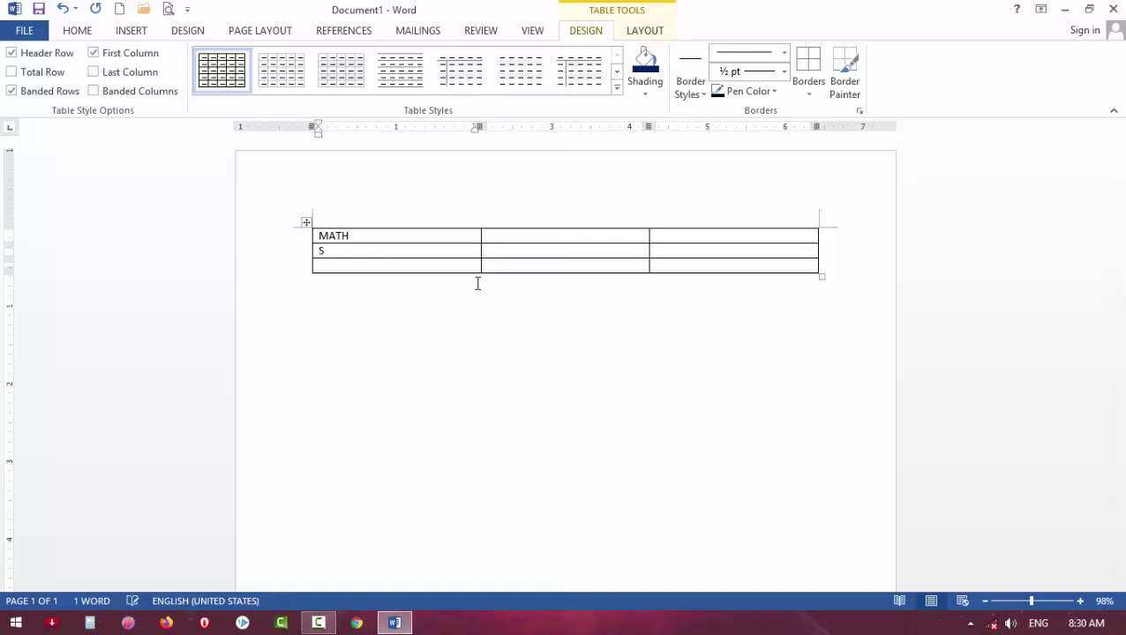
{"action": "type", "text": "C"}
{"action": "key", "text": "Tab"}
{"action": "key", "text": "Tab"}
{"action": "key", "text": "Tab"}
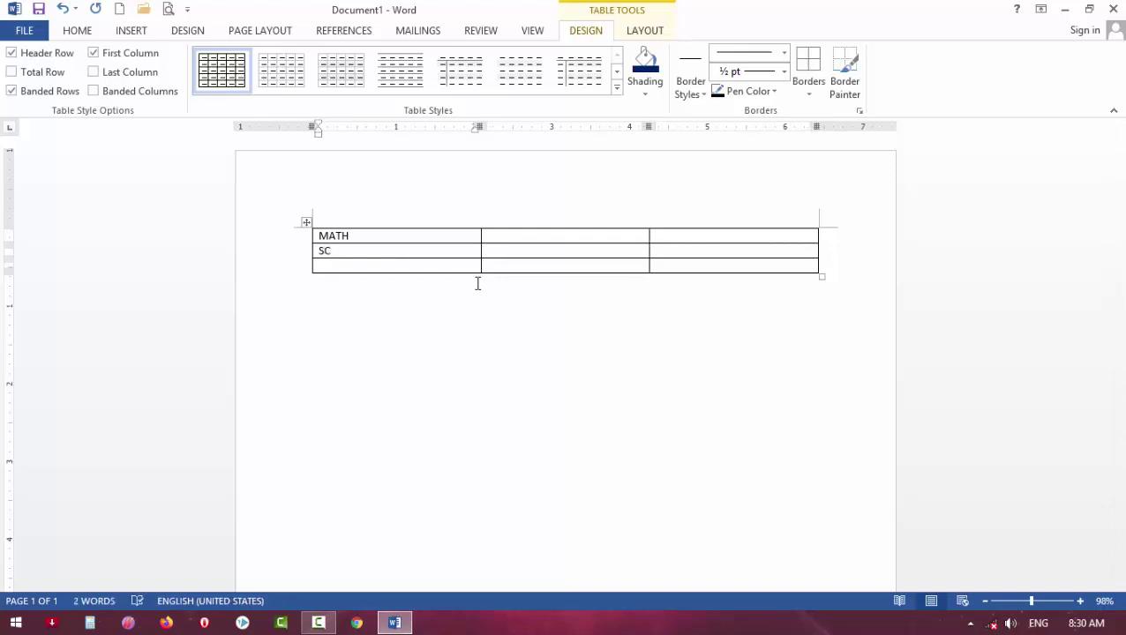
{"action": "key", "text": "shift+Tab"}
{"action": "key", "text": "shift+Tab"}
{"action": "key", "text": "shift+Tab"}
{"action": "type", "text": "SCI"}
{"action": "key", "text": "Tab"}
{"action": "key", "text": "Tab"}
{"action": "key", "text": "Tab"}
{"action": "type", "text": "P"}
{"action": "key", "text": "Tab"}
{"action": "key", "text": "Tab"}
{"action": "key", "text": "Tab"}
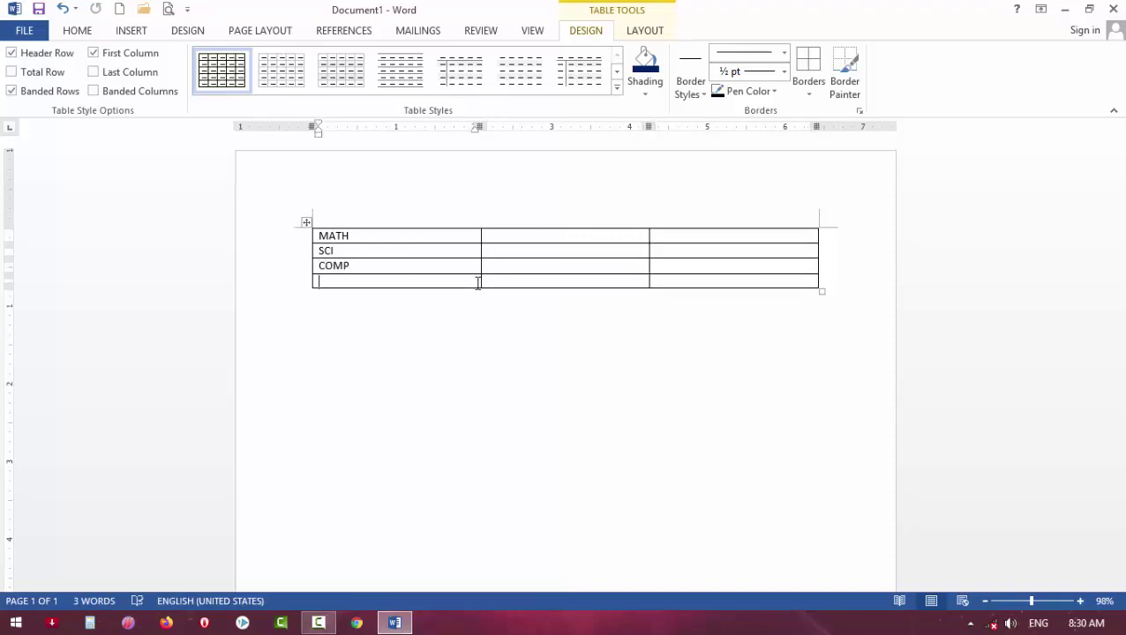
{"action": "type", "text": "PHY"}
{"action": "key", "text": "Tab"}
{"action": "key", "text": "Tab"}
{"action": "key", "text": "Tab"}
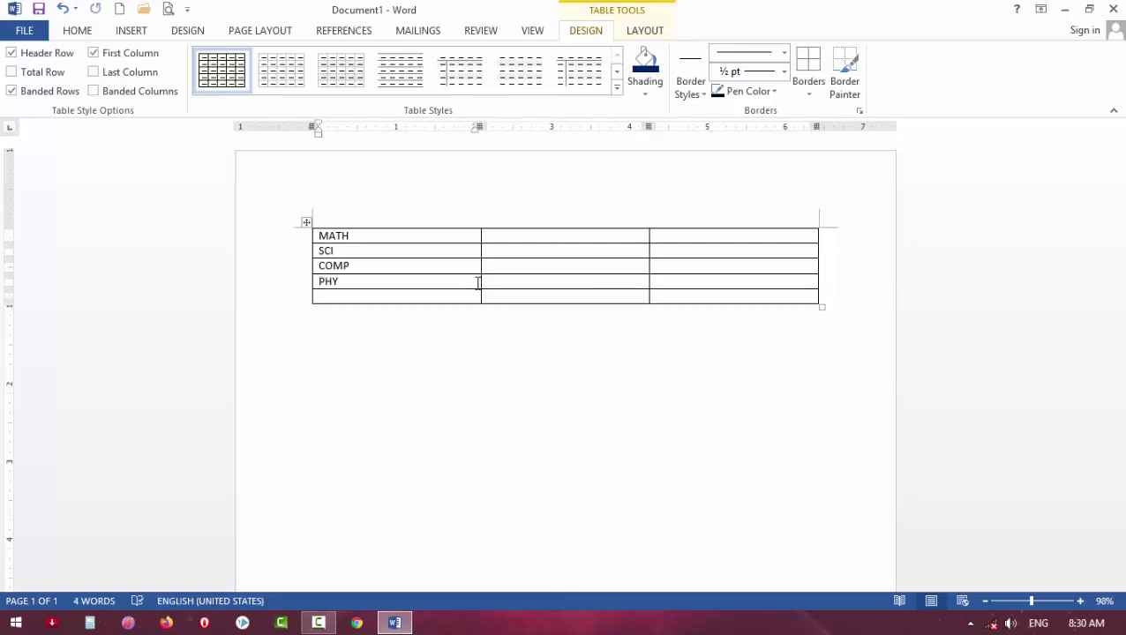
{"action": "type", "text": "TOTAL"}
{"action": "key", "text": "Tab"}
- Fill in both marks columns for each subject, leaving the TOTAL row empty
{"action": "left_click", "coordinate": [545, 239]}
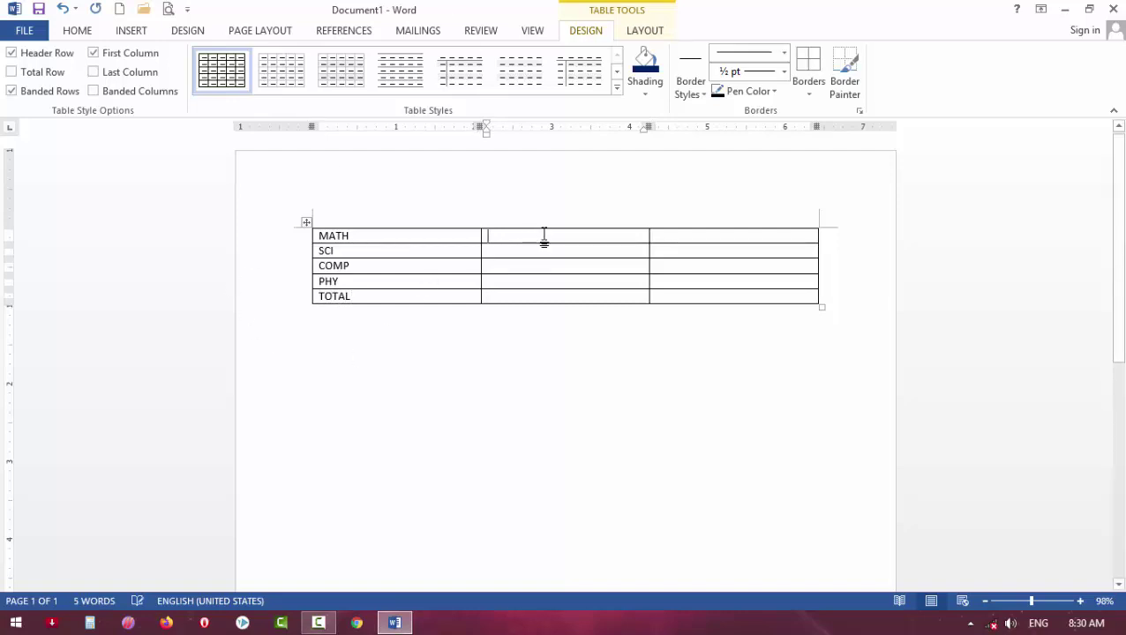
{"action": "type", "text": "5"}
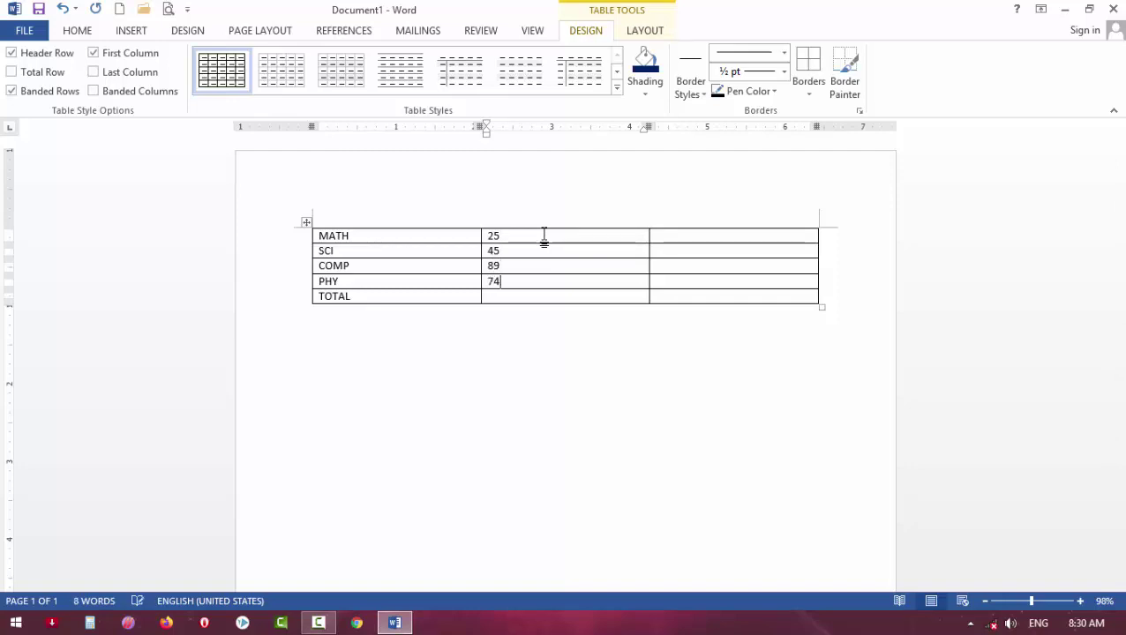
{"action": "type", "text": "52"}
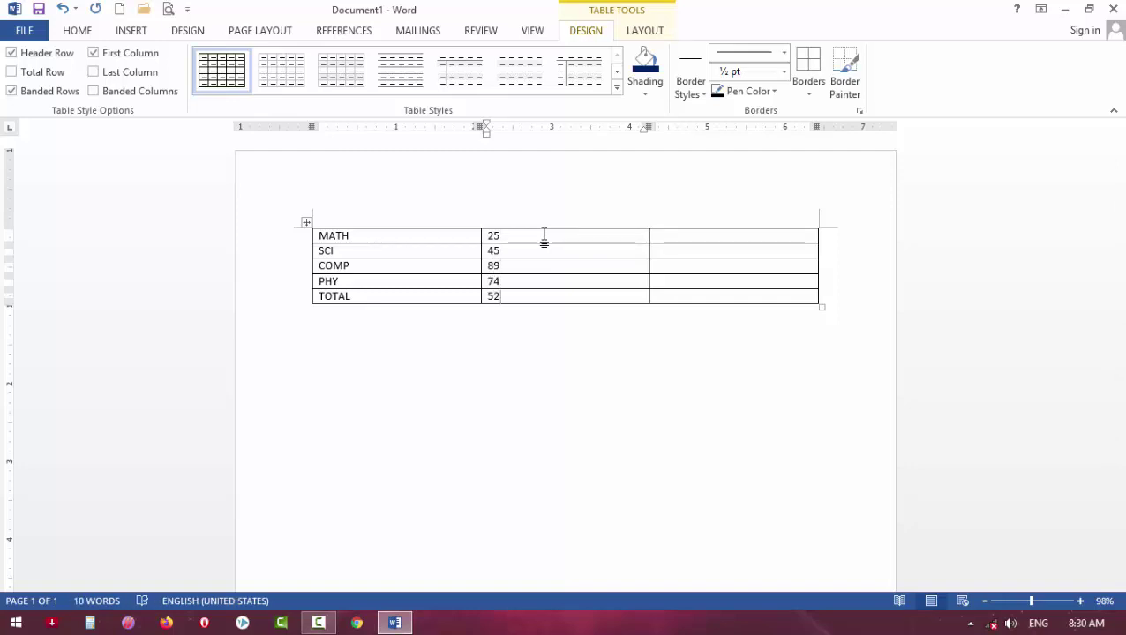
{"action": "key", "text": "Up"}
{"action": "key", "text": "Up"}
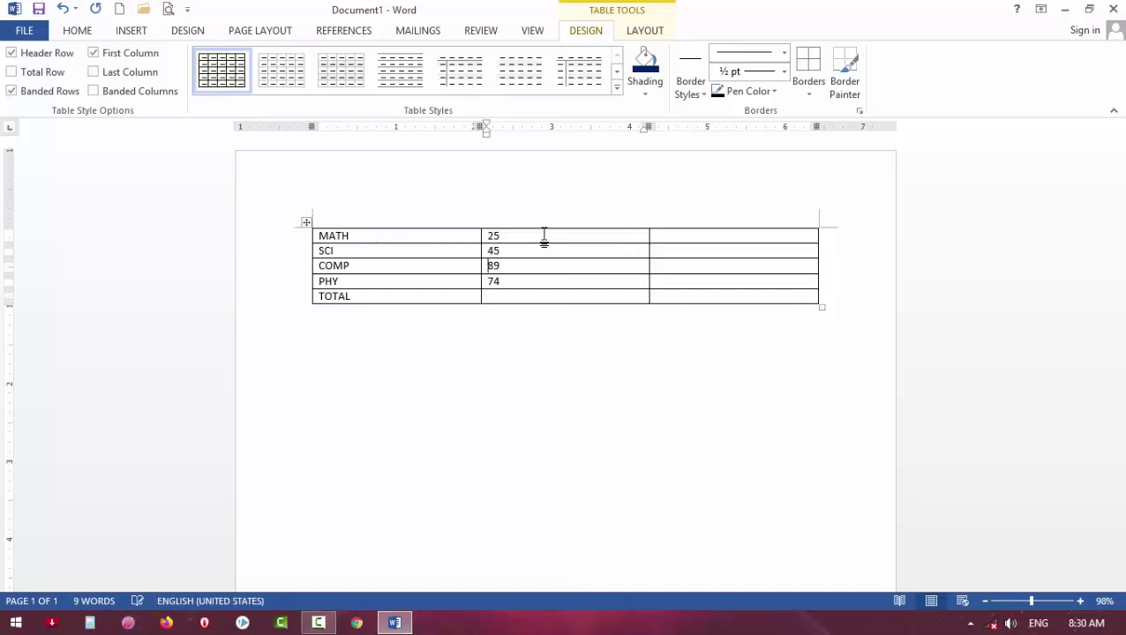
{"action": "key", "text": "Tab"}
{"action": "key", "text": "Down"}
{"action": "type", "text": "47"}
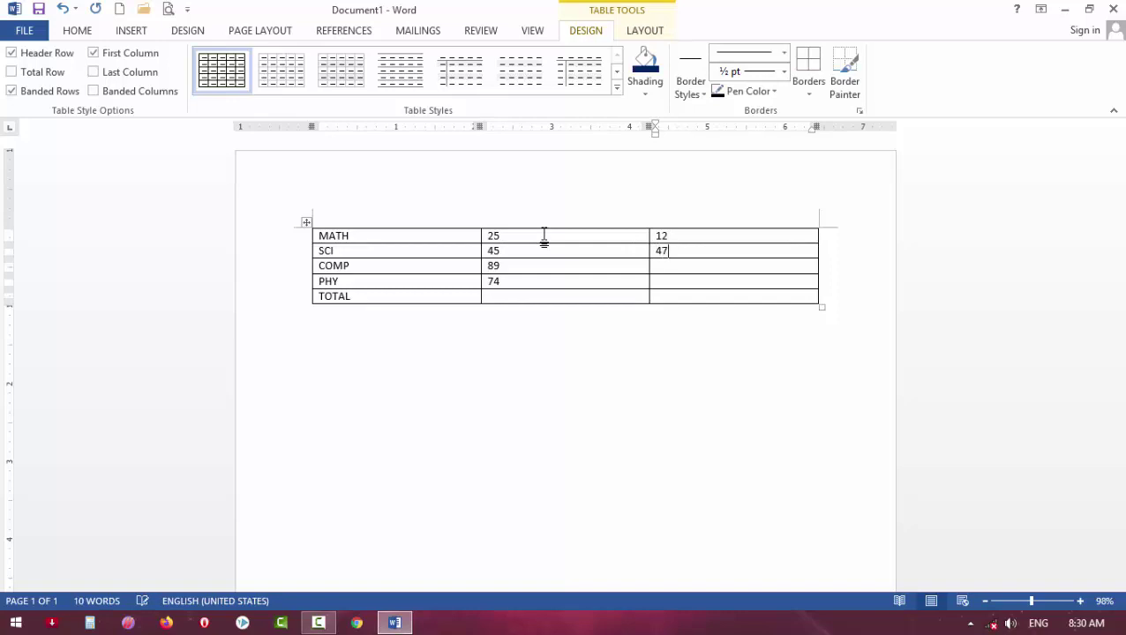
{"action": "key", "text": "Down"}
{"action": "type", "text": "58"}
{"action": "key", "text": "Down"}
{"action": "type", "text": "55"}
{"action": "left_click", "coordinate": [528, 296]}
{"action": "left_click", "coordinate": [693, 296]}
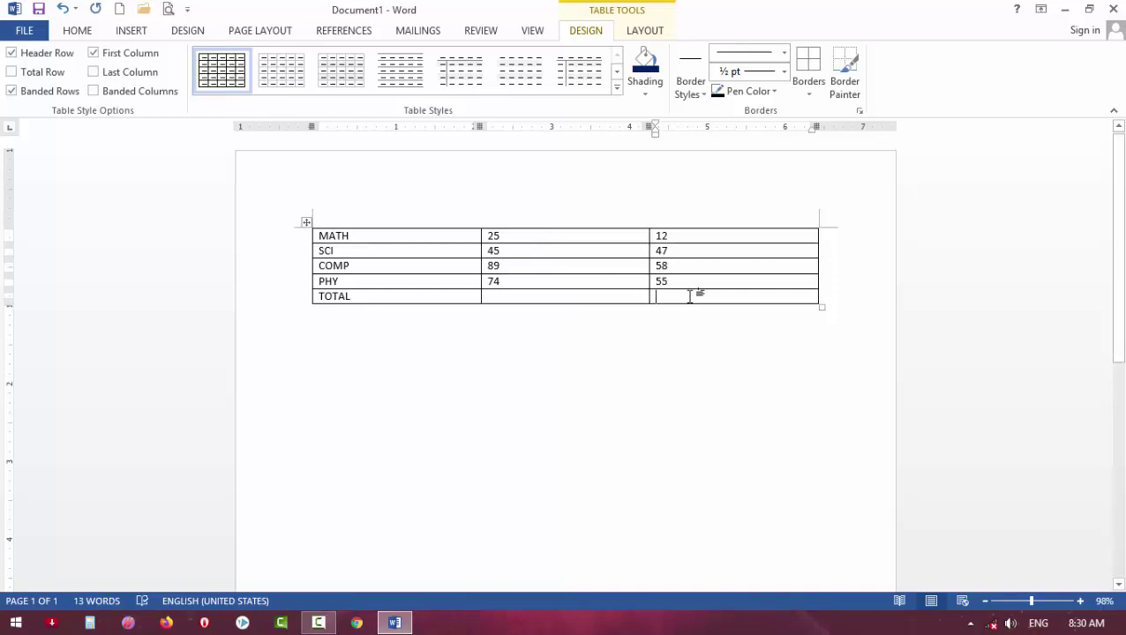
- Insert =SUM(ABOVE) formulas in both TOTAL cells, giving 233 and 172
{"action": "left_click", "coordinate": [550, 299]}
{"action": "left_click", "coordinate": [644, 30]}
{"action": "left_click", "coordinate": [1006, 92]}
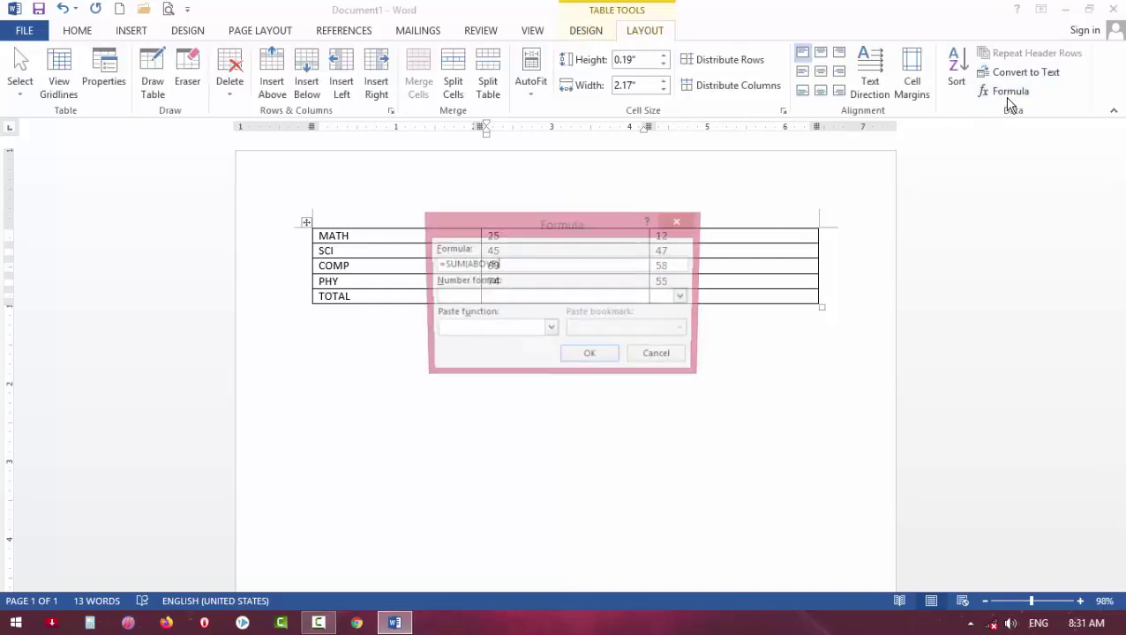
{"action": "mouse_move", "coordinate": [583, 223]}
{"action": "left_mouse_down"}
{"action": "mouse_move", "coordinate": [842, 201]}
{"action": "mouse_move", "coordinate": [909, 146]}
{"action": "left_mouse_up"}
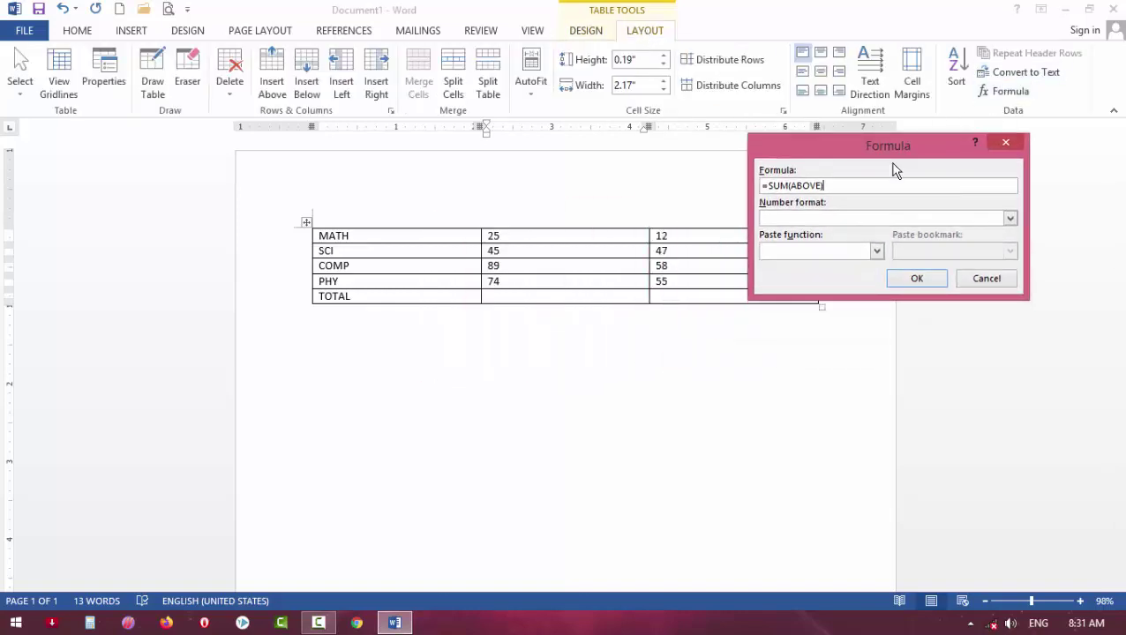
{"action": "left_click", "coordinate": [917, 280]}
{"action": "left_click", "coordinate": [726, 299]}
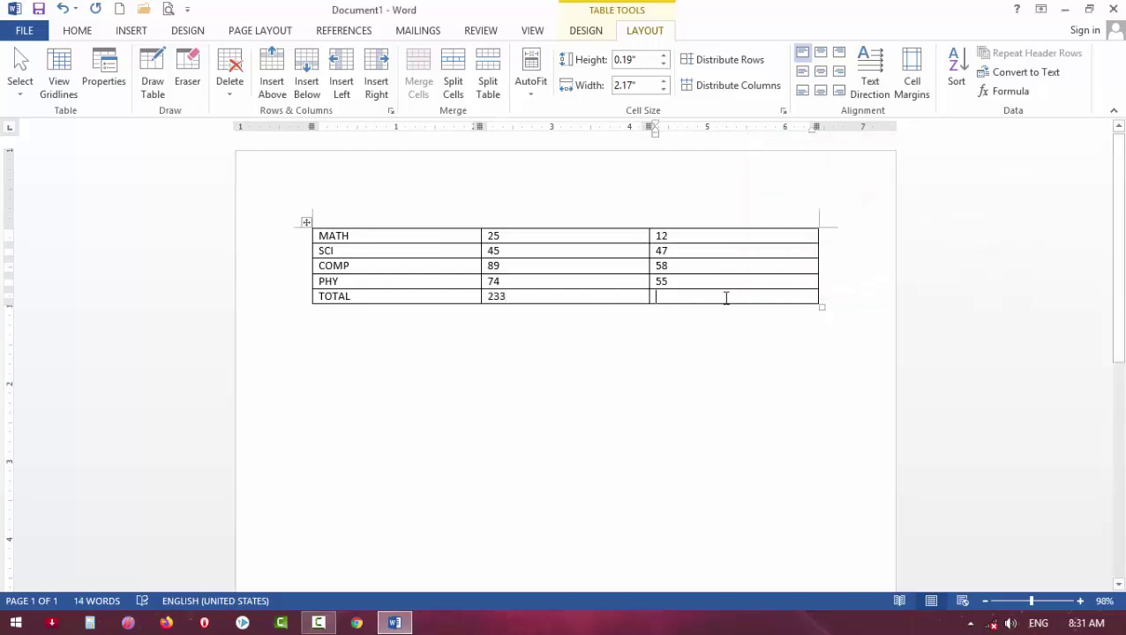
{"action": "left_click", "coordinate": [1013, 91]}
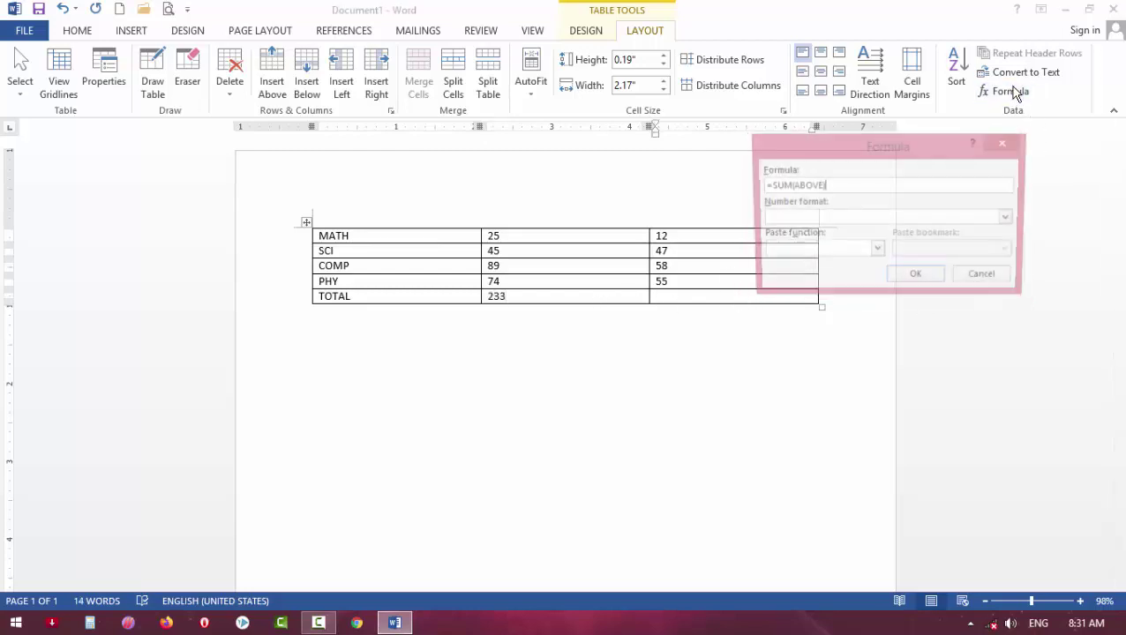
{"action": "left_click", "coordinate": [915, 279]}
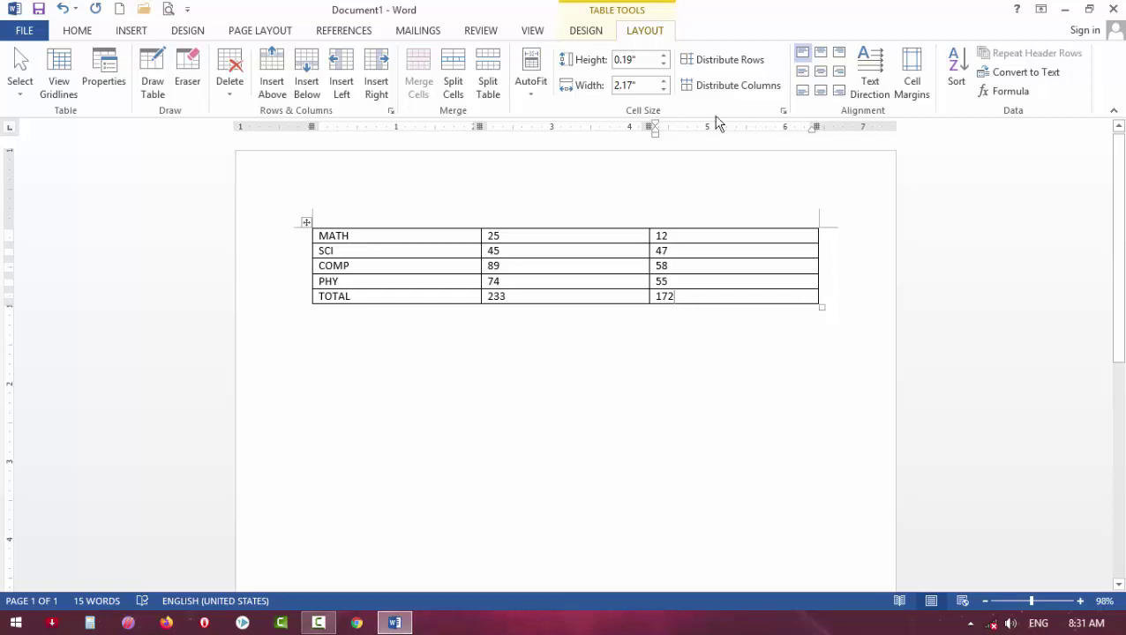
{"action": "left_click", "coordinate": [504, 360]}
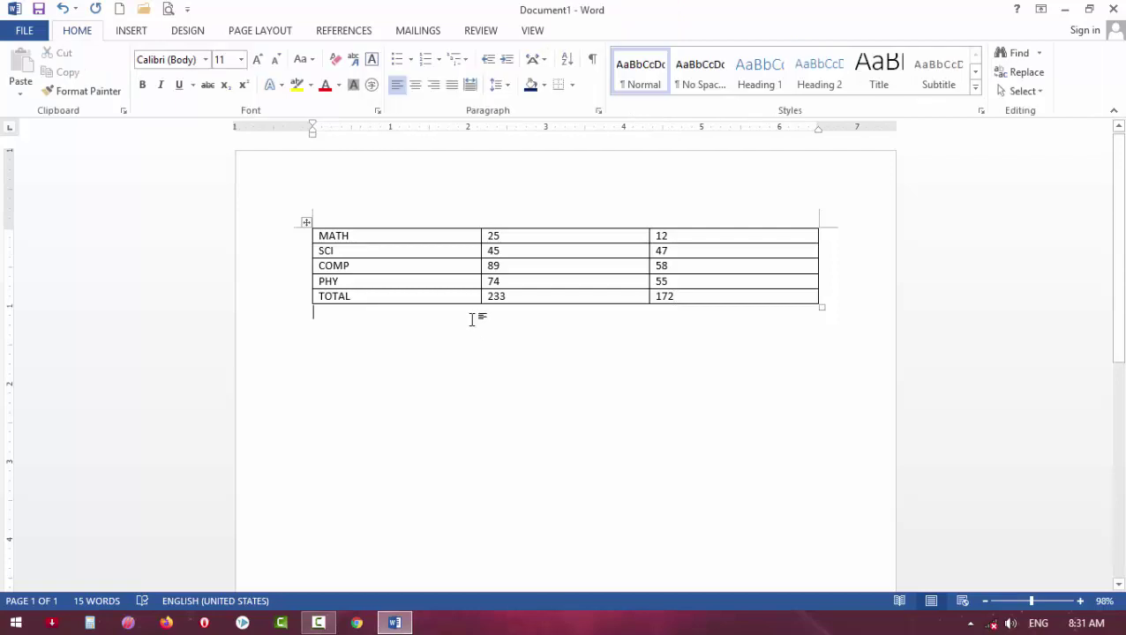
- Open and dismiss the Insert Table menu, then add a new line below the marks table
{"action": "left_click", "coordinate": [131, 37]}
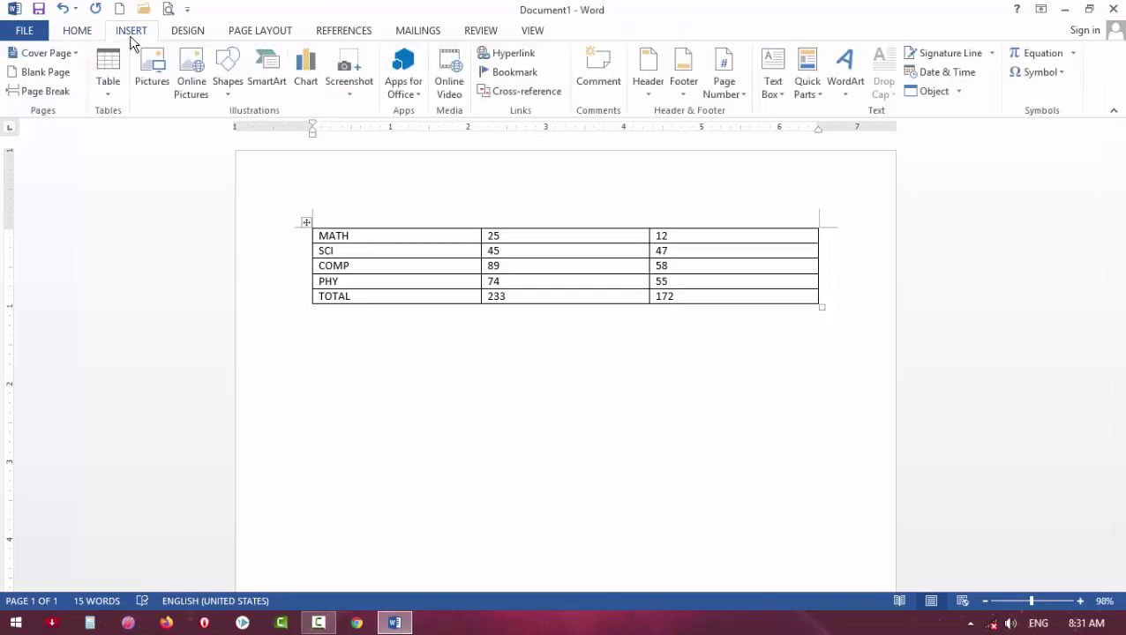
{"action": "left_click", "coordinate": [111, 97]}
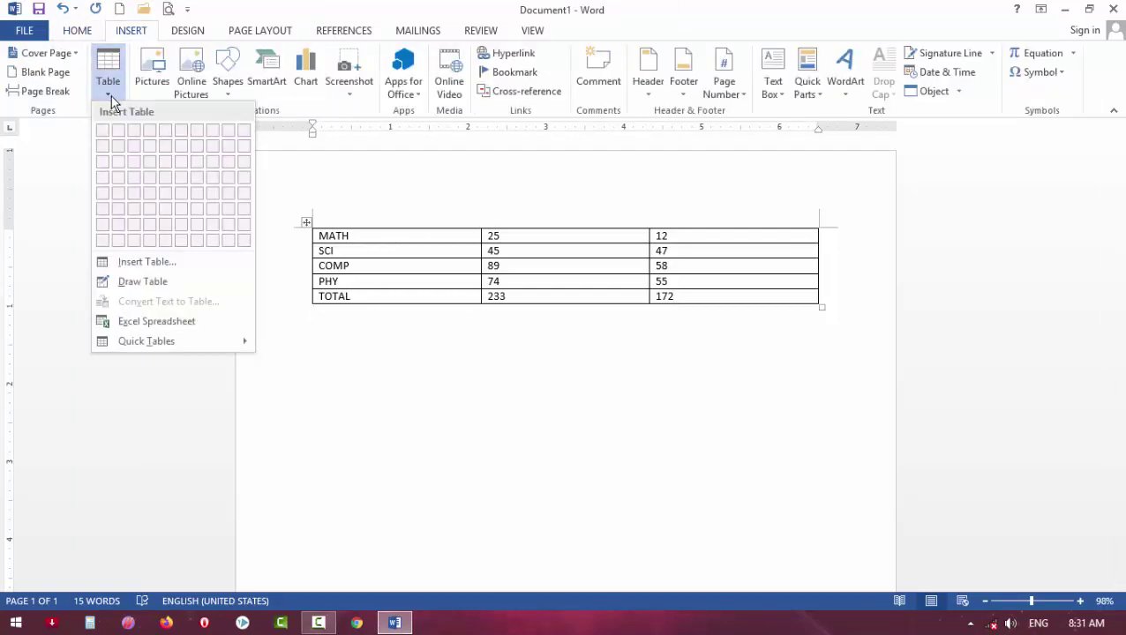
{"action": "left_click", "coordinate": [380, 341]}
{"action": "key", "text": "Return"}
{"action": "type", "text": "+"}
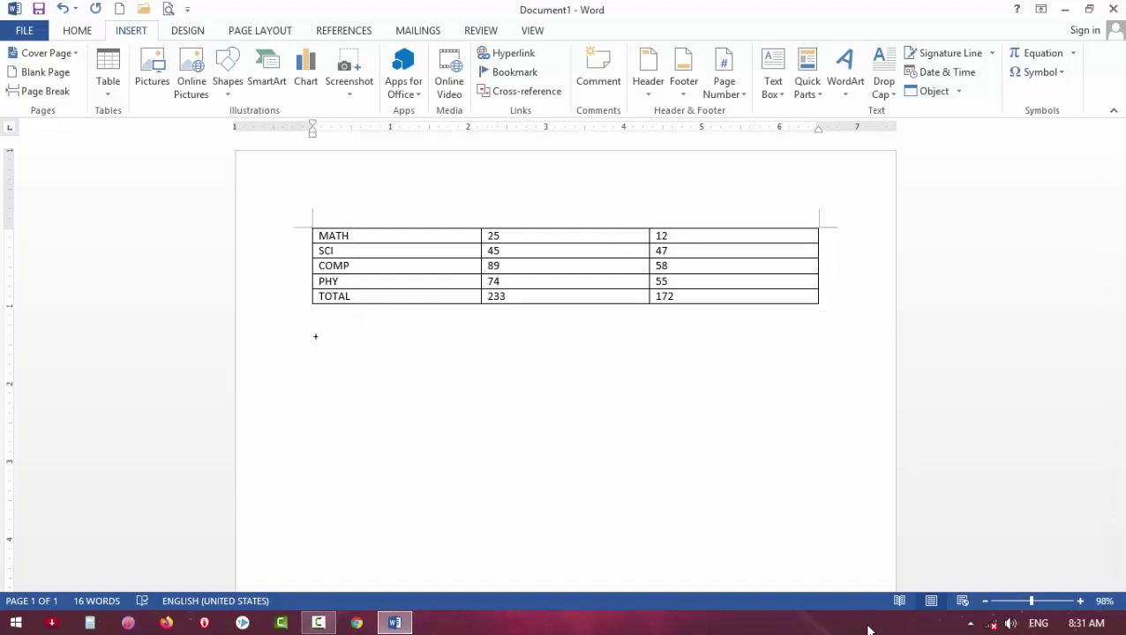
- Type a +----+----+----+ border pattern and convert it into a three-column table
{"action": "type", "text": "----"}
{"action": "type", "text": "---------------------------"}
{"action": "type", "text": "------"}
{"action": "type", "text": "-+--"}
{"action": "type", "text": "----------------------------------------"}
{"action": "type", "text": "-+"}
{"action": "type", "text": "-------------------------------------------"}
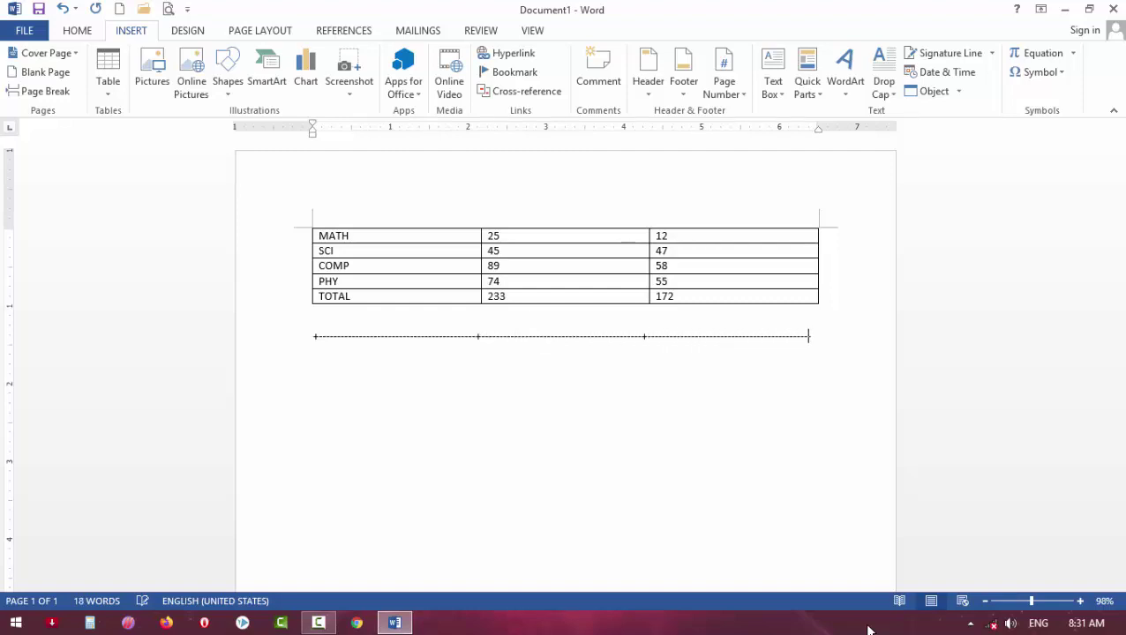
{"action": "type", "text": "+"}
{"action": "key", "text": "Return"}
{"action": "key", "text": "ctrl+z"}
{"action": "type", "text": "+"}
{"action": "key", "text": "Return"}
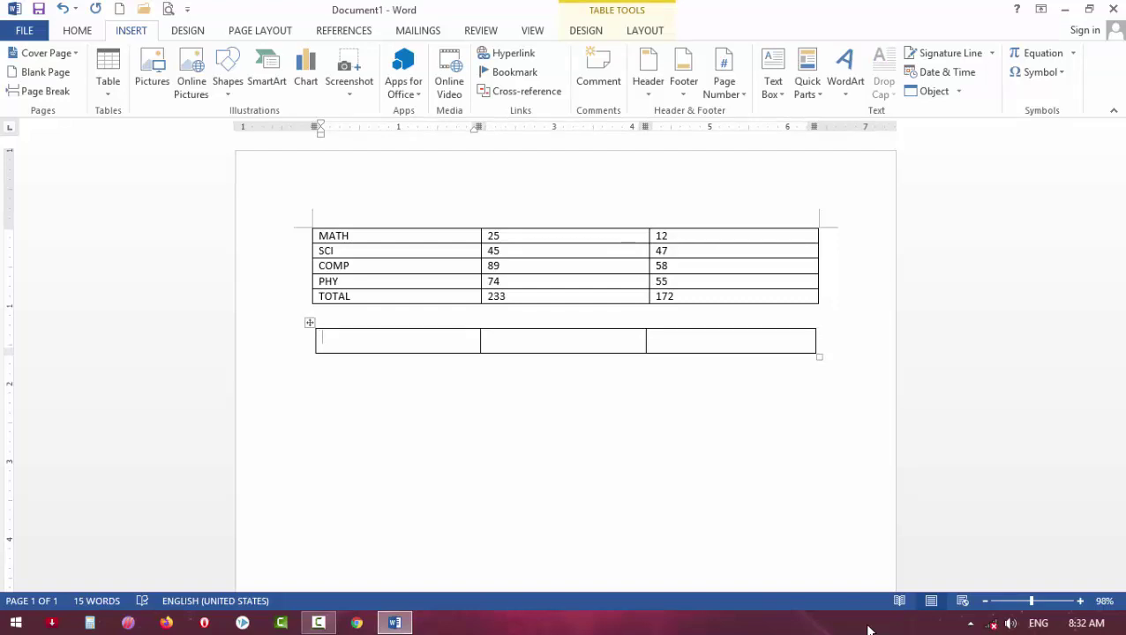
- Extend the new three-column table to seven rows
{"action": "key", "text": "Tab"}
{"action": "key", "text": "Tab"}
{"action": "key", "text": "Tab"}
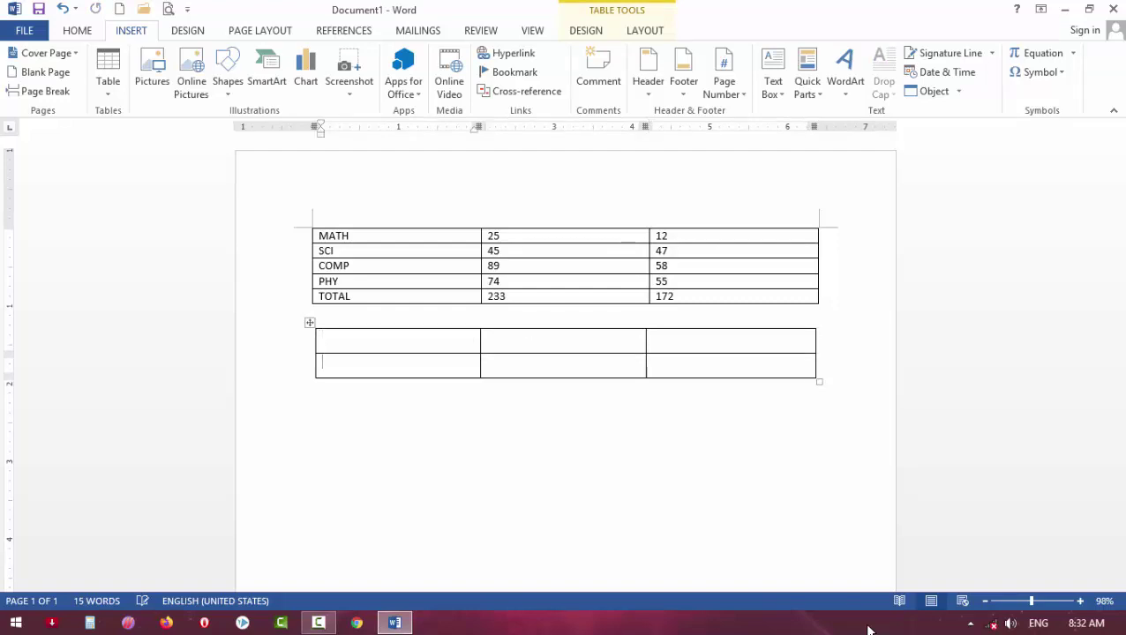
{"action": "key", "text": "Tab"}
{"action": "key", "text": "Tab"}
{"action": "key", "text": "Tab"}
{"action": "key", "text": "Tab"}
{"action": "key", "text": "Tab"}
{"action": "key", "text": "Tab"}
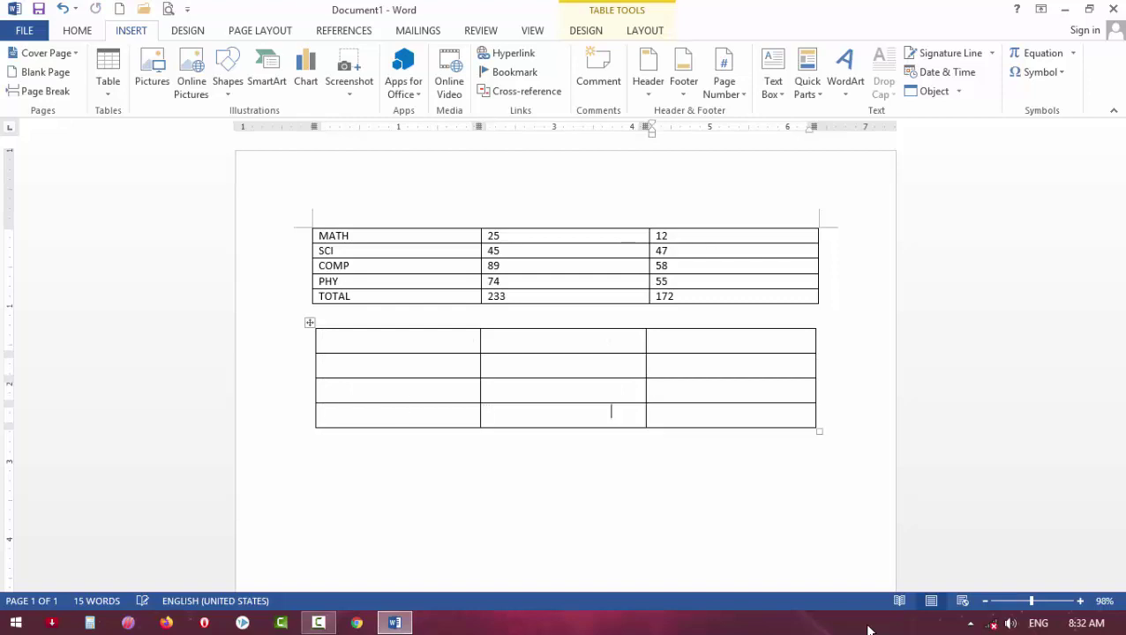
{"action": "key", "text": "Tab"}
{"action": "key", "text": "Tab"}
{"action": "key", "text": "Tab"}
{"action": "key", "text": "Tab"}
{"action": "key", "text": "Tab"}
{"action": "key", "text": "Tab"}
{"action": "key", "text": "Tab"}
{"action": "key", "text": "Tab"}
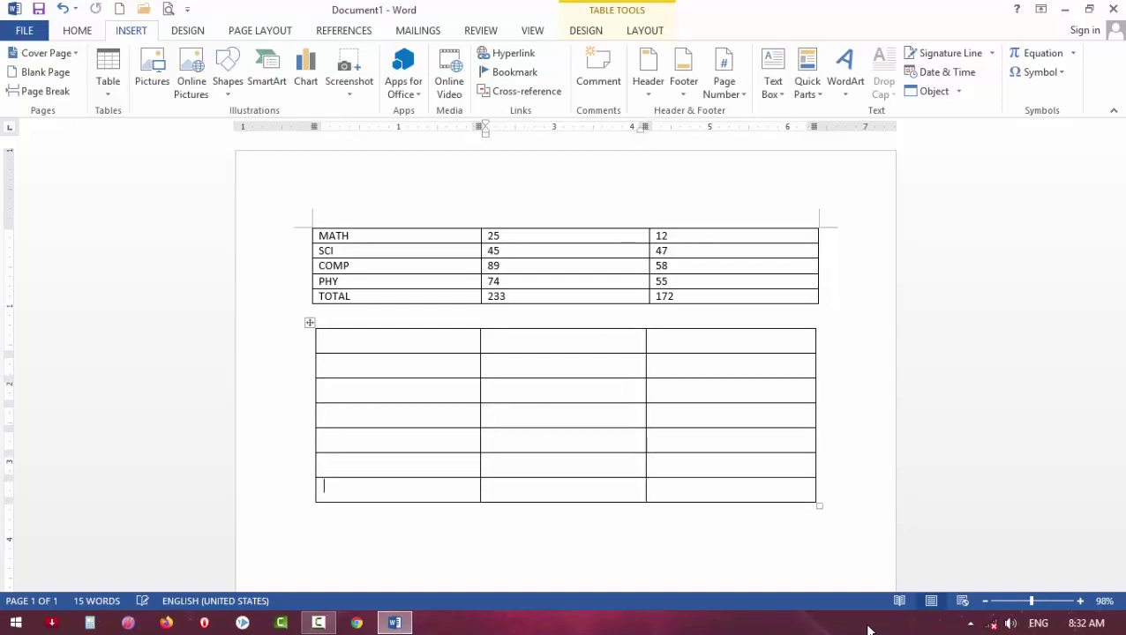
{"action": "key", "text": "Tab"}
{"action": "scroll", "coordinate": [564, 520], "scroll_direction": "down", "scroll_amount": 2}
- Below the second table, type a -----+-----+ pattern to create a four-column table with extra rows
{"action": "left_click", "coordinate": [379, 459]}
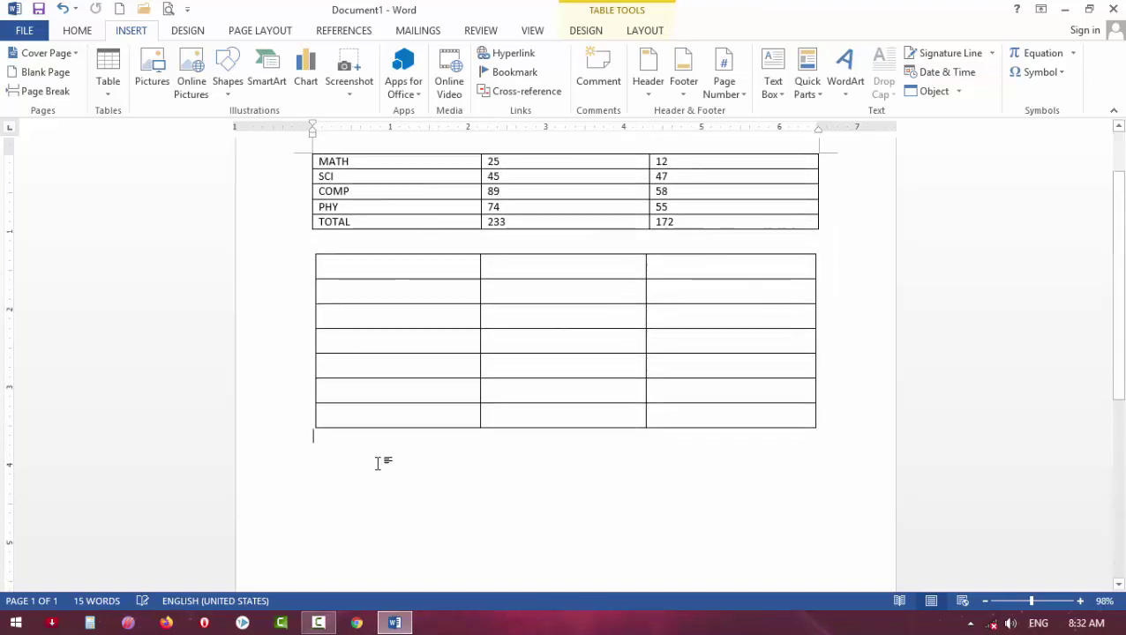
{"action": "key", "text": "Return"}
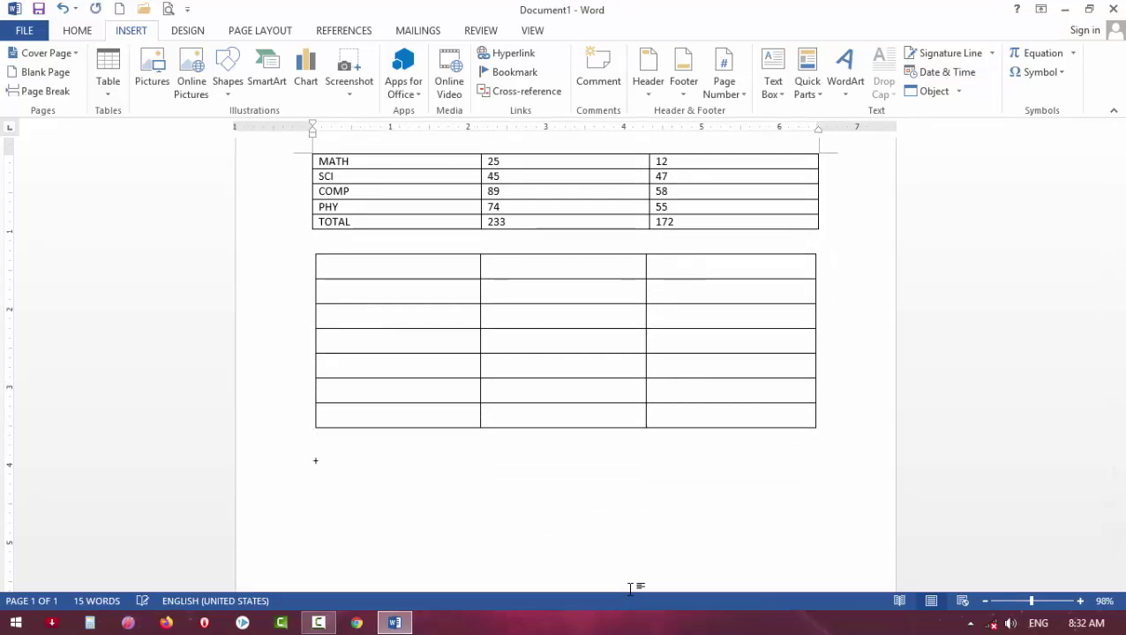
{"action": "type", "text": "---"}
{"action": "type", "text": "--+-------------------"}
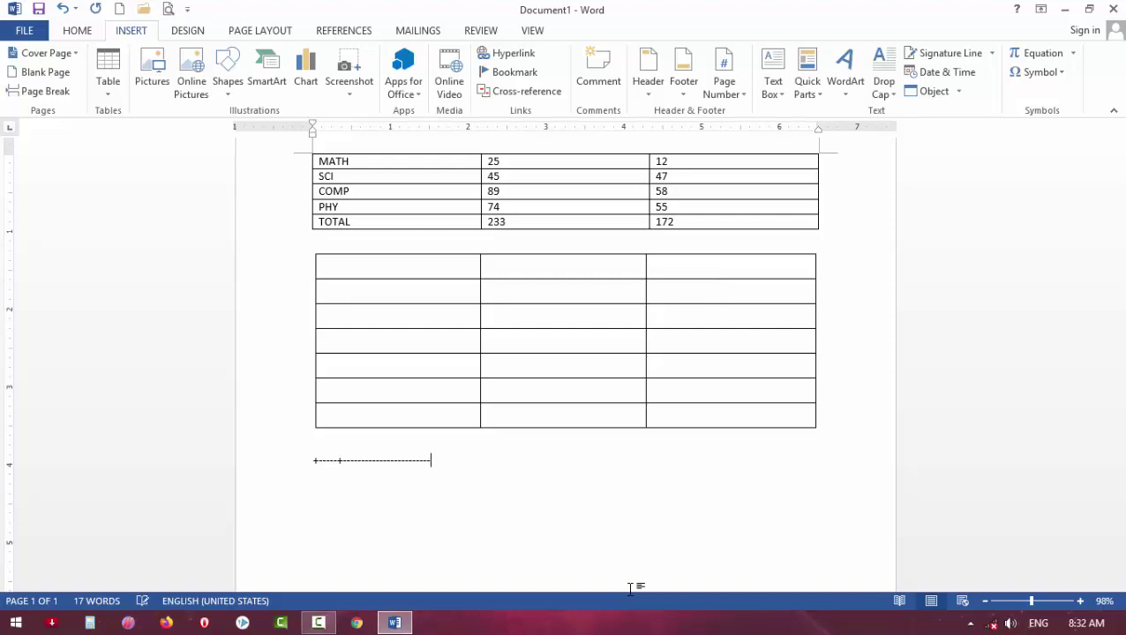
{"action": "type", "text": "--+------------------"}
{"action": "type", "text": "+-------------------"}
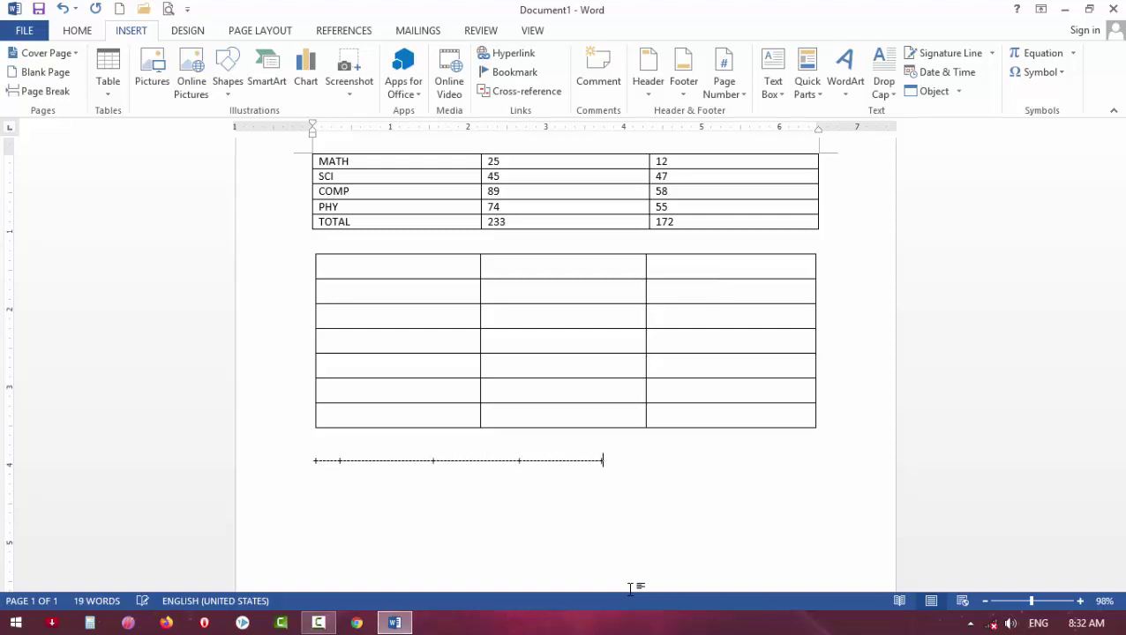
{"action": "type", "text": "+"}
{"action": "key", "text": "Return"}
{"action": "key", "text": "Tab"}
{"action": "key", "text": "Tab"}
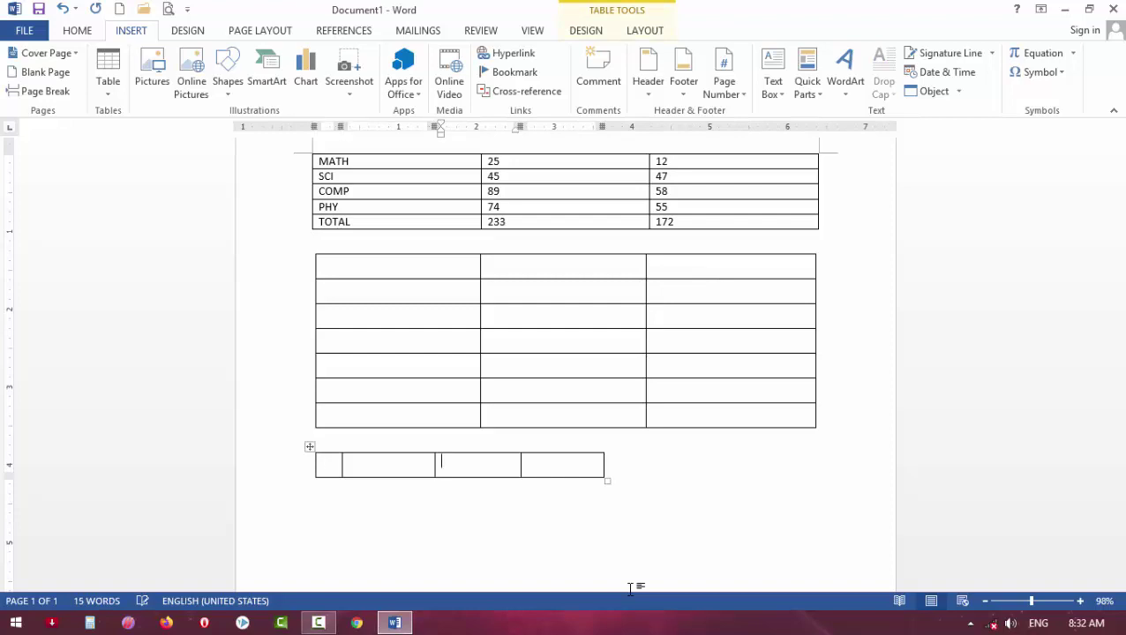
{"action": "key", "text": "Tab"}
{"action": "key", "text": "Tab"}
{"action": "key", "text": "Tab"}
{"action": "key", "text": "Tab"}
{"action": "key", "text": "Tab"}
{"action": "key", "text": "Tab"}
{"action": "key", "text": "Tab"}
{"action": "key", "text": "Tab"}
{"action": "key", "text": "Tab"}
{"action": "key", "text": "Tab"}
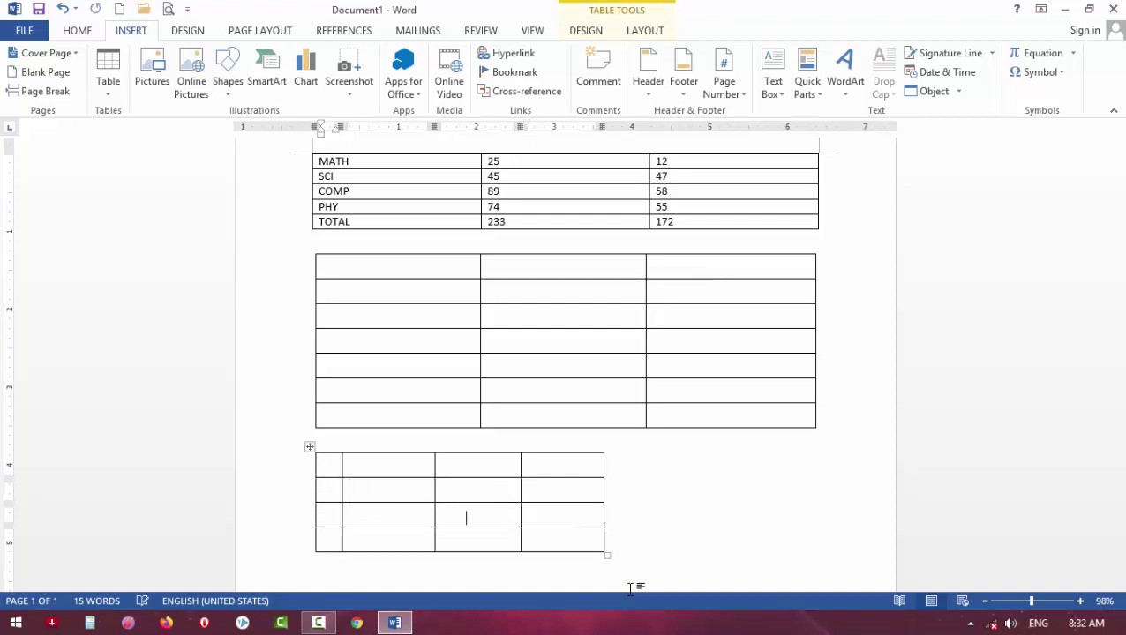
{"action": "key", "text": "Tab"}
{"action": "key", "text": "Tab"}
{"action": "key", "text": "Tab"}
{"action": "key", "text": "Tab"}
{"action": "key", "text": "Tab"}
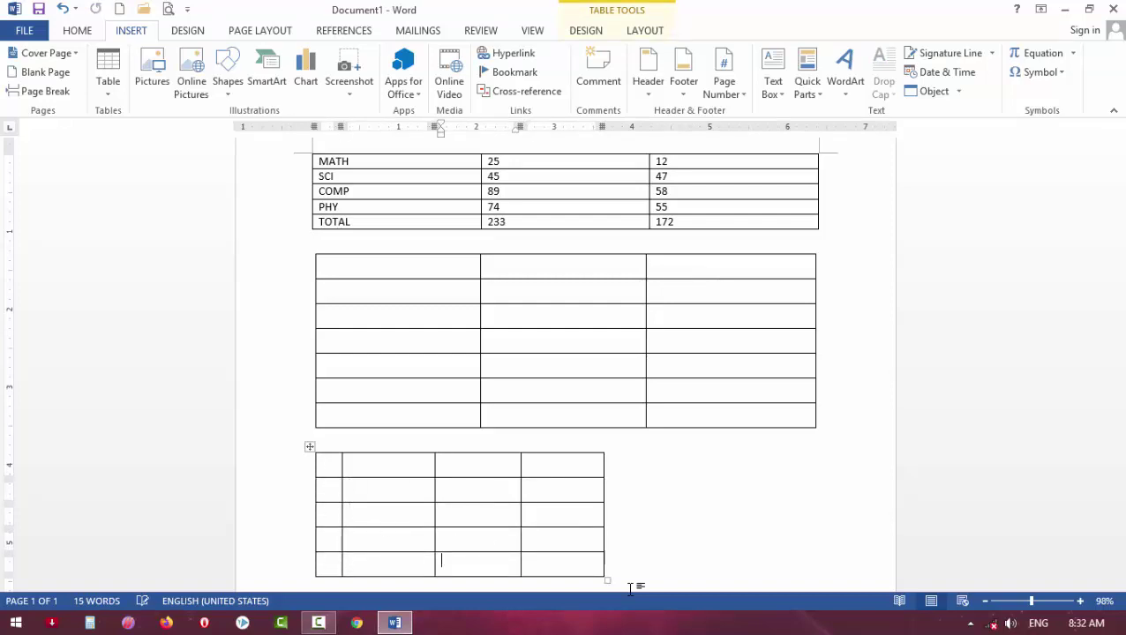